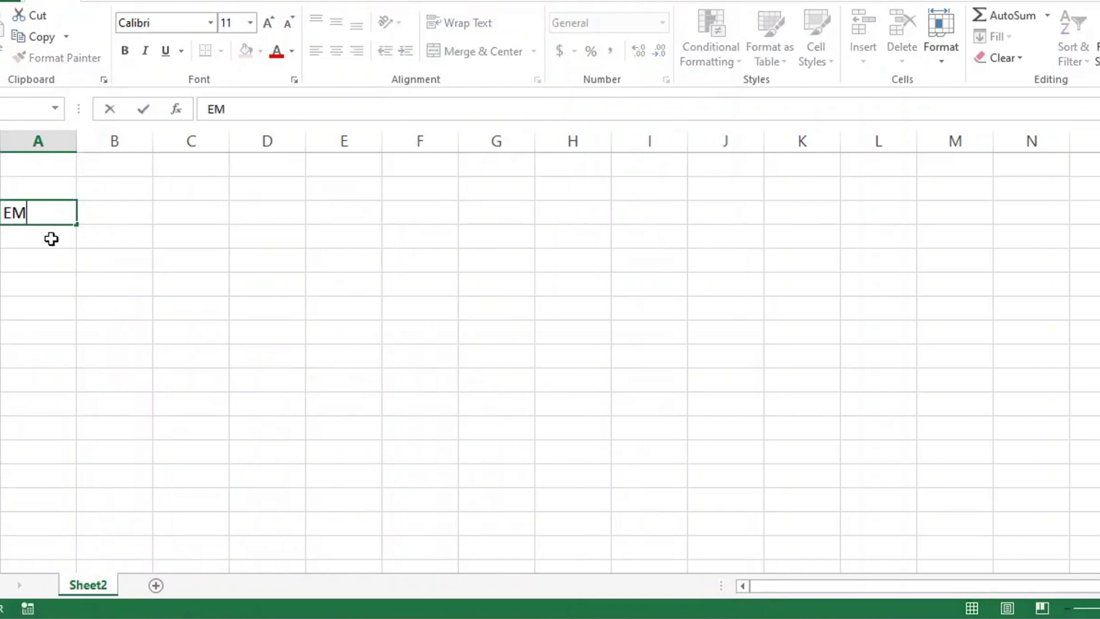
Step: Enter EMP ID, EMP Name, Designation, Basic Salary and Working Days across cells A3 to E3
text(P ID)
key(Tab)
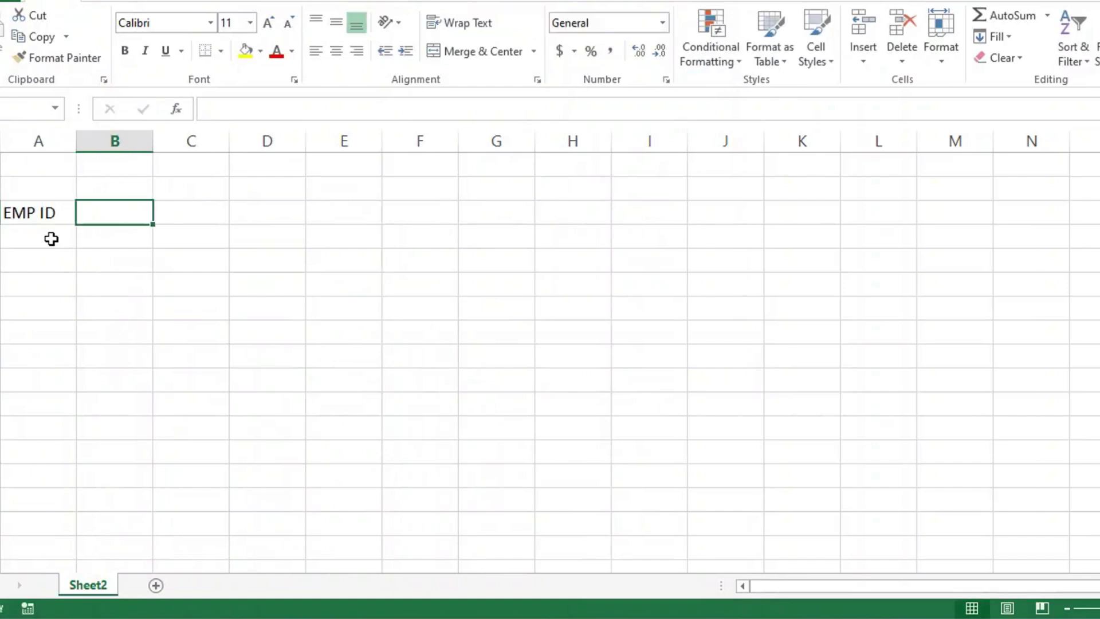
text(EMP Name)
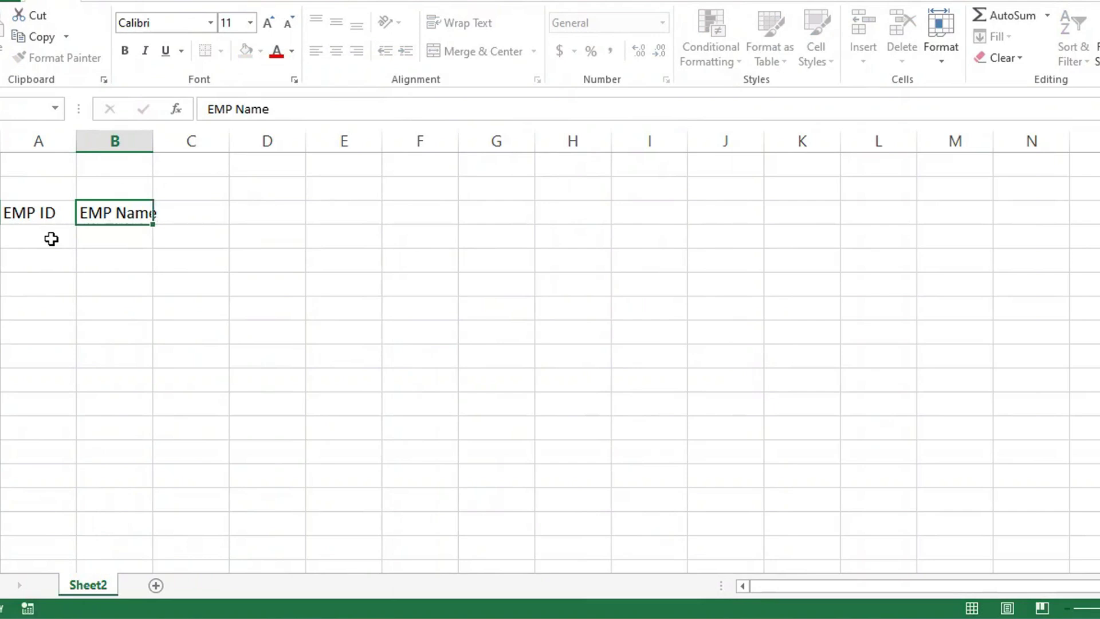
key(Tab)
text(Desig)
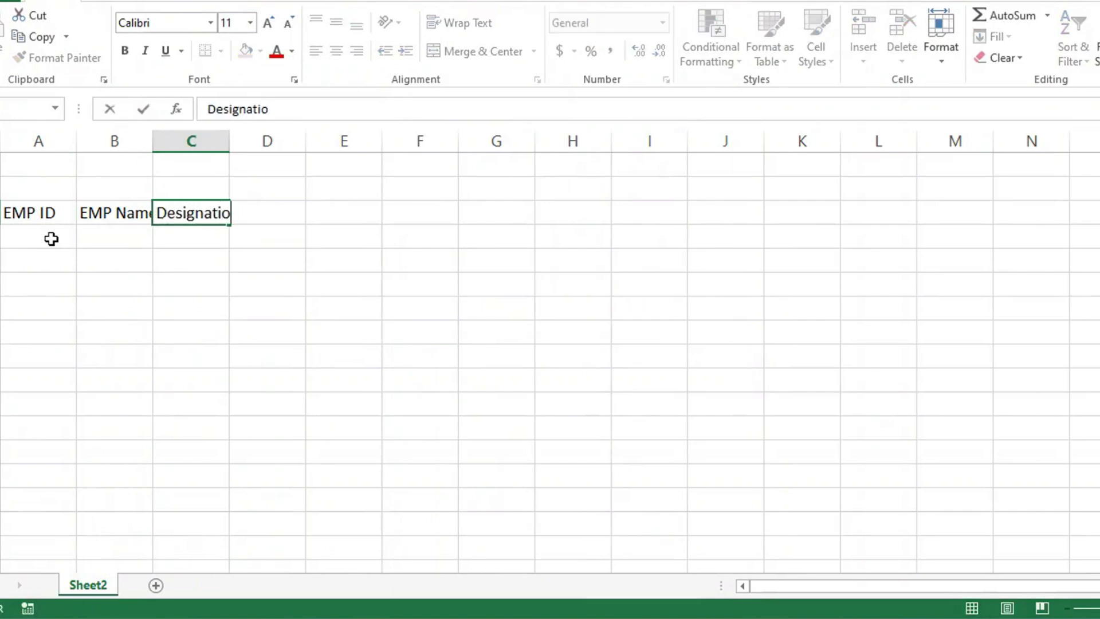
text(n)
key(Tab)
text(Ba)
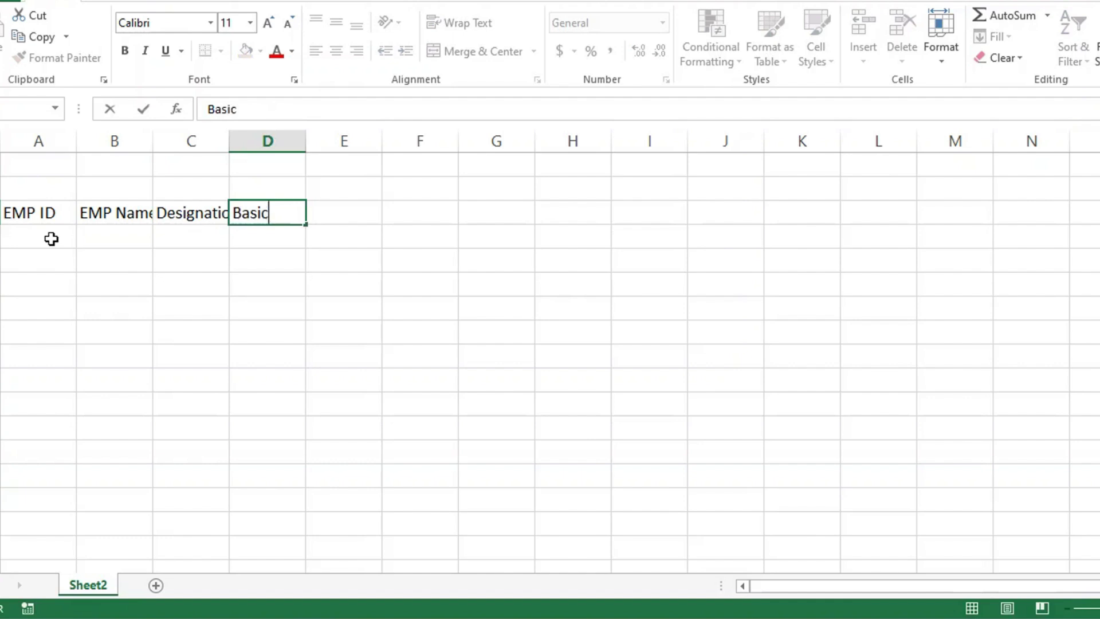
text(ary)
key(Tab)
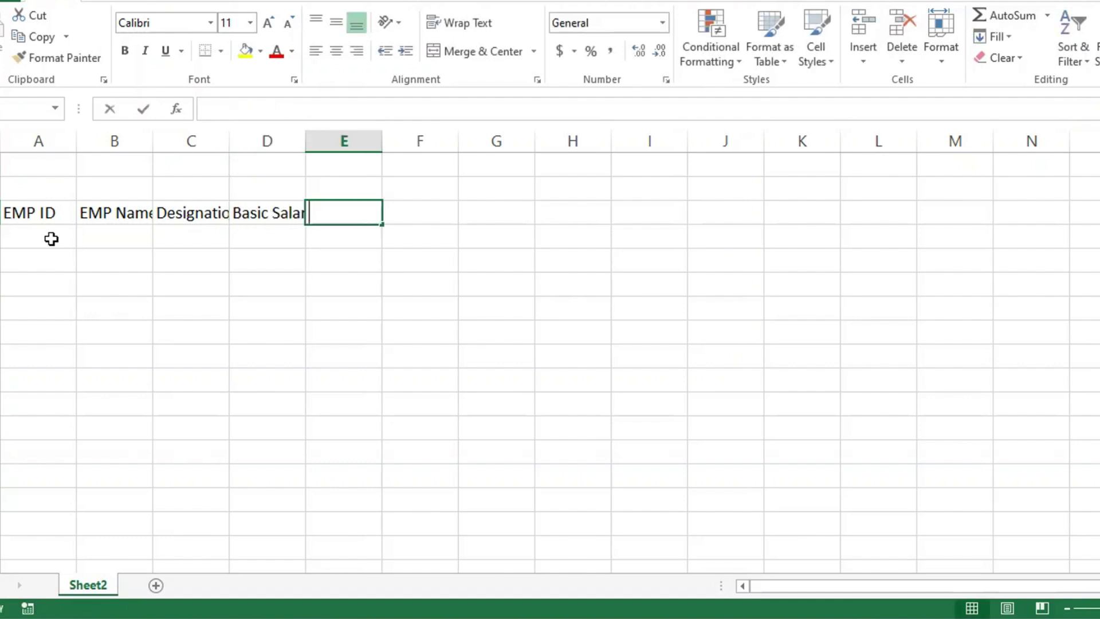
text(Working Days)
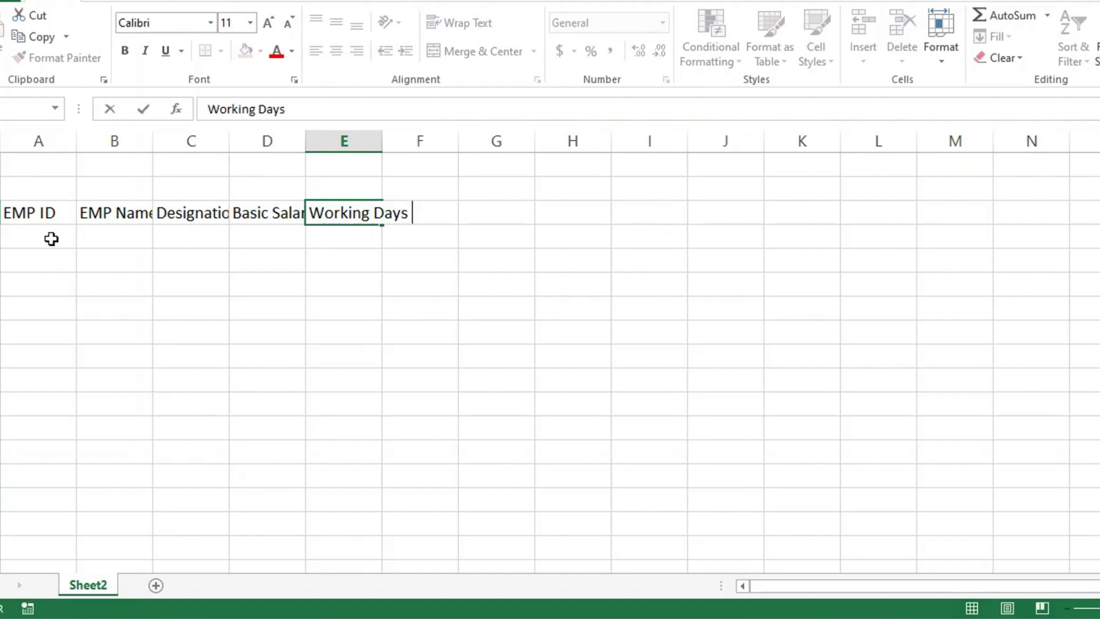
click(51, 239)
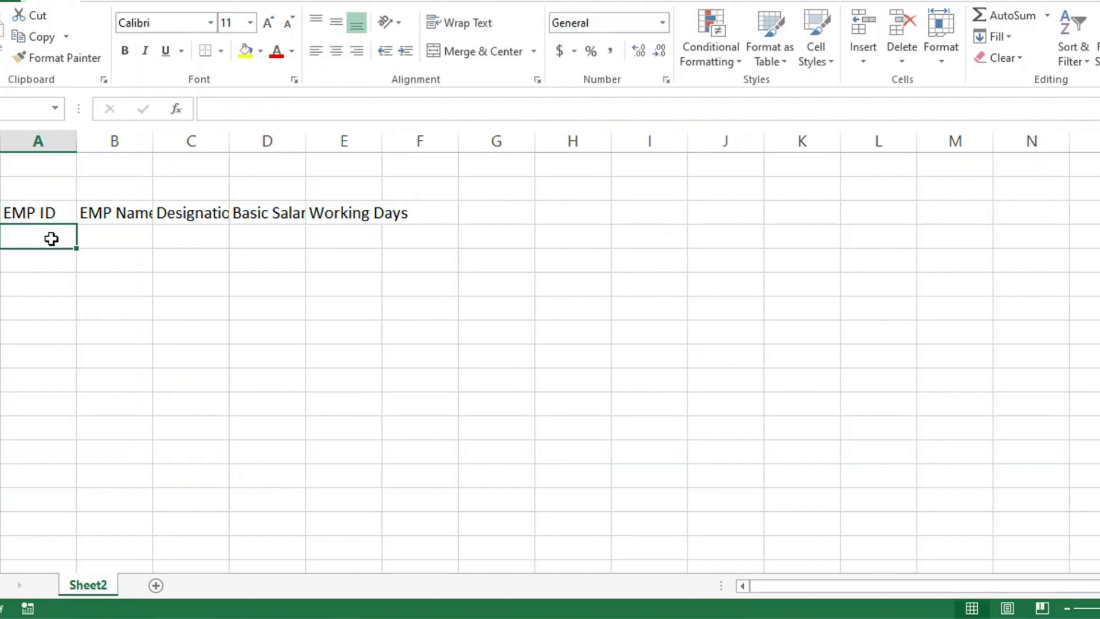
click(40, 216)
Step: Auto-fit all column widths to their contents
drag(41, 216, 371, 222)
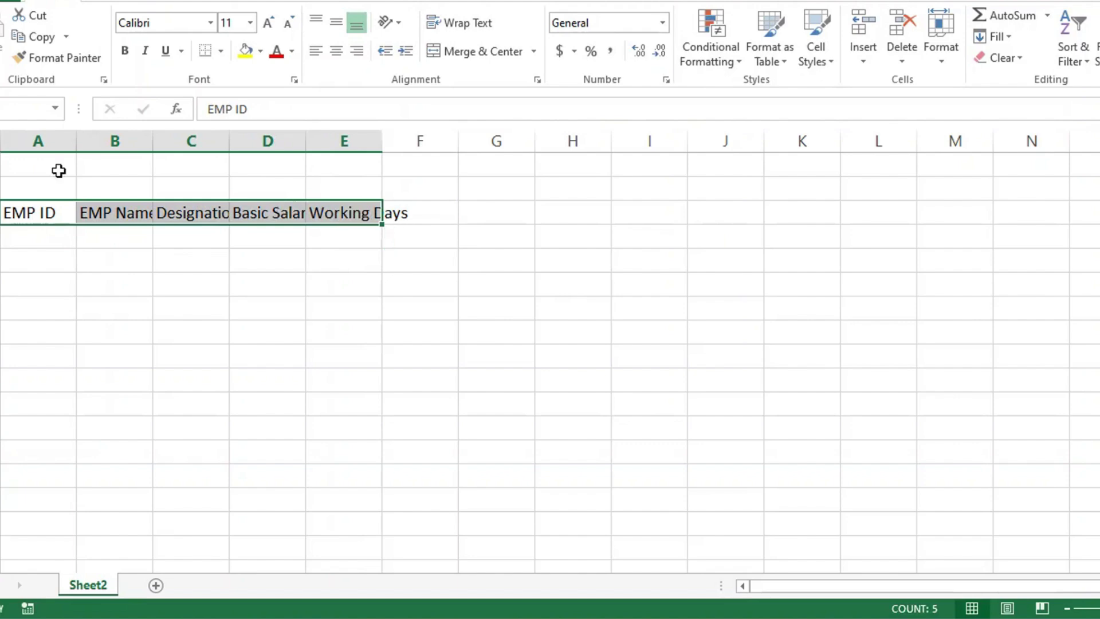
click(2, 142)
double_click(301, 143)
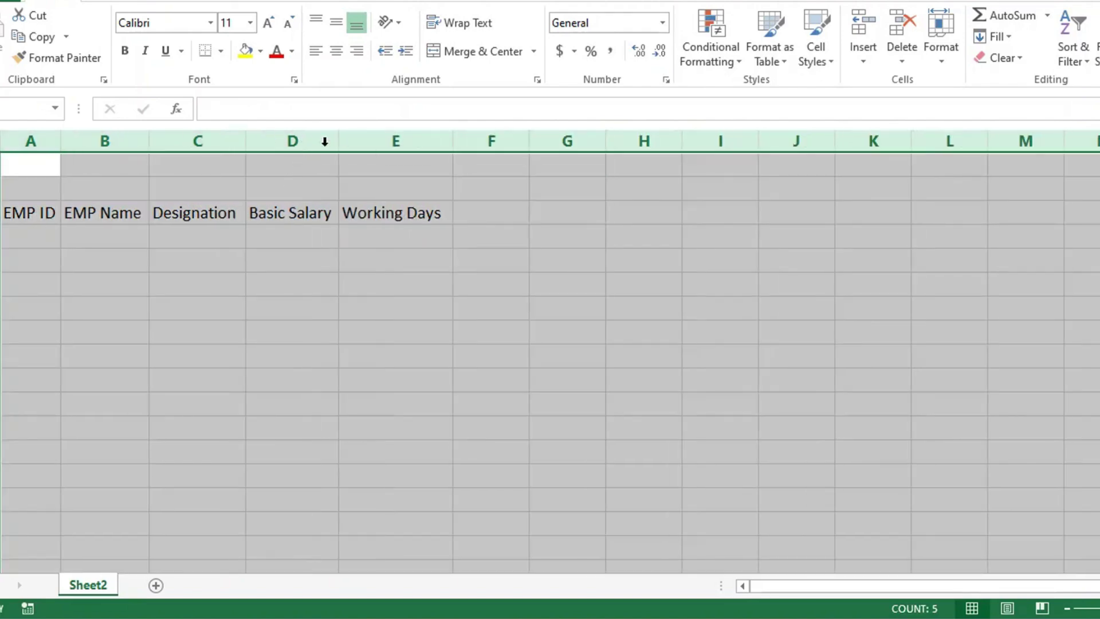
click(186, 213)
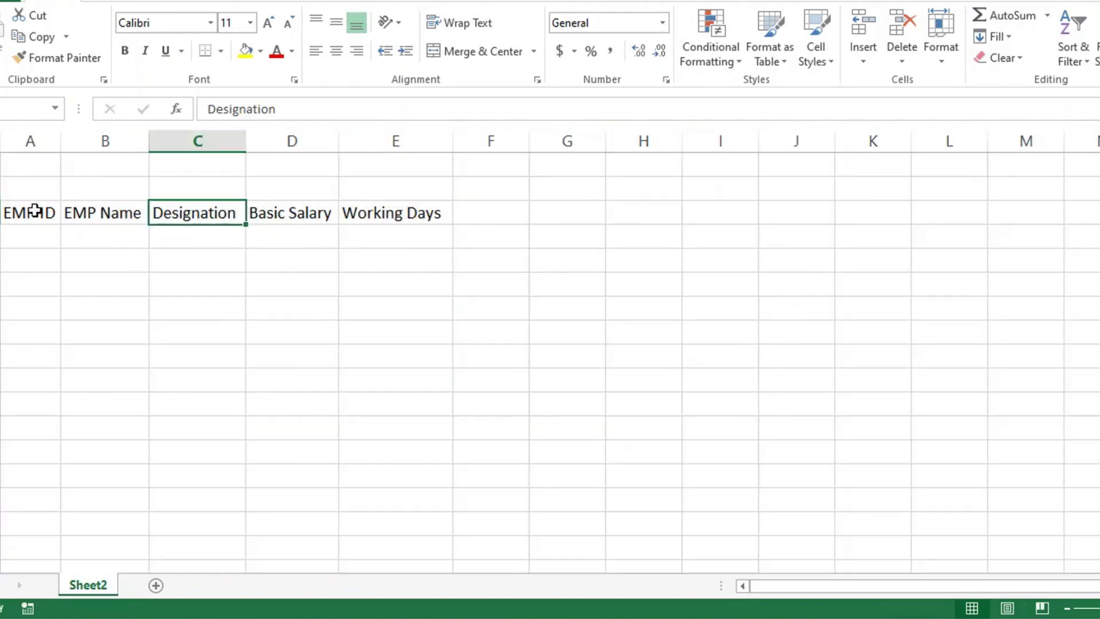
Step: Make the A3:E3 headers bold at size 12 and re-fit all columns
drag(36, 210, 420, 221)
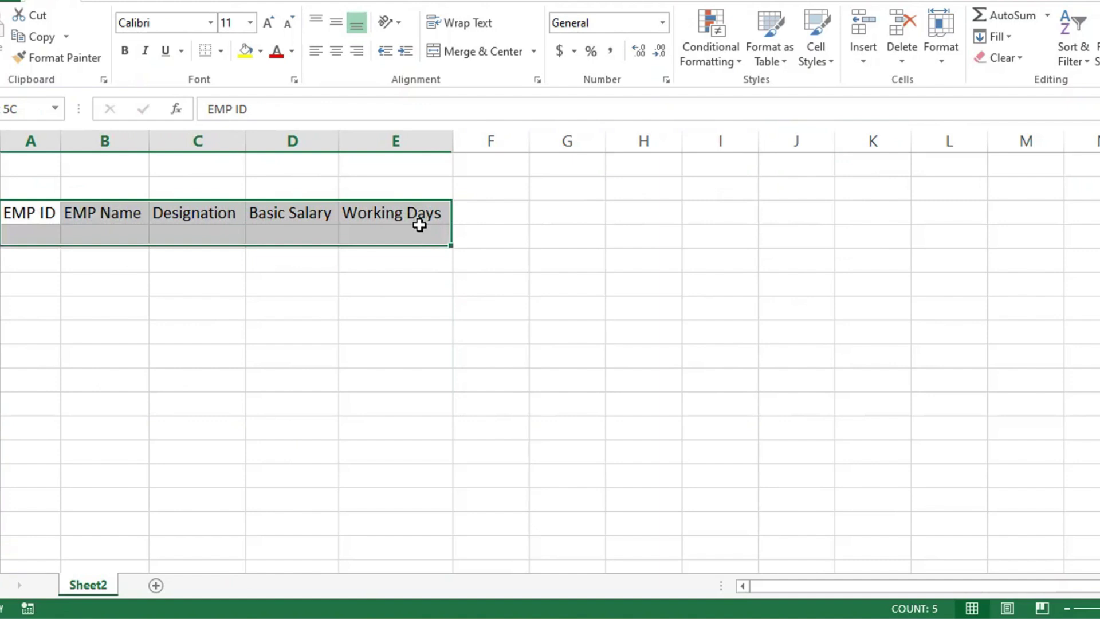
click(124, 52)
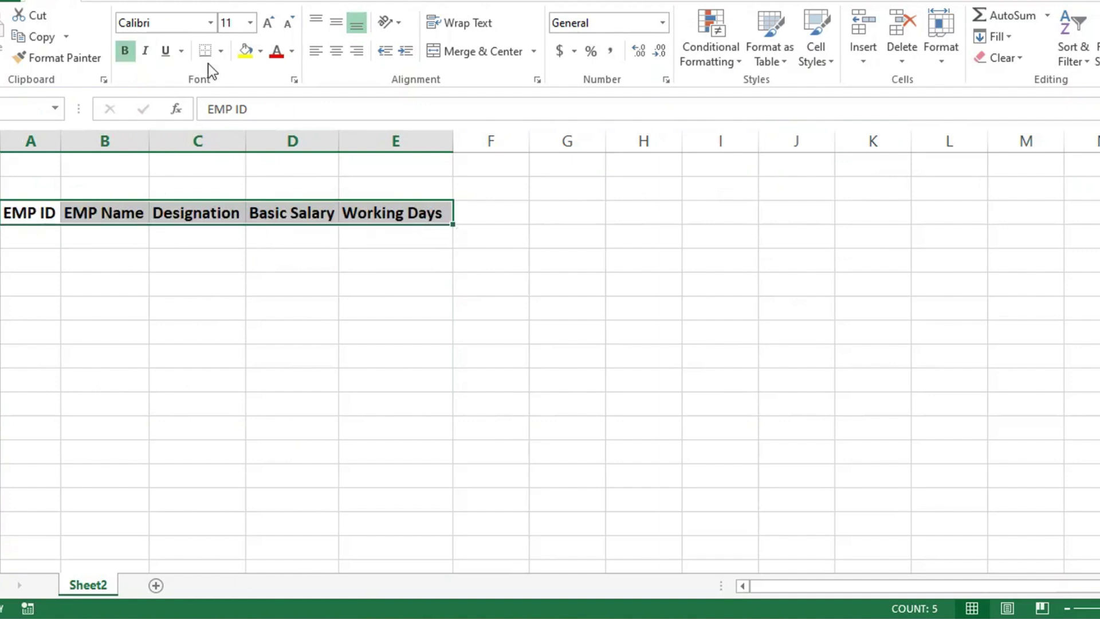
click(267, 23)
click(261, 217)
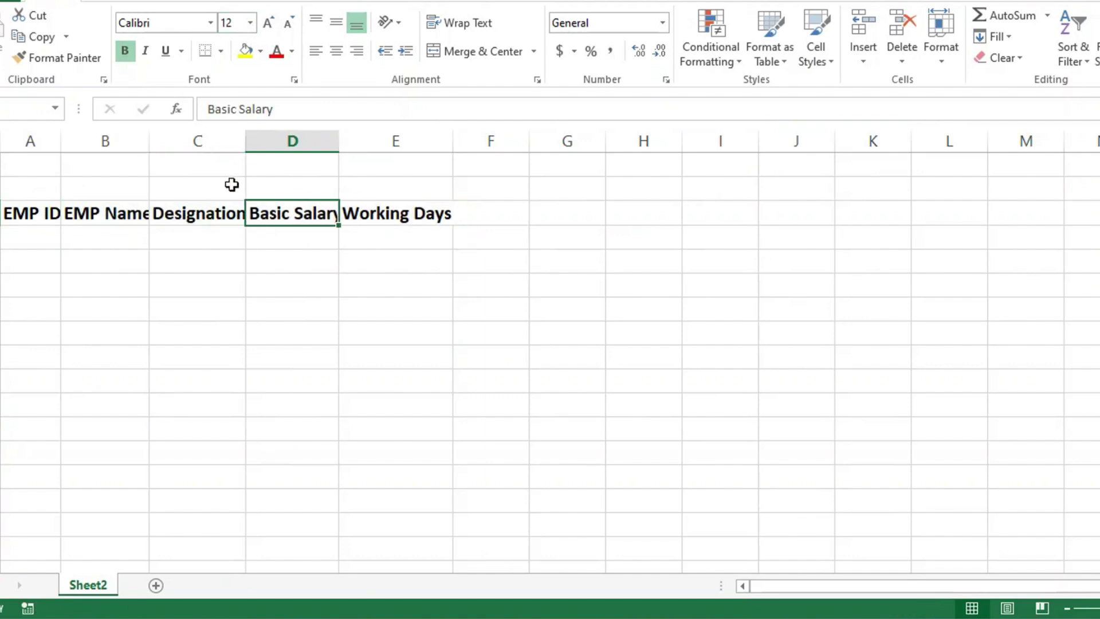
click(1, 140)
double_click(245, 141)
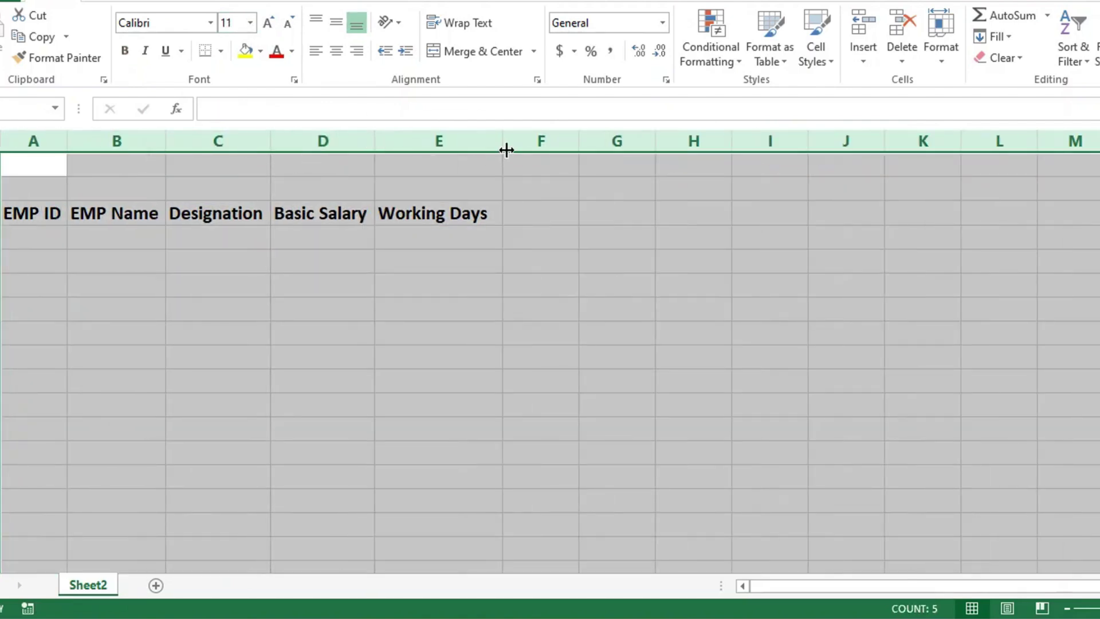
Step: Merge & Center each header column over rows 2–4: A2:A4, B2:B4, C2:C4, D2:D4, E2:E4
click(277, 283)
drag(42, 196, 32, 231)
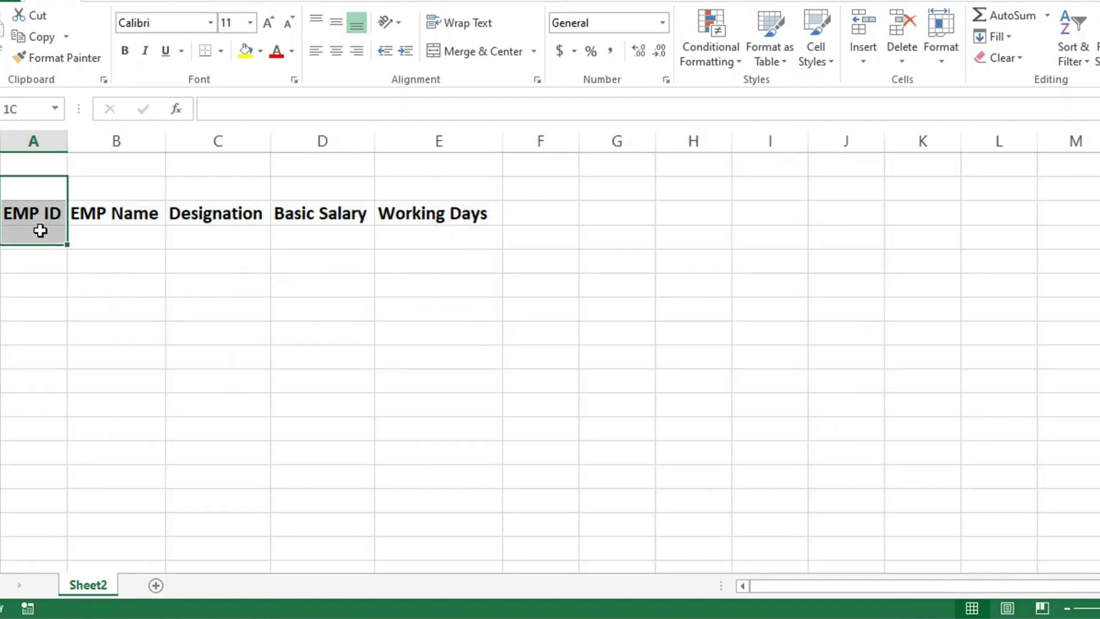
click(467, 58)
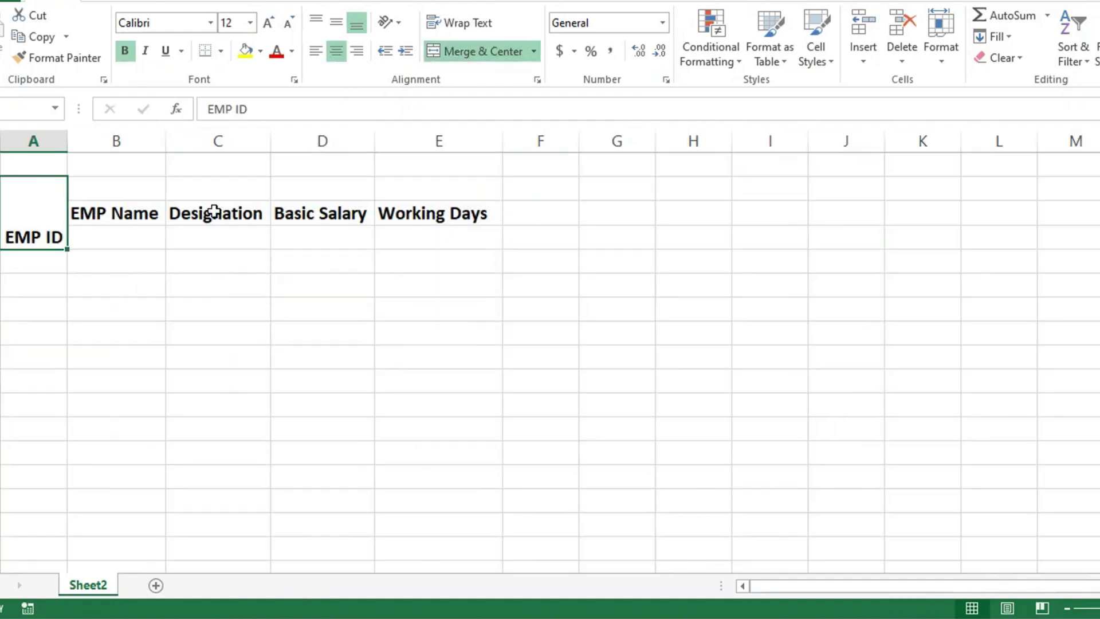
drag(118, 206, 126, 255)
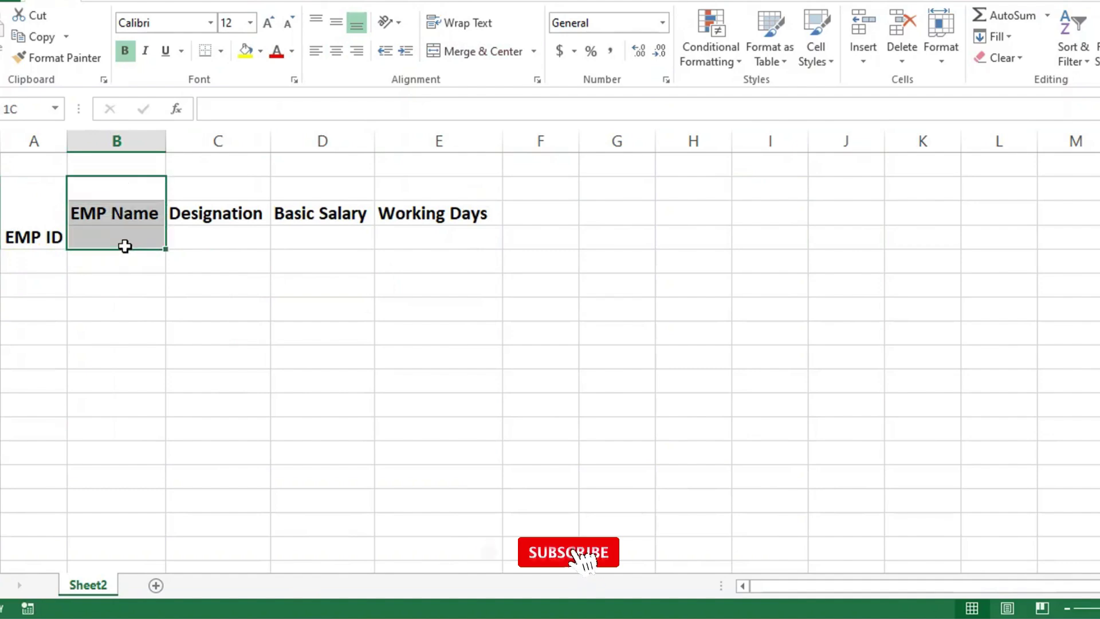
click(465, 53)
drag(231, 190, 237, 255)
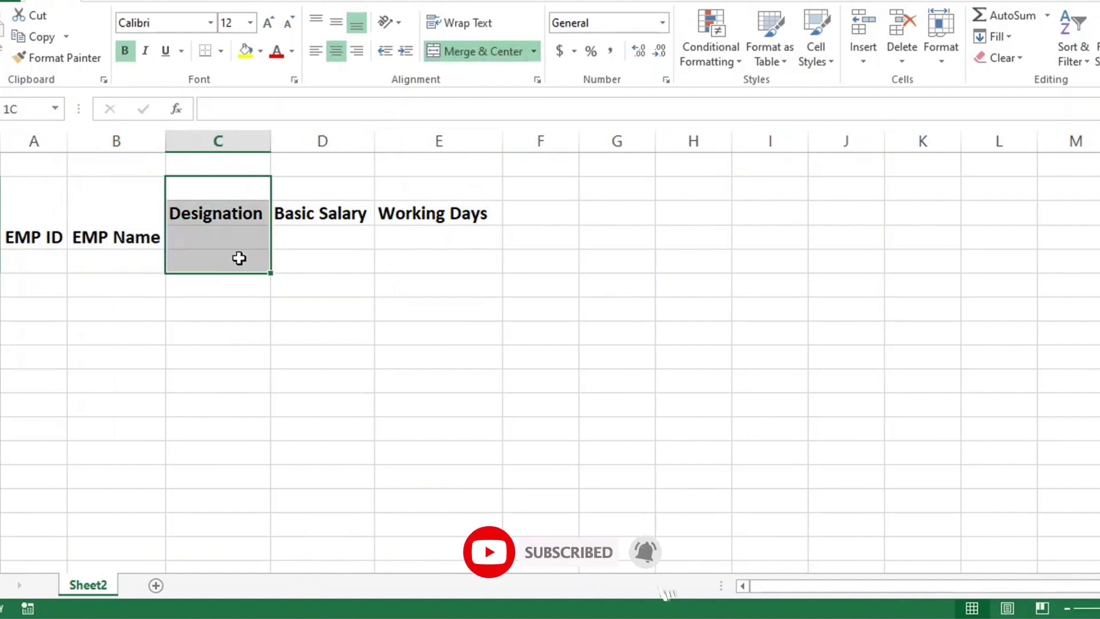
click(463, 53)
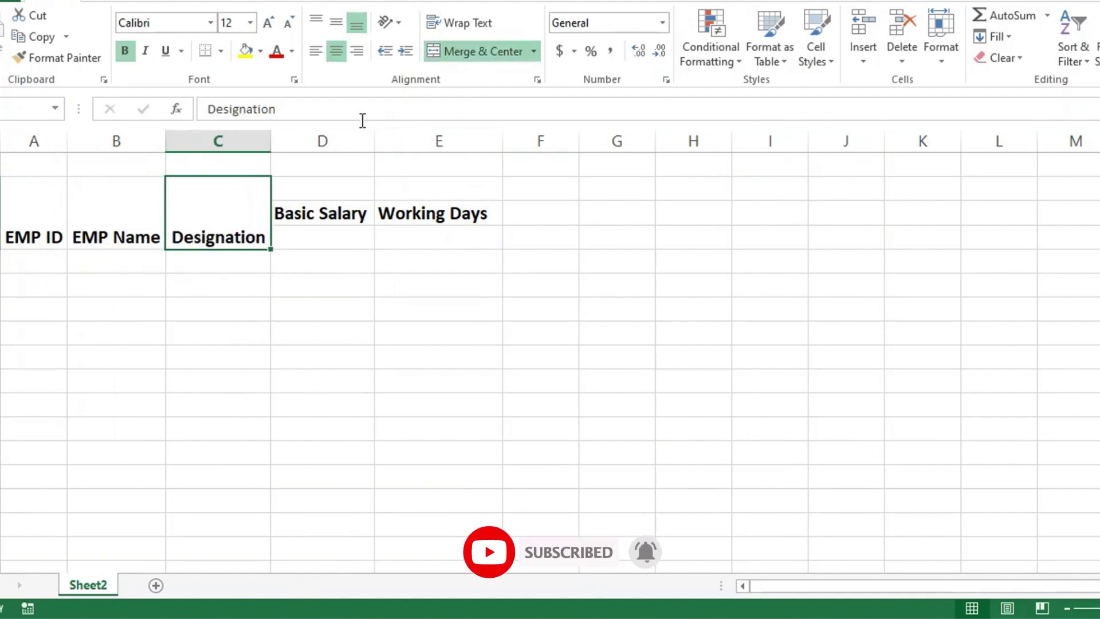
drag(336, 191, 339, 239)
click(494, 52)
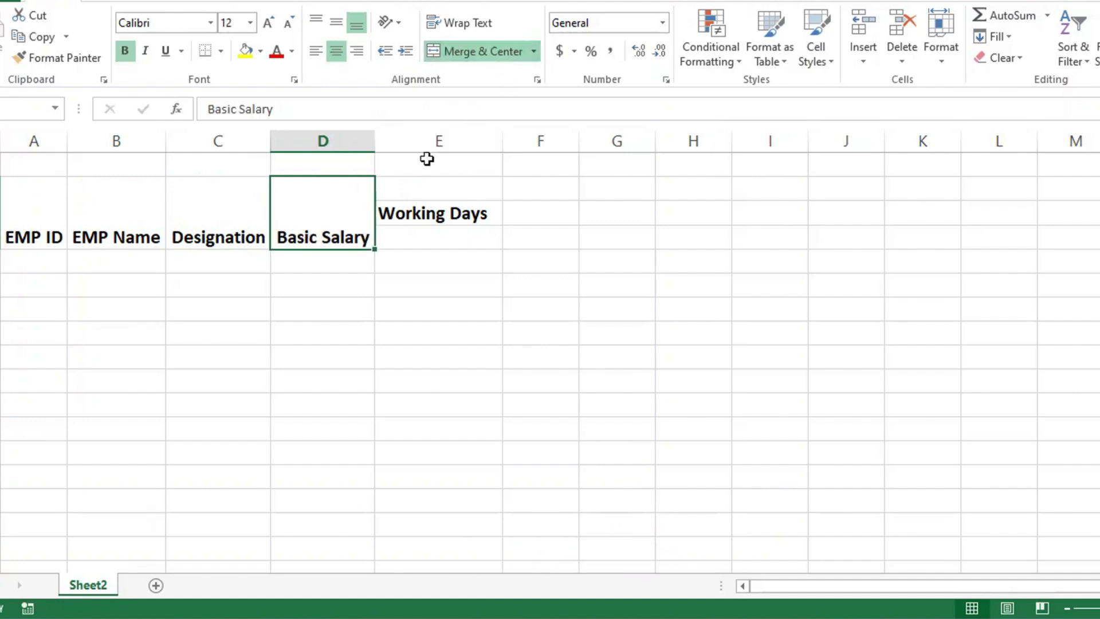
drag(437, 183, 445, 239)
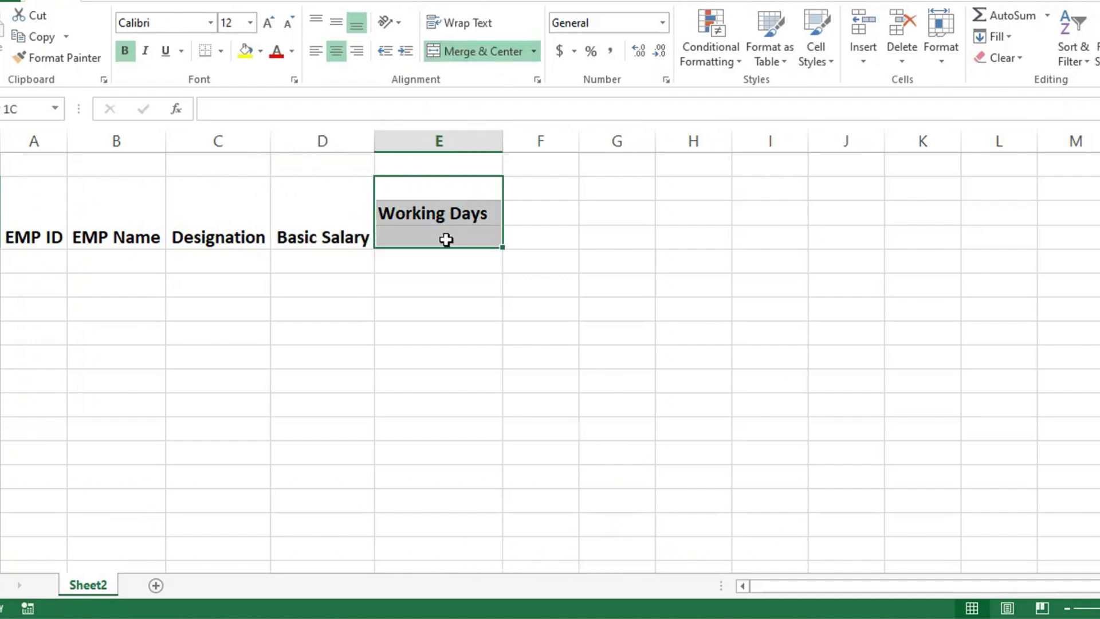
click(472, 55)
Step: Apply Middle Align and Center to the five merged headers A to E
drag(19, 206, 405, 216)
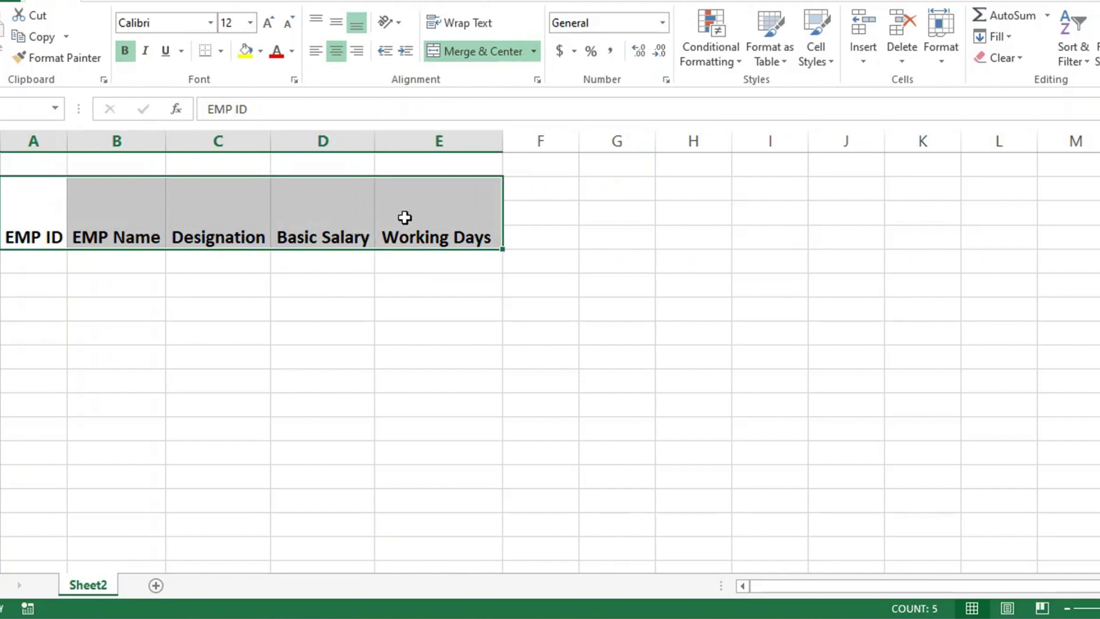
click(339, 26)
click(337, 52)
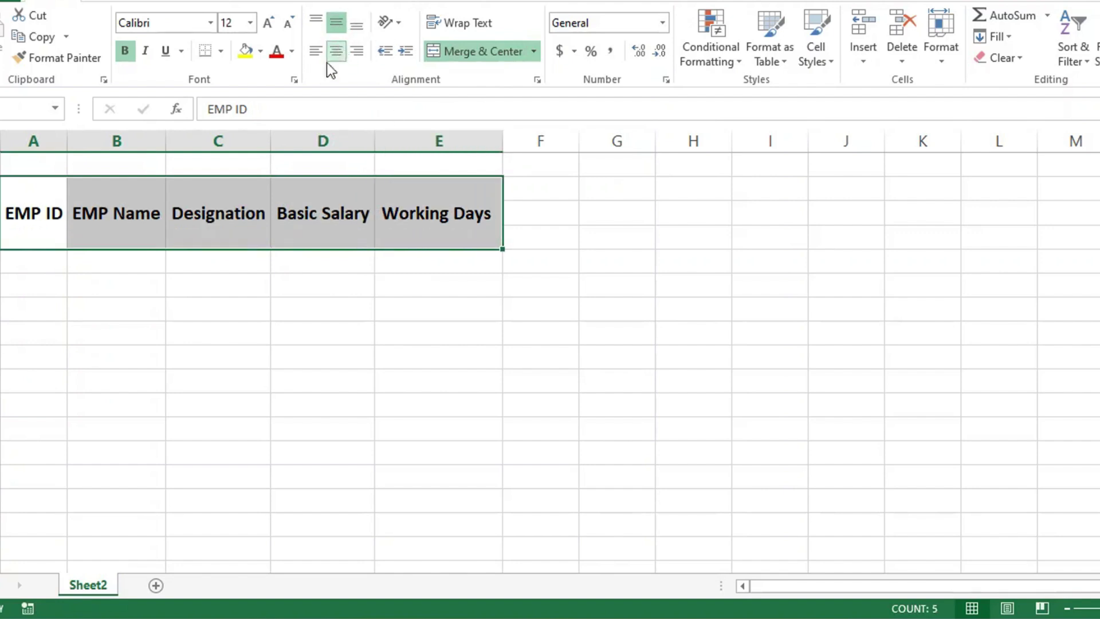
click(354, 217)
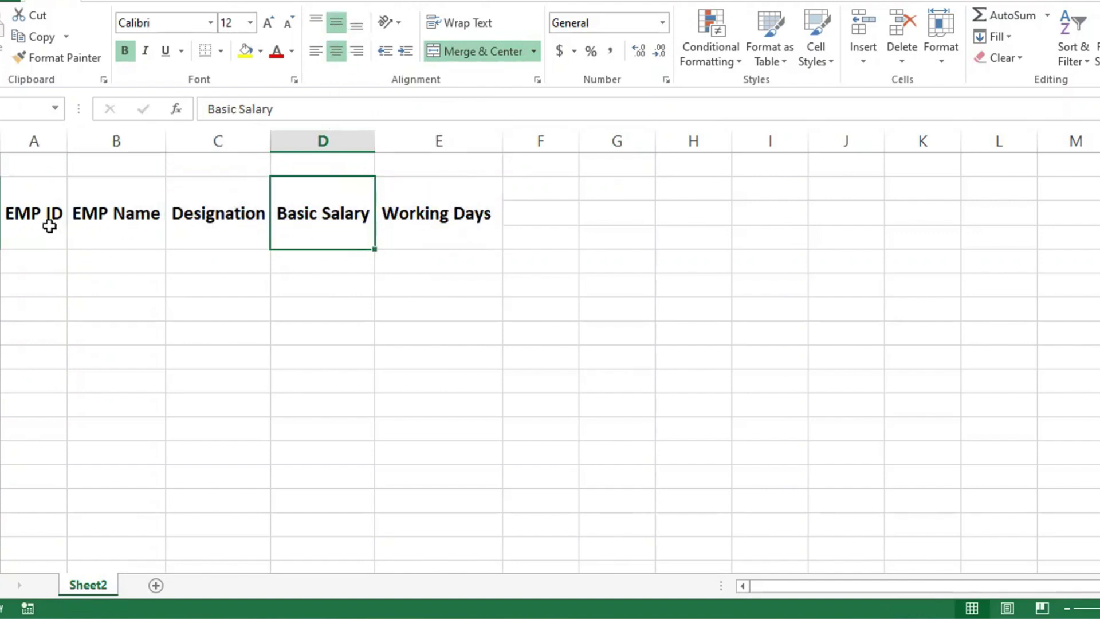
drag(49, 222, 440, 225)
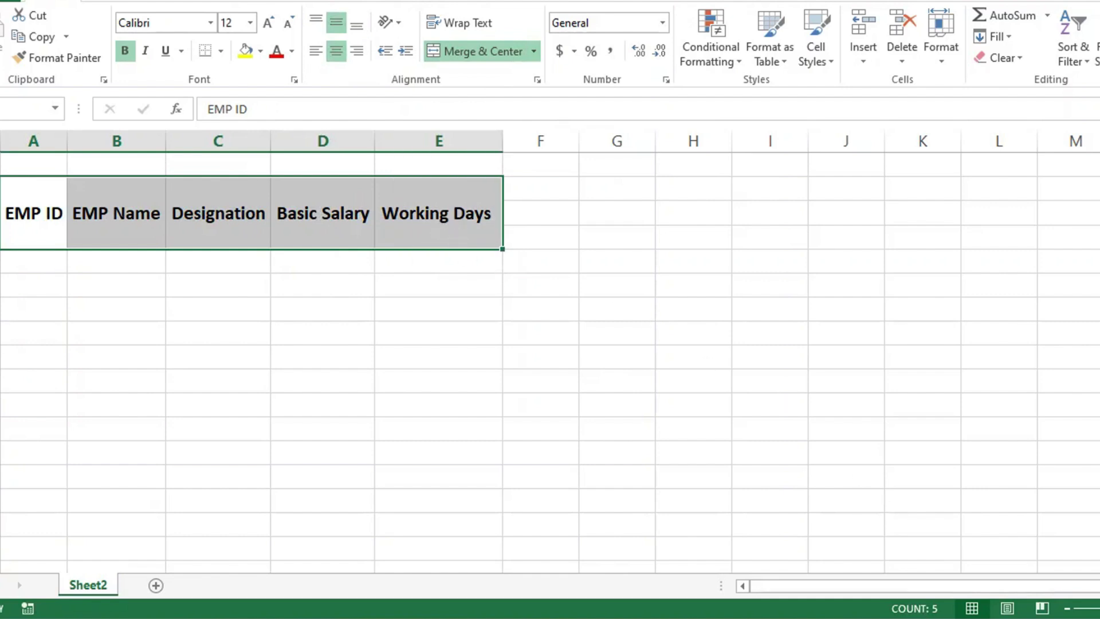
click(407, 205)
drag(22, 211, 407, 228)
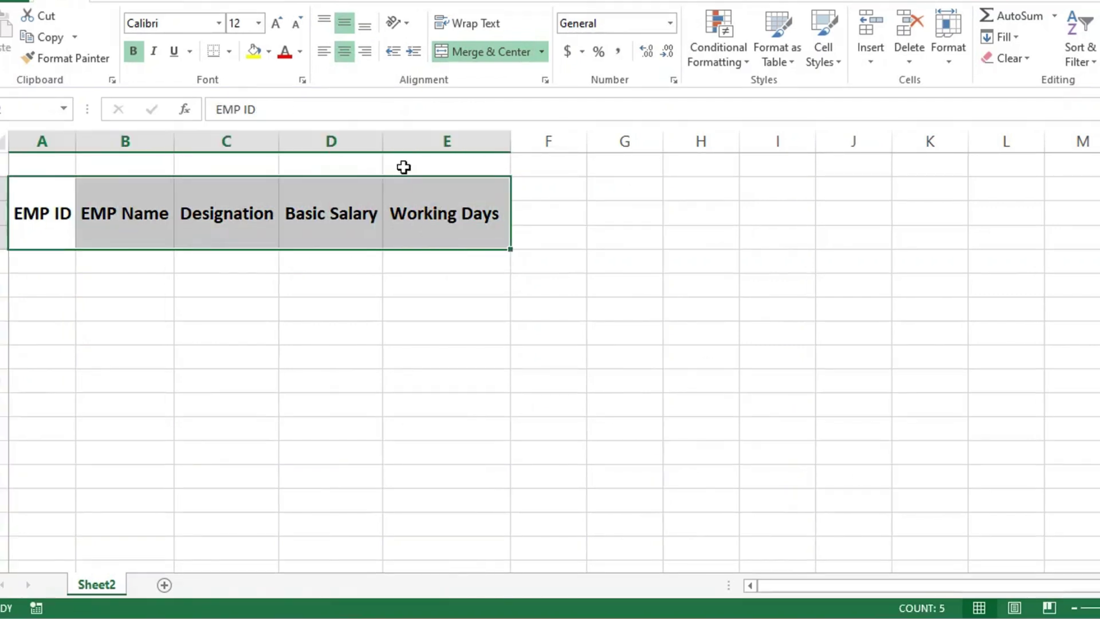
Step: Give the merged headers a light grey fill and widen columns G and H
click(269, 50)
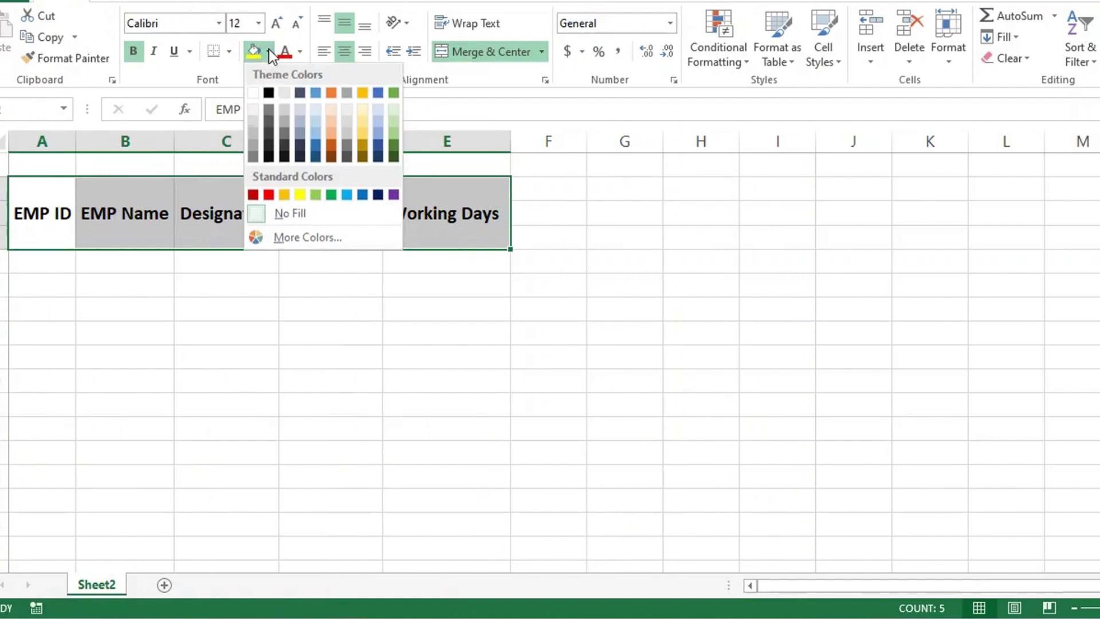
click(253, 118)
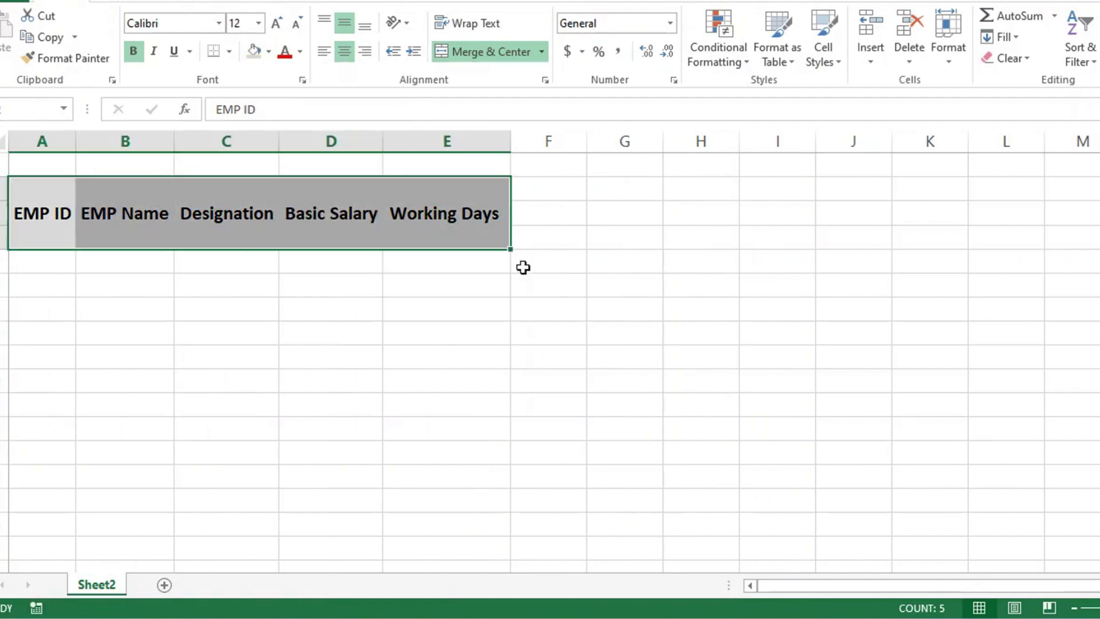
click(565, 239)
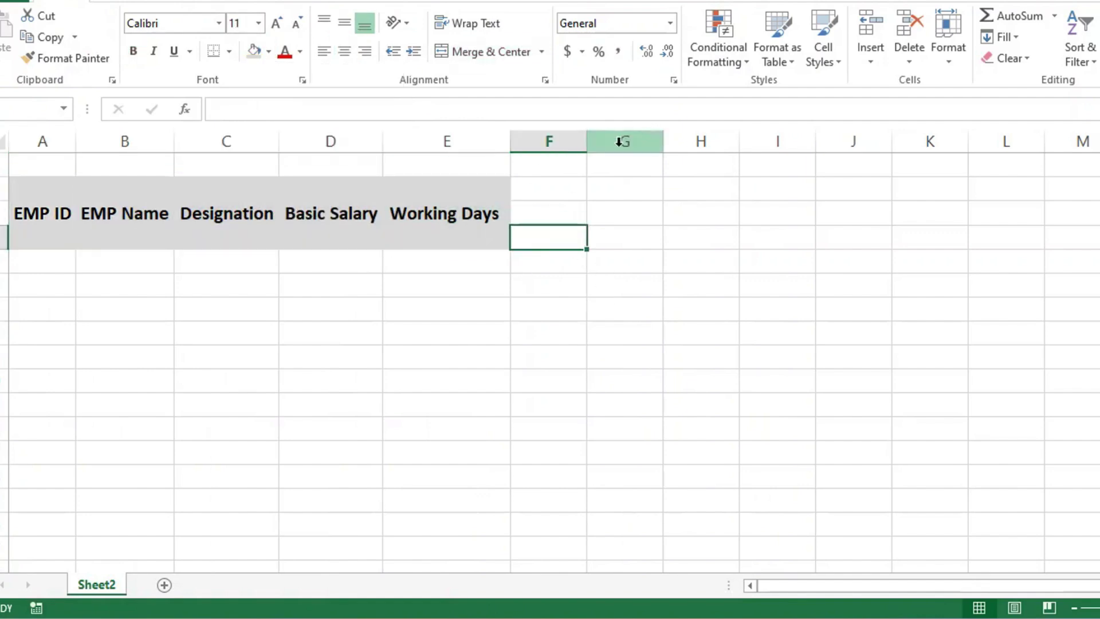
drag(586, 145, 723, 148)
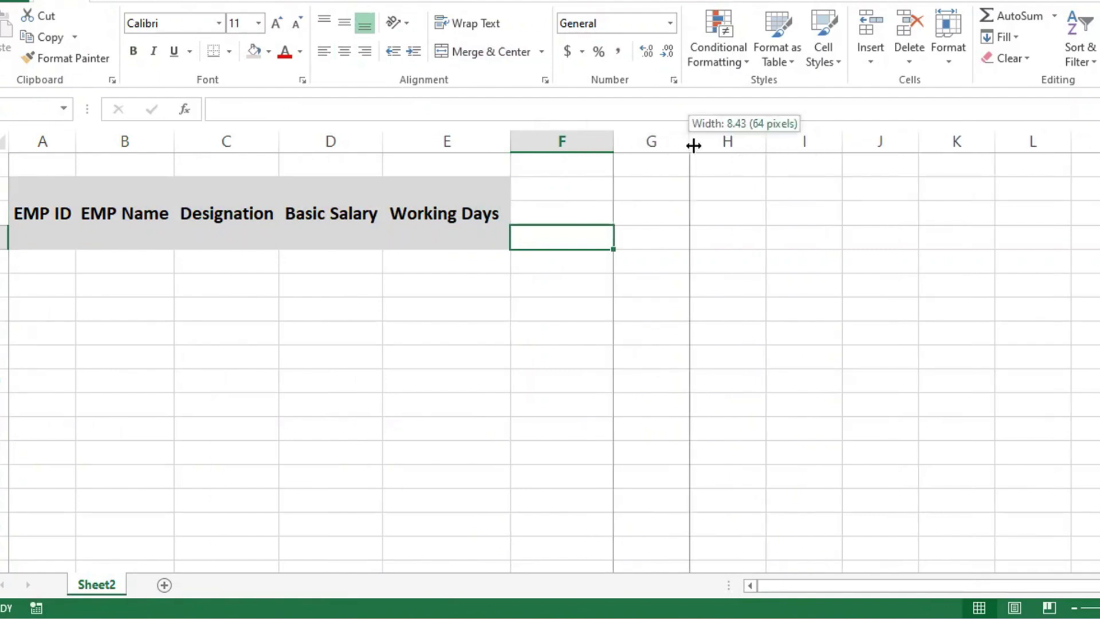
drag(792, 148, 818, 148)
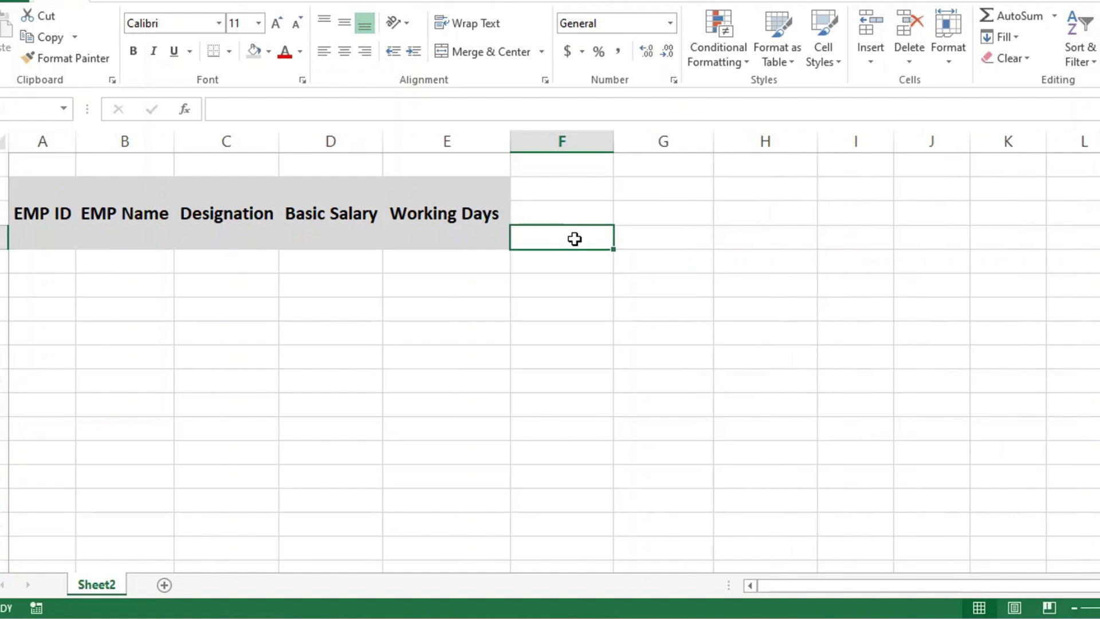
Step: Enter the headings Conveyance, House Rent and Medical in F4, G4 and H4
text(Conveyance)
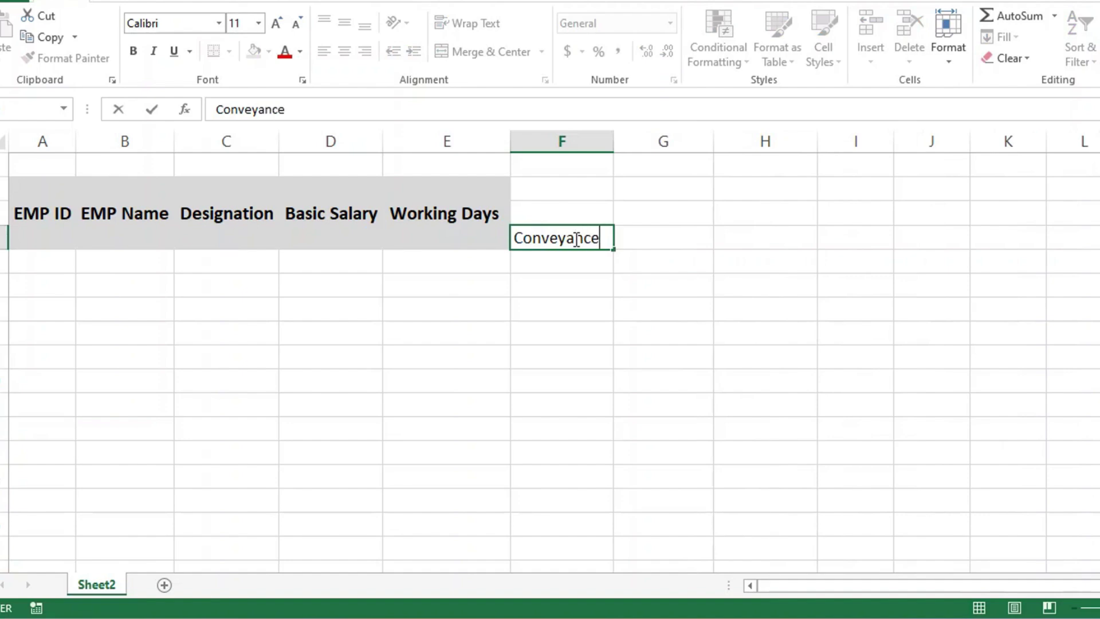
key(Tab)
text(H)
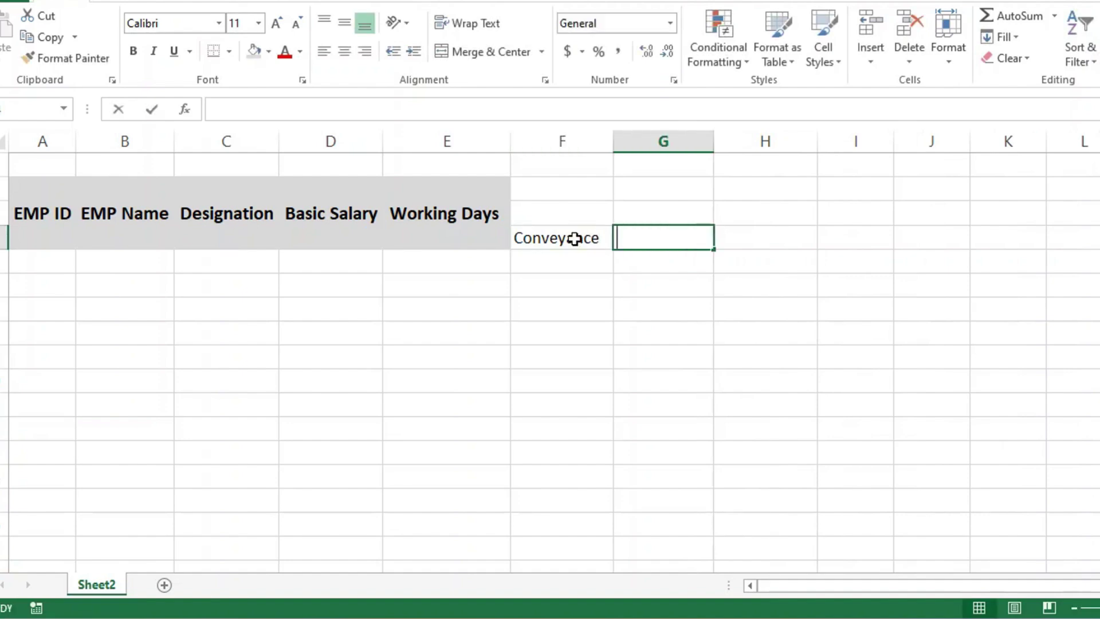
text(ouse R)
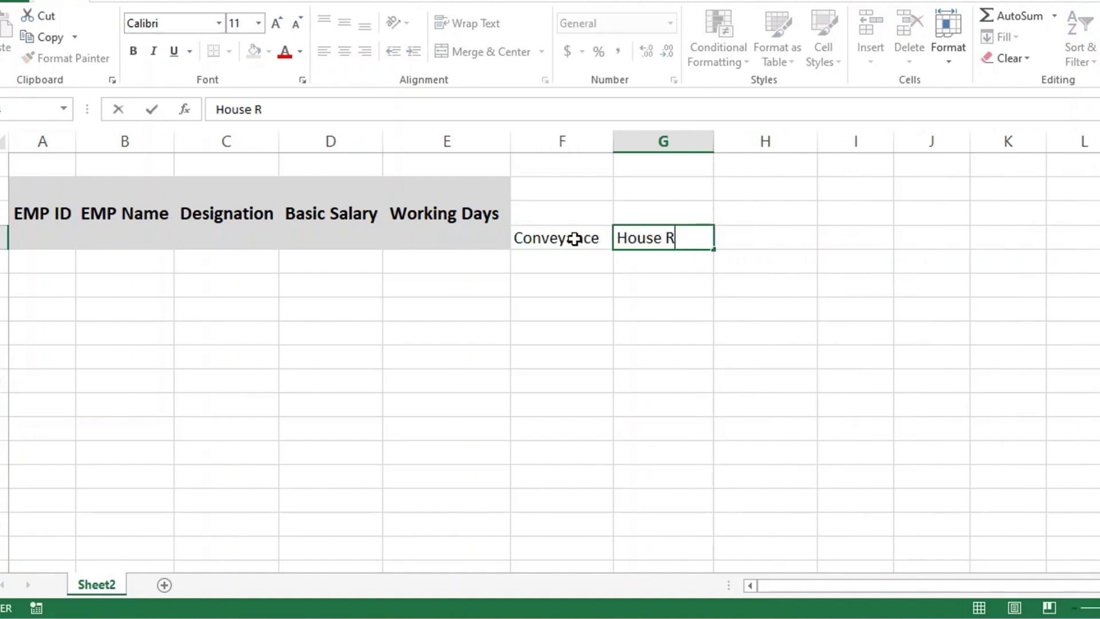
text(ent)
key(Tab)
text(Med)
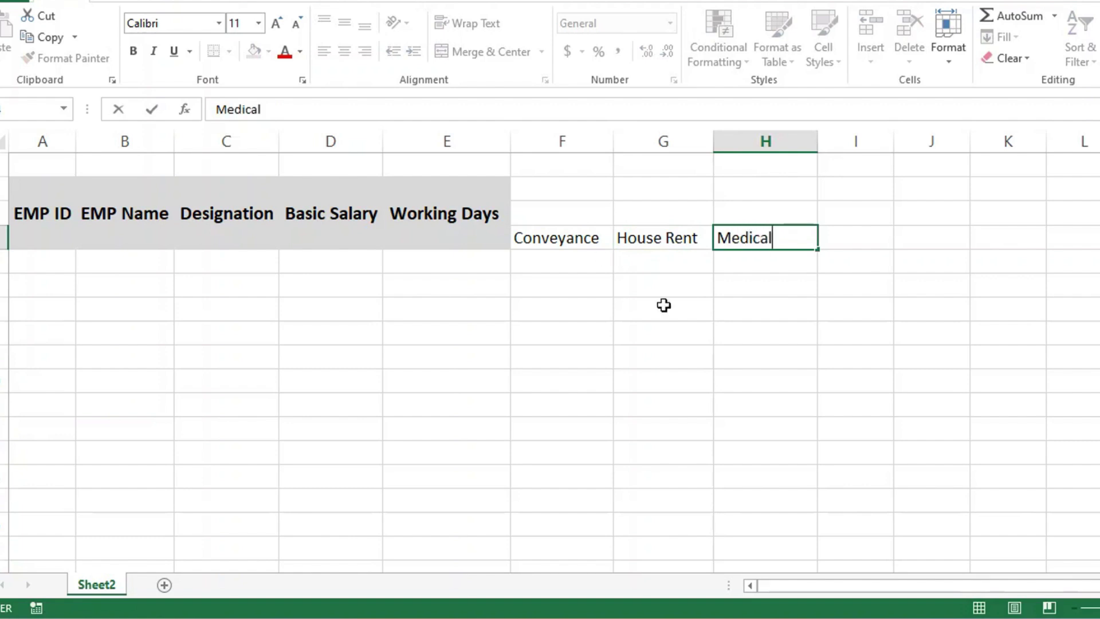
click(703, 268)
click(756, 241)
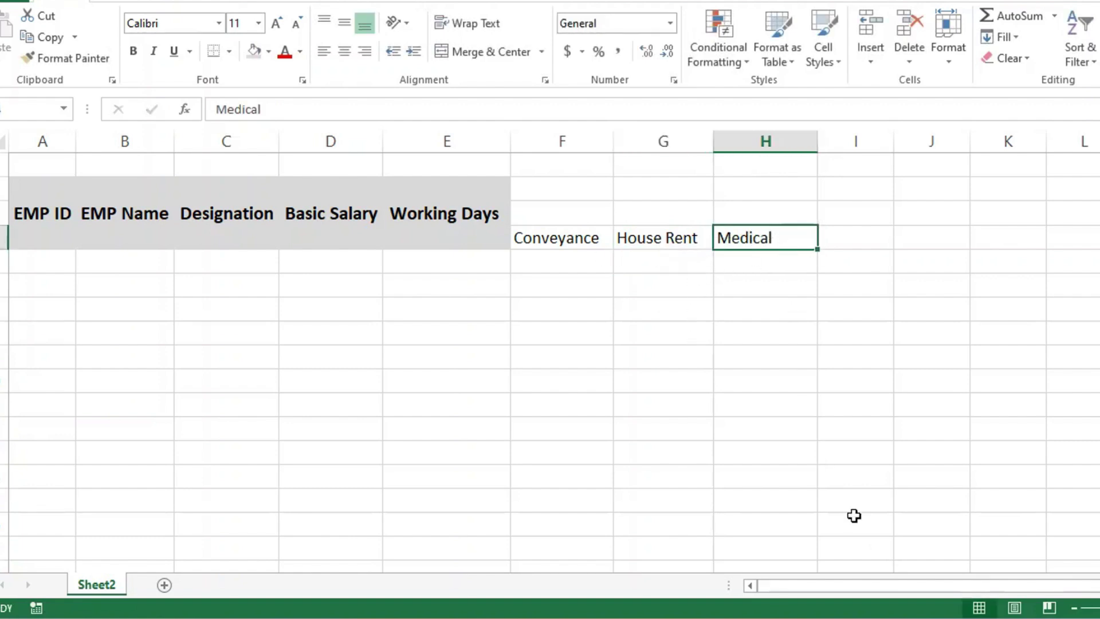
click(830, 243)
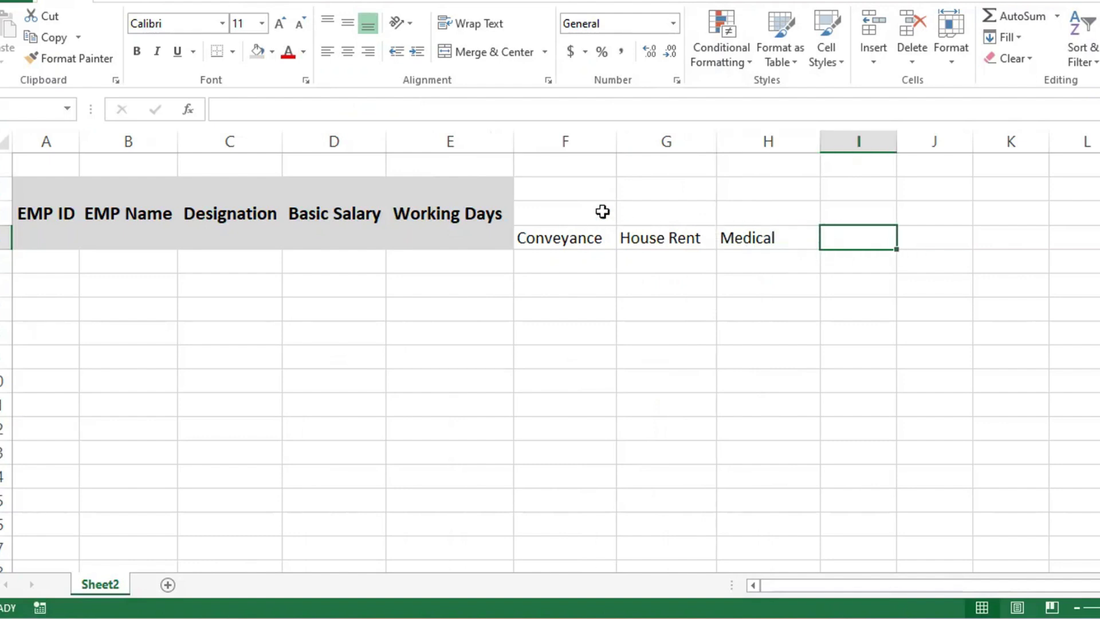
Step: Merge I3:I4, and add a merged, centred Allowance heading across F3:H3
drag(852, 216, 857, 230)
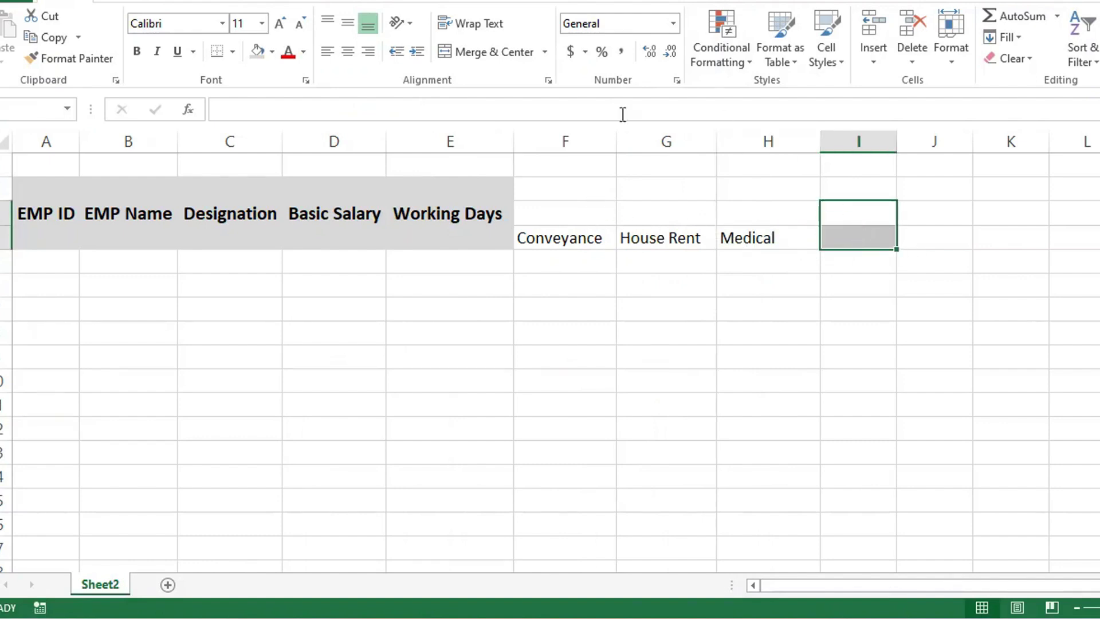
click(503, 53)
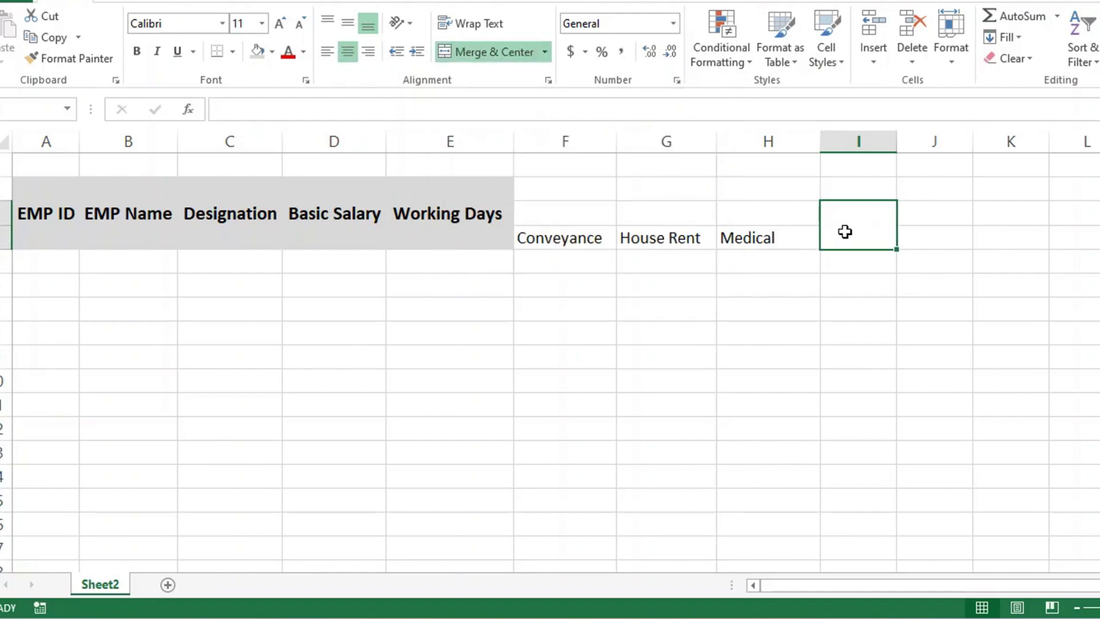
drag(564, 209, 761, 212)
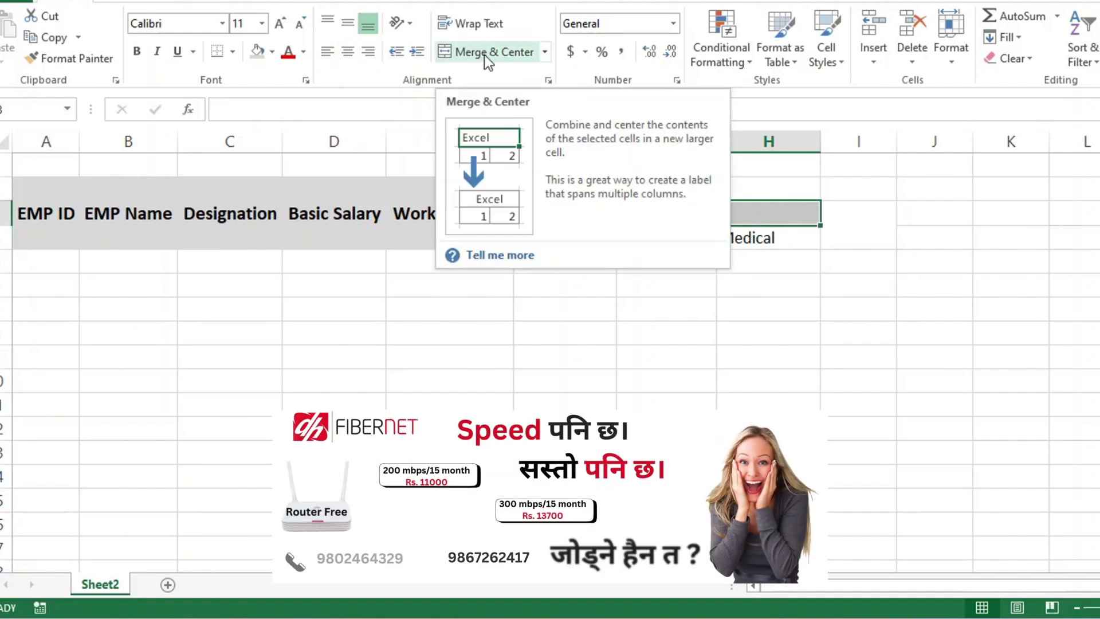
click(483, 54)
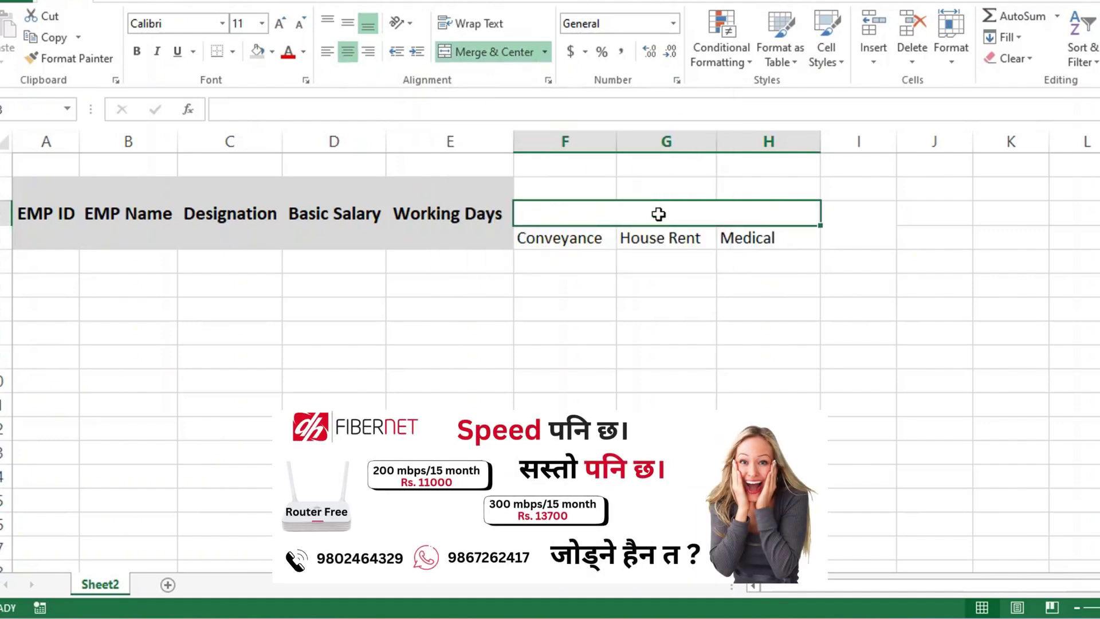
text(Allow)
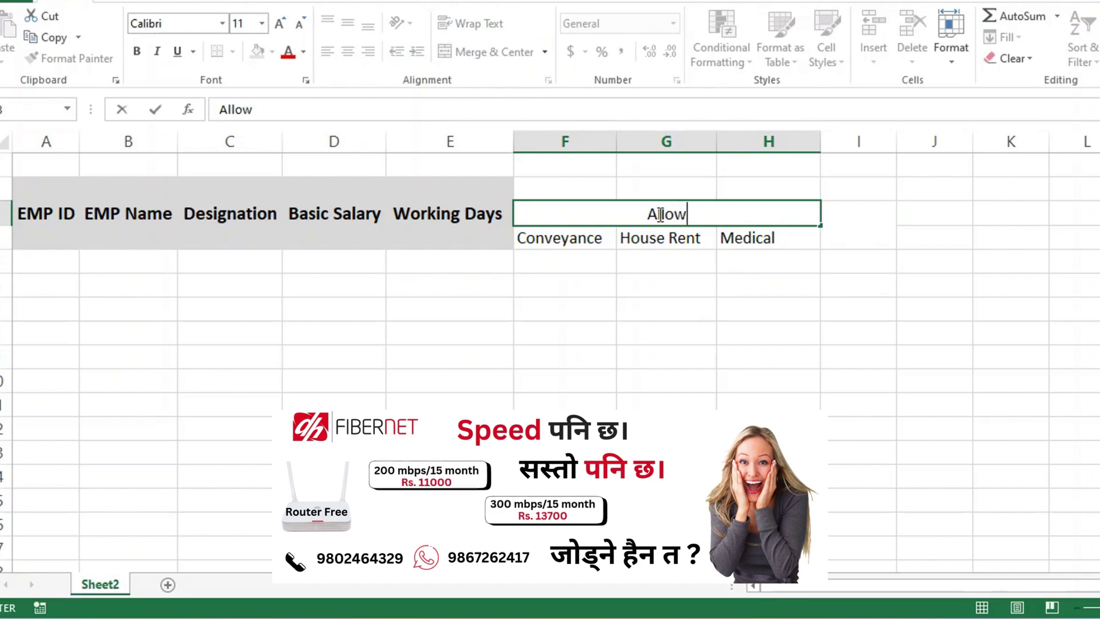
text(ance)
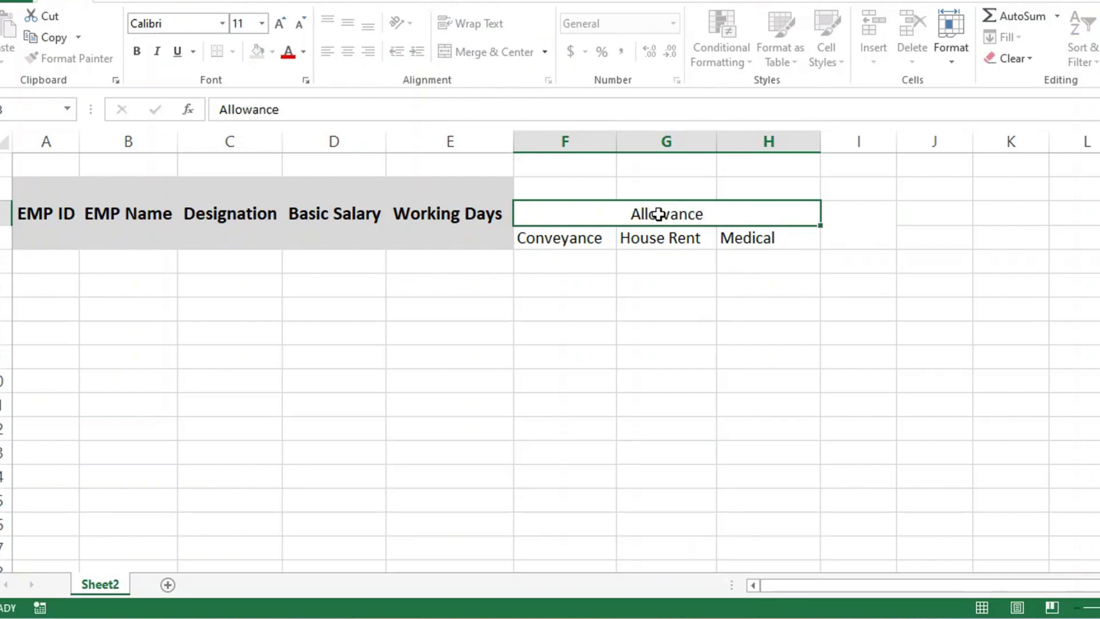
key(Tab)
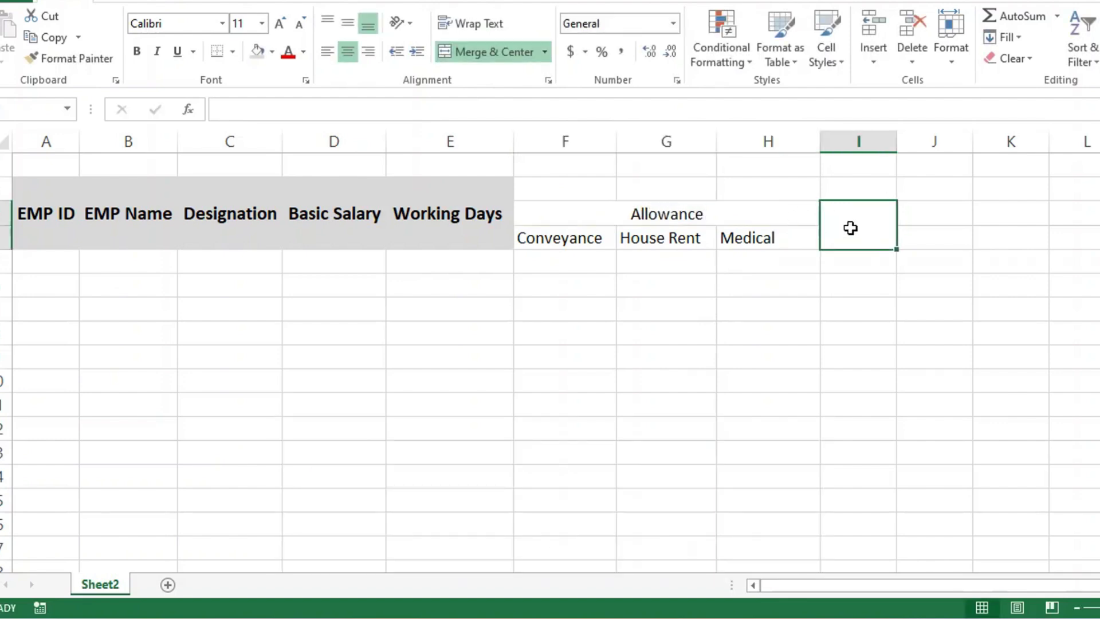
Step: Enter Gross Salary in the merged I3:I4 cell and auto-fit column I
text(Gross)
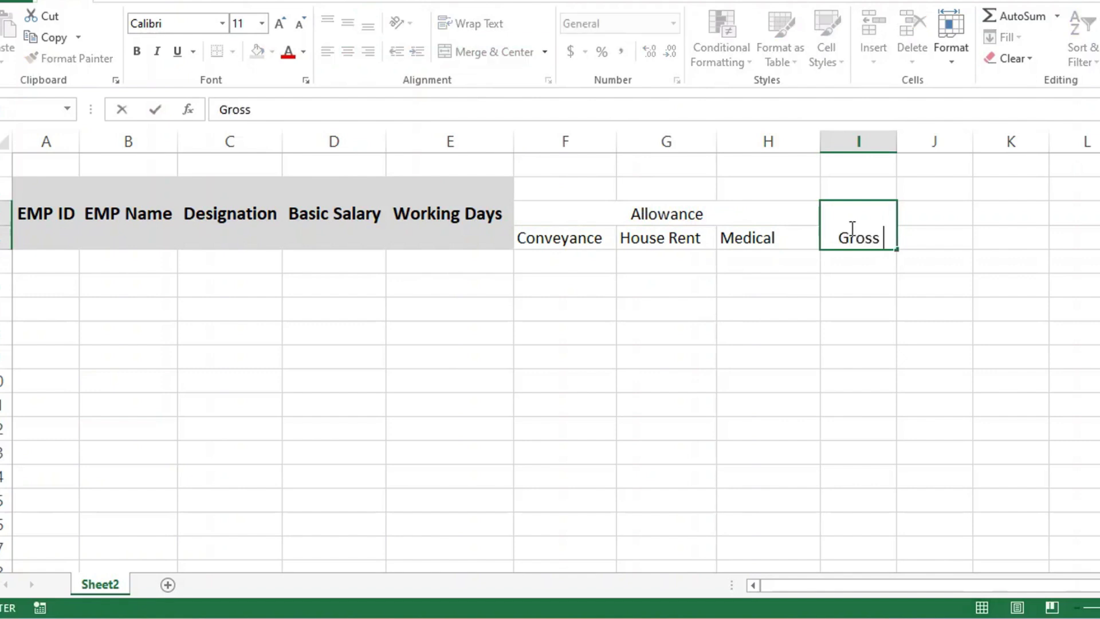
text( Salary)
key(Return)
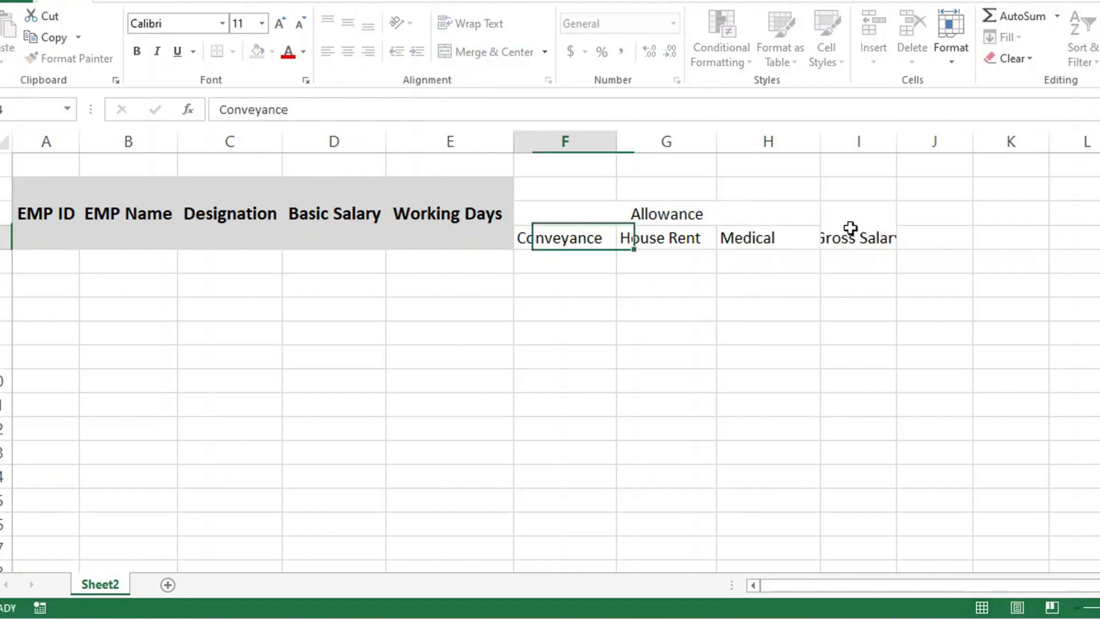
double_click(893, 143)
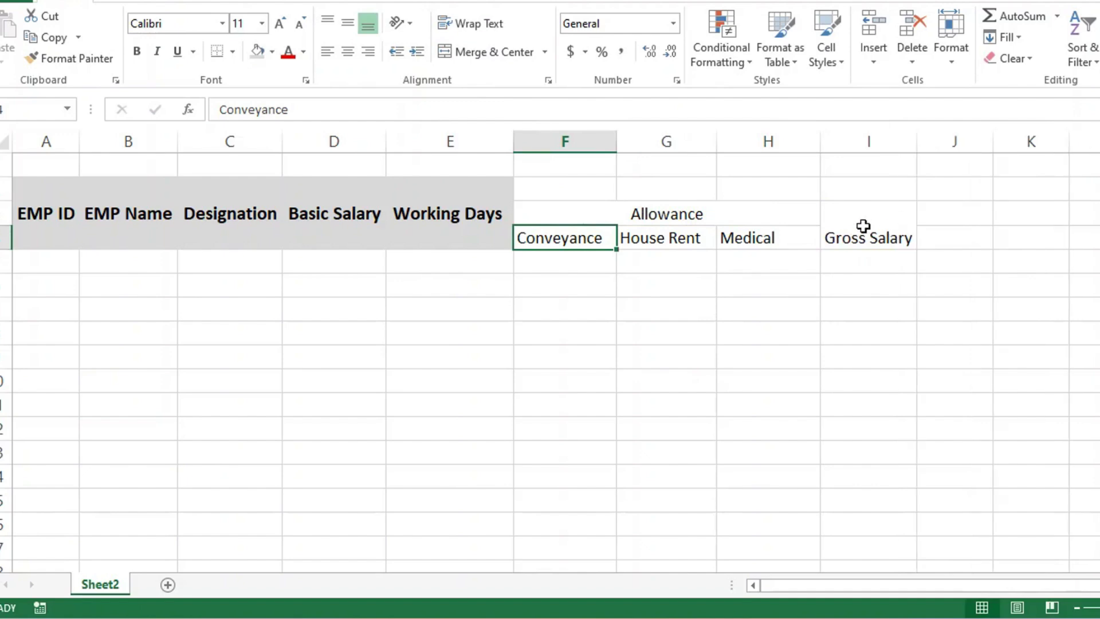
click(864, 225)
drag(582, 187, 838, 195)
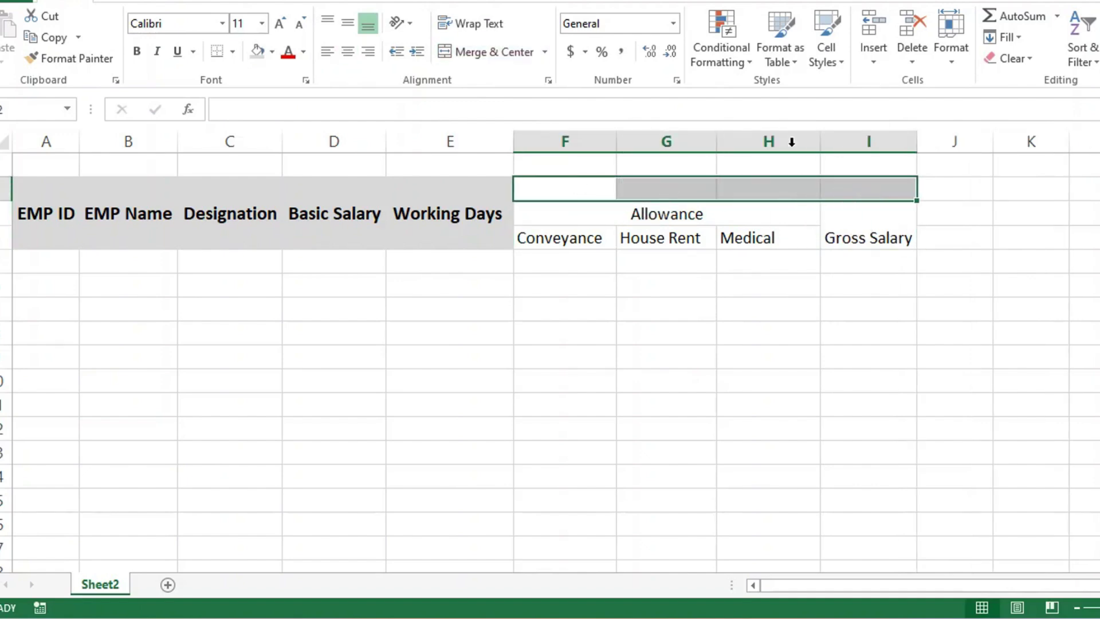
Step: Merge F2:I2 and enter the heading Payments
click(515, 51)
double_click(647, 185)
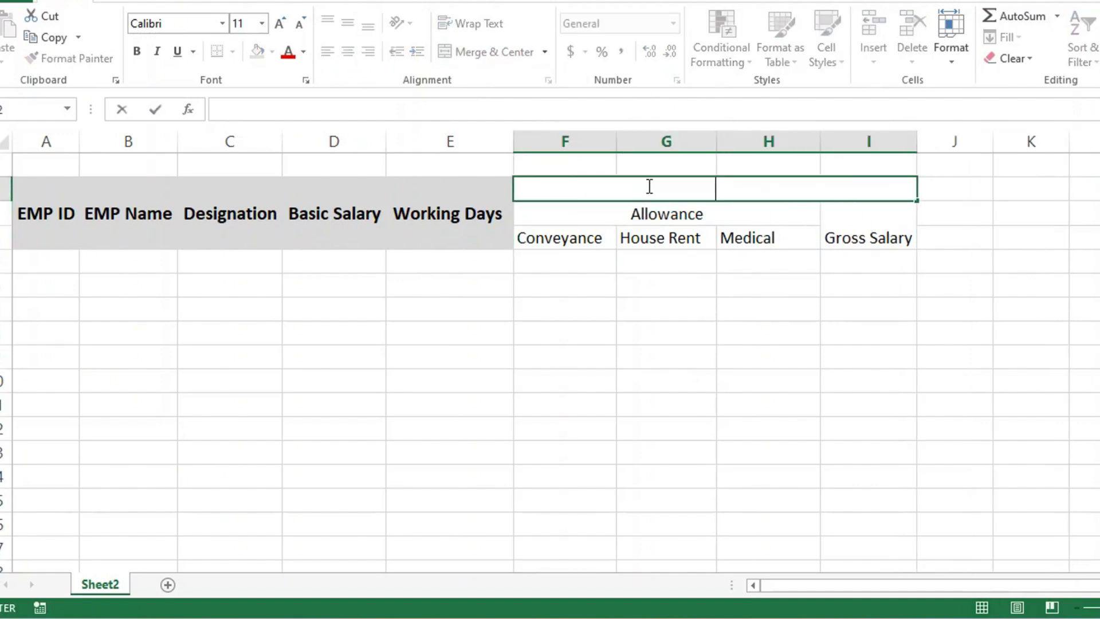
text(Payments)
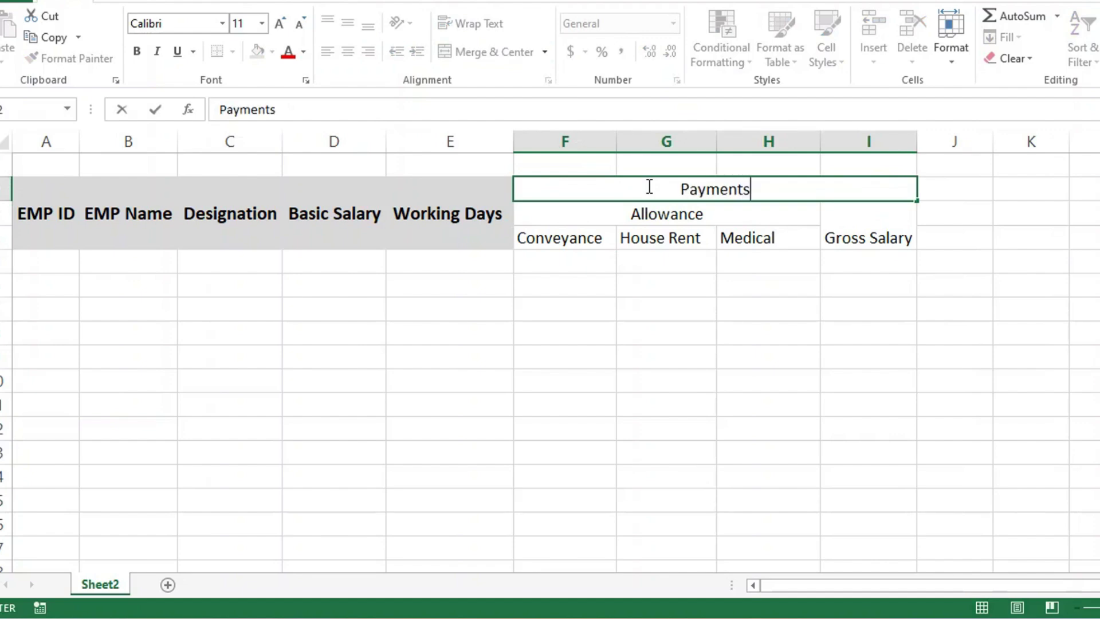
key(ctrl+Return)
key(Down)
Step: Select cells J3 and J4 beside the Gross Salary heading
click(739, 309)
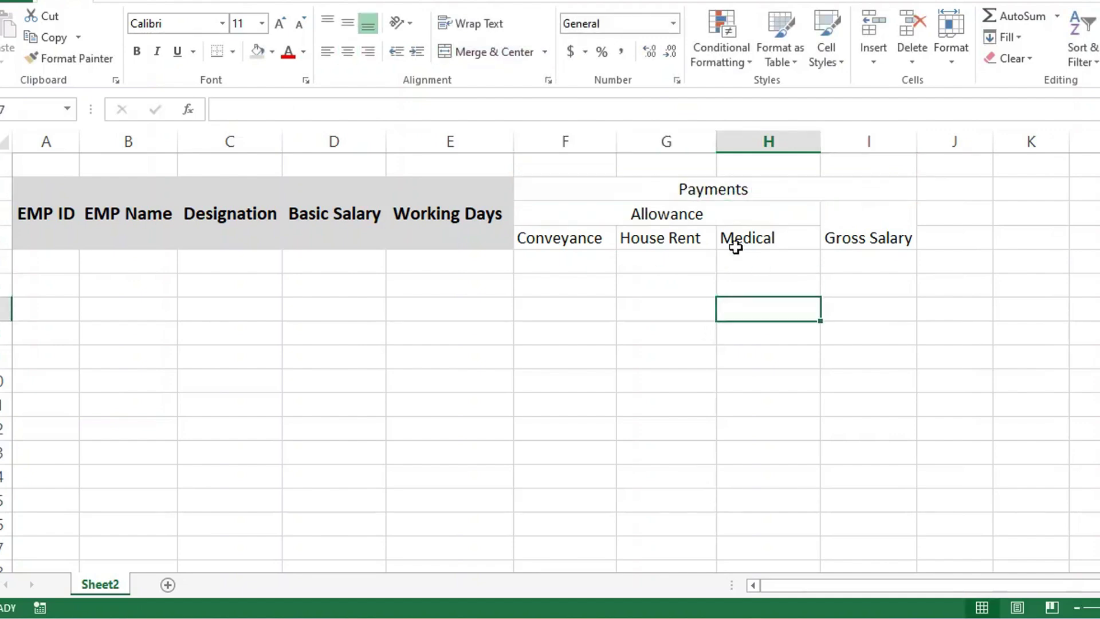
click(750, 216)
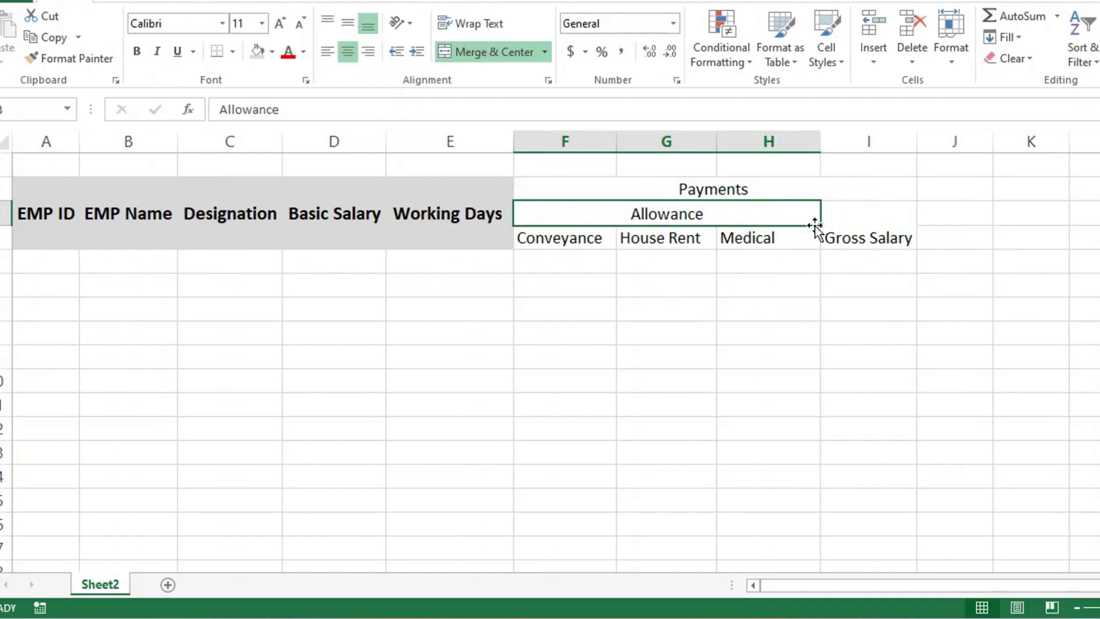
scroll(905, 239, right, 1)
click(905, 239)
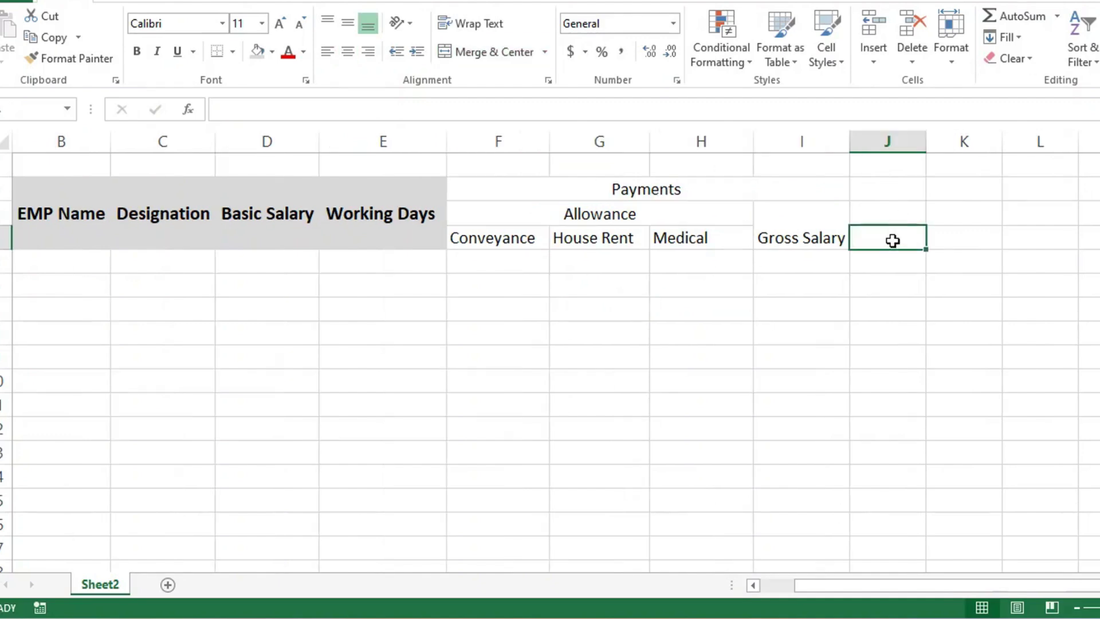
drag(907, 216, 906, 241)
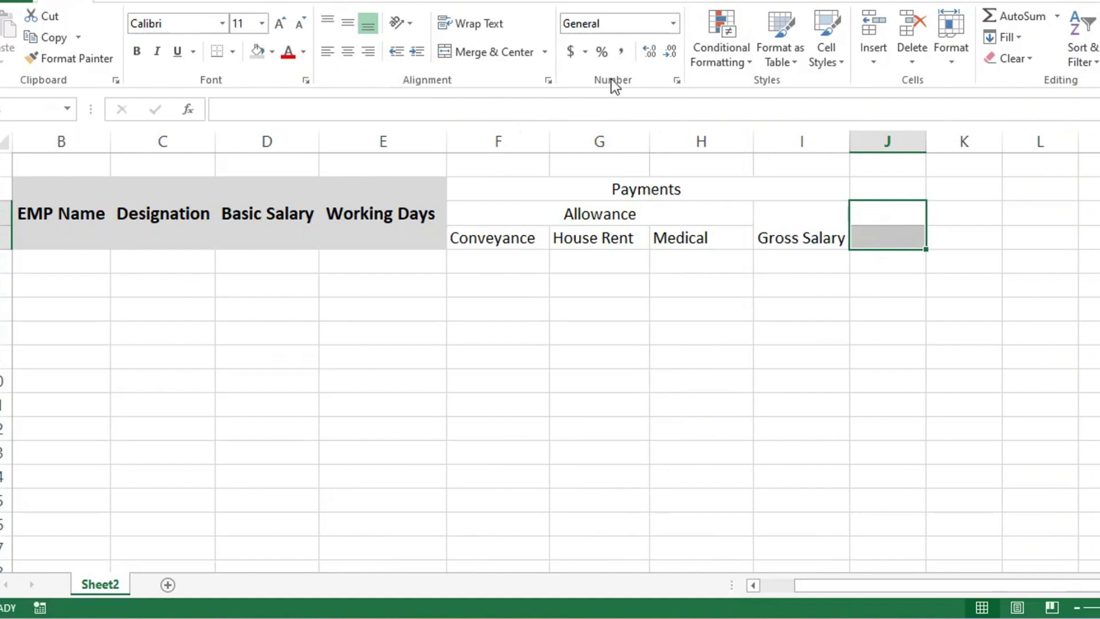
Step: Merge J3:J4 and enter INCOME TAX on two lines
click(484, 52)
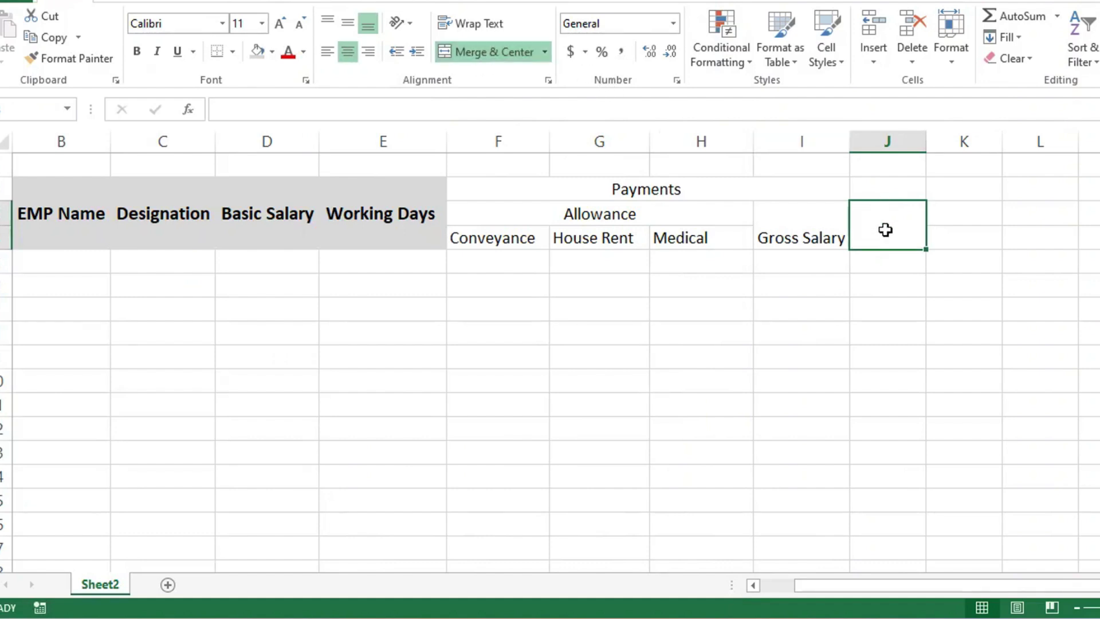
double_click(886, 231)
text(IN)
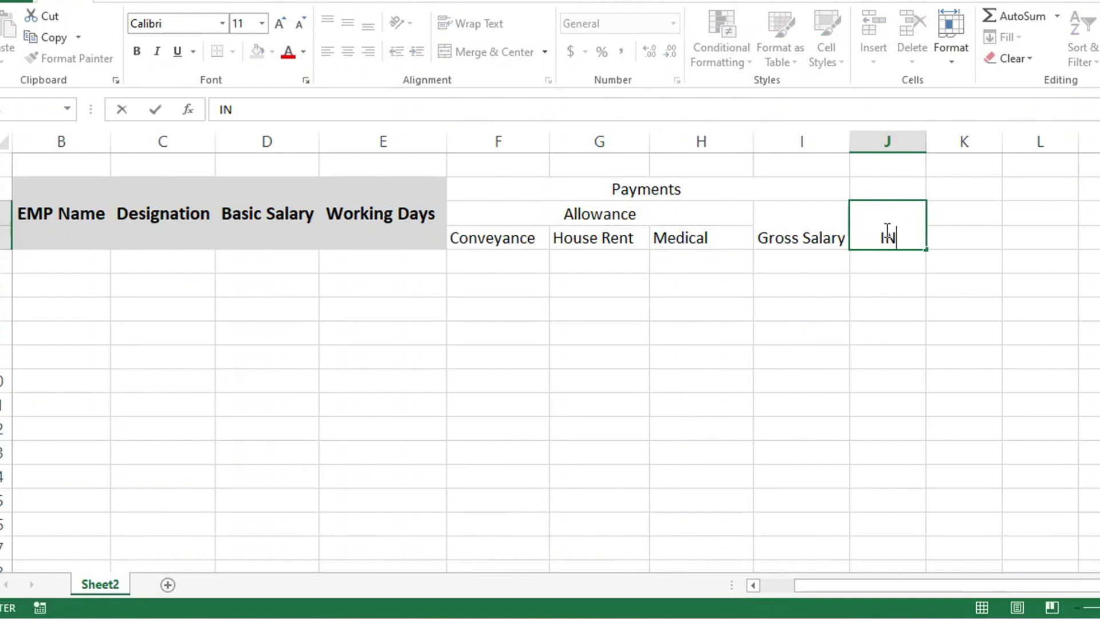
text(COM)
text(E)
key(alt+Return)
text(A)
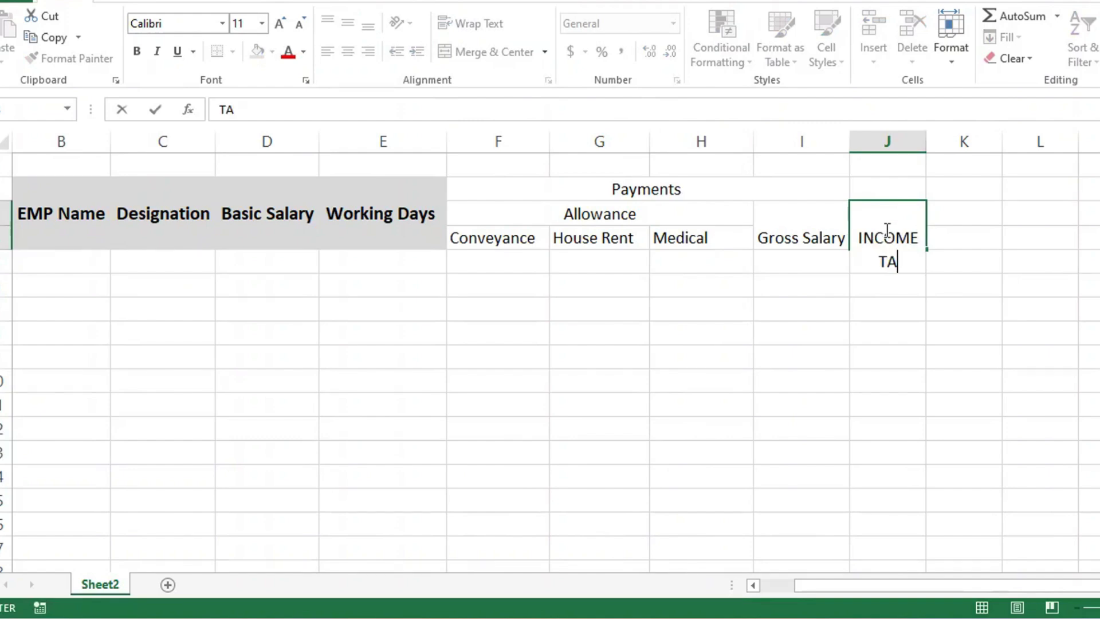
text(X)
key(Tab)
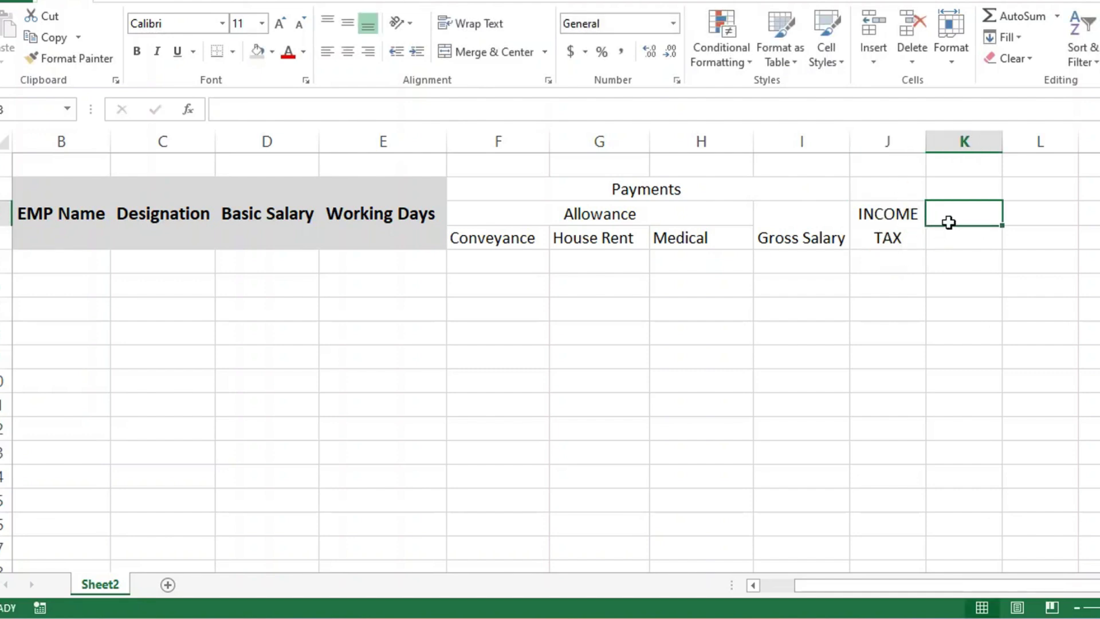
Step: Merge K3:K4 and enter the PF heading
drag(947, 221, 953, 235)
click(492, 52)
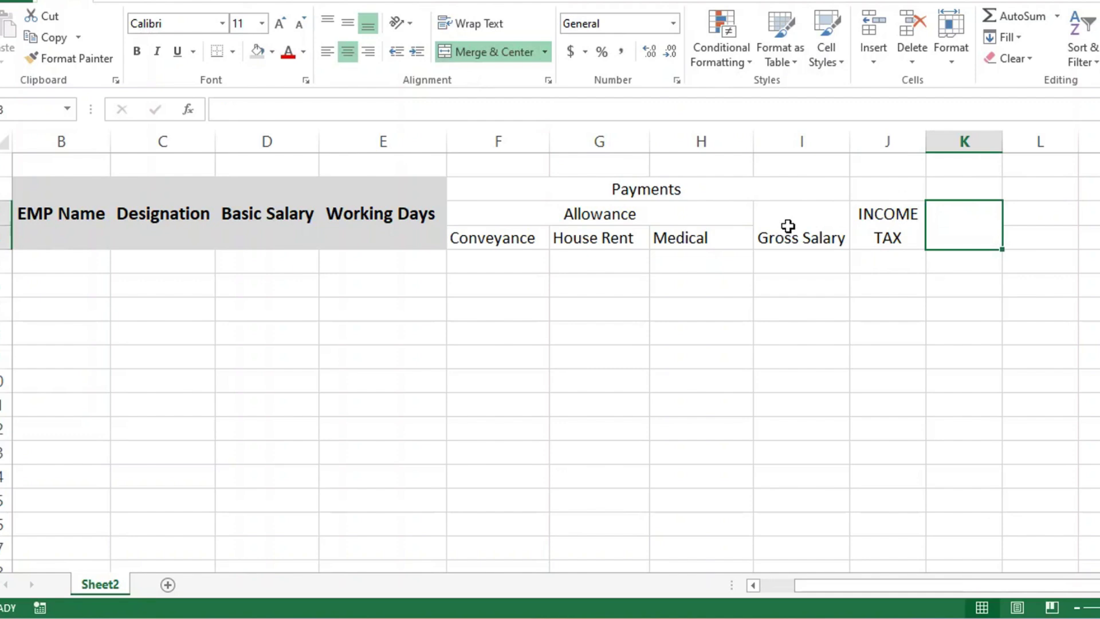
text(PF)
key(Tab)
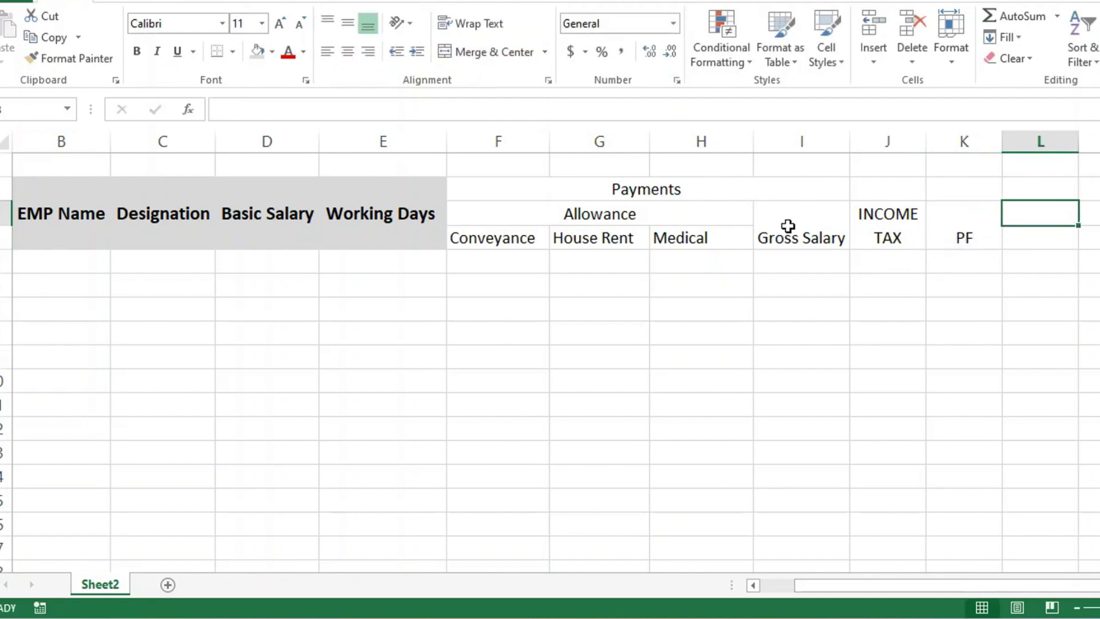
Step: Enter Salary in L3 and advance in L4
text(S)
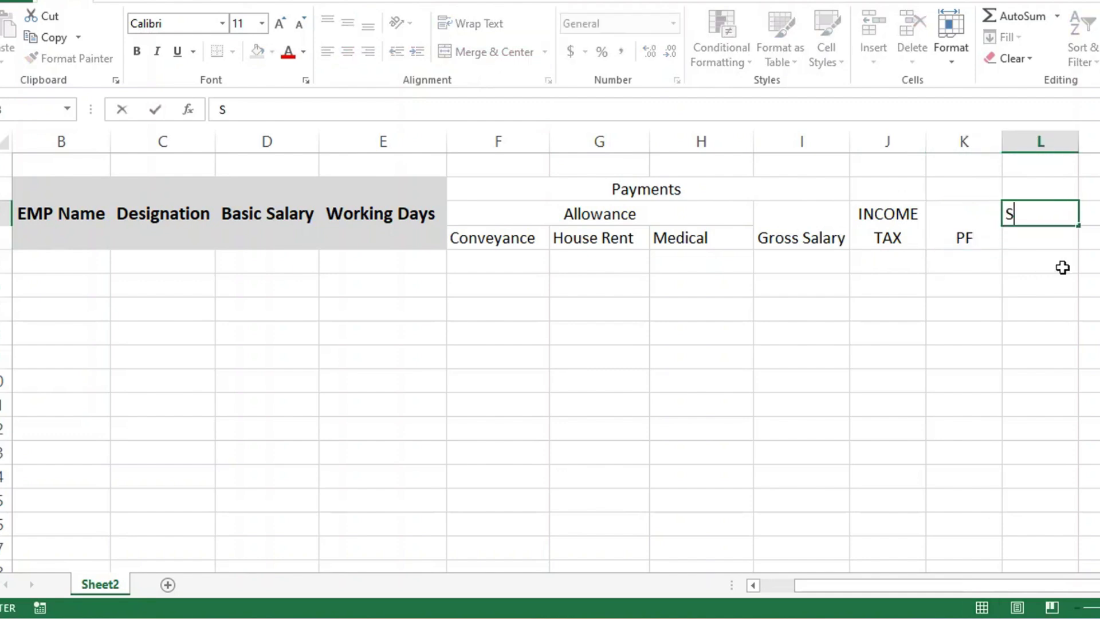
text(alary)
key(Return)
text(A)
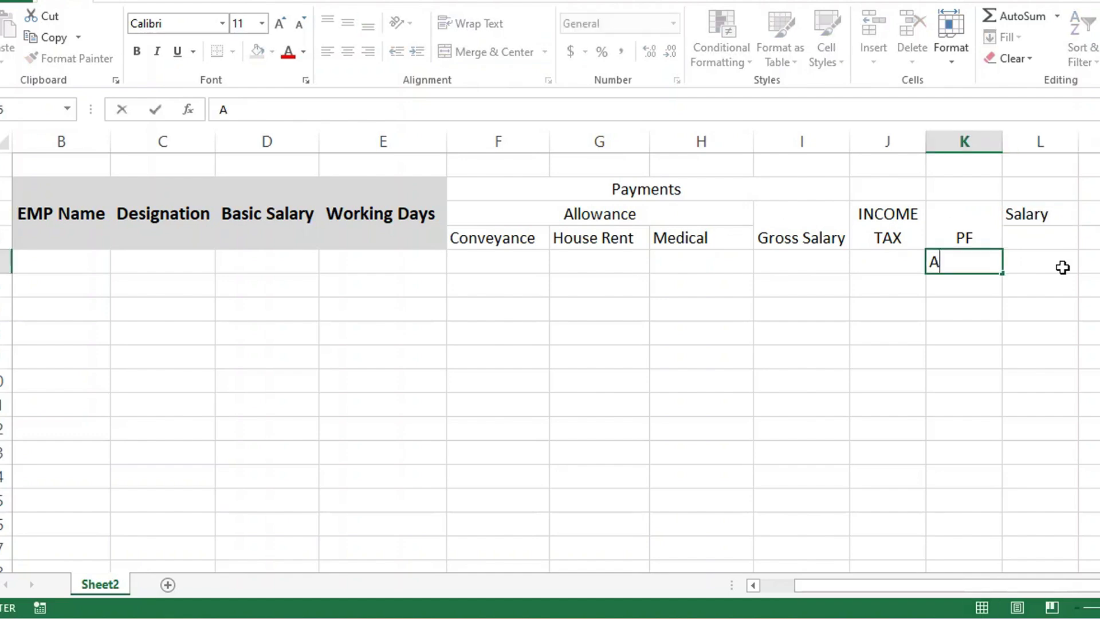
key(BackSpace)
click(1059, 244)
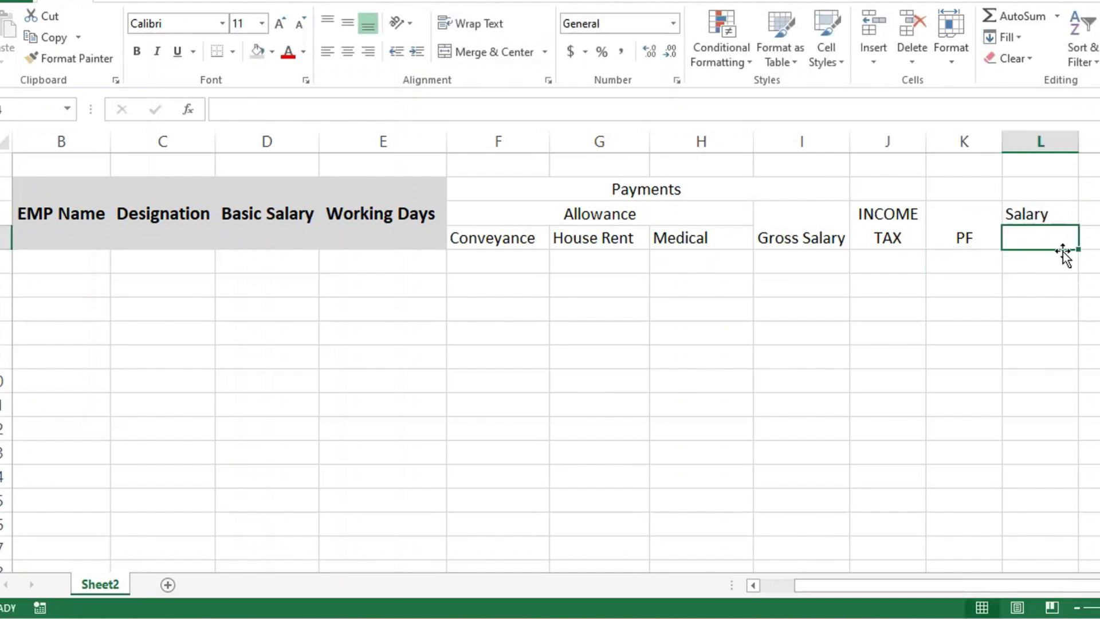
text(ad)
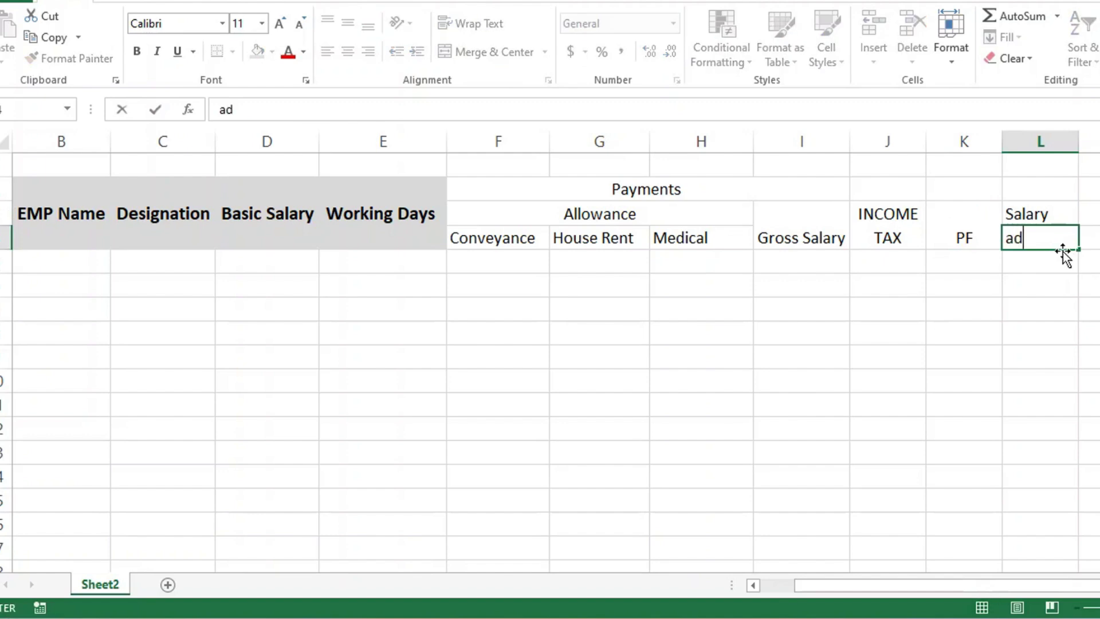
text(vance)
key(Tab)
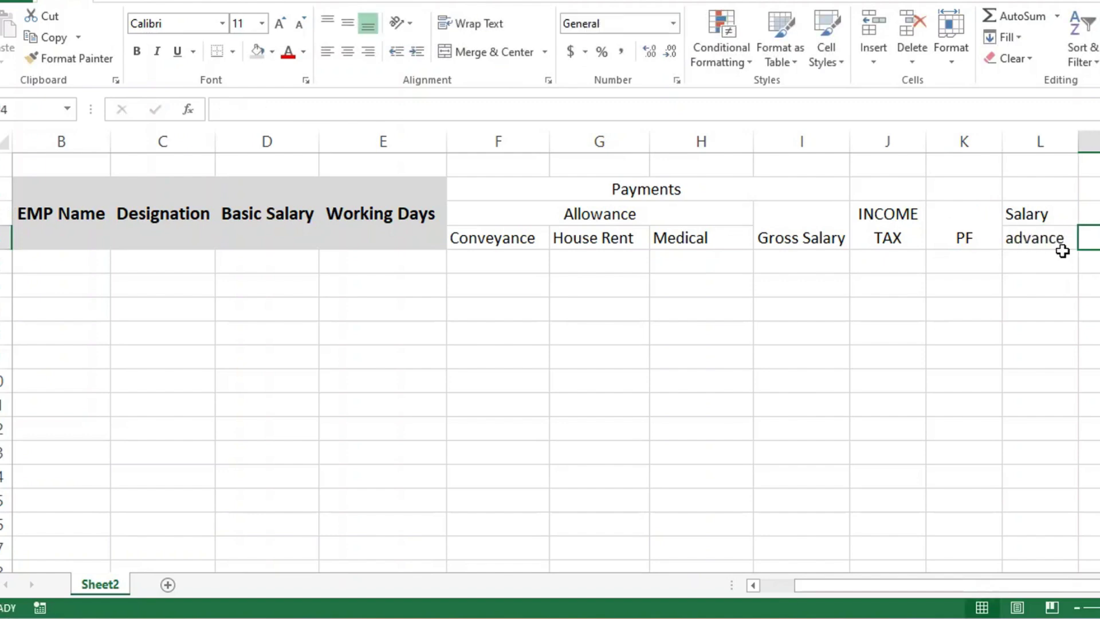
Step: Enter Total in M3 and Deduction in M4
key(Up)
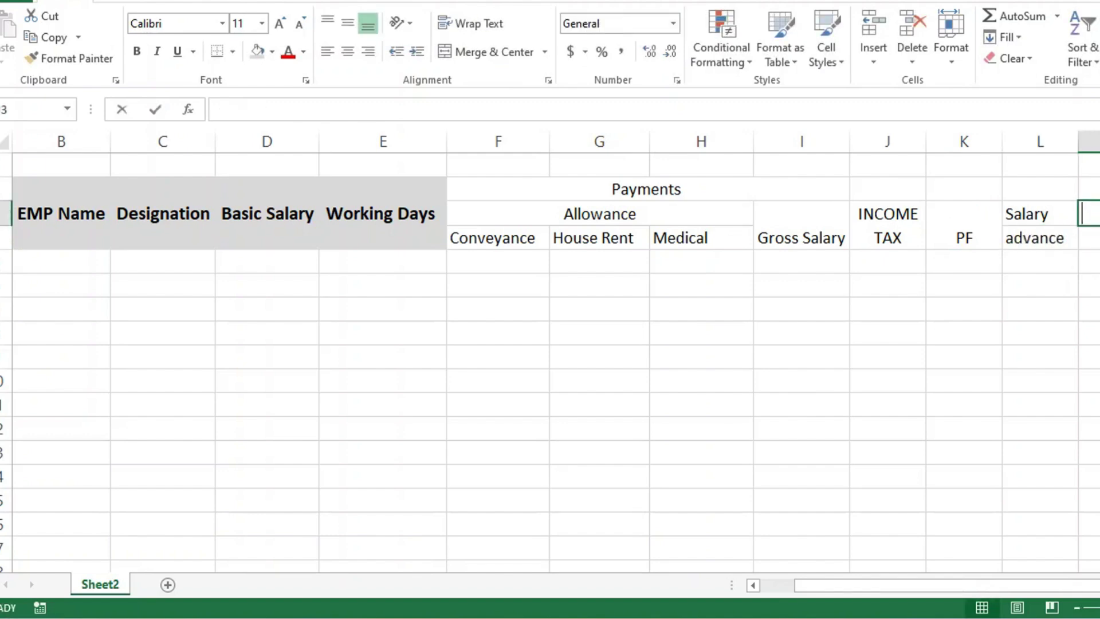
text(Total)
key(Return)
text(D)
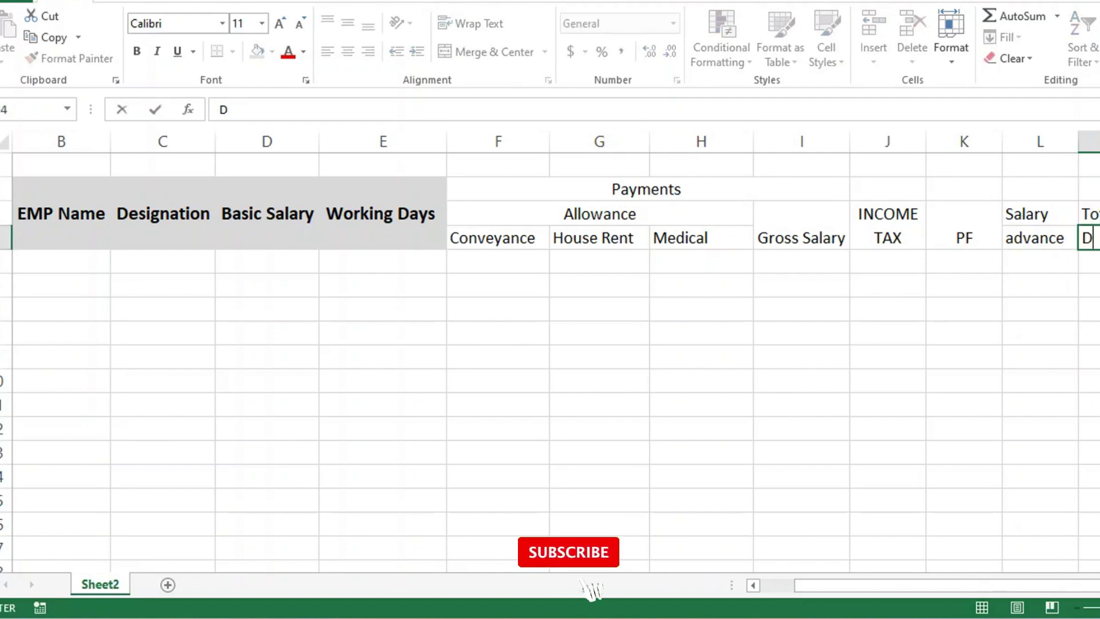
text(eductio)
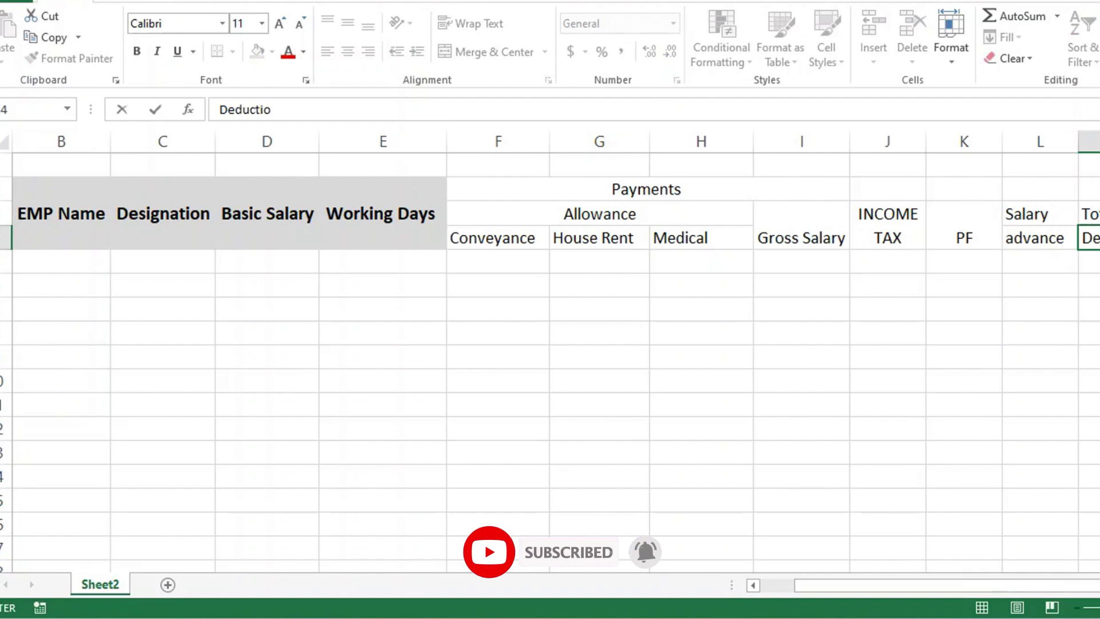
text(n)
key(Tab)
key(Up)
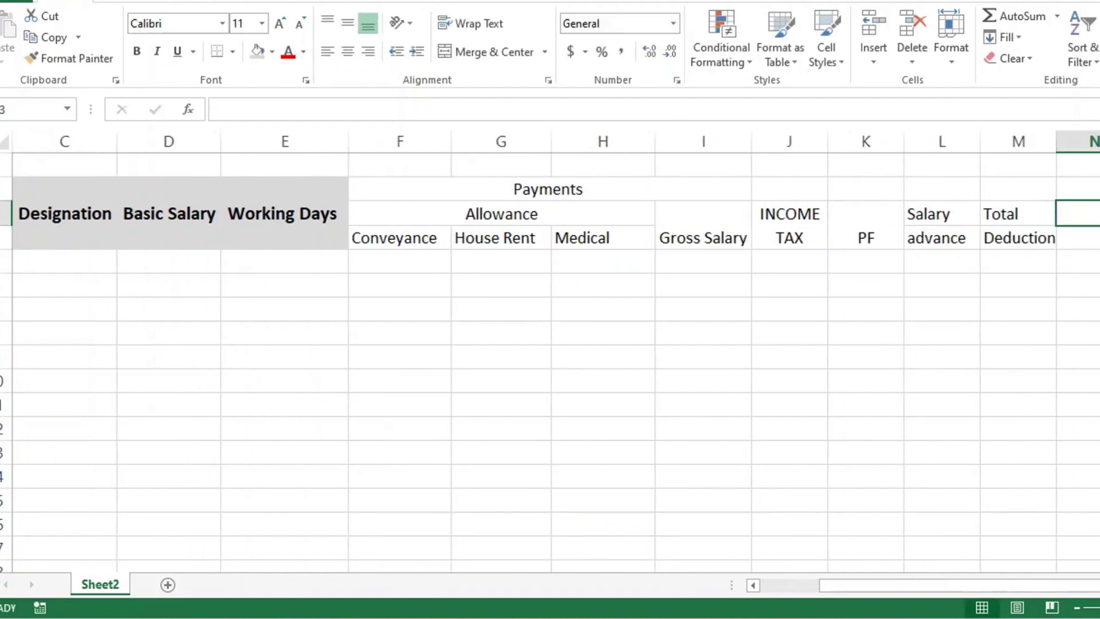
text(Net)
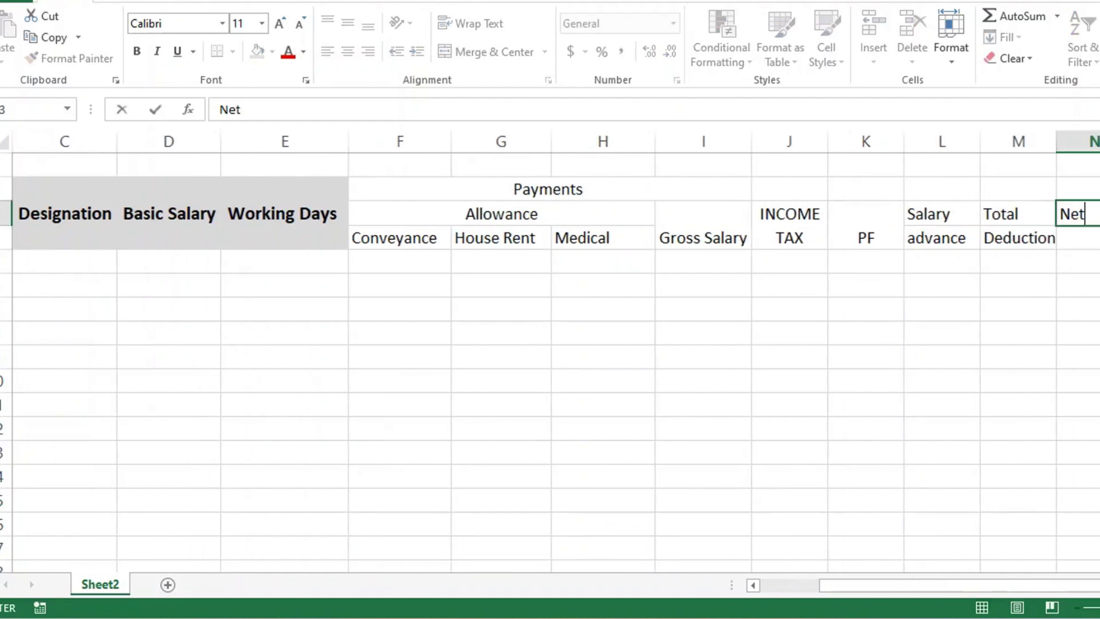
key(BackSpace)
key(BackSpace)
key(BackSpace)
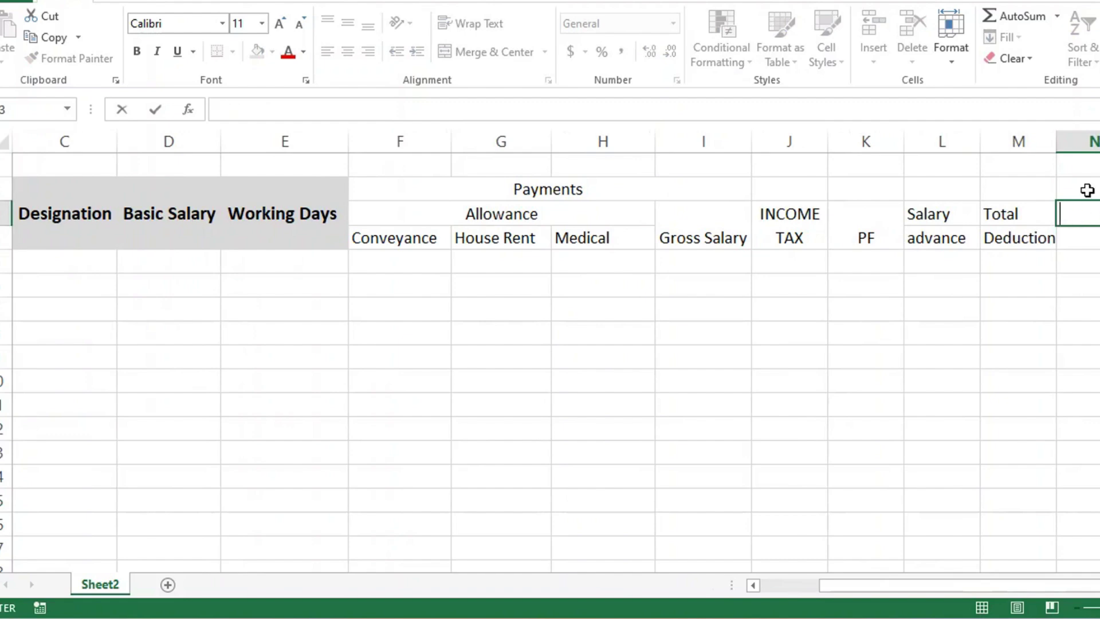
Step: Merge the two column N header cells and enter Net Salary
drag(1088, 190, 1089, 207)
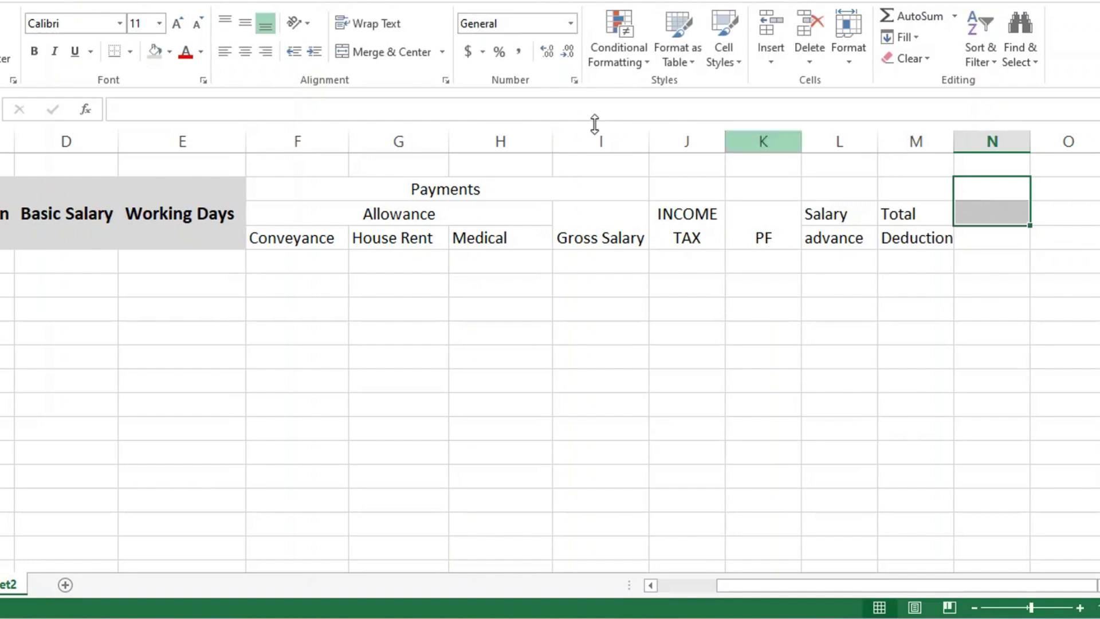
click(401, 53)
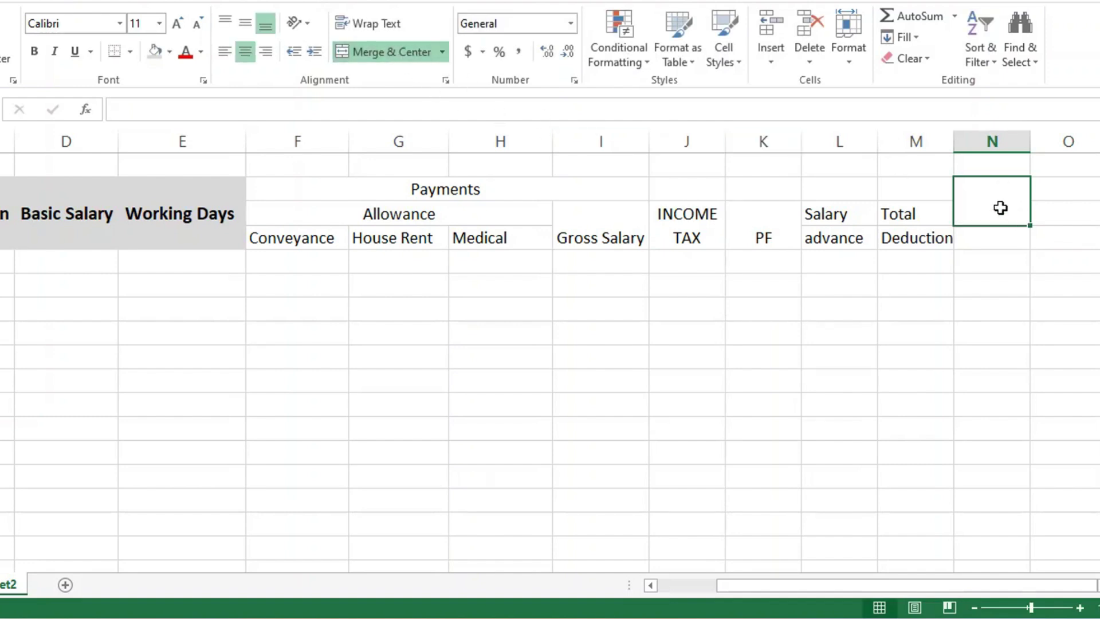
double_click(1000, 208)
text(t)
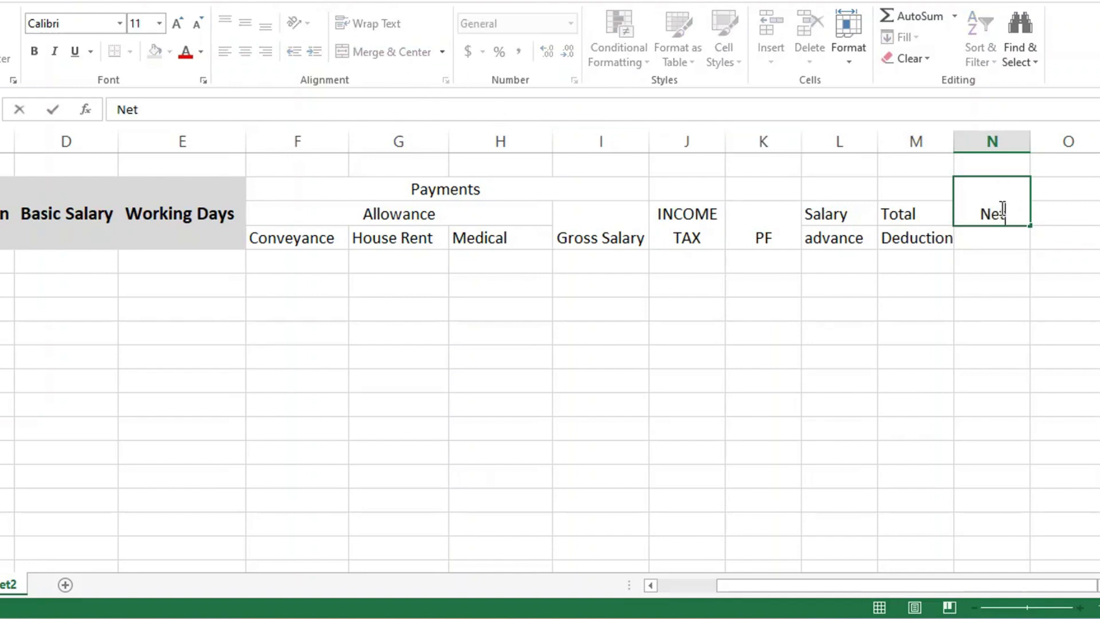
key(Return)
text(Salary)
key(Return)
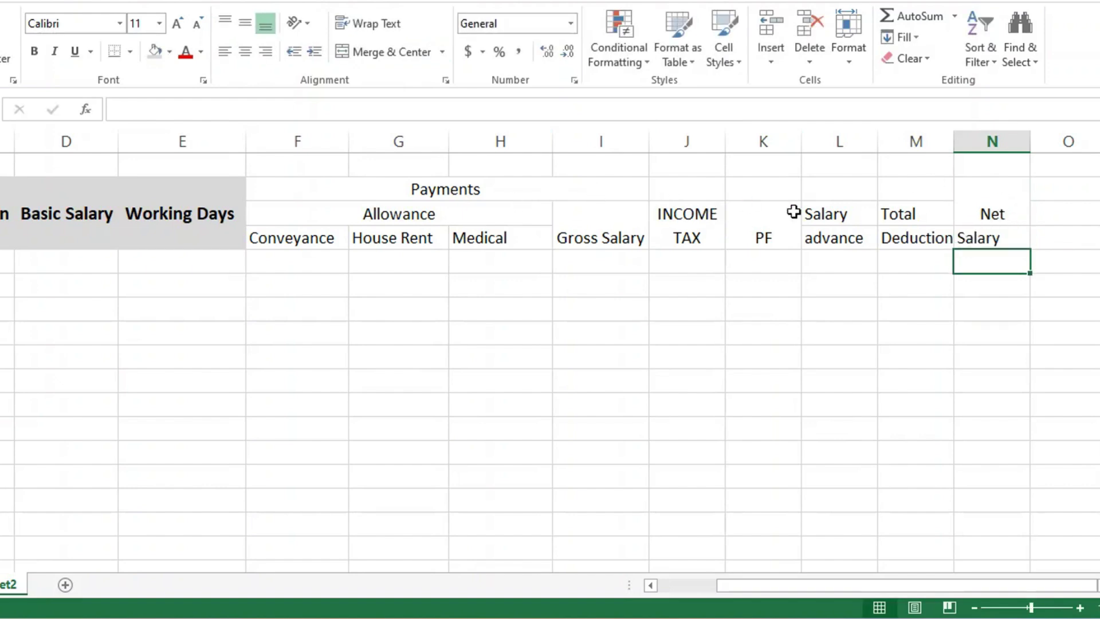
Step: Merge J2:M2 and enter the heading DEDUCTIONS
drag(722, 195, 923, 189)
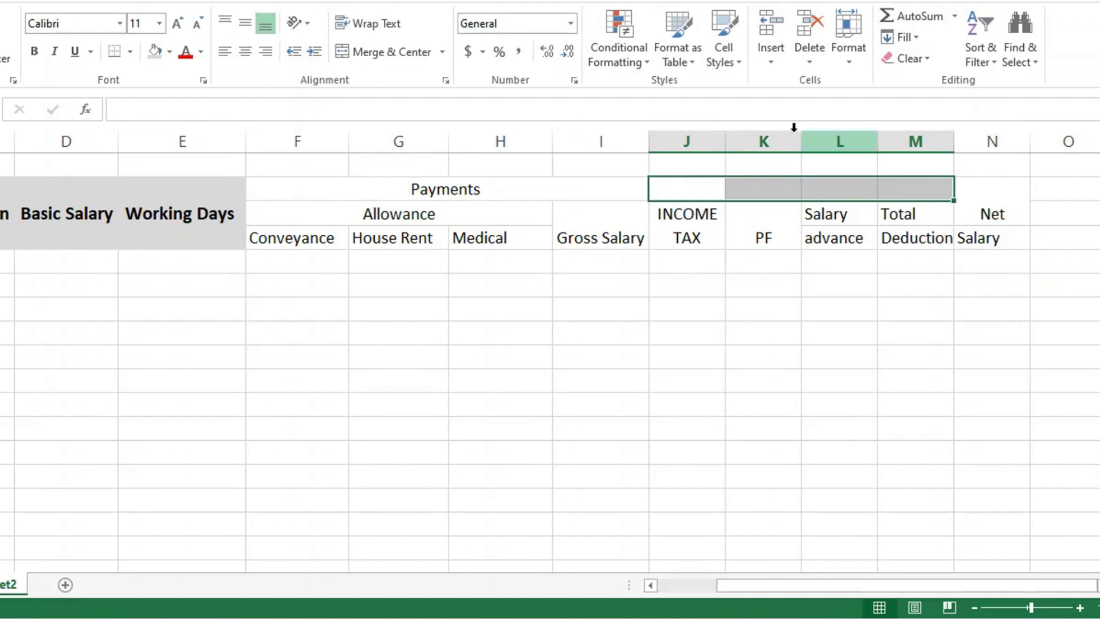
click(411, 52)
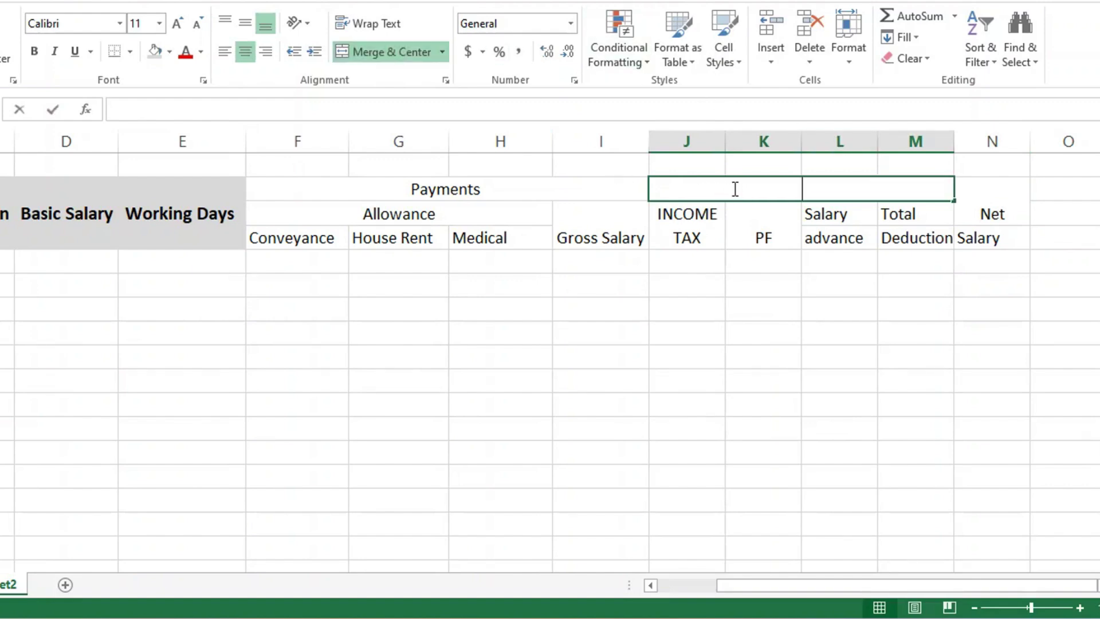
double_click(735, 189)
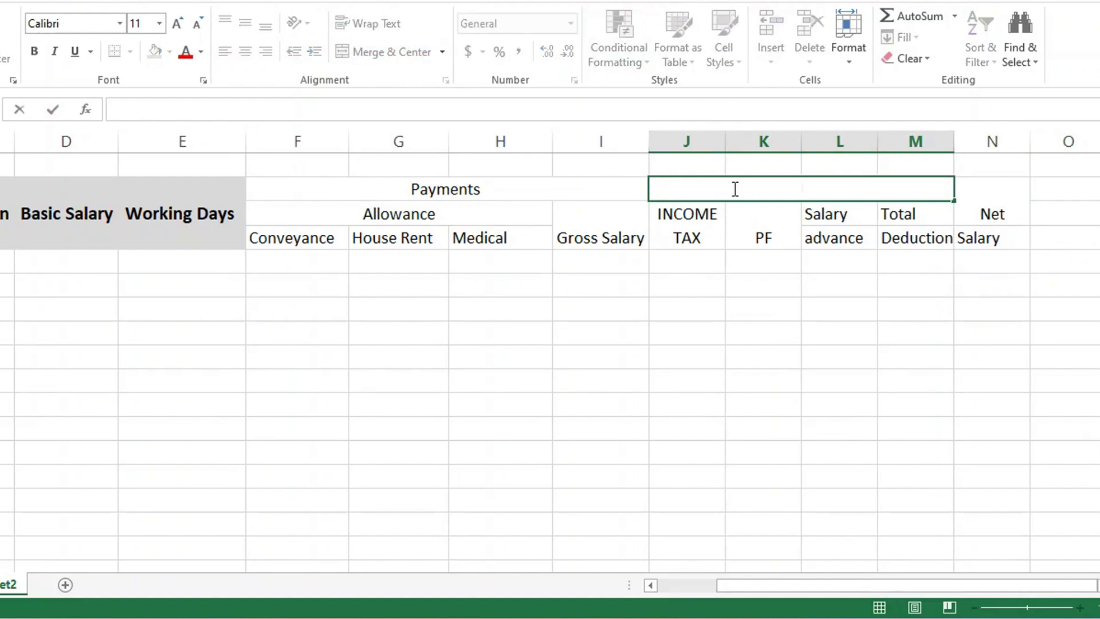
text(De)
key(BackSpace)
text(EDU)
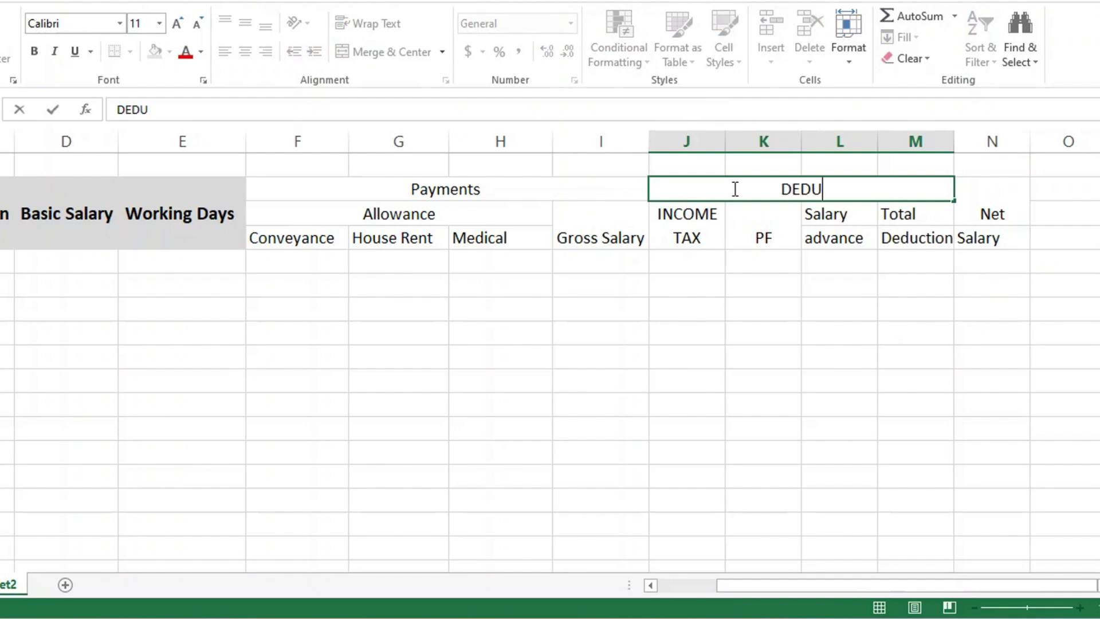
text(CTION)
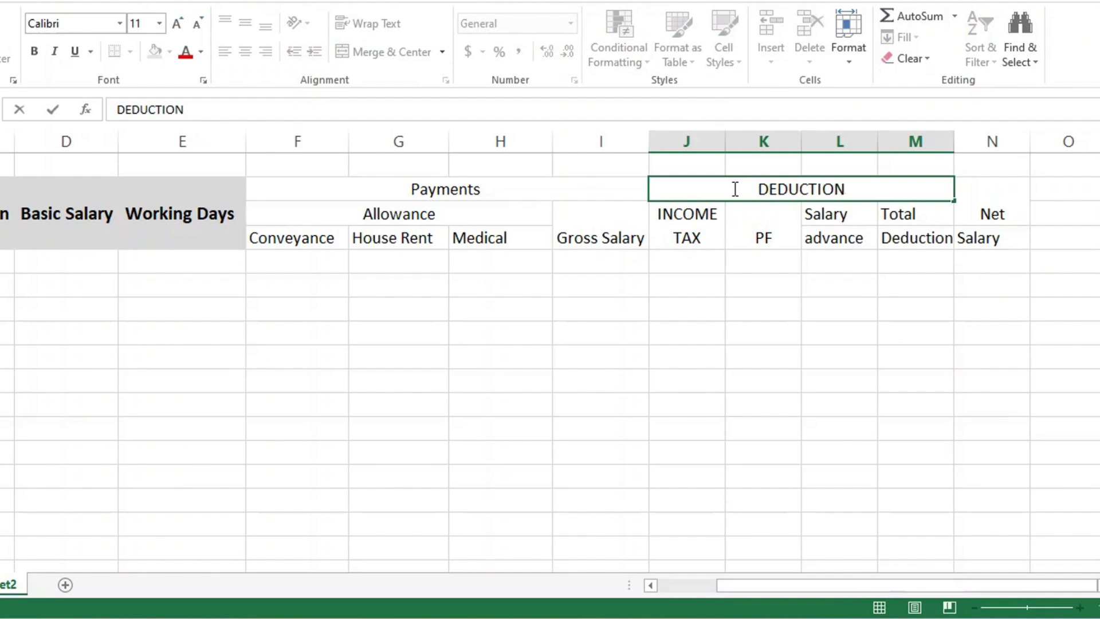
text(S)
key(Return)
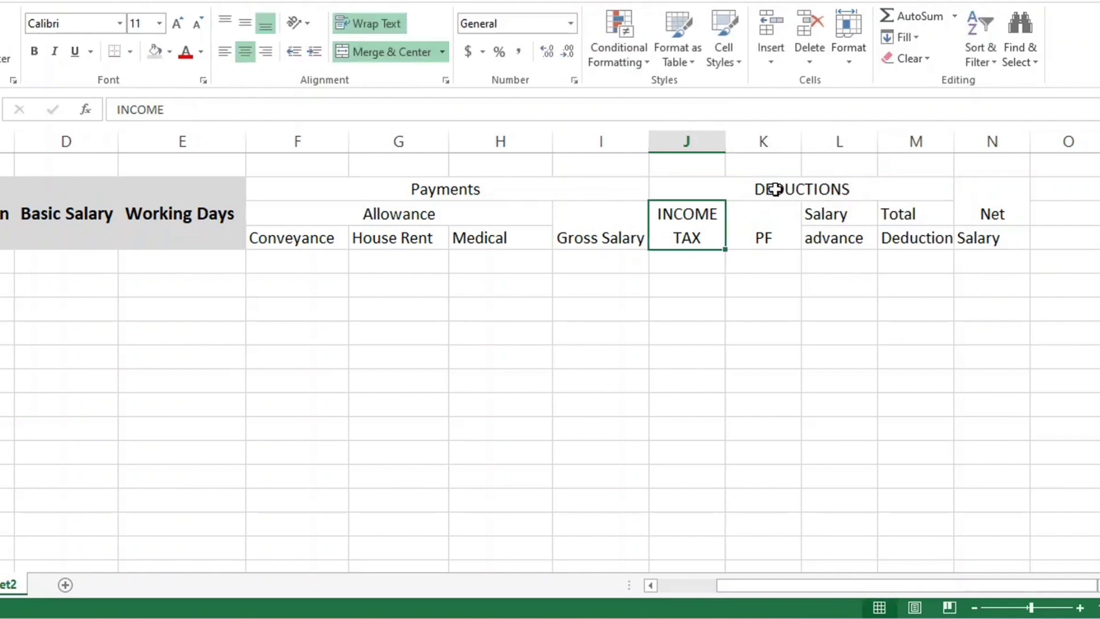
Step: Label L1 'Paid on' and put =today() in M1, showing 10/24/2024
click(788, 167)
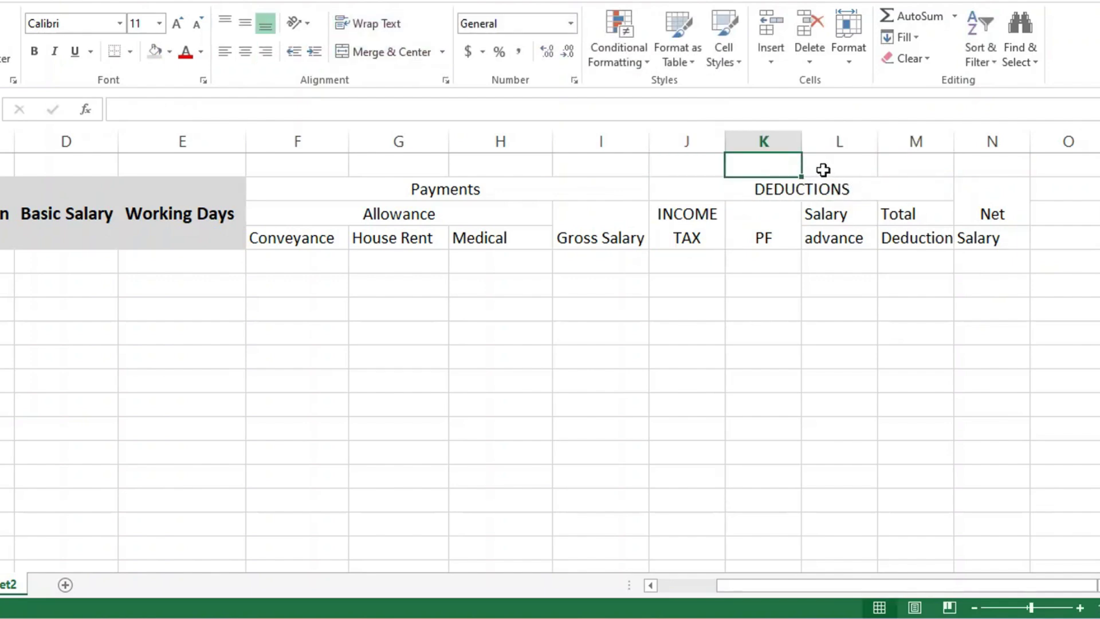
click(809, 195)
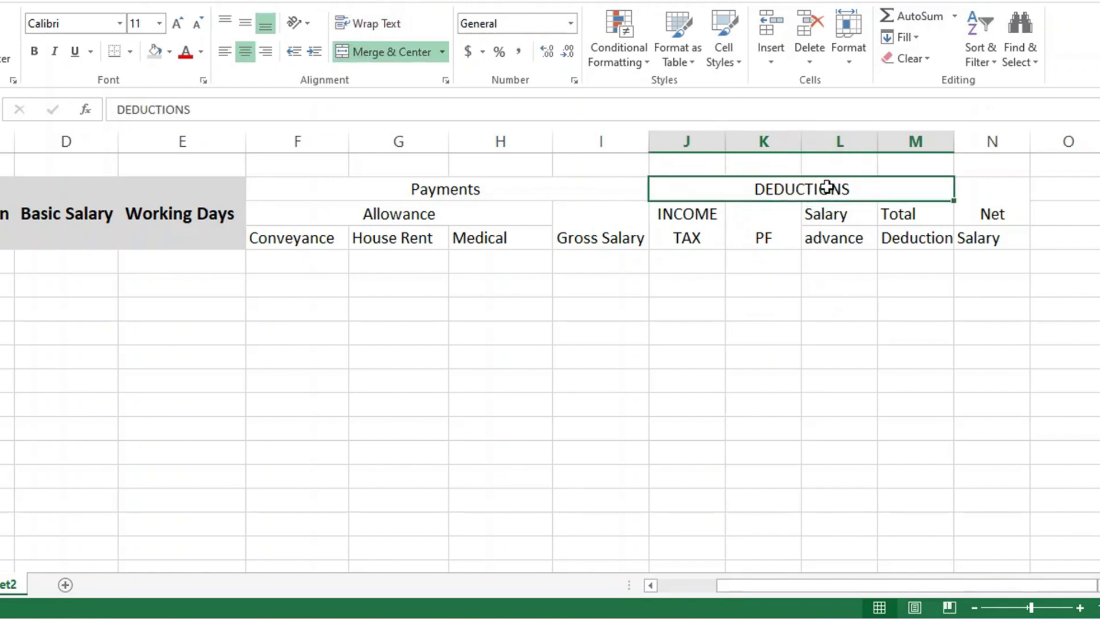
click(796, 170)
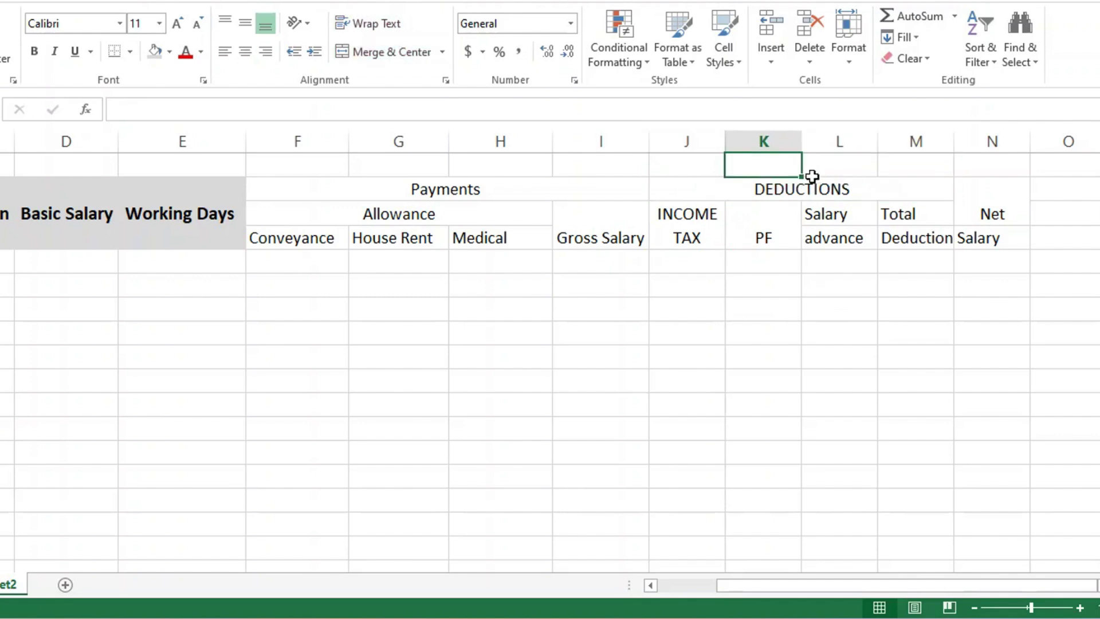
click(831, 284)
click(841, 162)
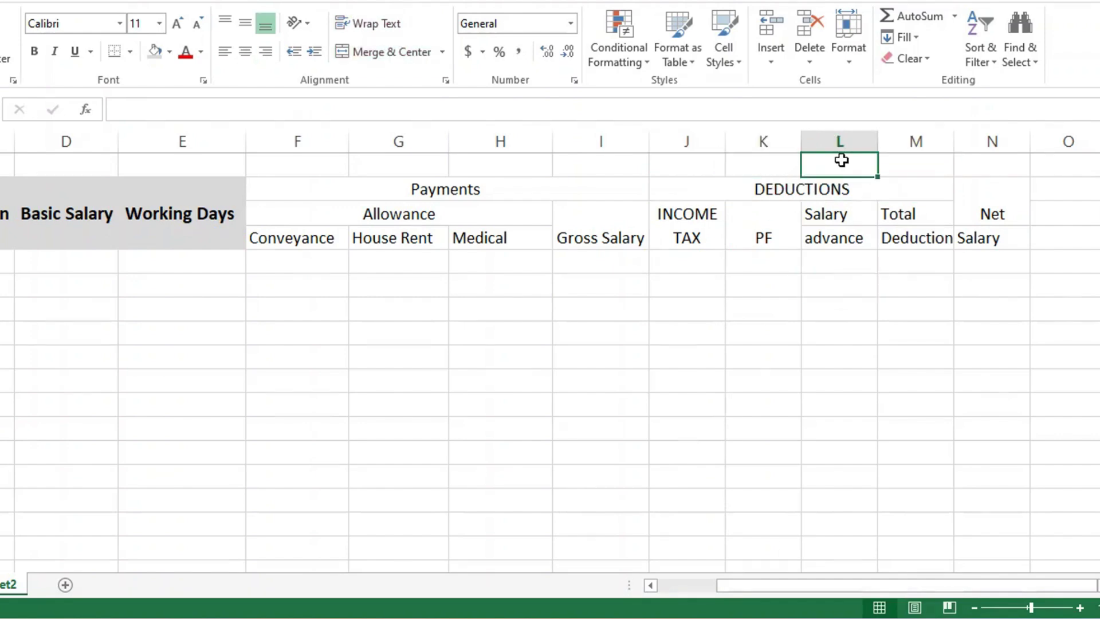
text(Paid on)
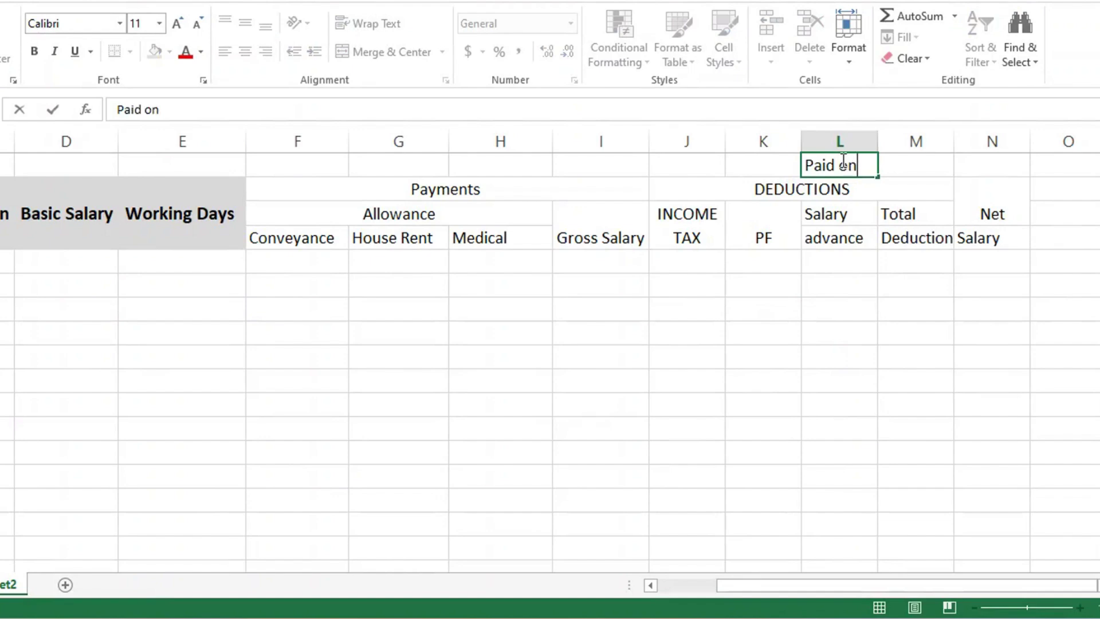
key(Tab)
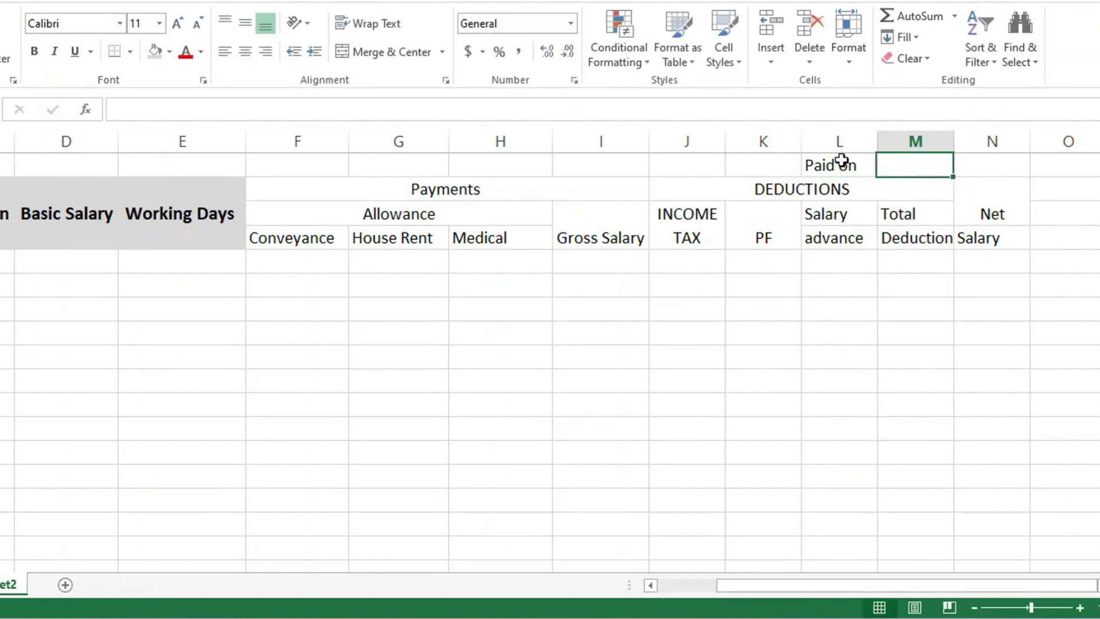
text(=today)
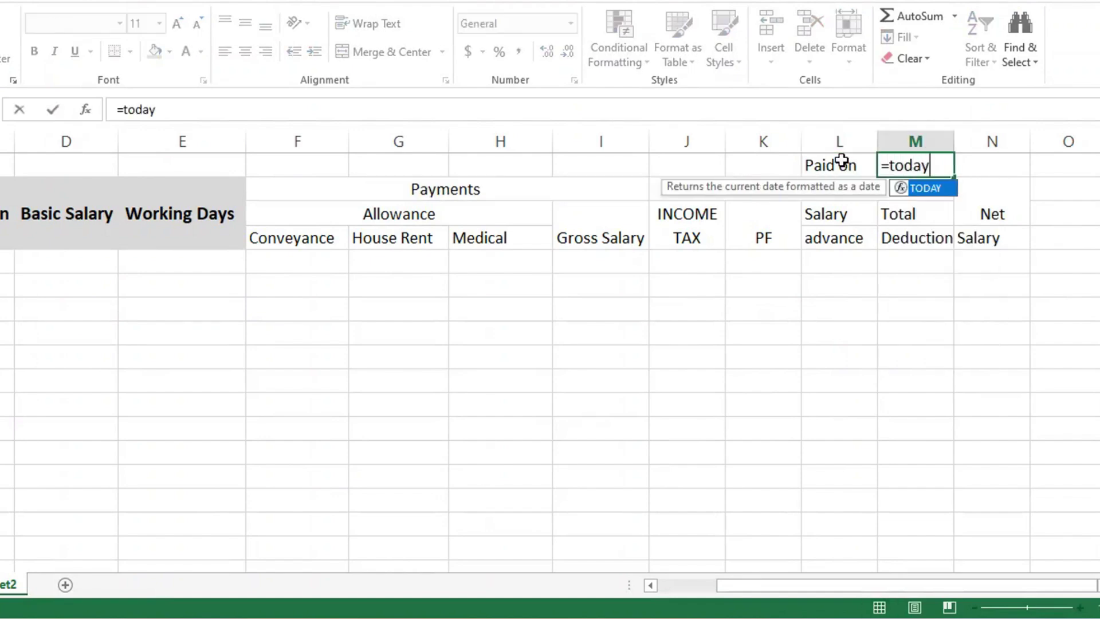
text(())
key(Return)
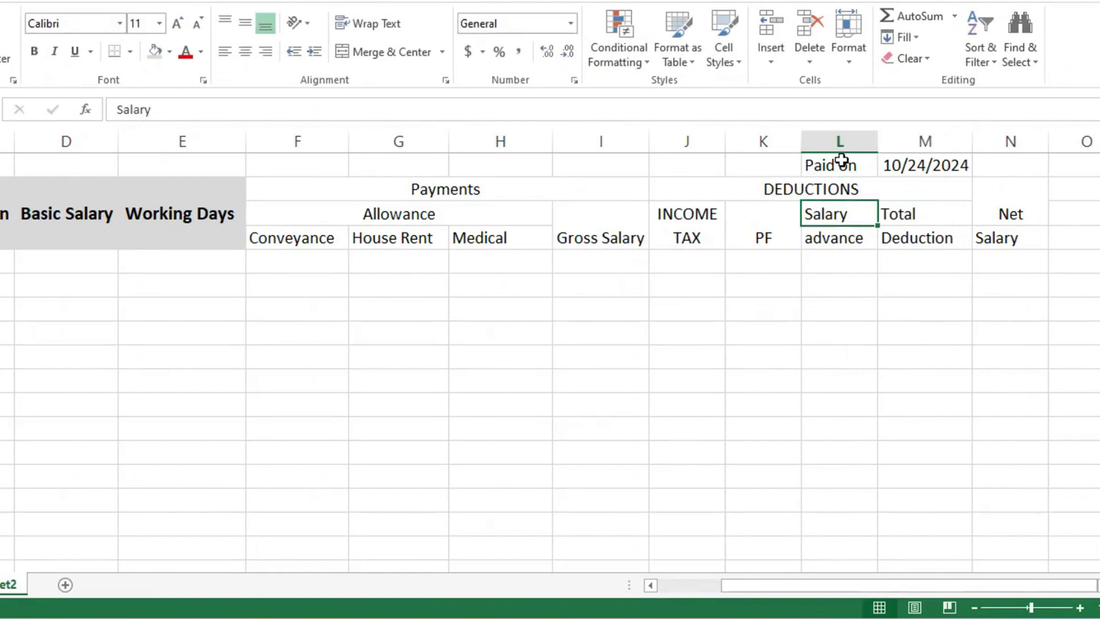
Step: Give the merged Payments header a yellow fill and bold text
drag(835, 164, 923, 166)
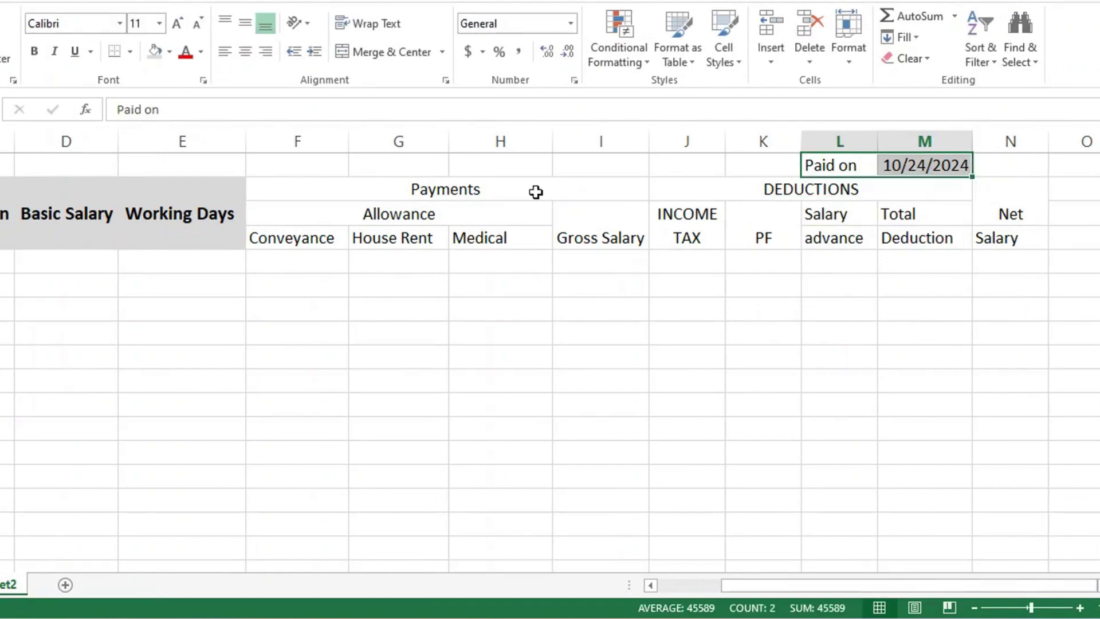
click(491, 188)
click(169, 51)
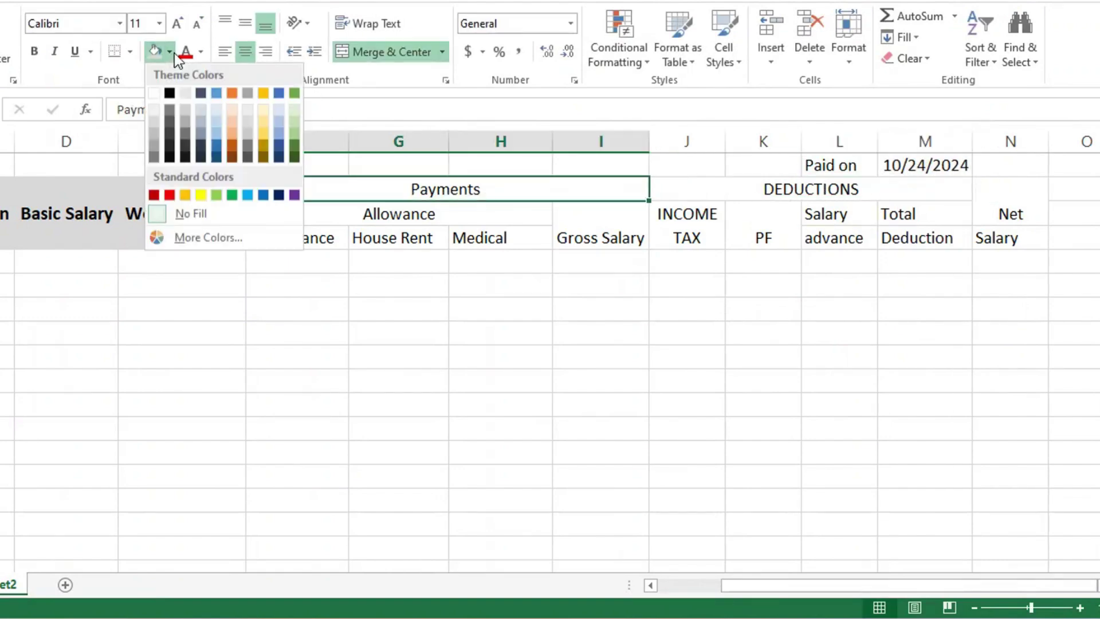
click(204, 192)
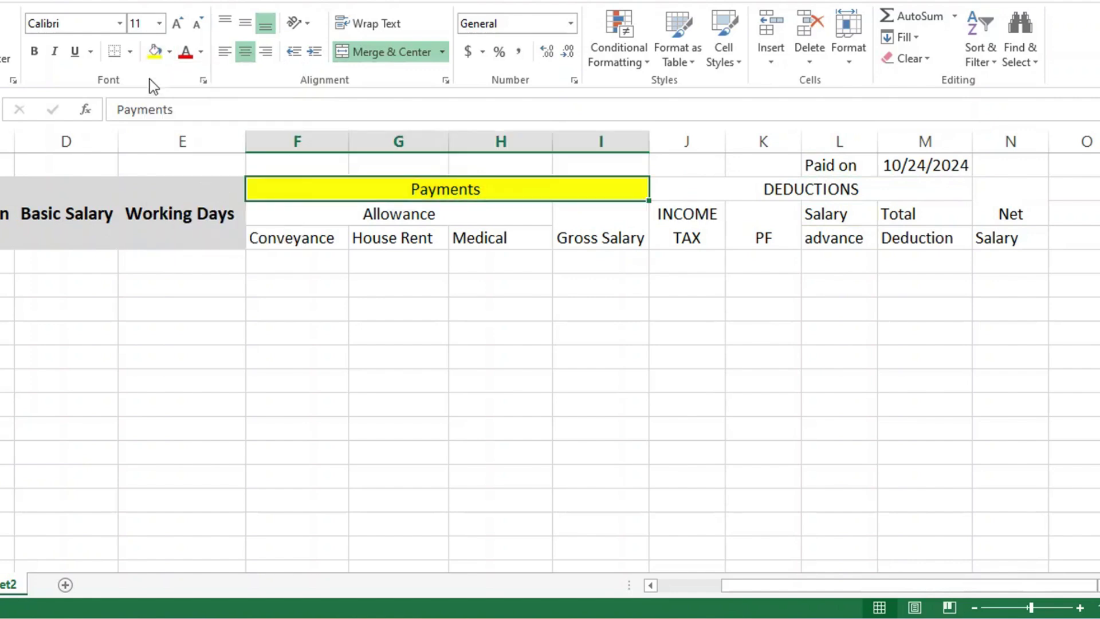
click(34, 52)
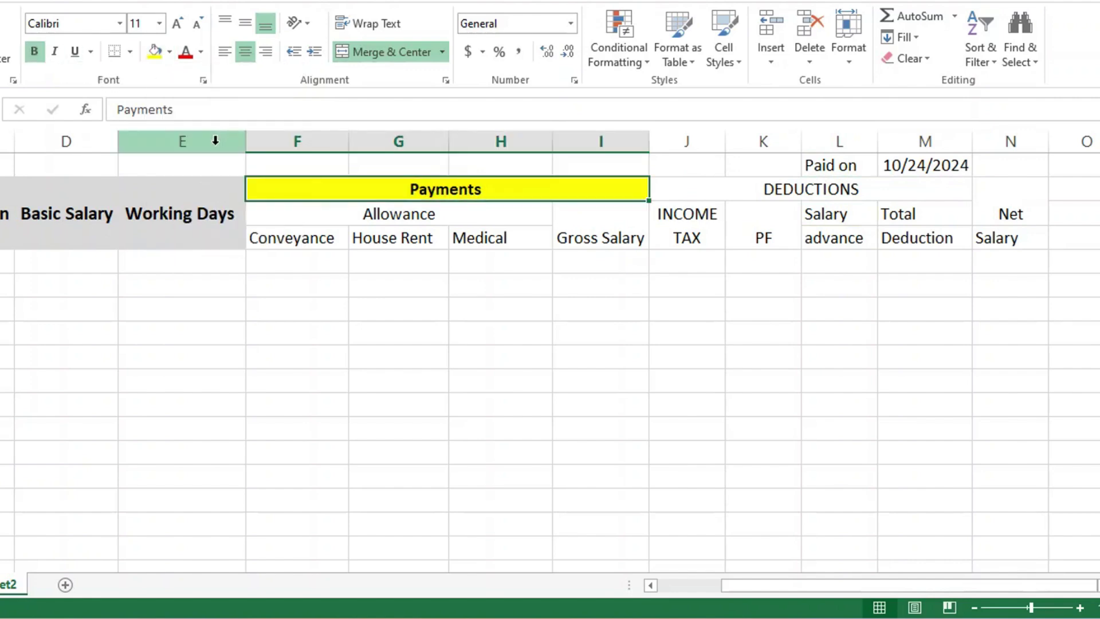
Step: Make the Allowance header and Conveyance, House Rent, Medical sub-headers bold on light green
click(368, 218)
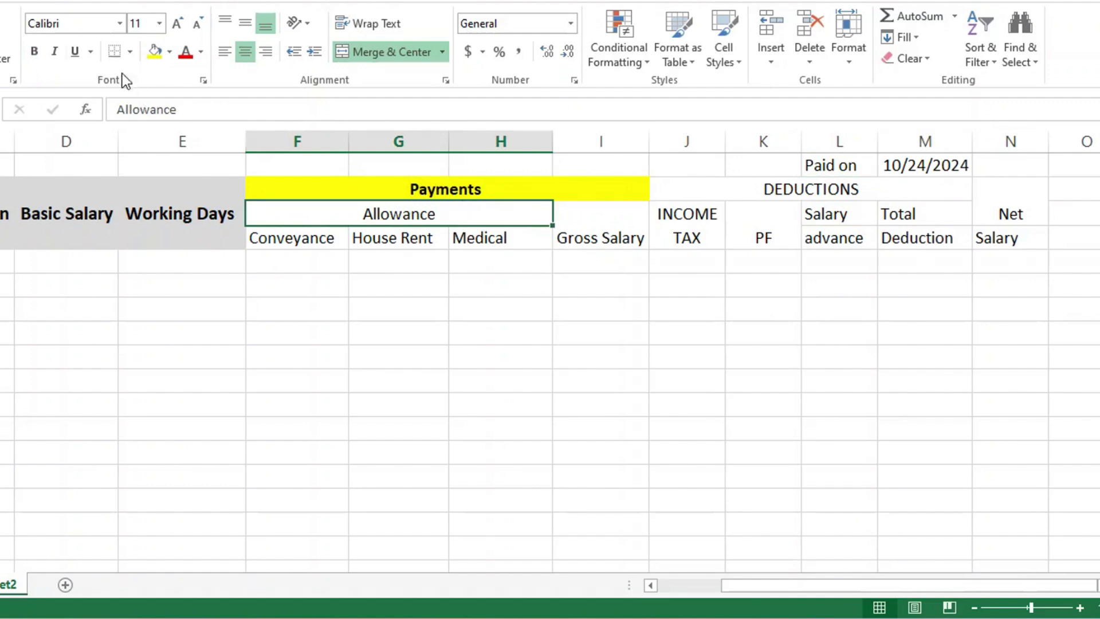
click(34, 51)
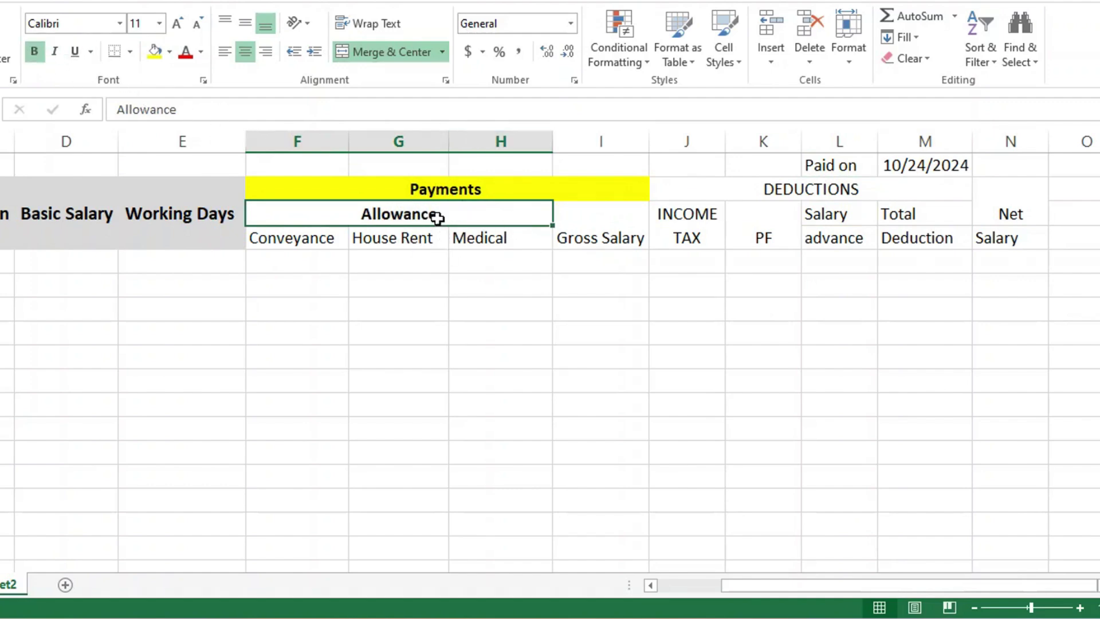
drag(437, 218, 445, 240)
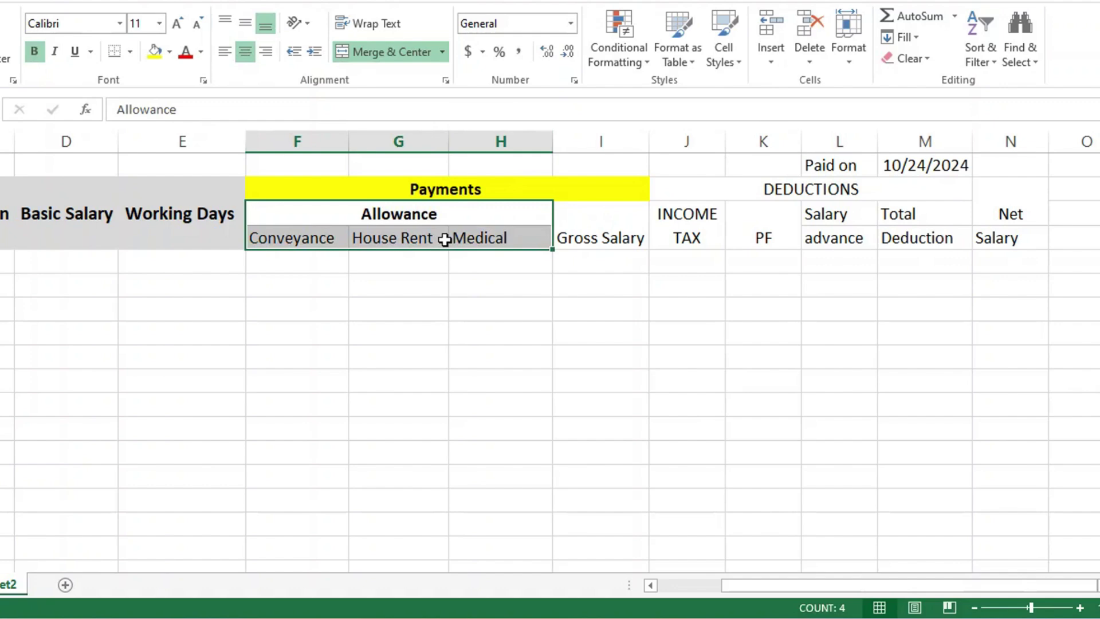
click(170, 52)
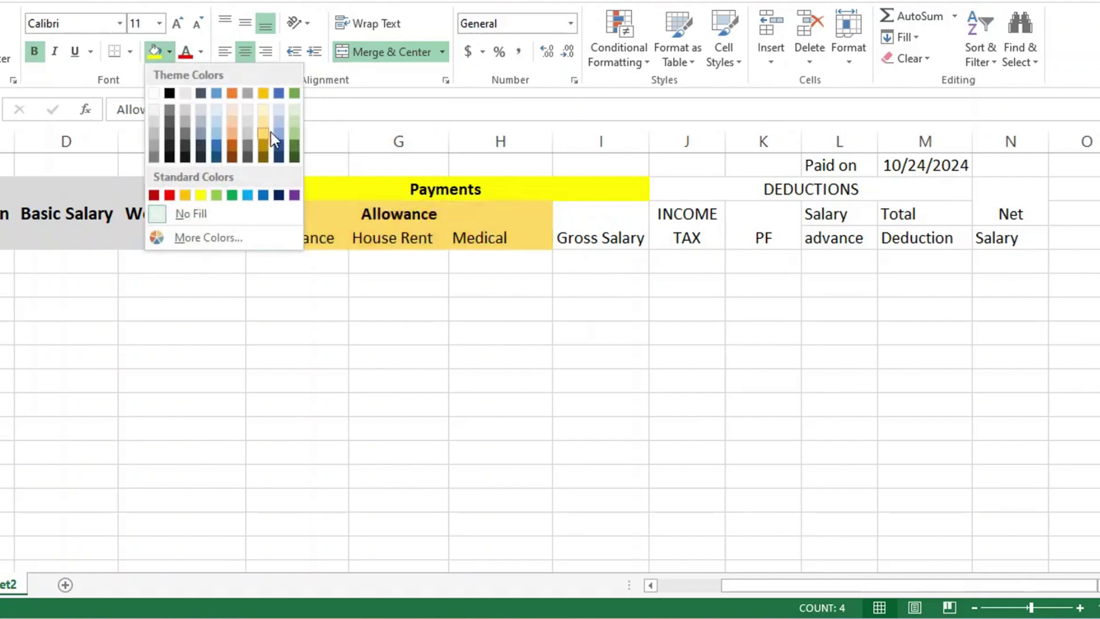
click(294, 110)
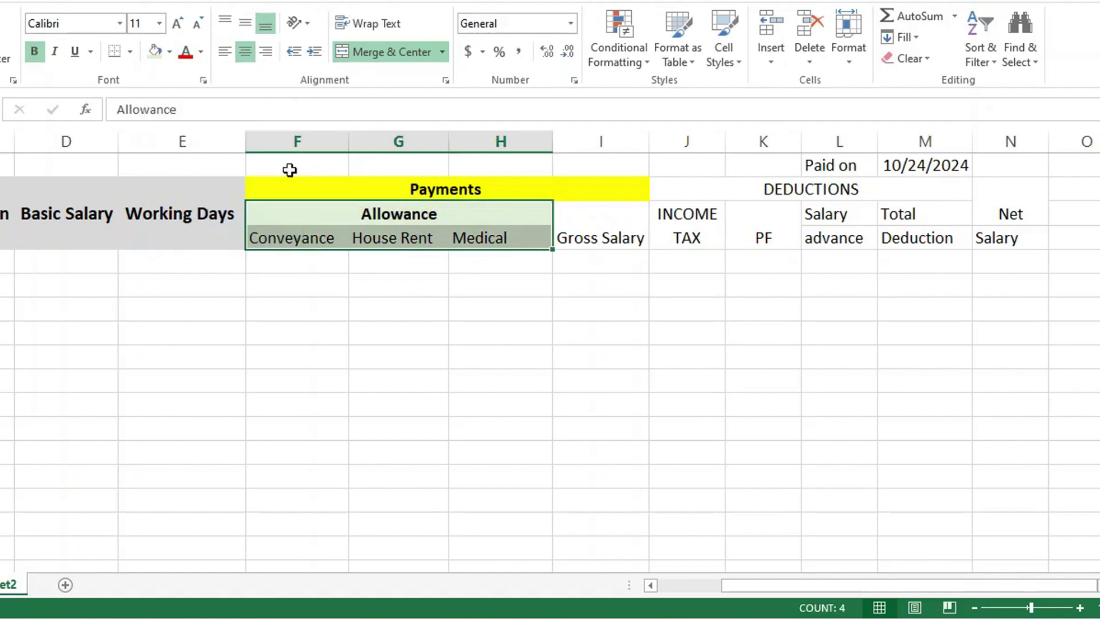
click(37, 50)
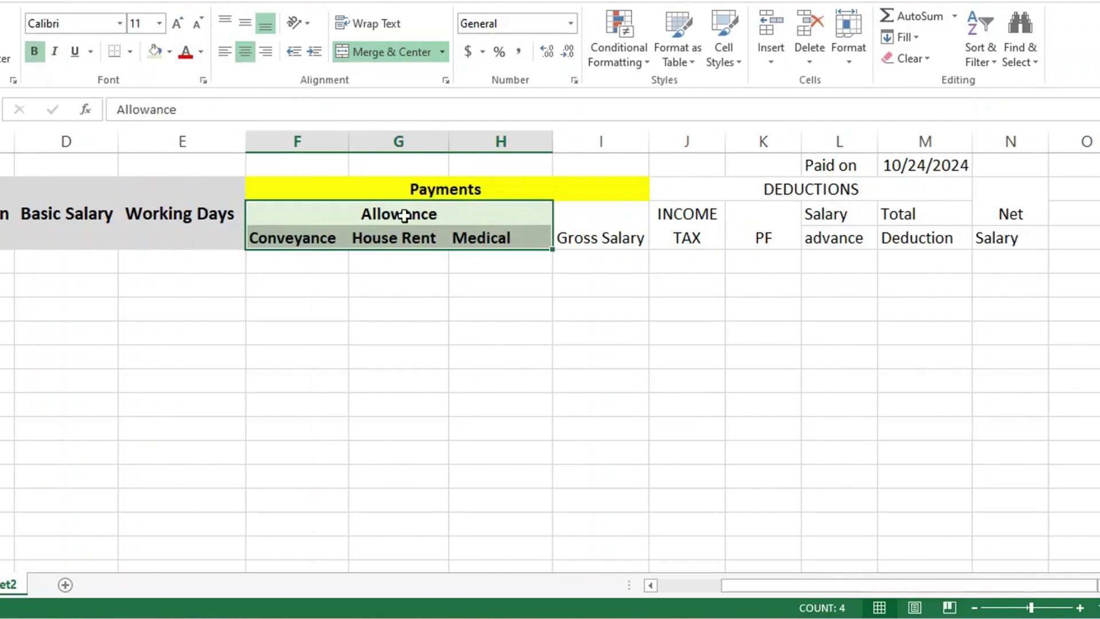
Step: Give the Gross Salary header a yellow fill and bold text
click(589, 238)
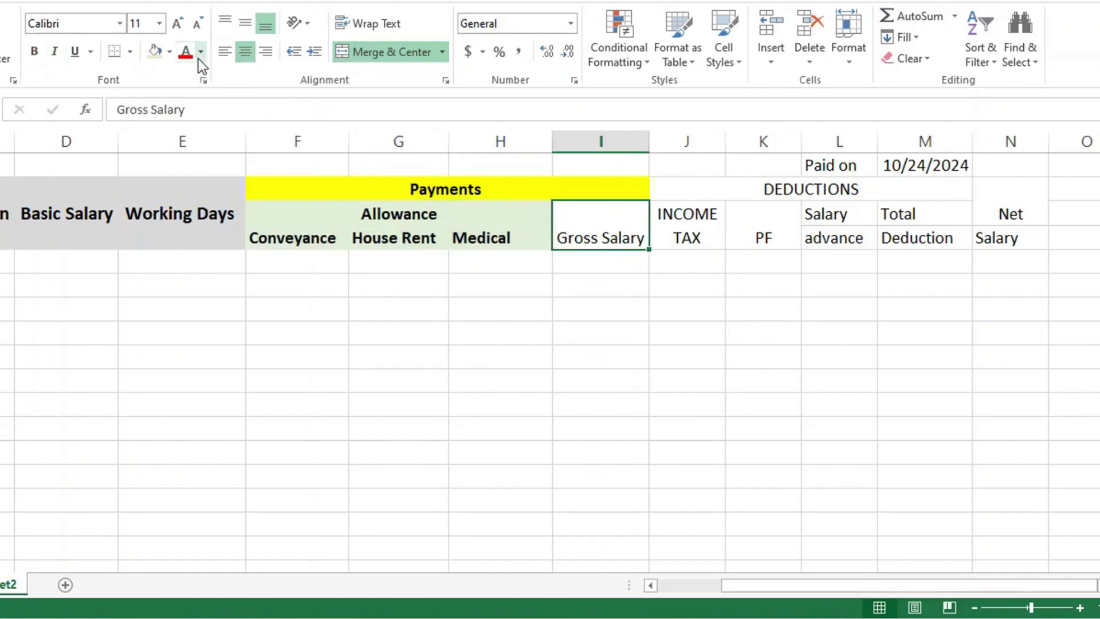
click(173, 51)
click(201, 191)
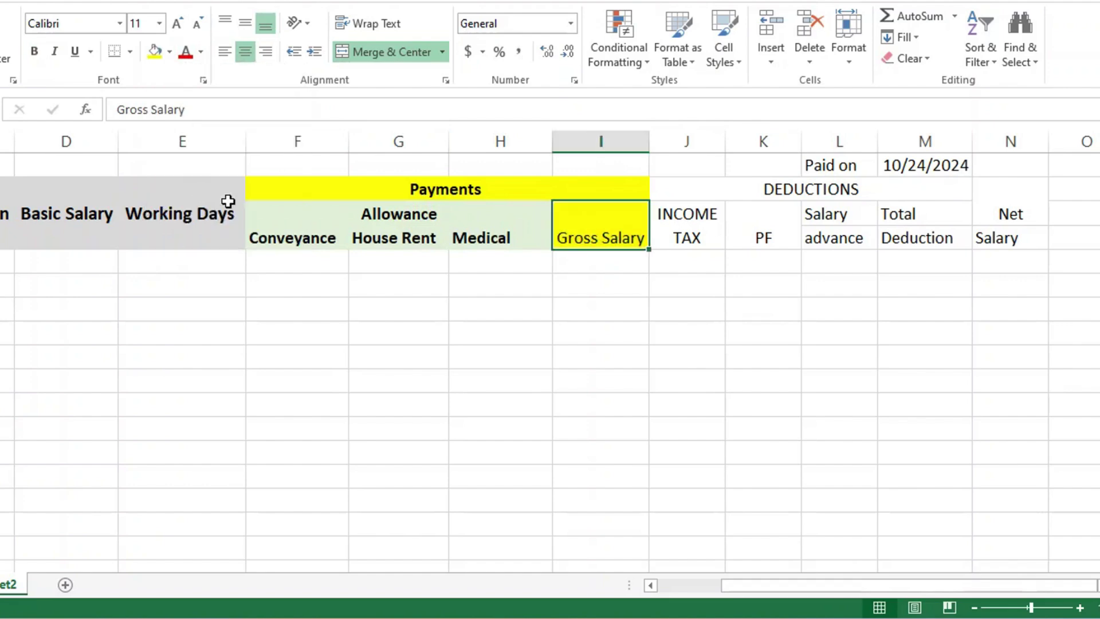
click(38, 56)
click(680, 237)
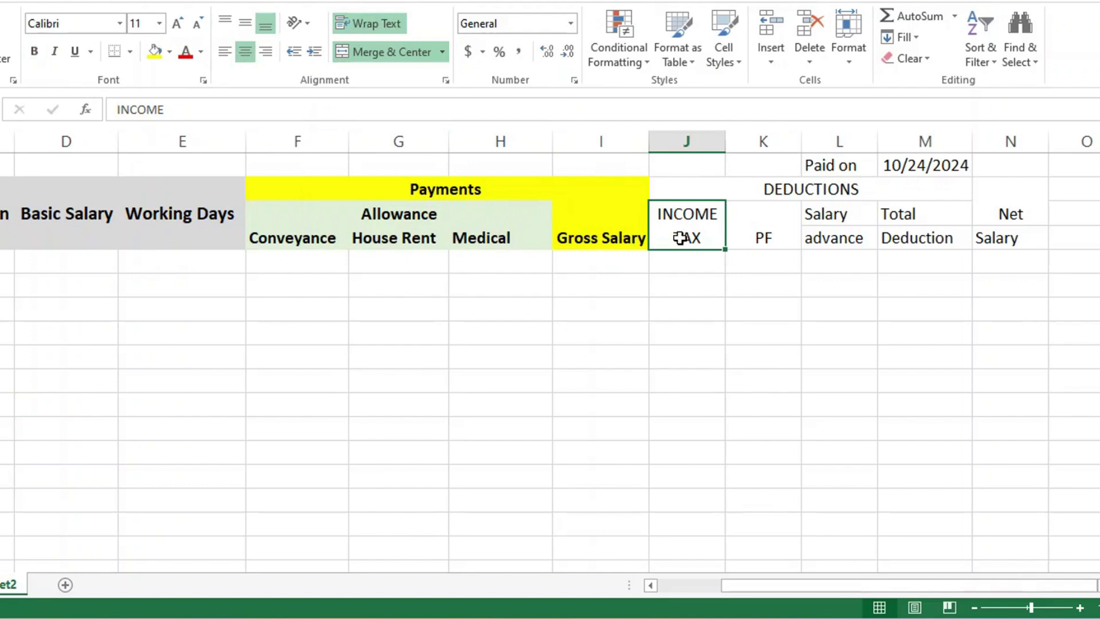
Step: Give the merged DEDUCTIONS header a red fill and bold text
click(817, 183)
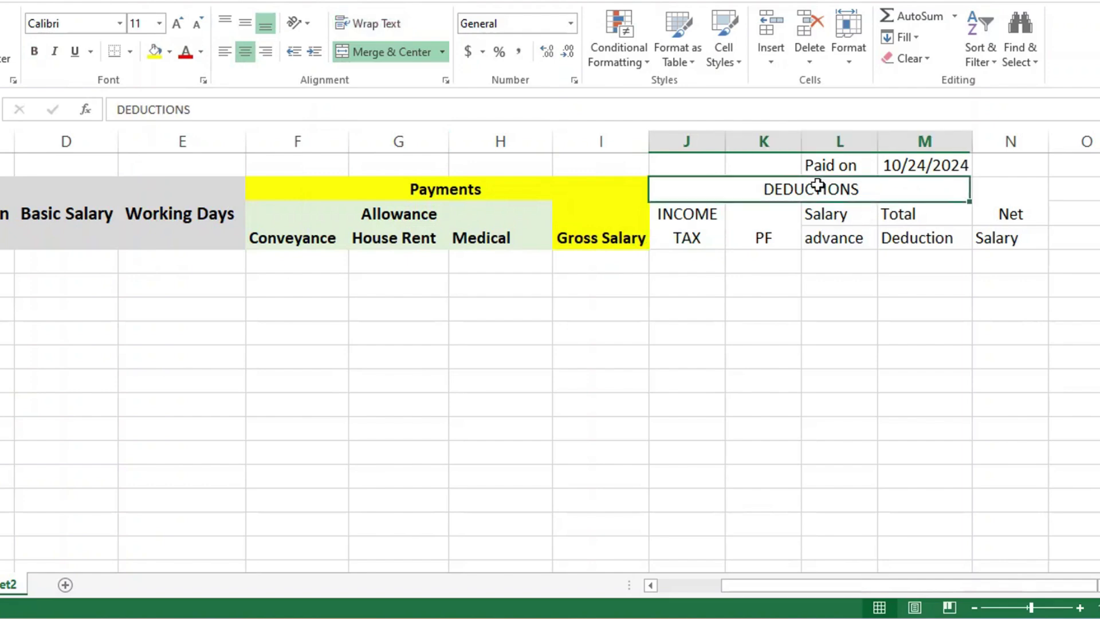
click(169, 52)
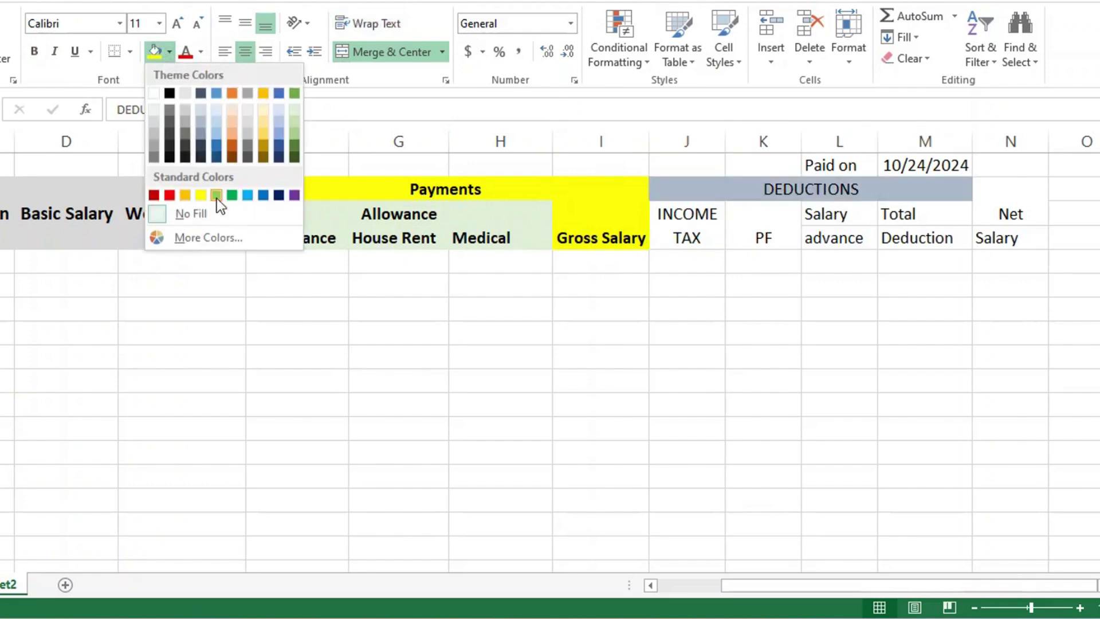
click(168, 194)
click(34, 51)
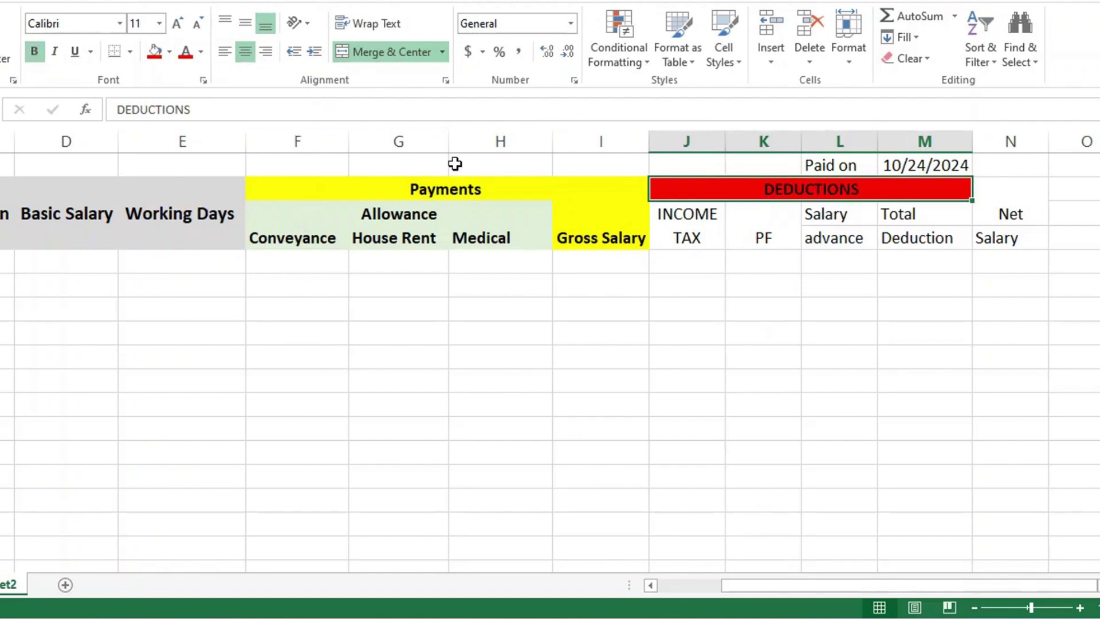
Step: Shade the deduction sub-headers light green and make them bold
click(681, 223)
drag(695, 222, 909, 240)
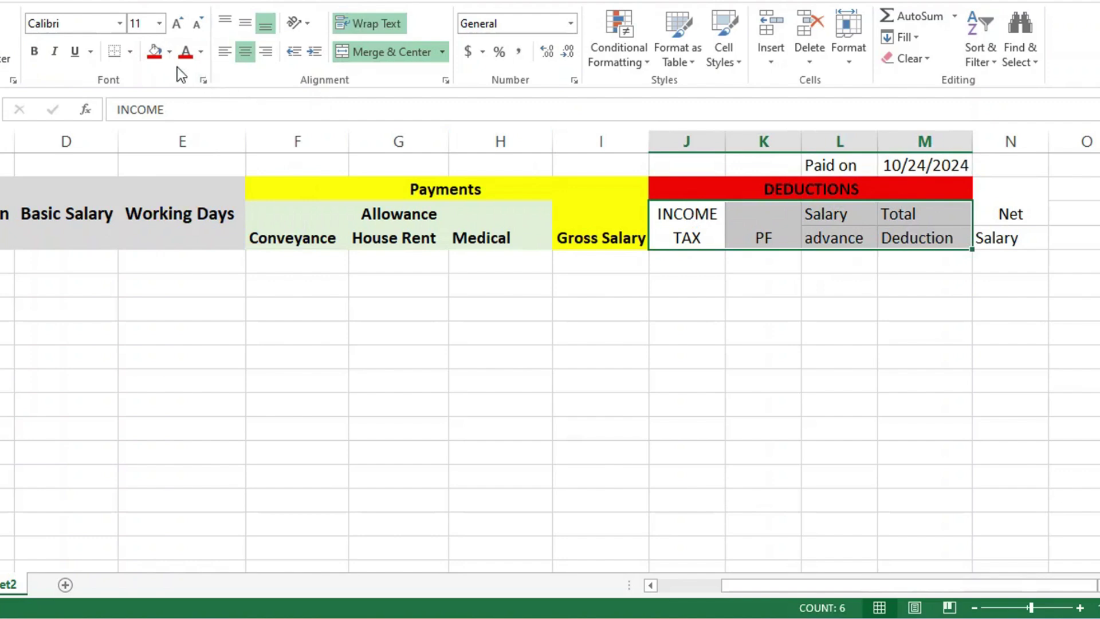
click(170, 52)
click(297, 112)
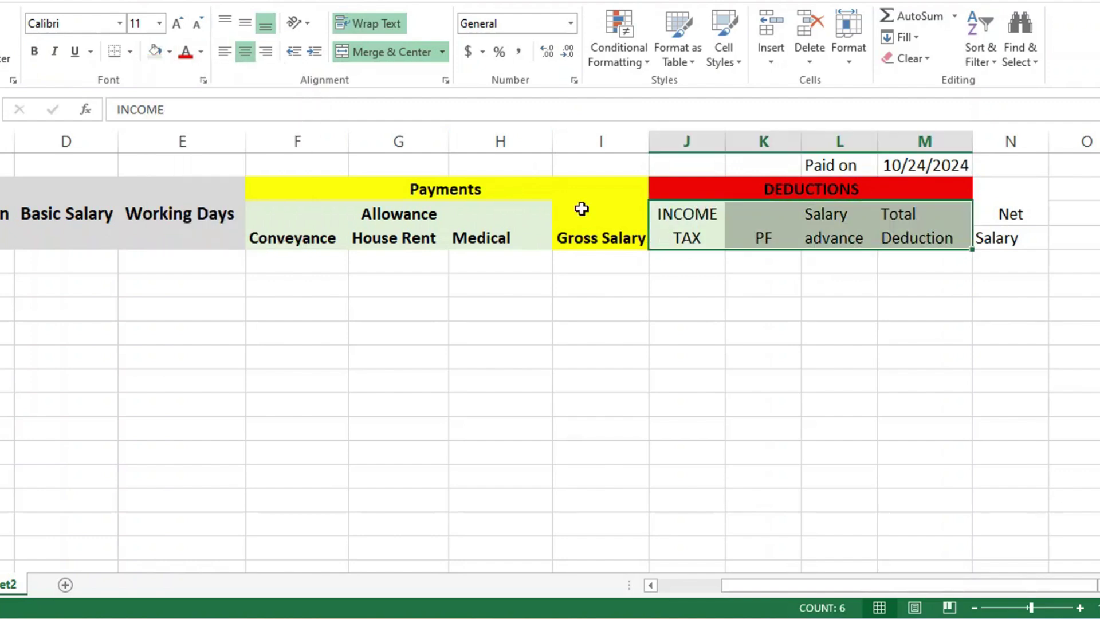
click(40, 54)
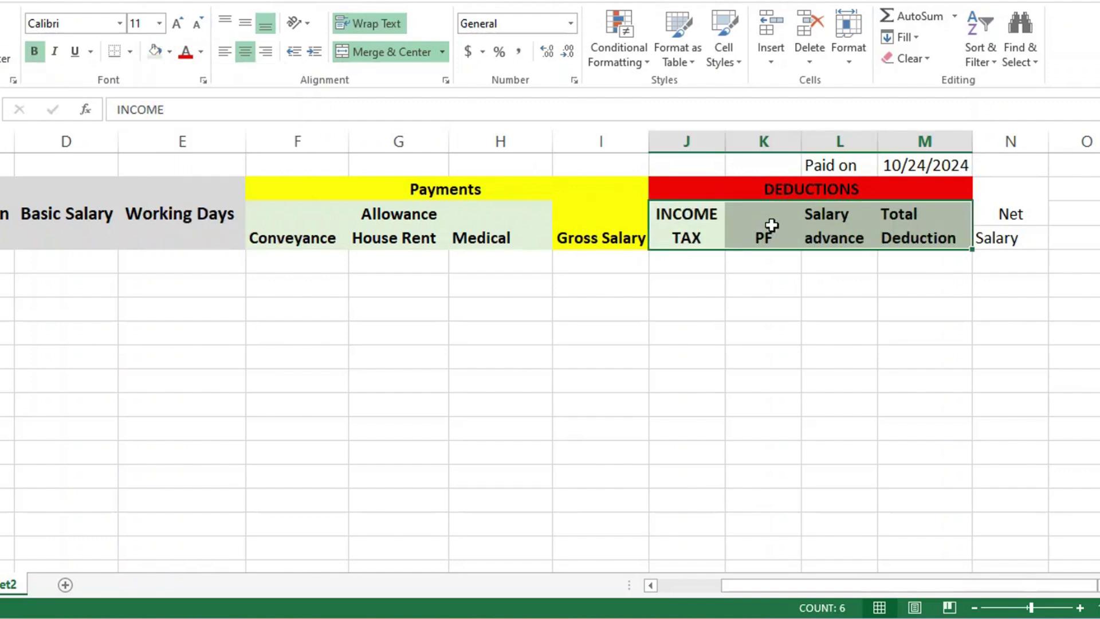
Step: Centre the DEDUCTIONS header block vertically and horizontally
click(771, 227)
drag(695, 193, 769, 243)
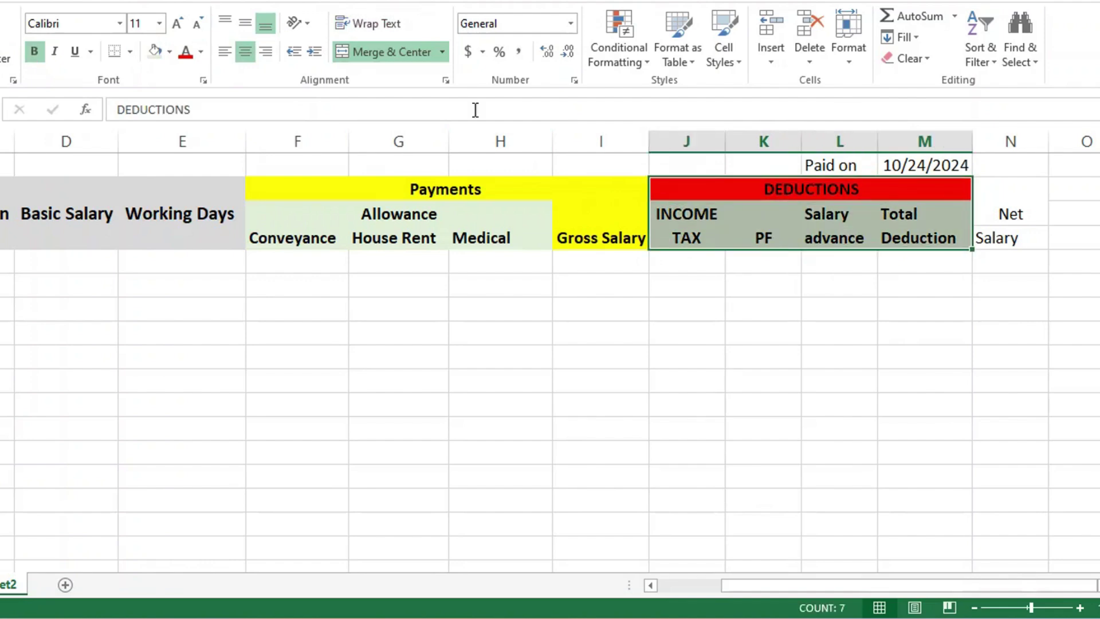
click(248, 28)
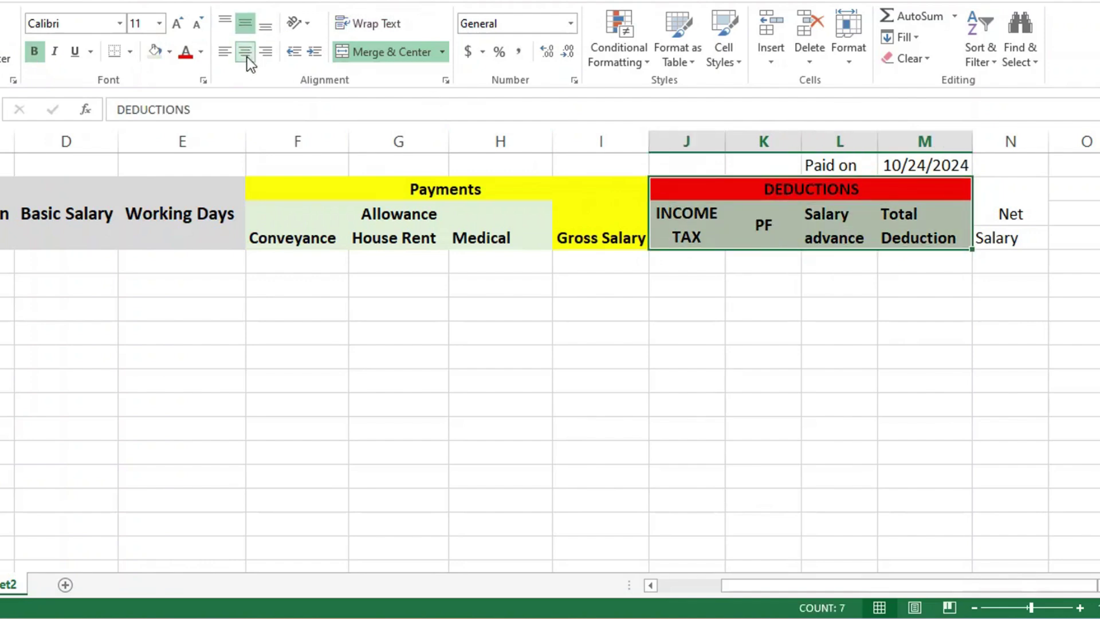
click(246, 56)
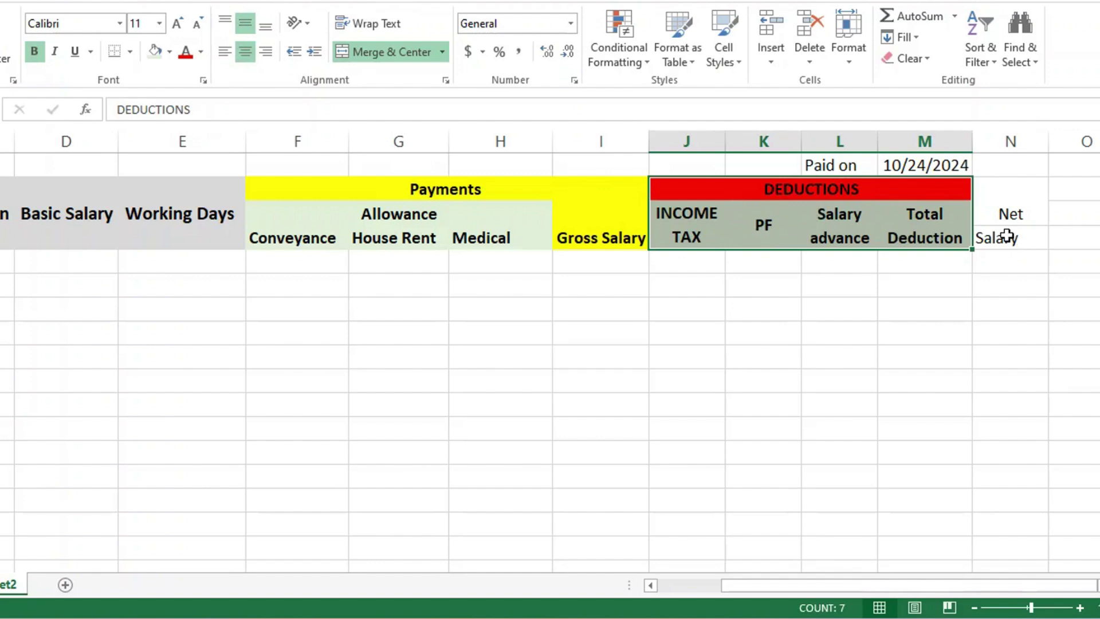
Step: Centre the Net Salary header text and make it bold
click(1006, 236)
drag(1006, 216, 1004, 228)
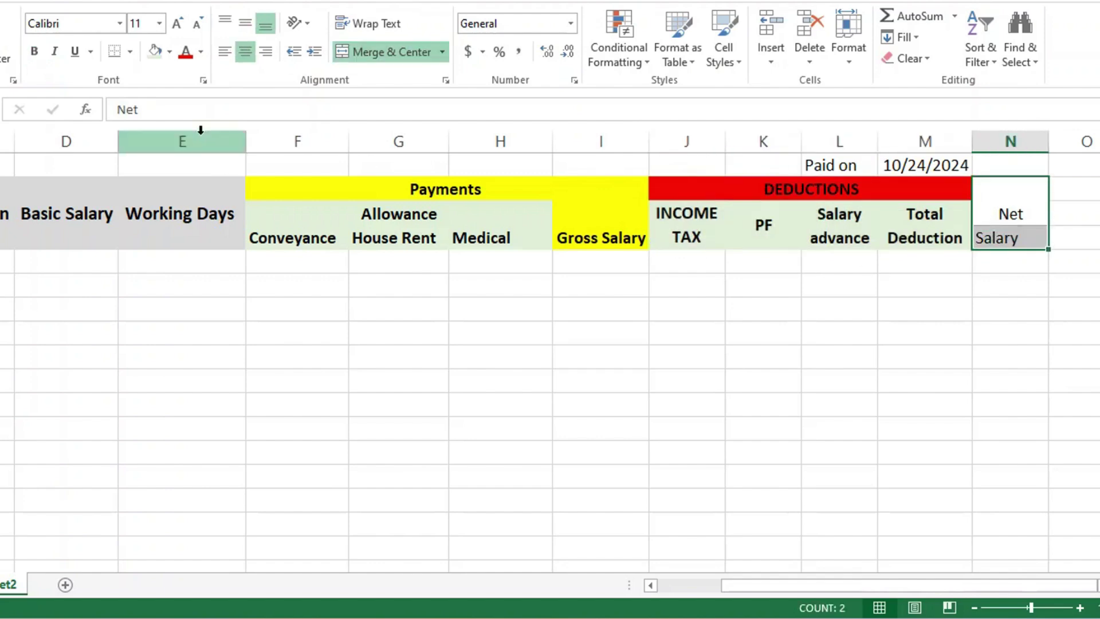
click(246, 57)
click(247, 52)
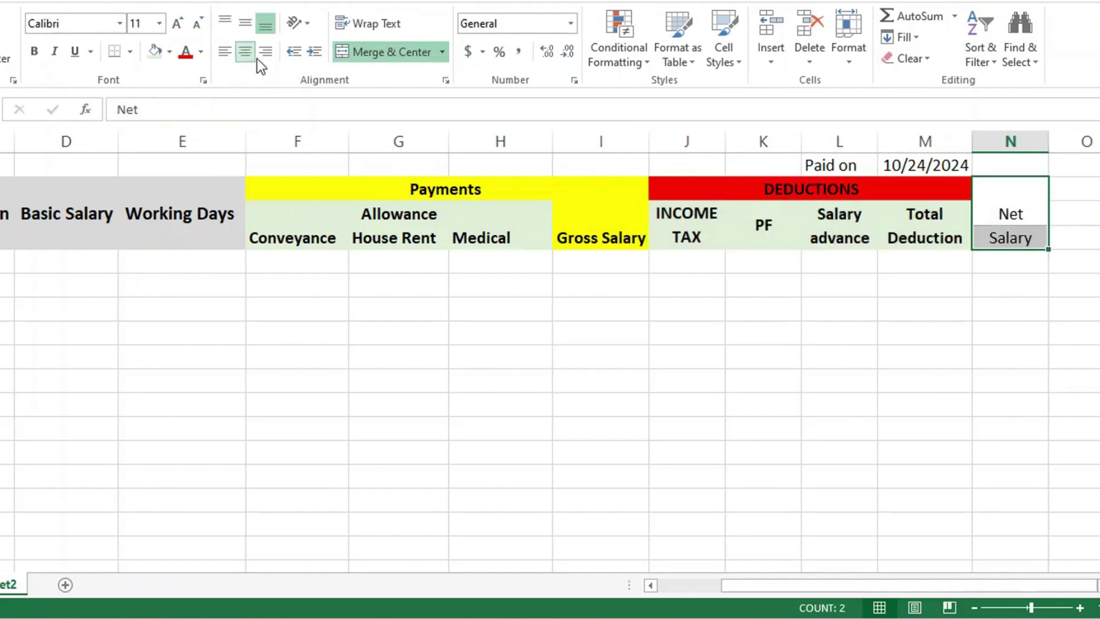
key(shift+Up)
drag(930, 222, 922, 245)
click(992, 235)
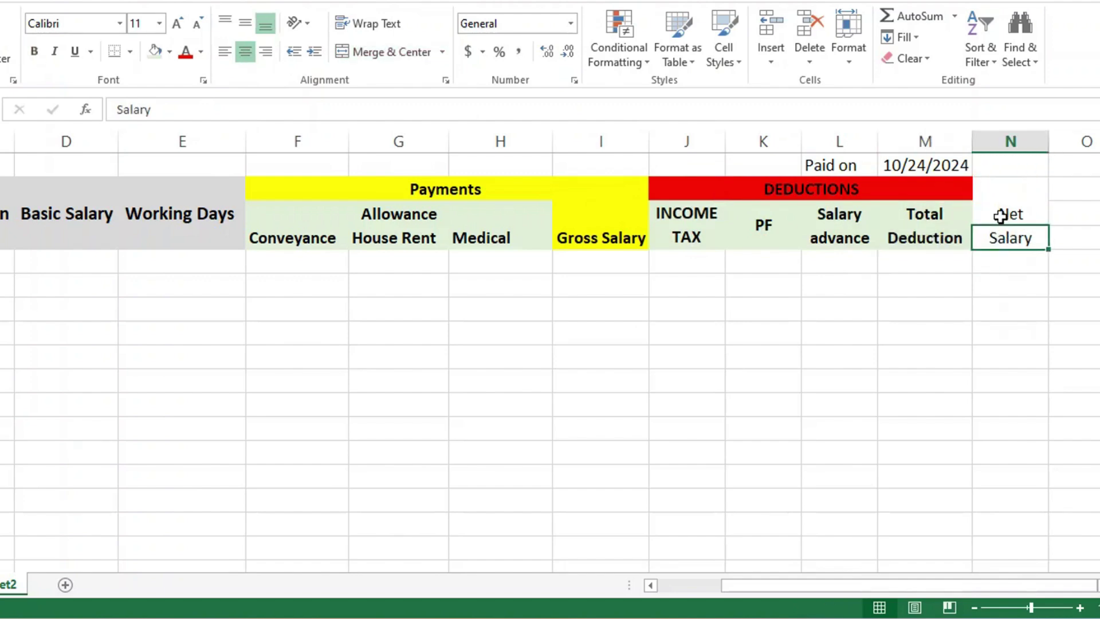
drag(1014, 192, 1009, 233)
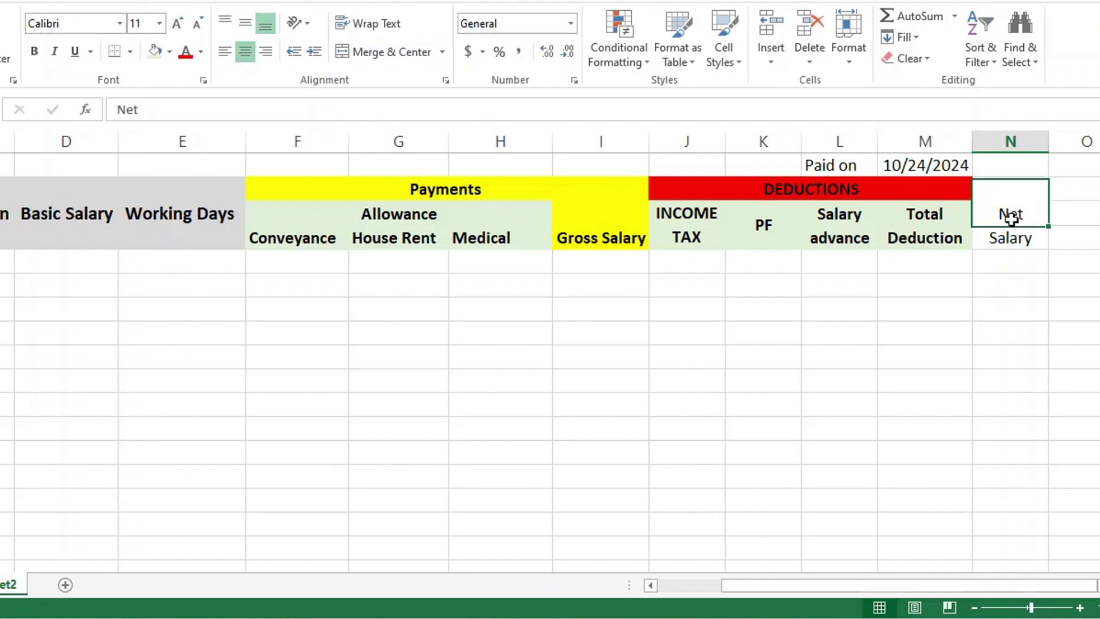
click(34, 54)
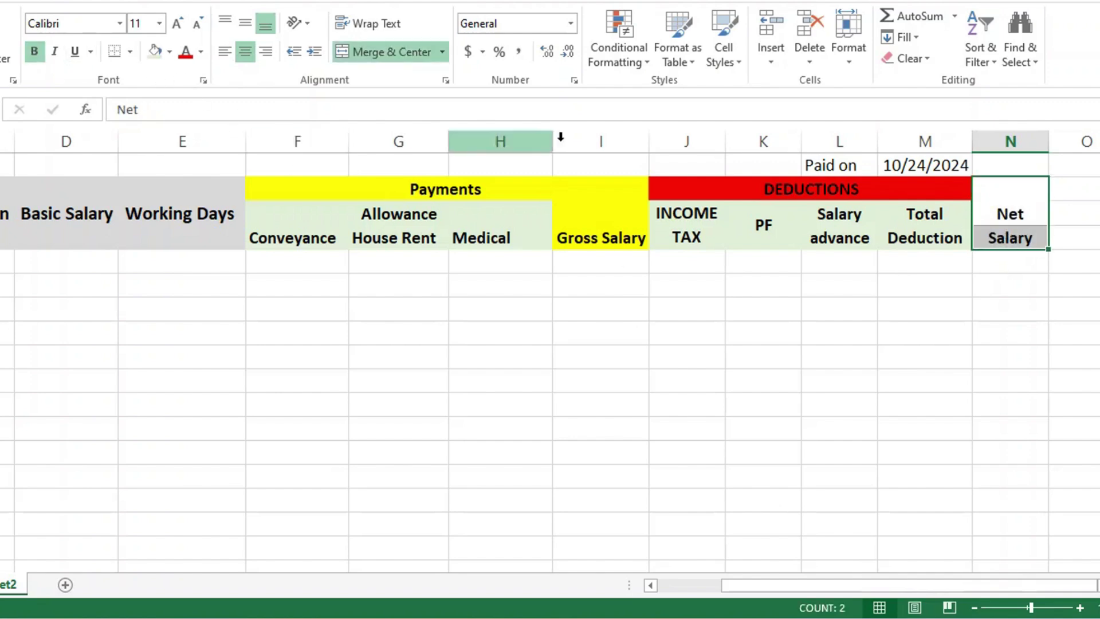
drag(940, 218, 946, 238)
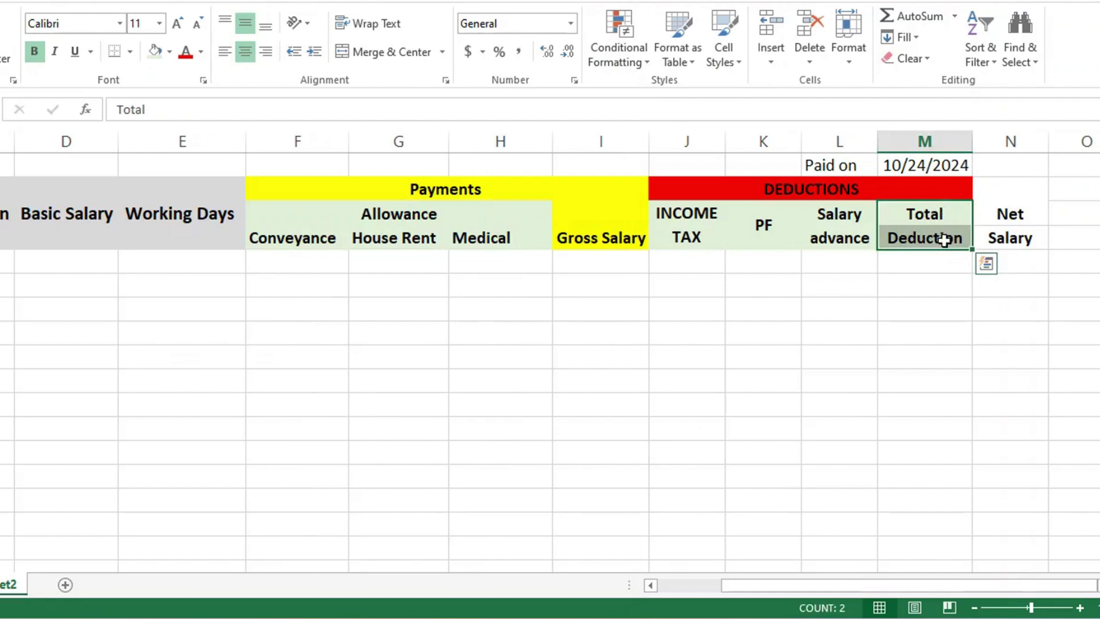
Step: Fill Total Deduction red and turn the DEDUCTIONS and Total Deduction text white
click(169, 52)
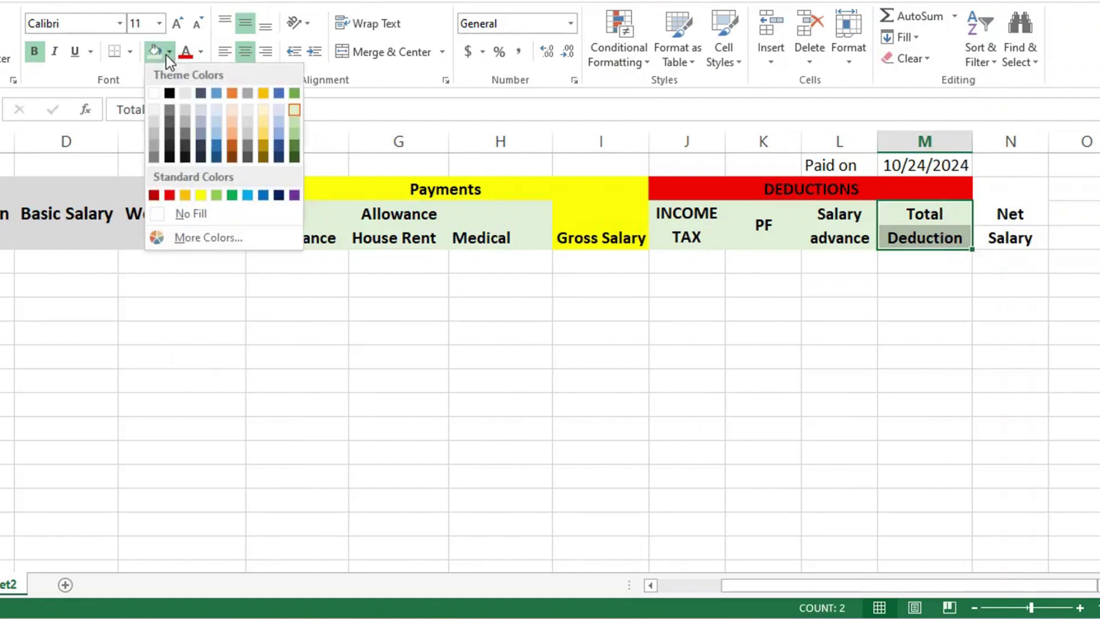
click(166, 195)
click(797, 186)
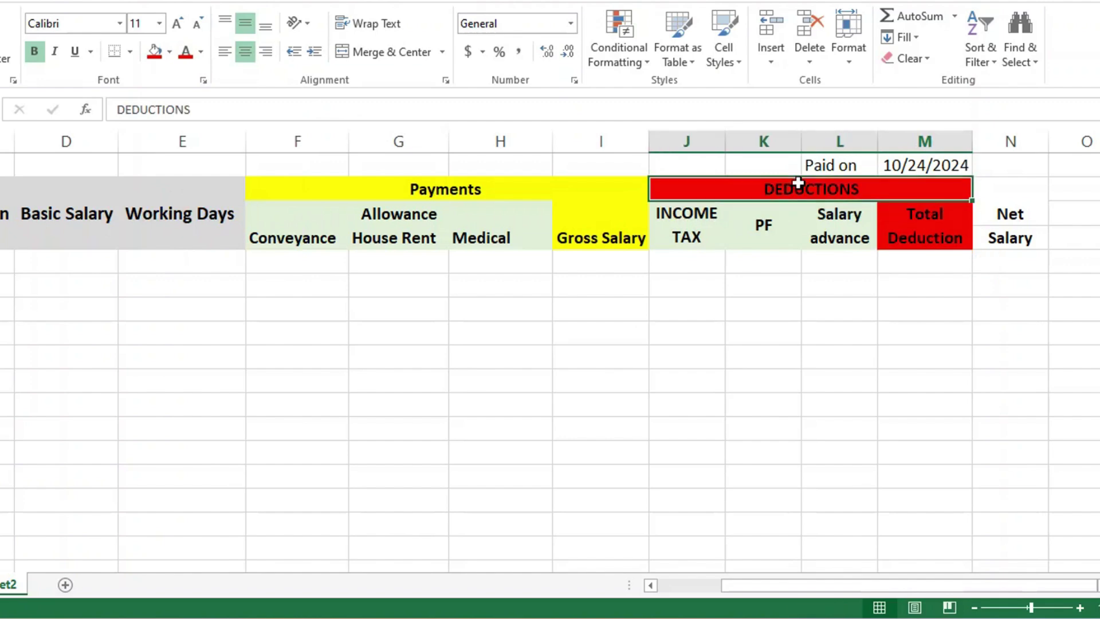
click(201, 52)
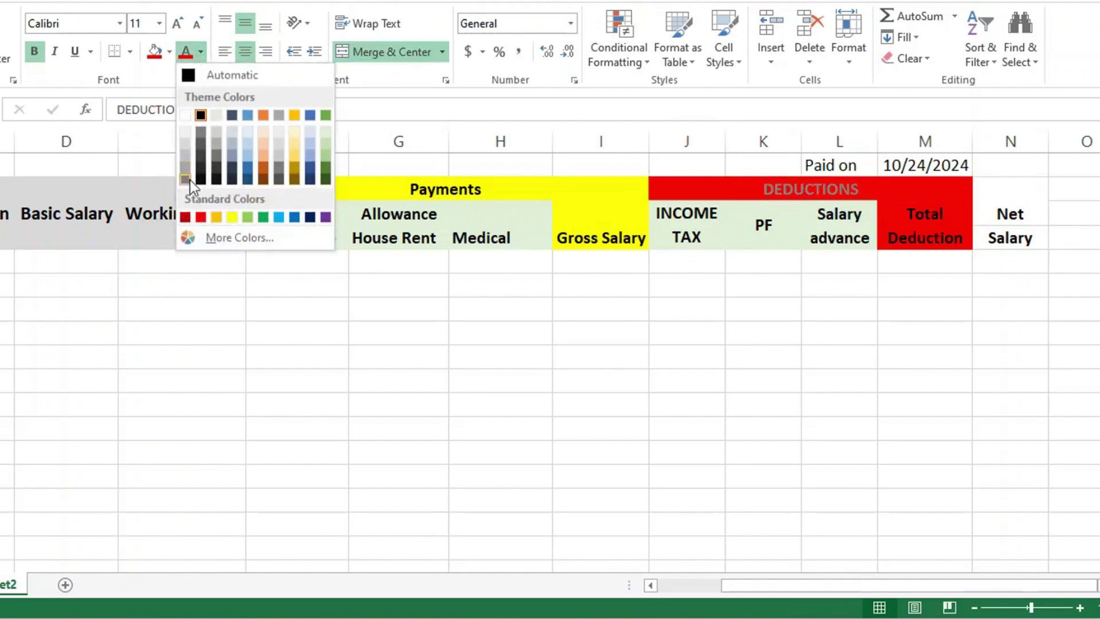
click(183, 115)
click(914, 229)
drag(913, 215, 916, 237)
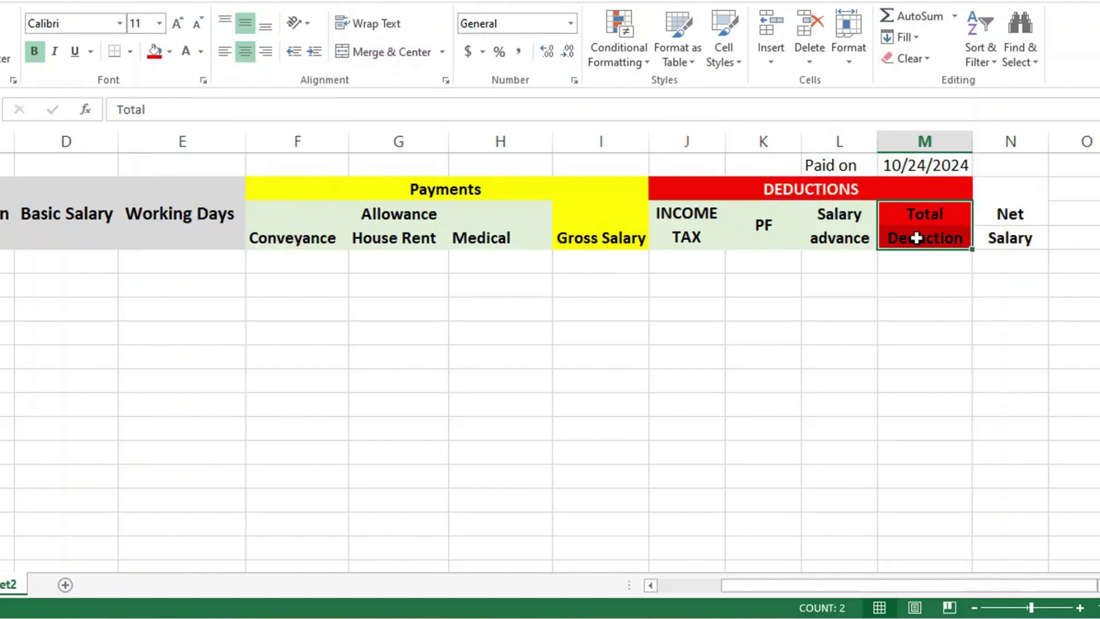
click(189, 54)
Step: Middle-align and centre the Net Salary header cells N3:N4
click(1001, 212)
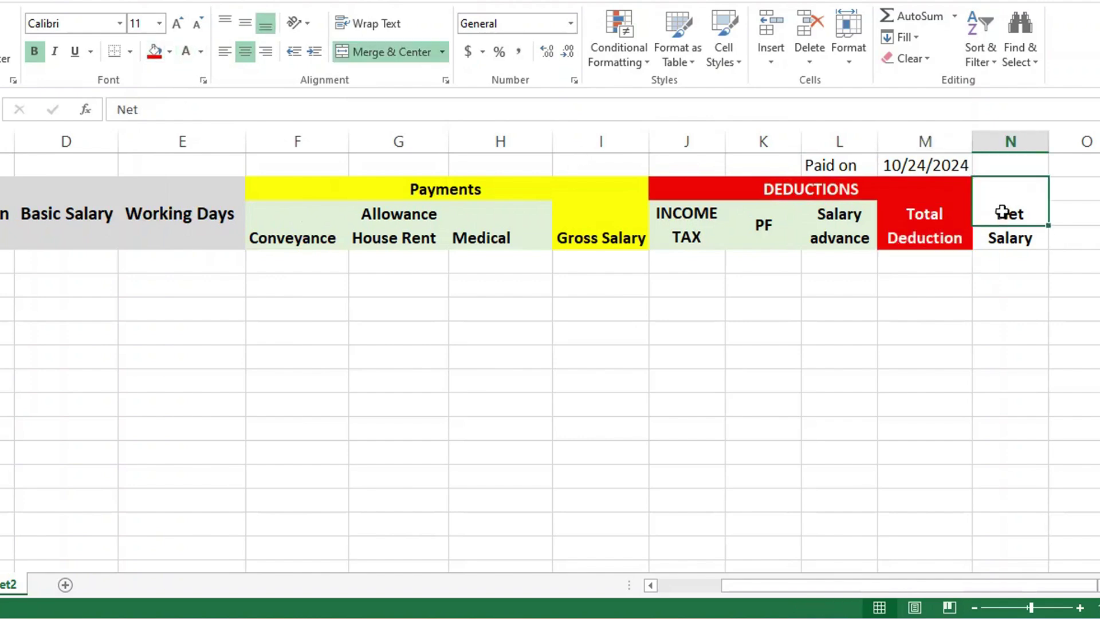
drag(1008, 223, 1008, 239)
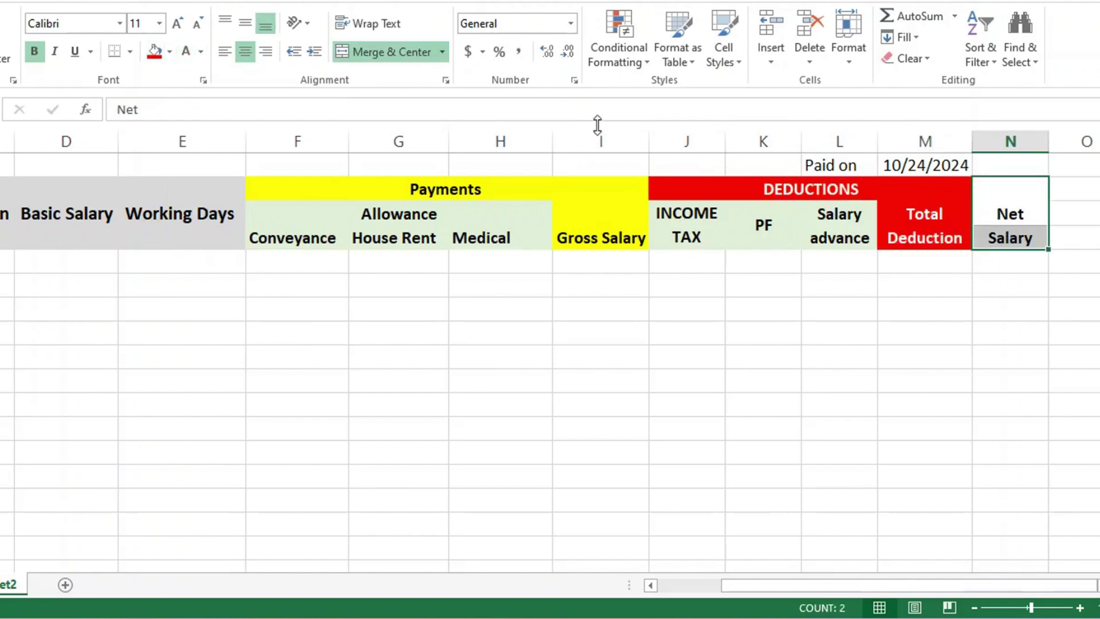
click(245, 26)
click(246, 50)
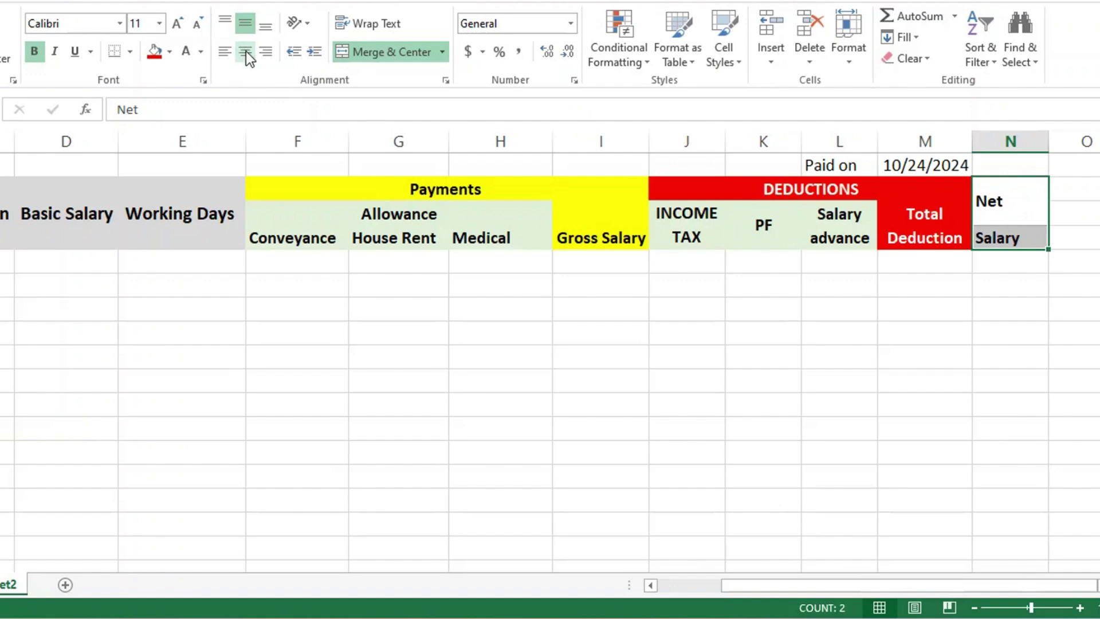
click(245, 52)
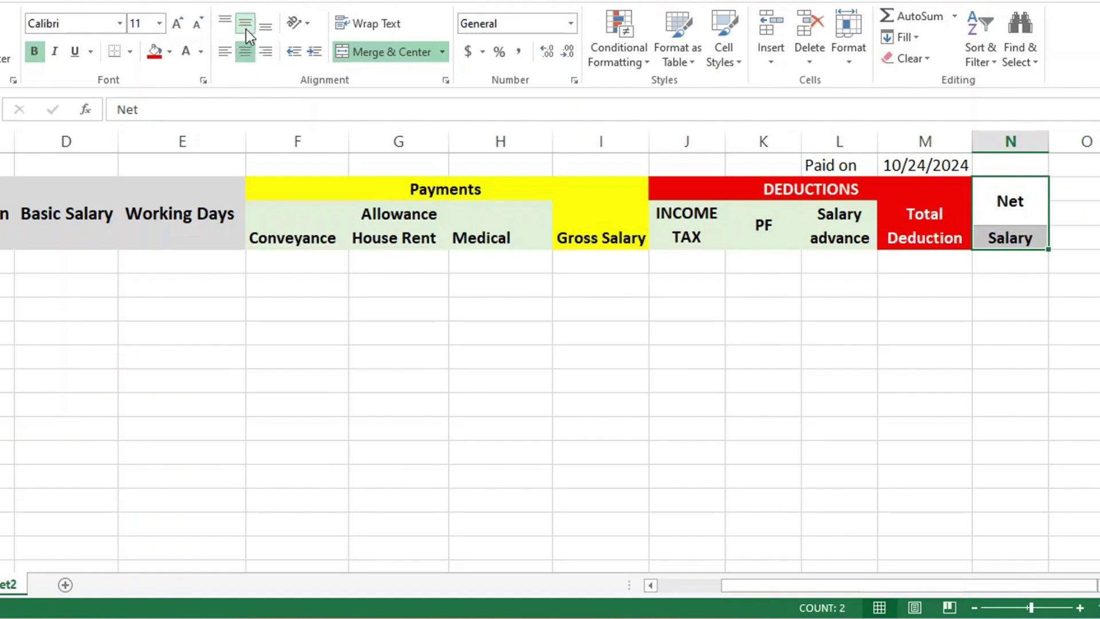
click(265, 25)
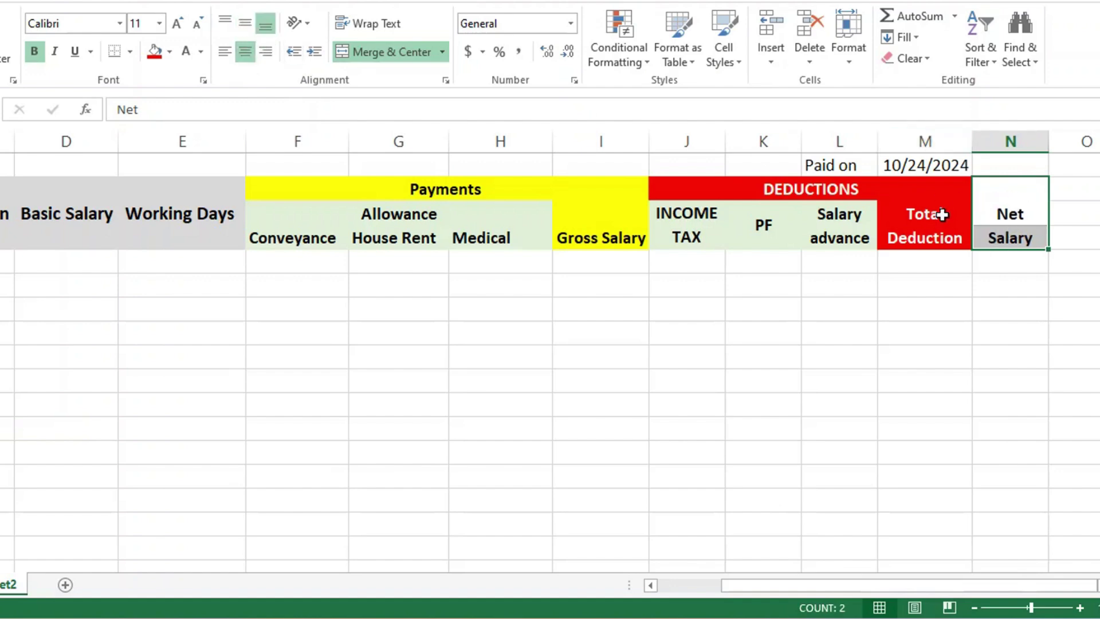
click(245, 24)
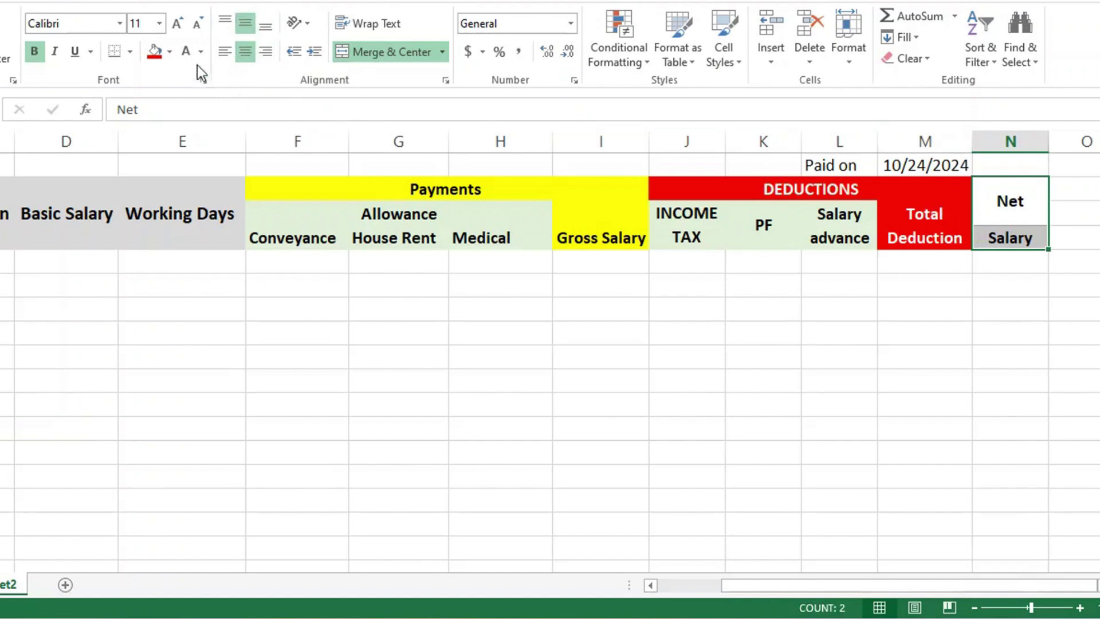
click(170, 51)
Step: Give Net Salary a blue fill, then apply All Borders to the empty data area
click(276, 135)
click(929, 428)
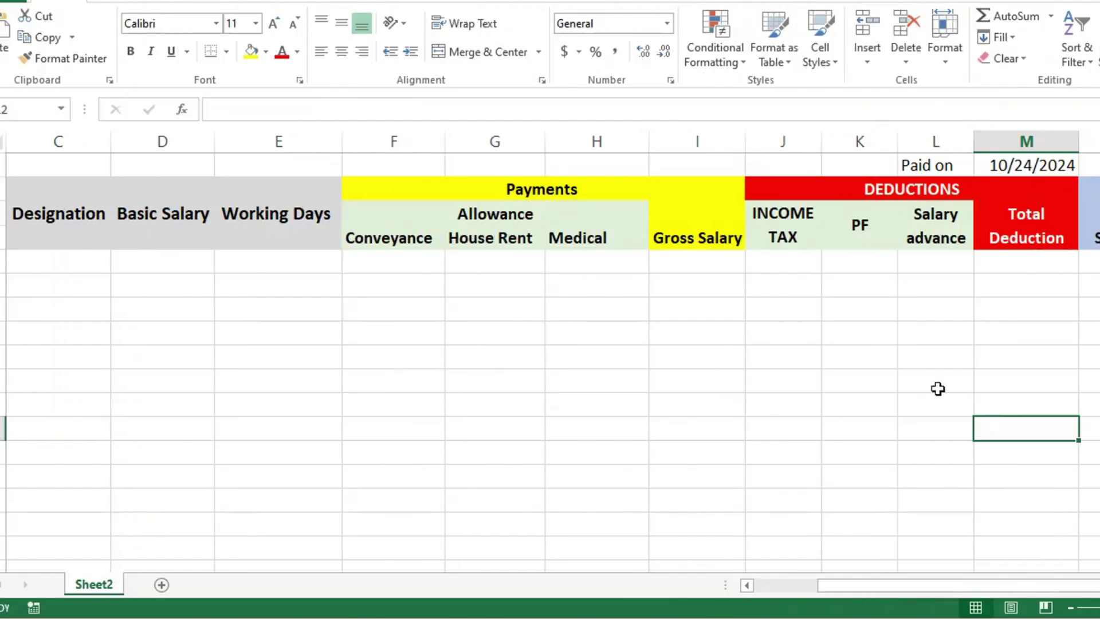
mouse_move(36, 262)
mouse_down()
mouse_move(1097, 550)
mouse_move(1077, 547)
mouse_up()
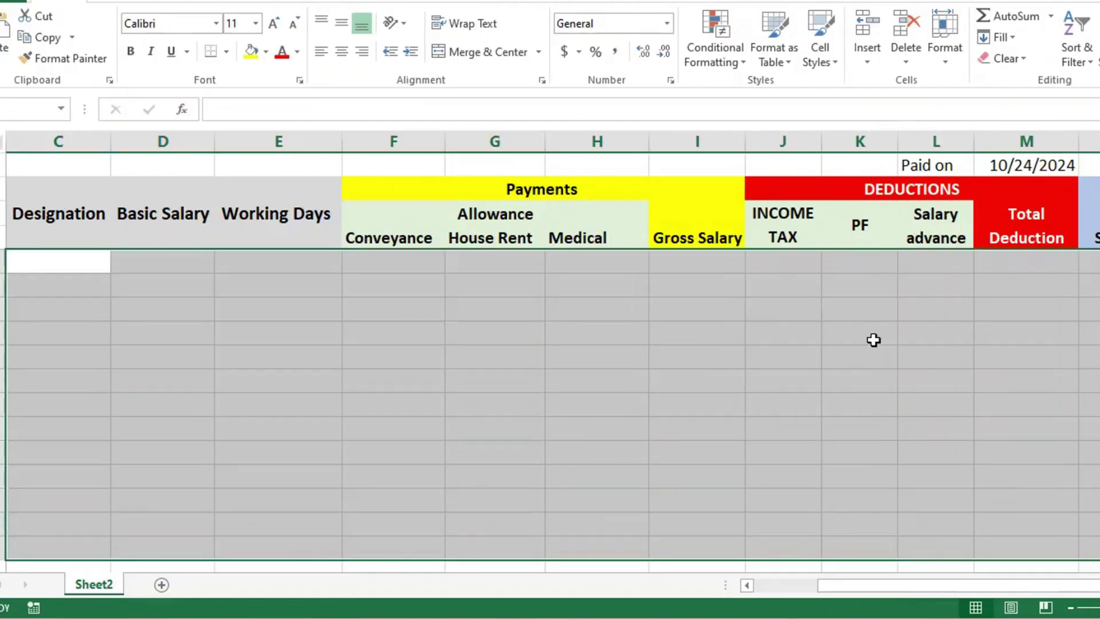
click(227, 51)
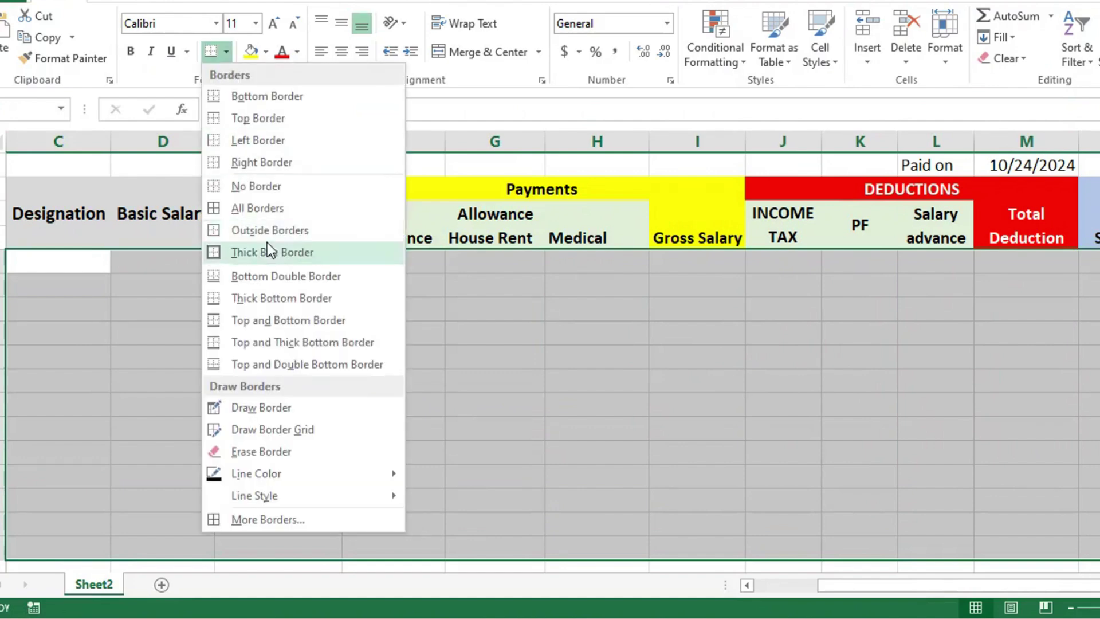
click(269, 208)
click(299, 350)
click(85, 261)
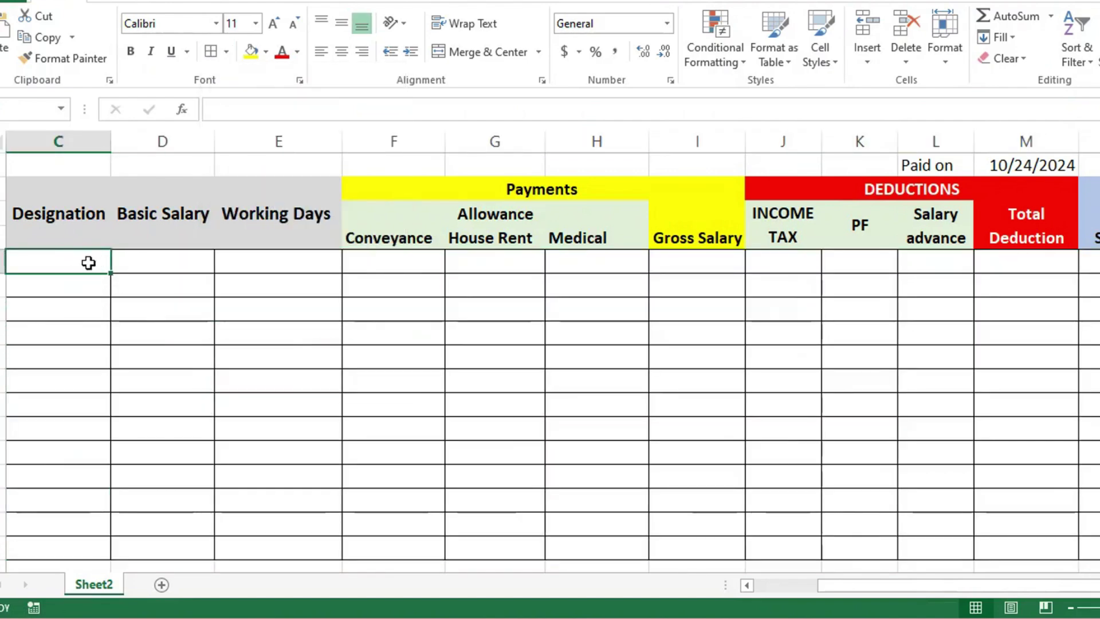
Step: Add borders to the EMP ID and EMP Name columns A–B as well
drag(844, 587, 782, 587)
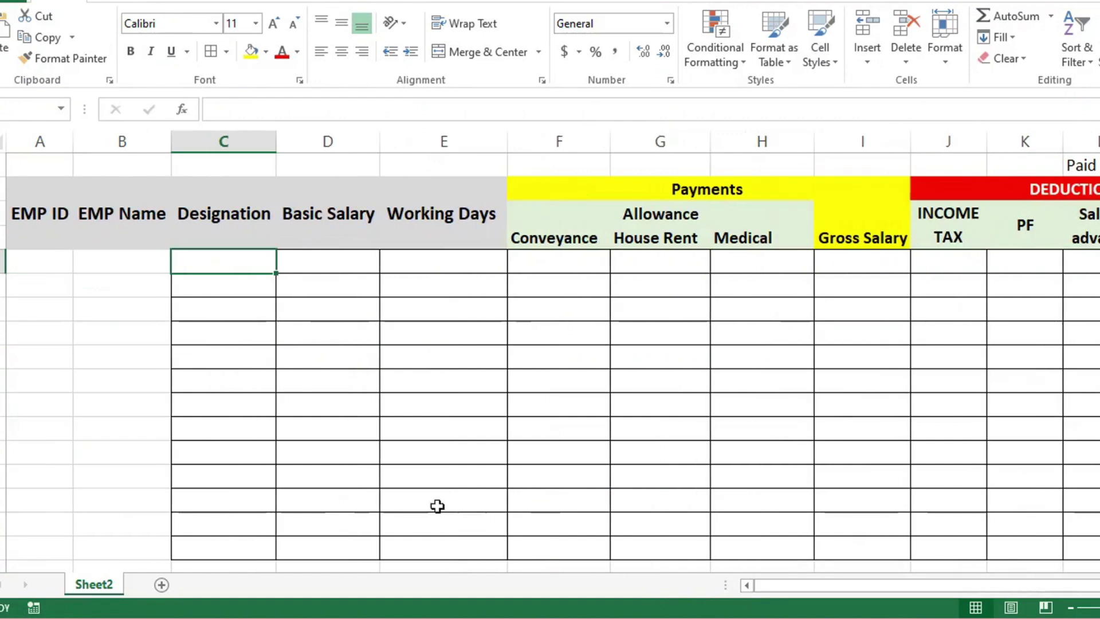
mouse_move(30, 260)
mouse_down()
mouse_move(176, 450)
mouse_move(163, 550)
mouse_up()
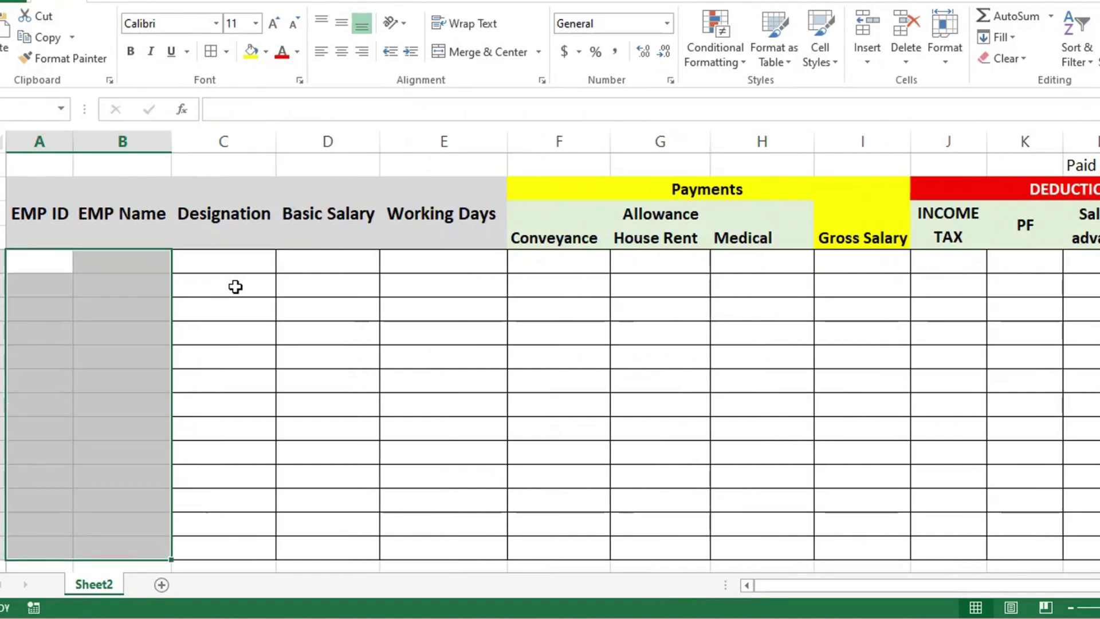
click(211, 57)
click(60, 270)
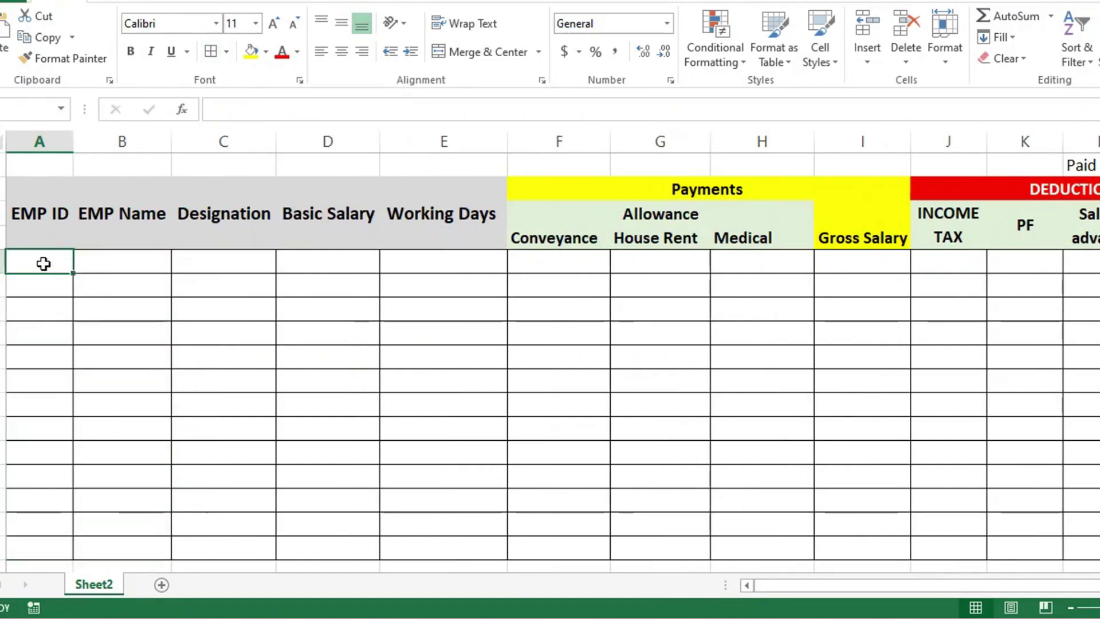
Step: Enter N101 as the first EMP ID and fill the series down to N113
text(N)
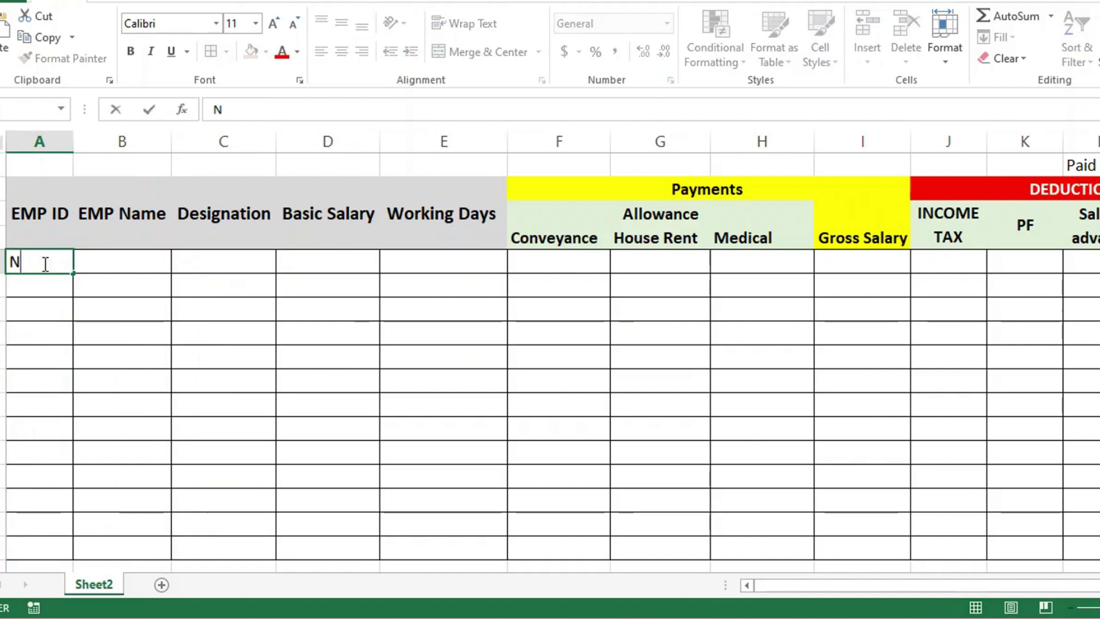
text(101)
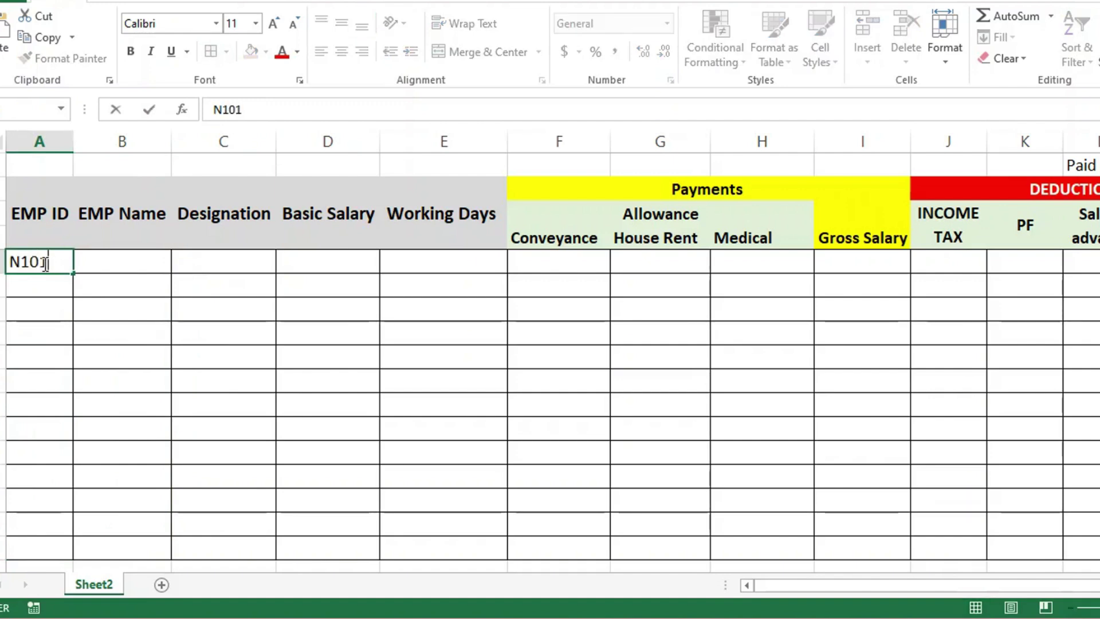
key(Return)
text(N)
key(BackSpace)
key(BackSpace)
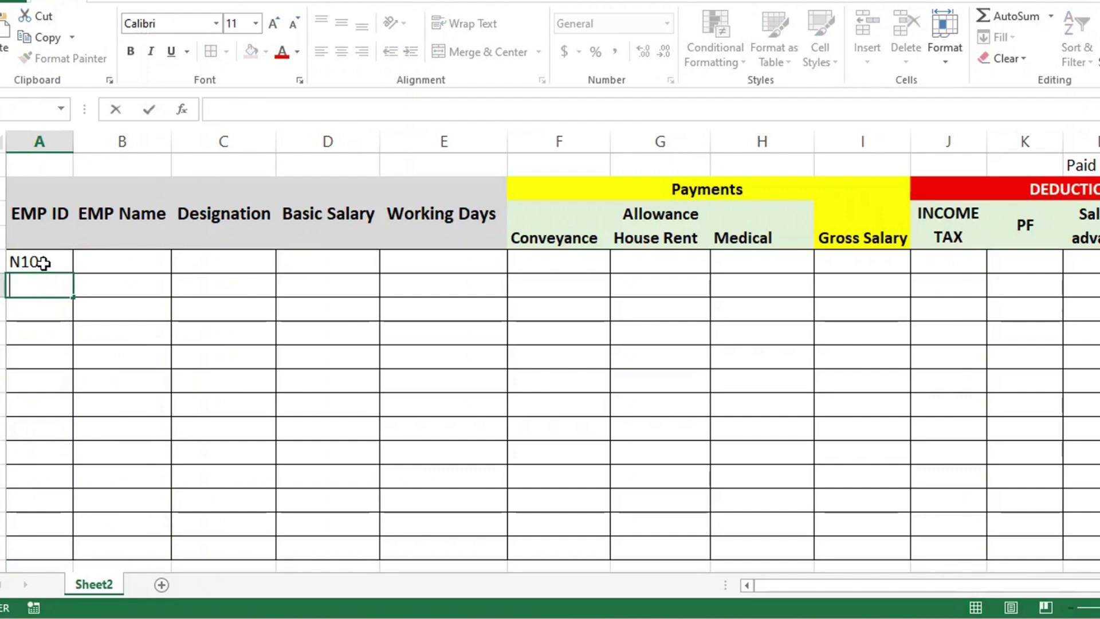
click(43, 263)
drag(73, 274, 71, 553)
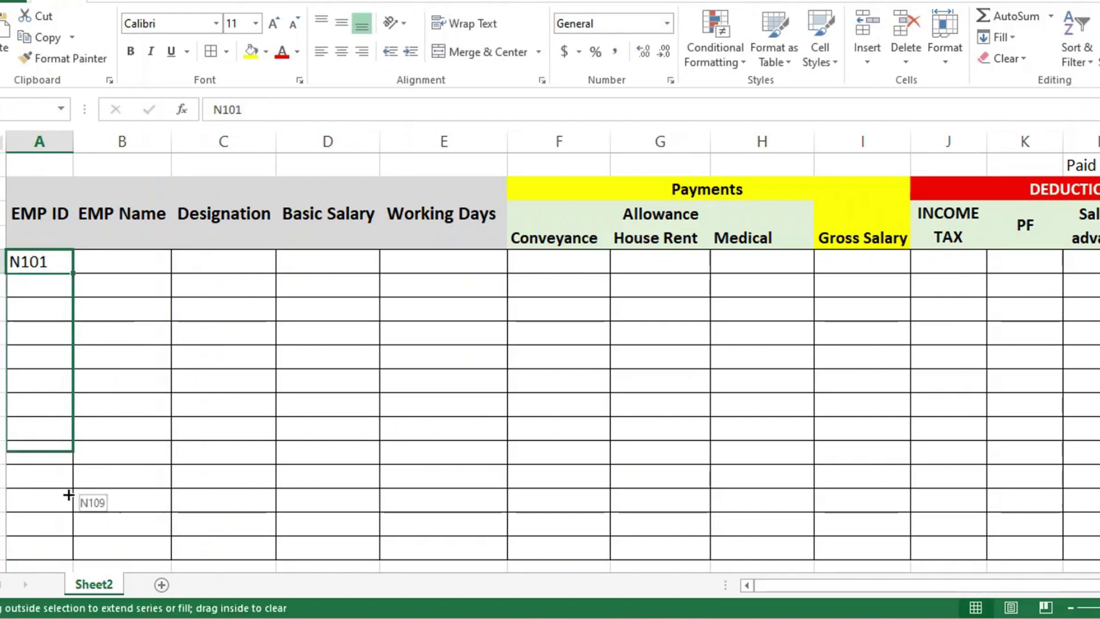
drag(48, 265, 149, 535)
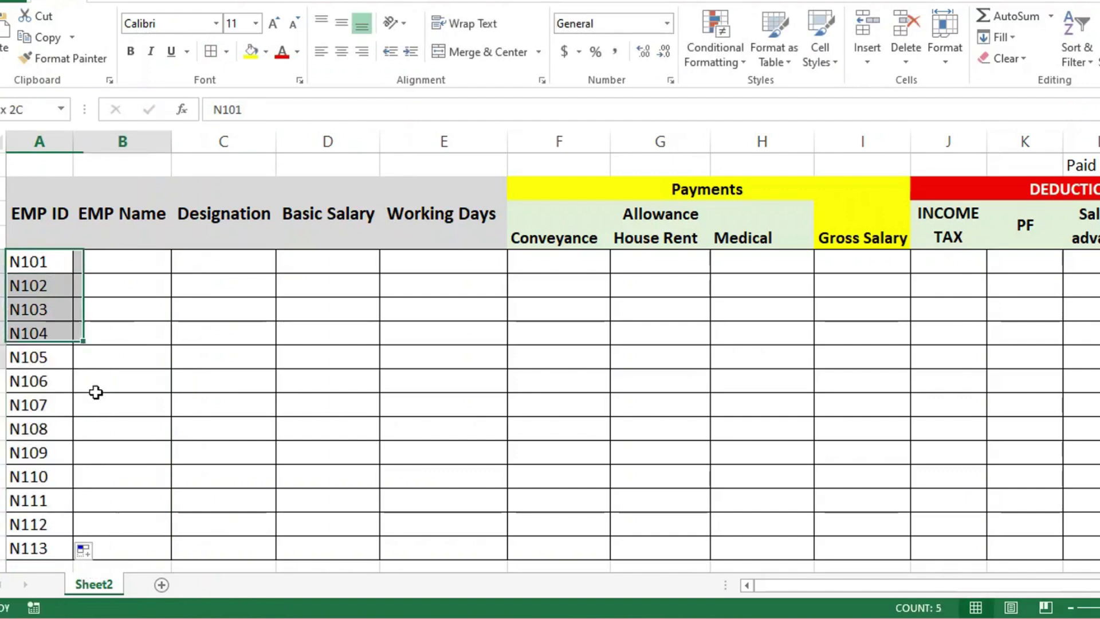
click(212, 260)
Step: Fill in employee names, designations, basic salaries and working days in columns B–E
click(304, 255)
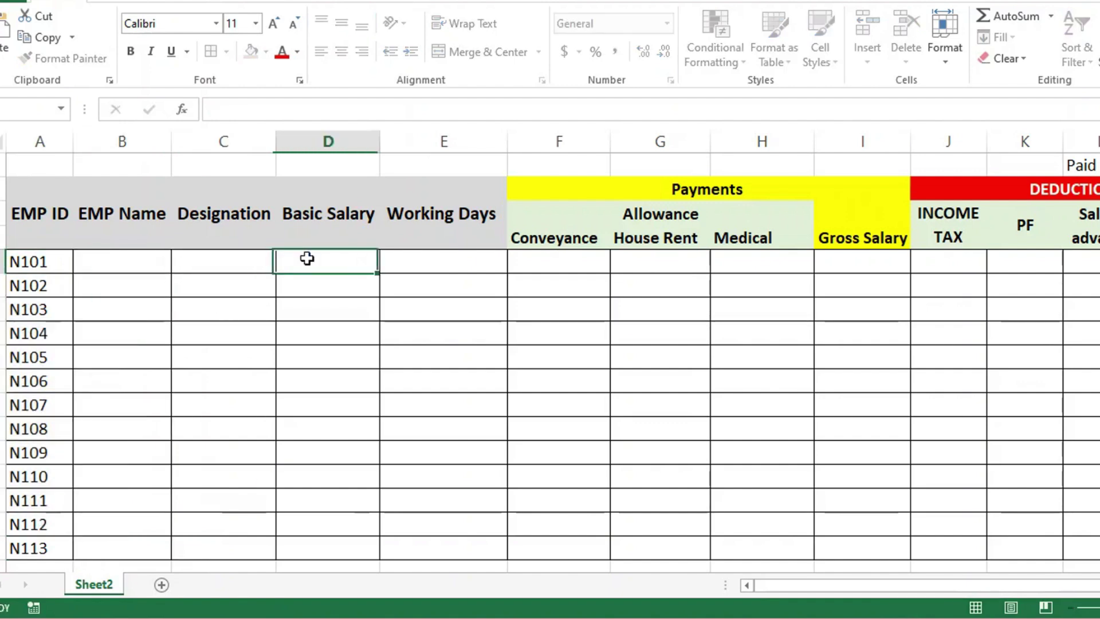
click(434, 267)
click(430, 285)
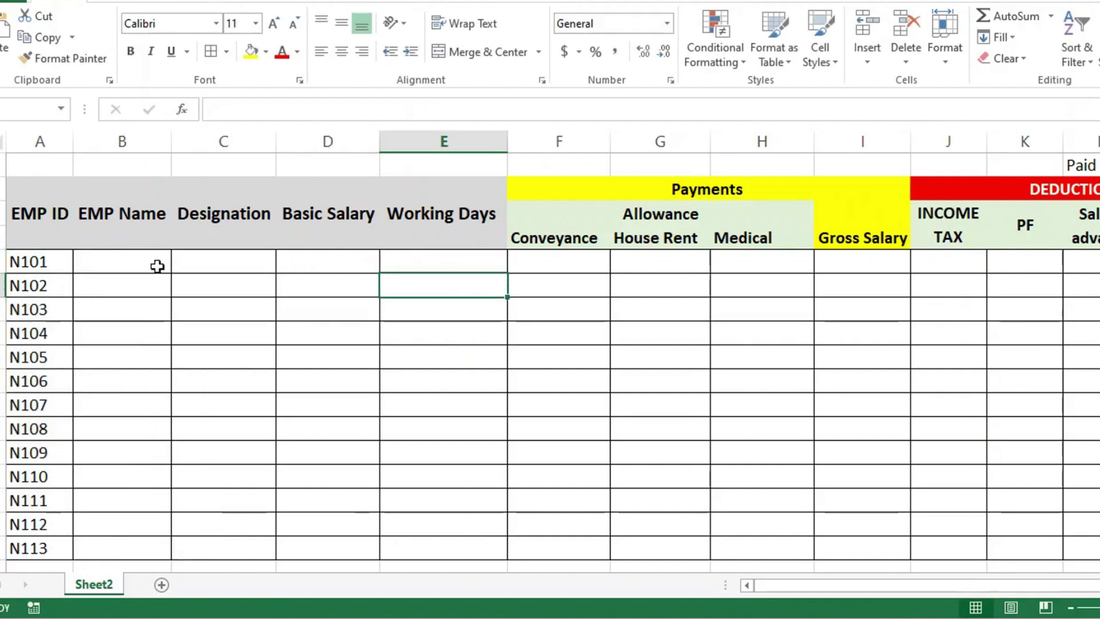
mouse_move(155, 267)
mouse_down()
mouse_move(443, 509)
mouse_move(445, 550)
mouse_up()
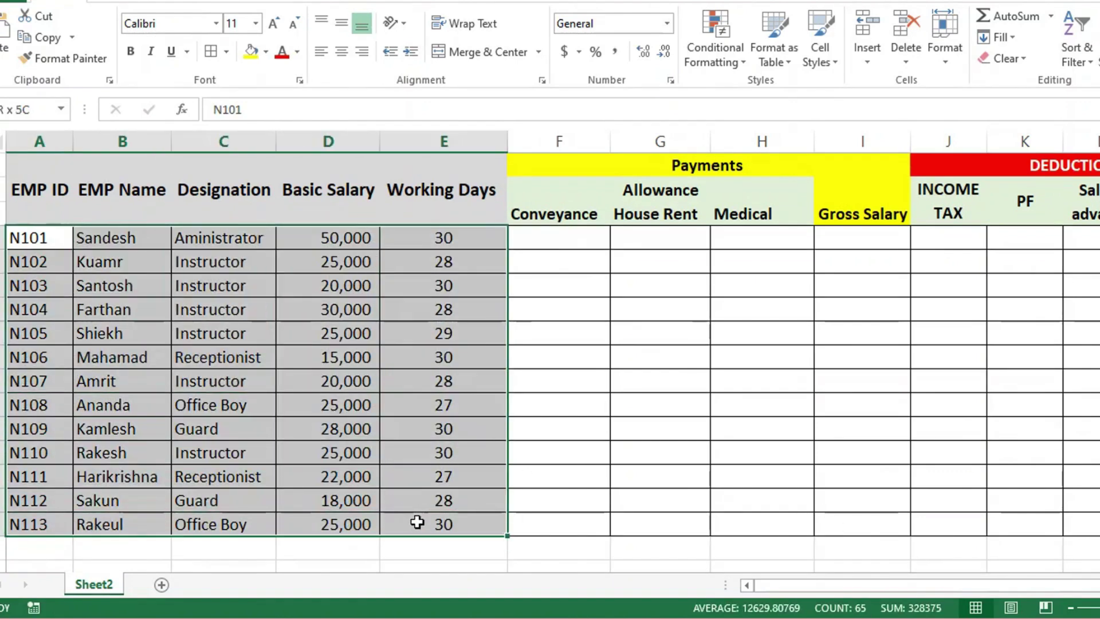
click(572, 239)
drag(573, 239, 565, 530)
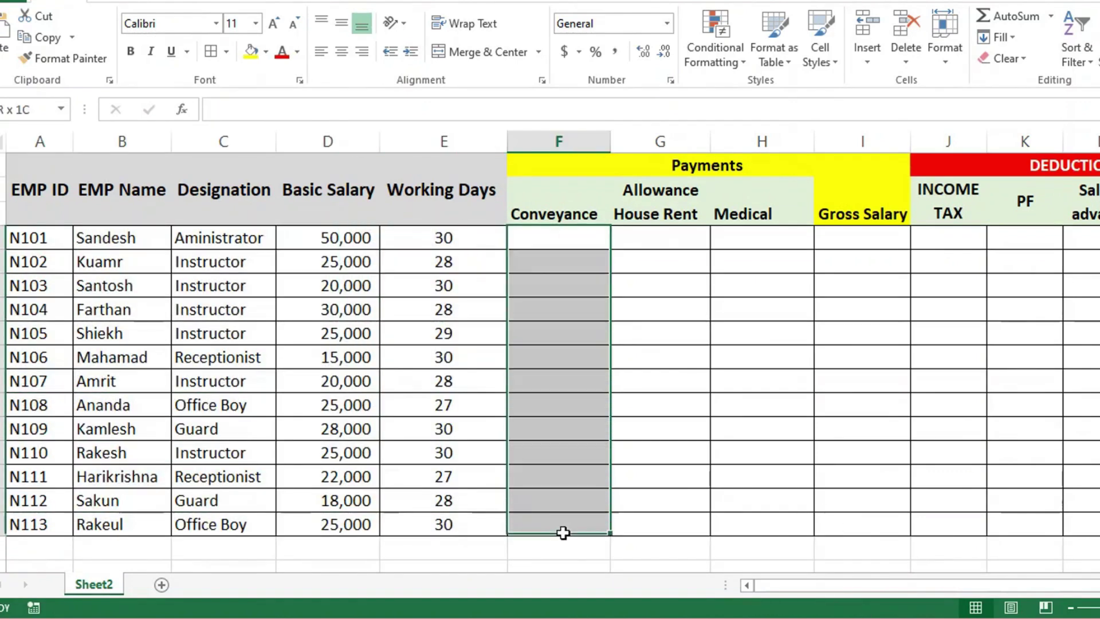
click(661, 244)
drag(662, 264, 680, 517)
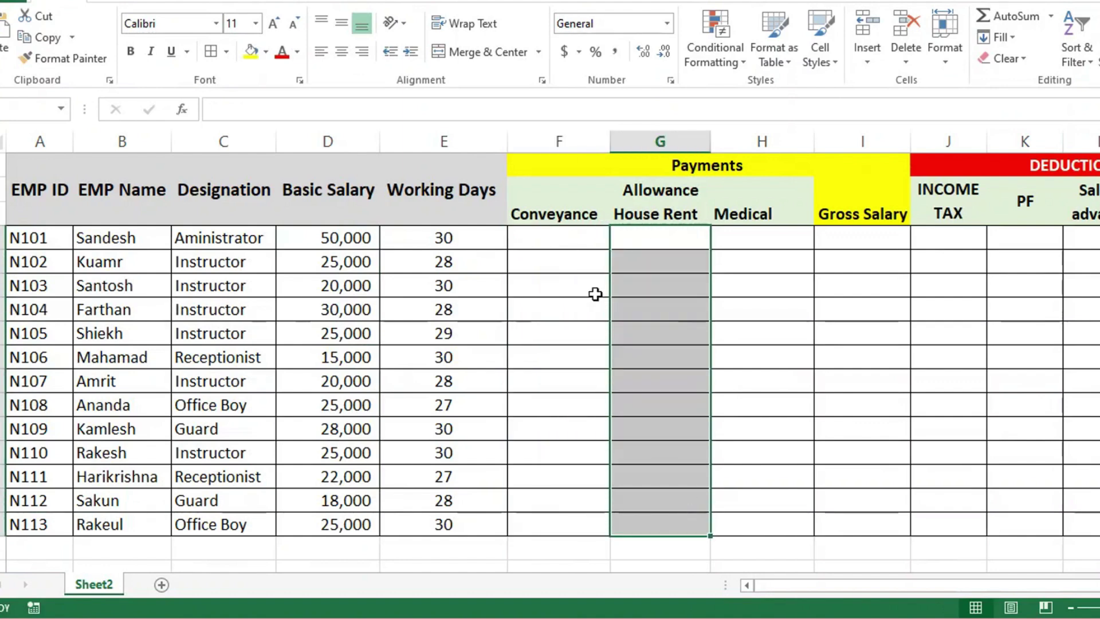
Step: Enter =IF(D5>=40000,D5*2.5%,D5*2%) in the first Conveyance cell
mouse_move(541, 239)
mouse_down()
mouse_move(774, 452)
mouse_move(818, 523)
mouse_up()
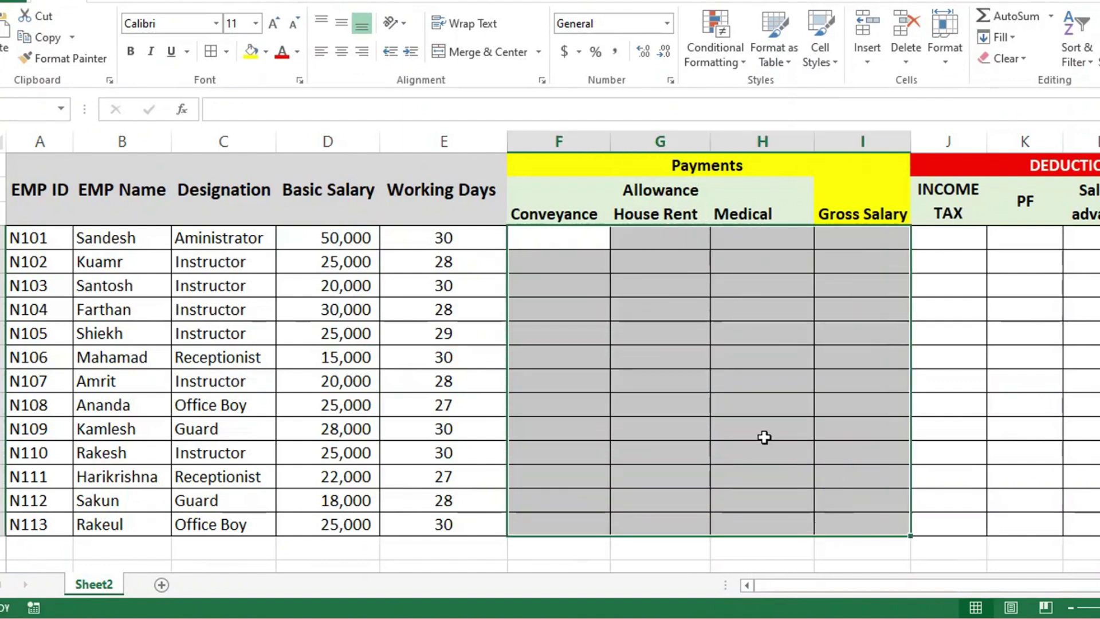
click(568, 242)
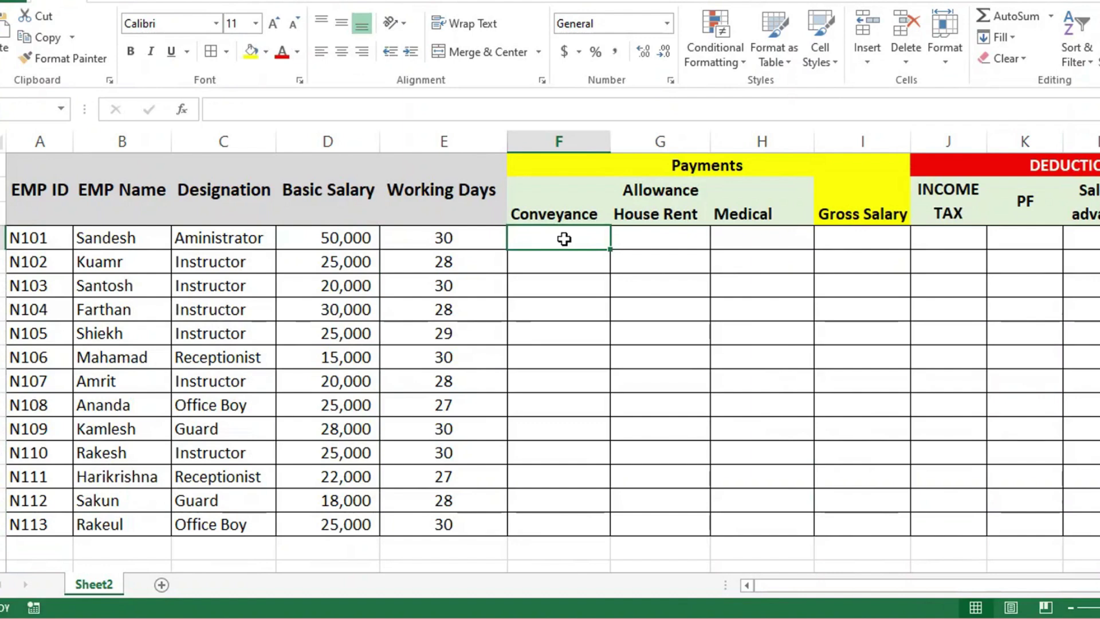
text(=I)
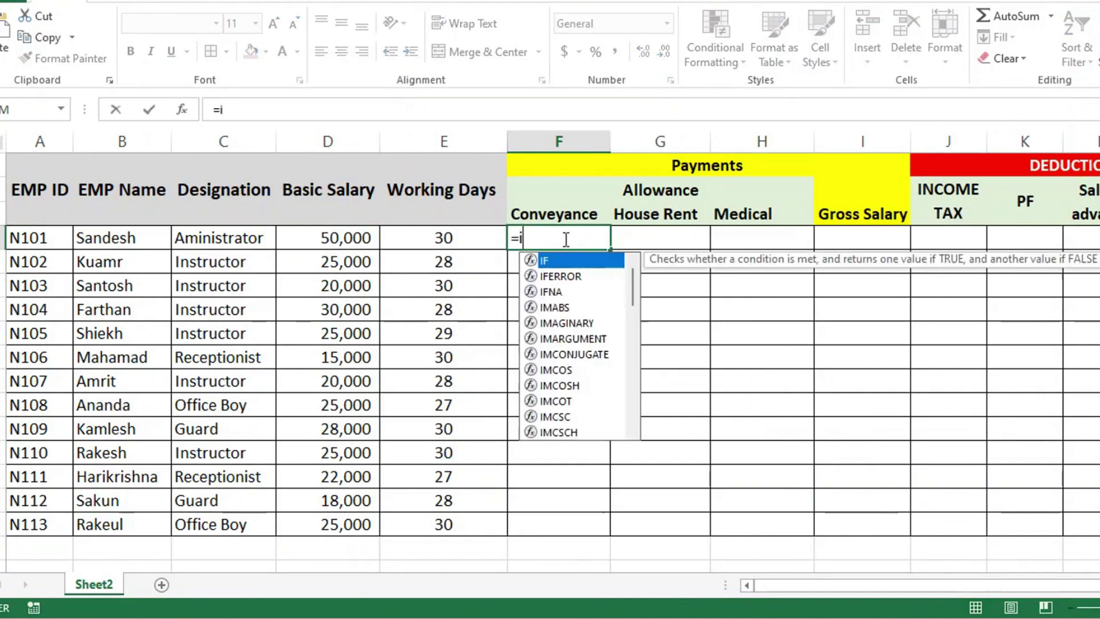
text(F()
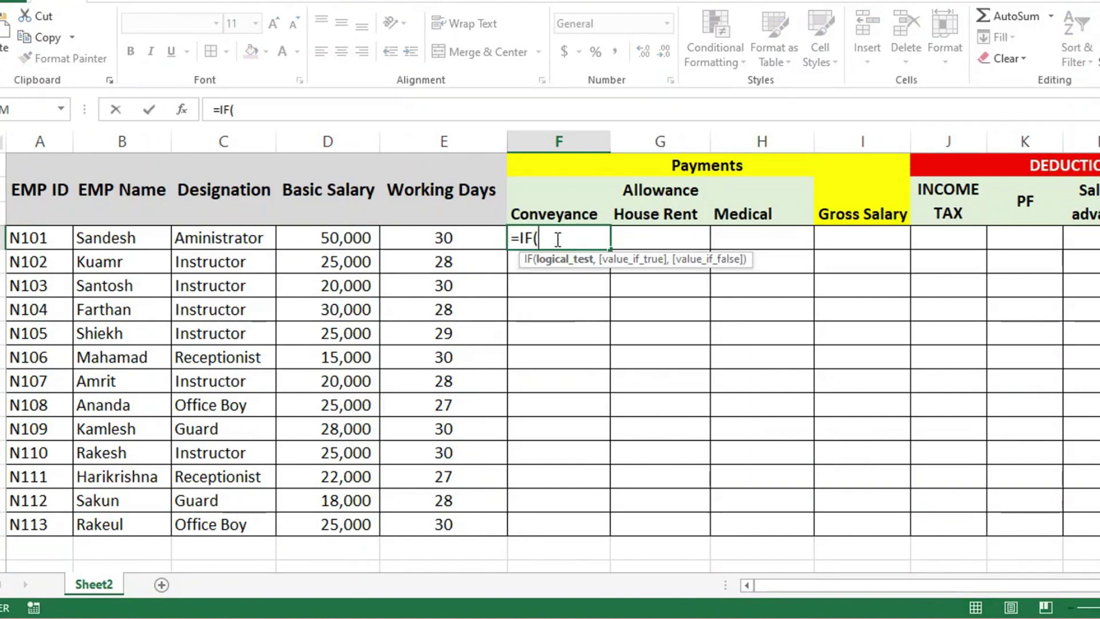
click(349, 236)
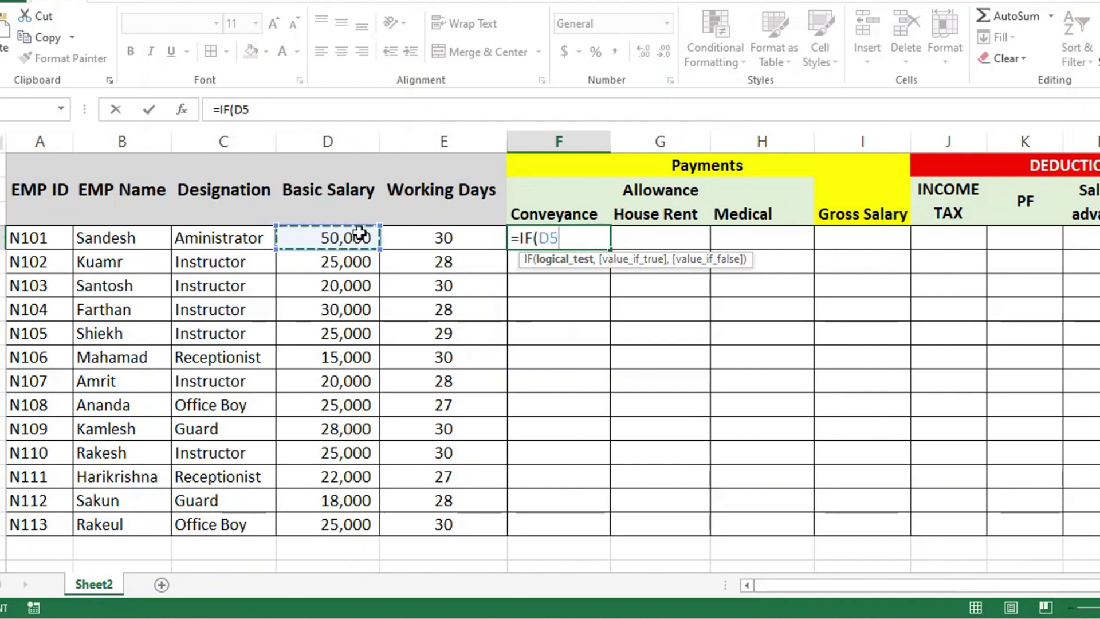
text(>=40000)
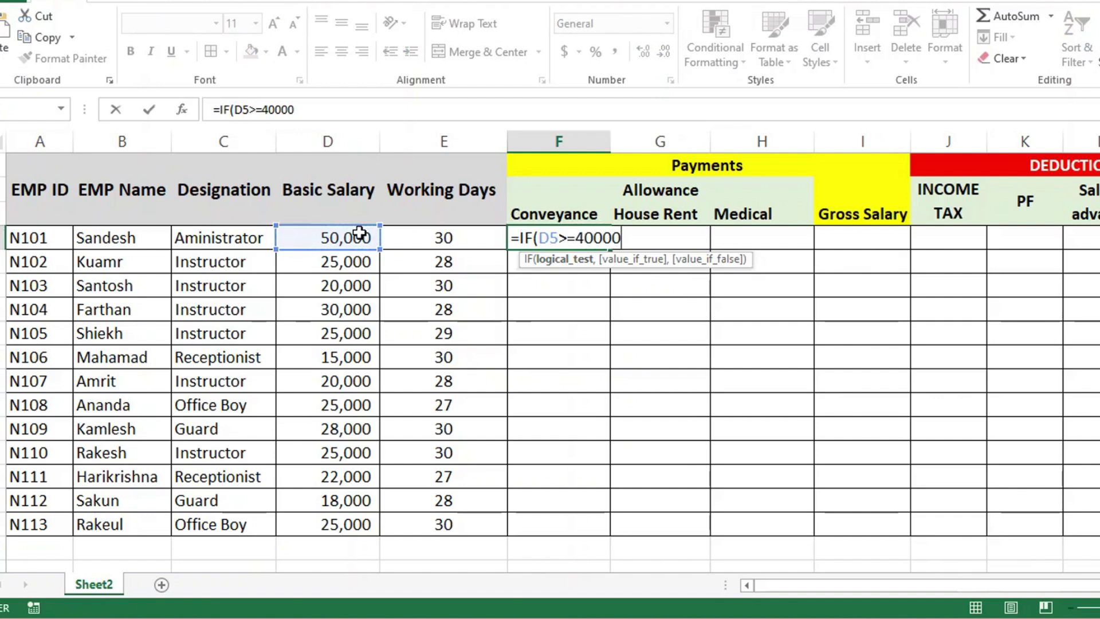
text(,)
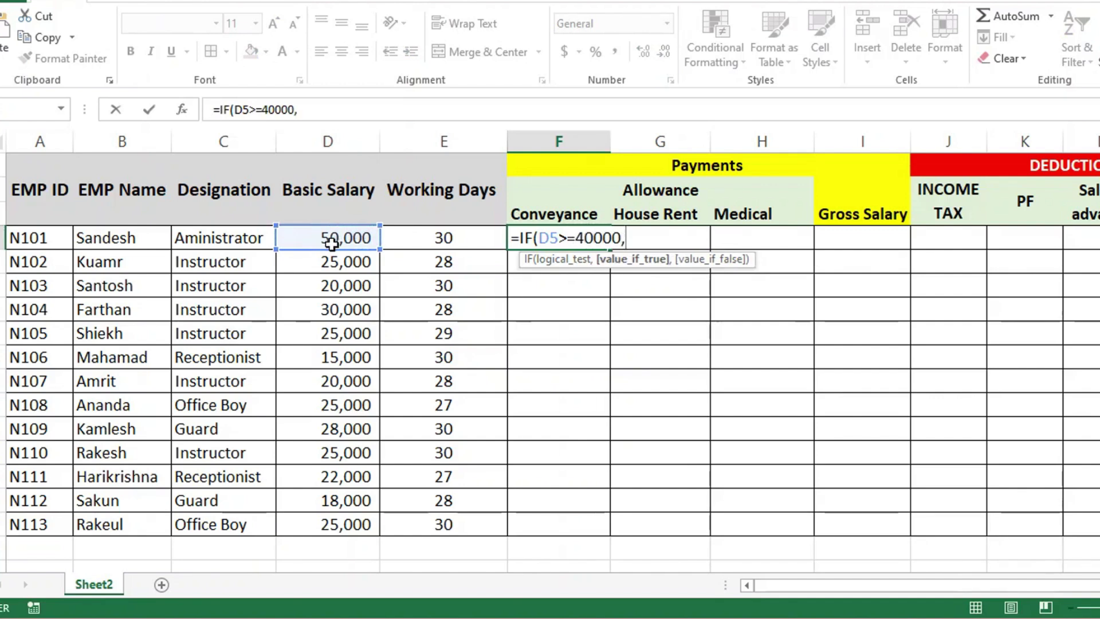
click(337, 240)
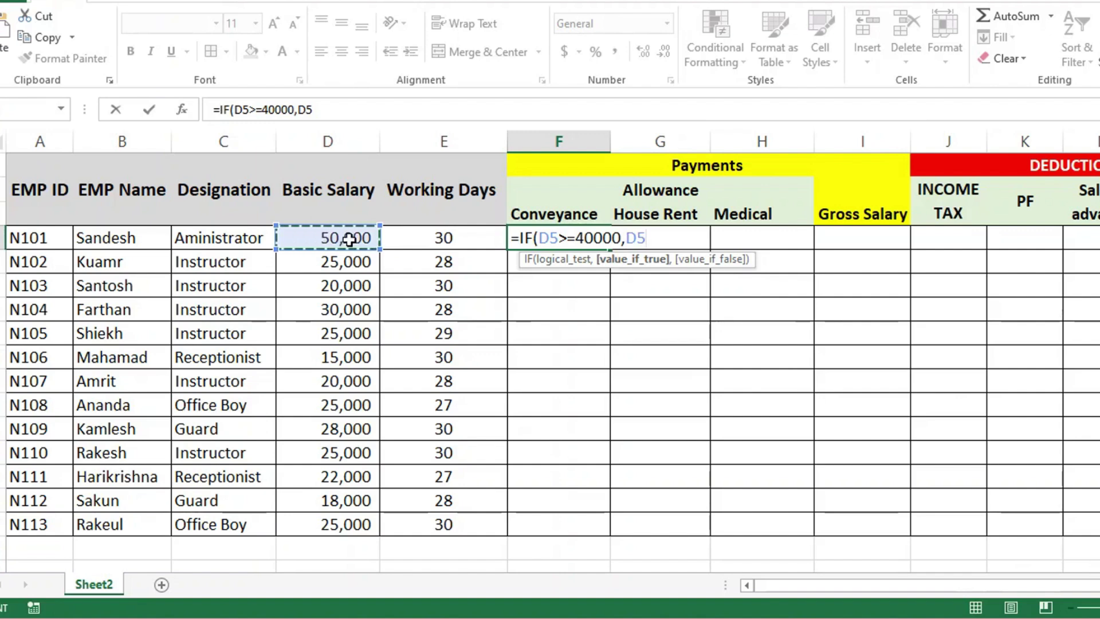
text(*2.)
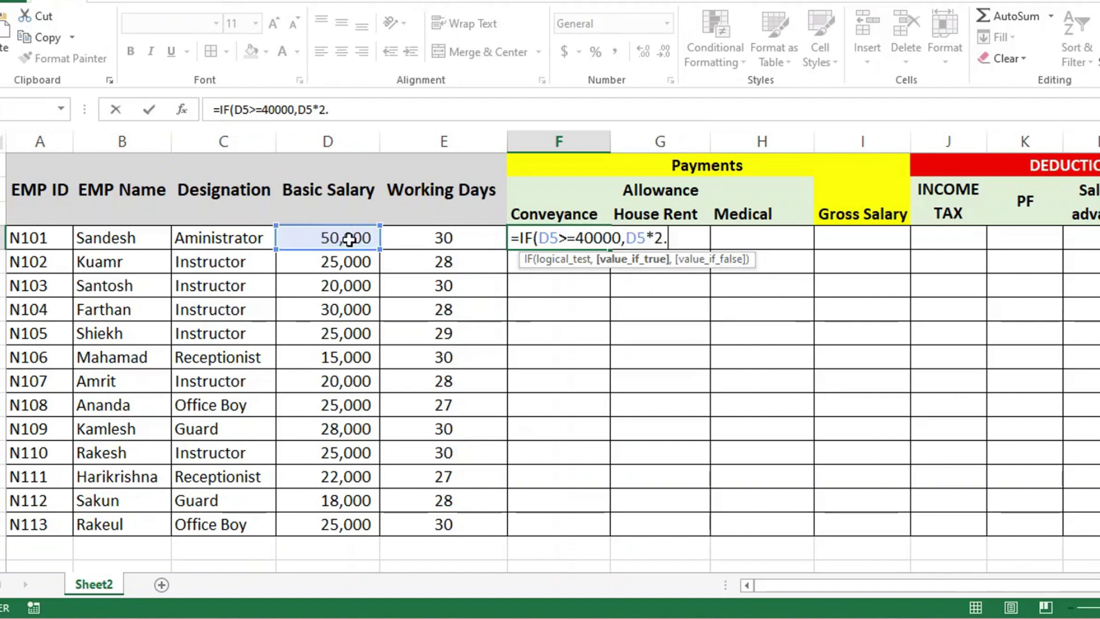
text(5%)
text(,)
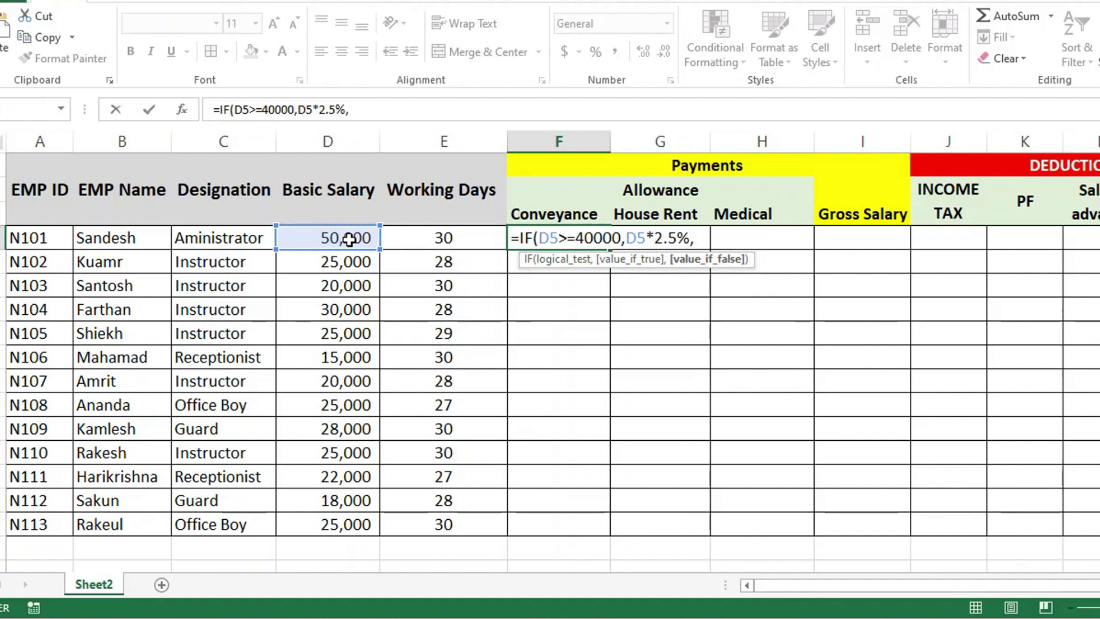
click(349, 239)
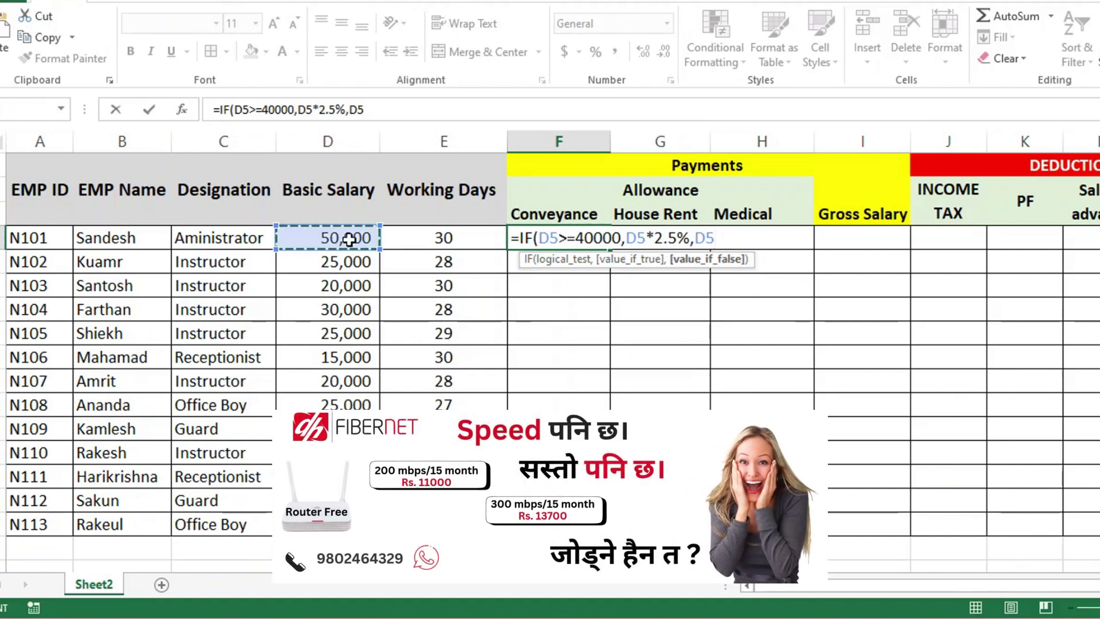
text(*2%)
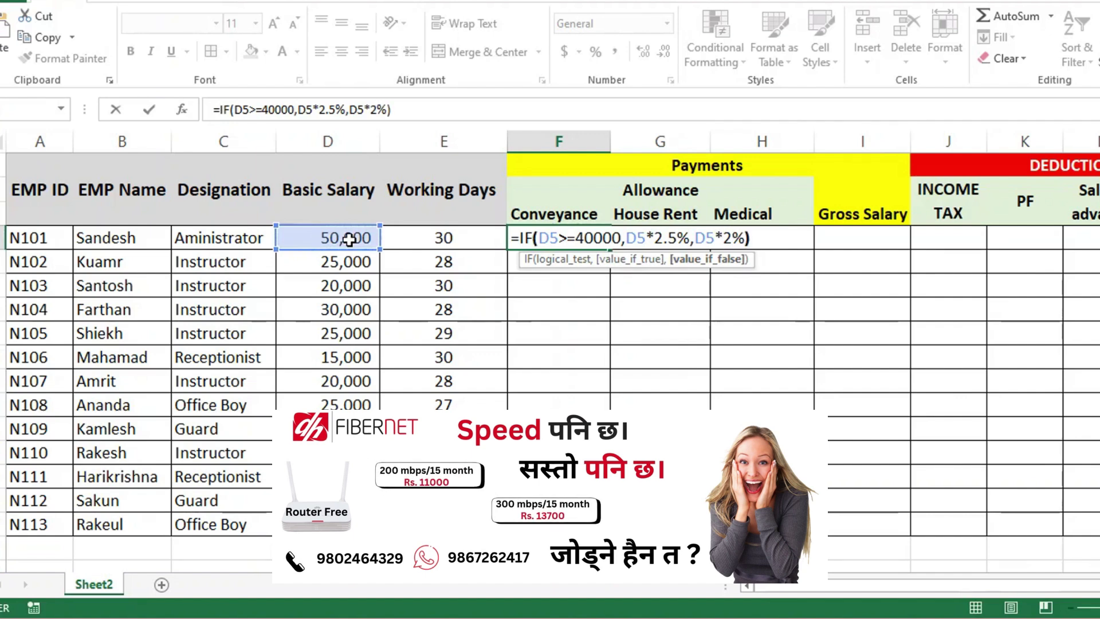
text())
key(Return)
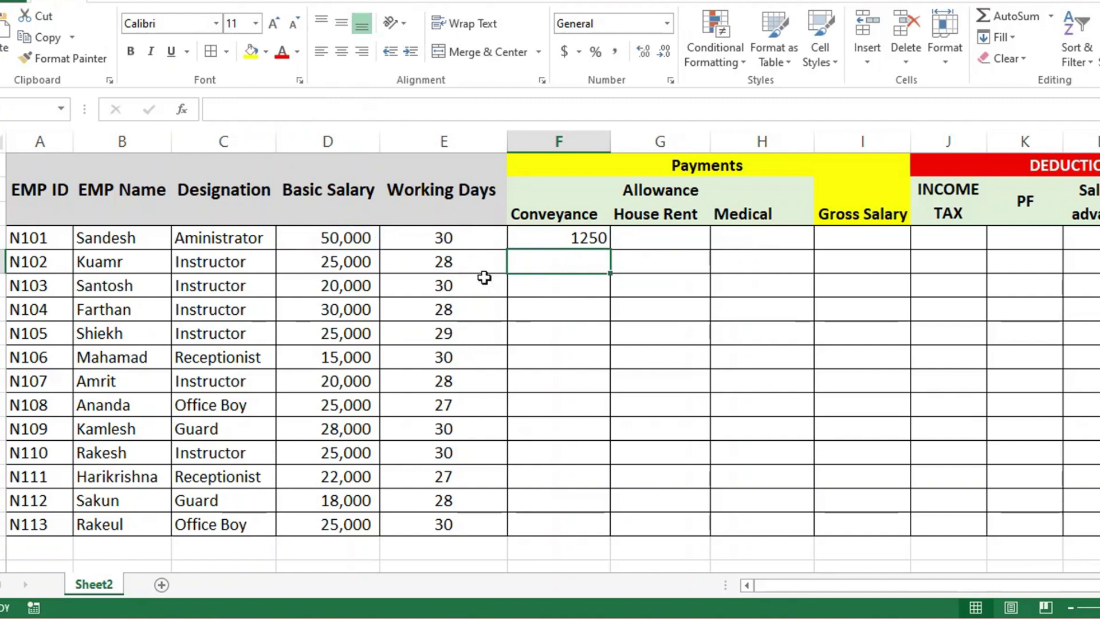
Step: Copy the Conveyance formula down to all 13 employees
click(564, 239)
drag(612, 251, 610, 527)
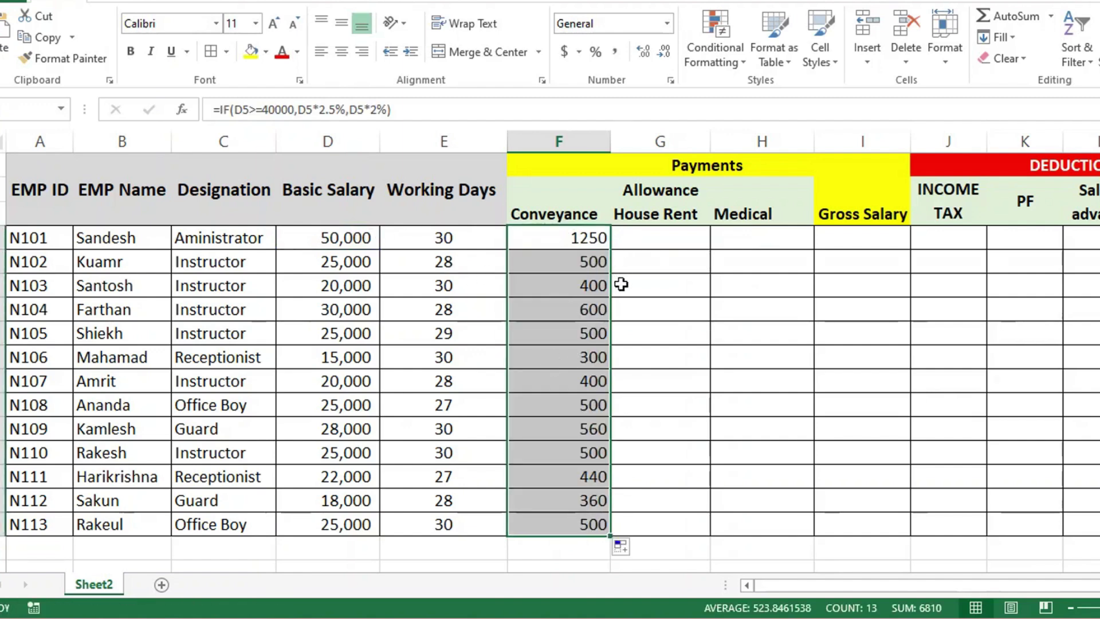
click(640, 243)
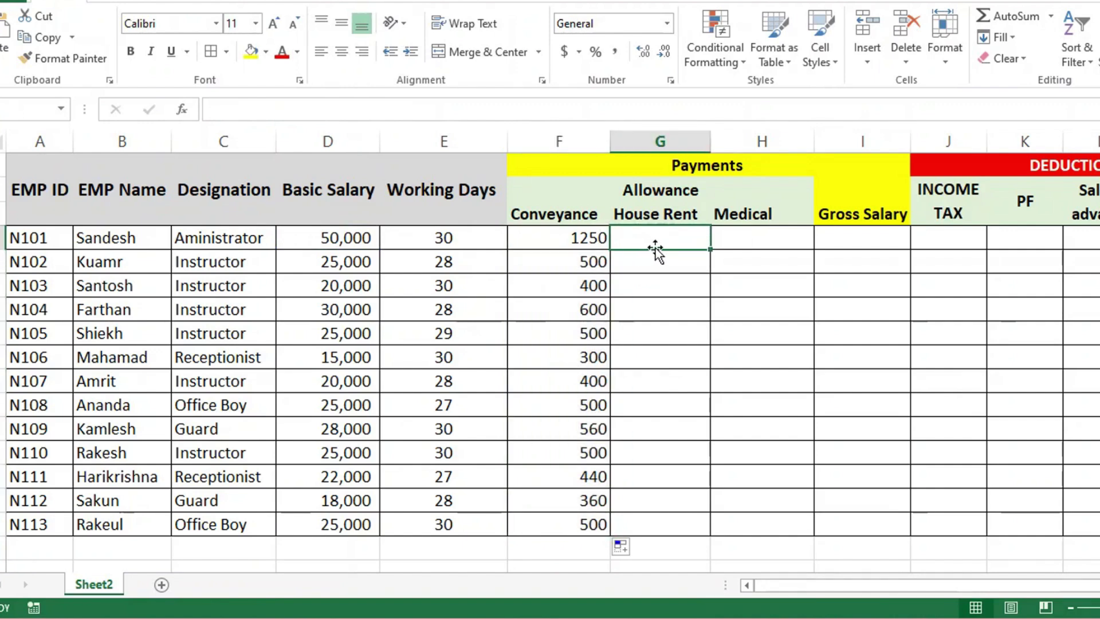
Step: Enter =IF(D5>=40000,D5*6%,D5*5%) in the first House Rent cell
text(=)
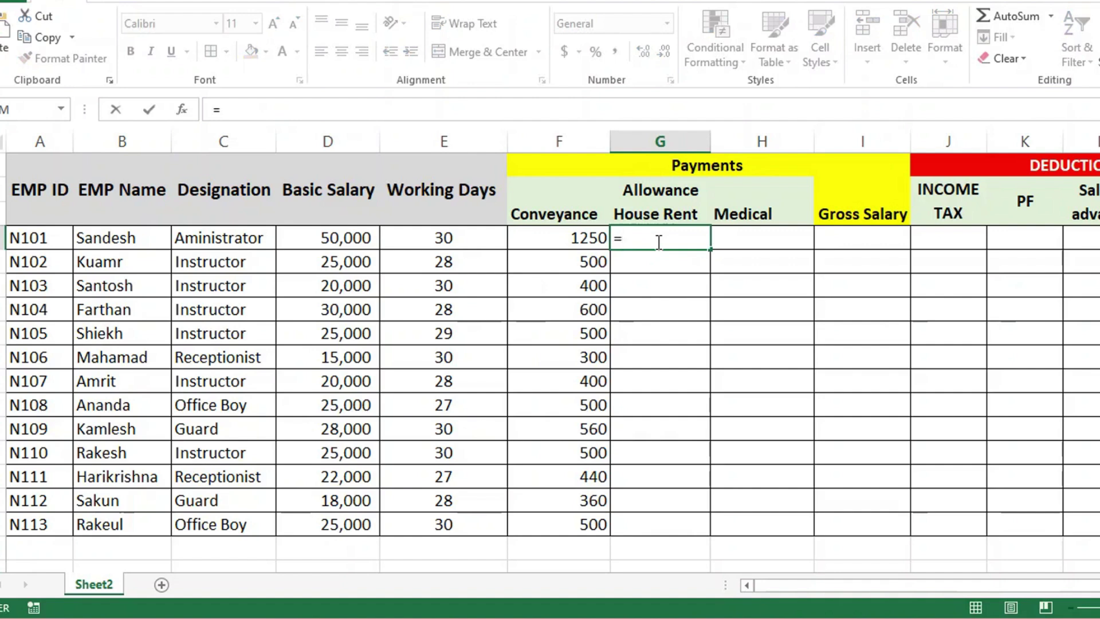
text(if)
key(Tab)
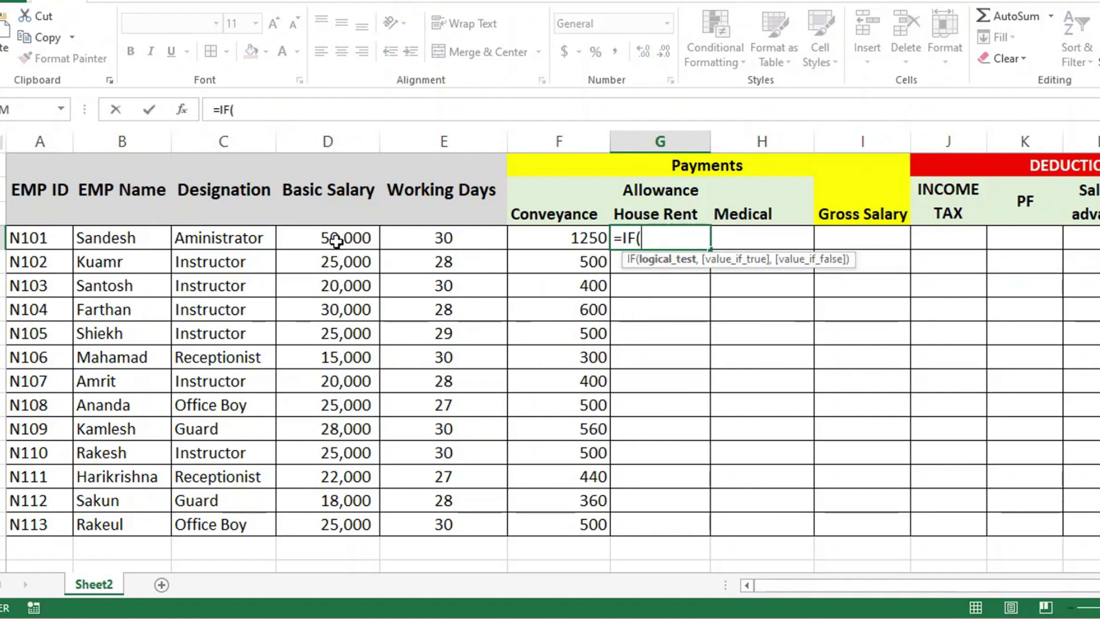
click(335, 240)
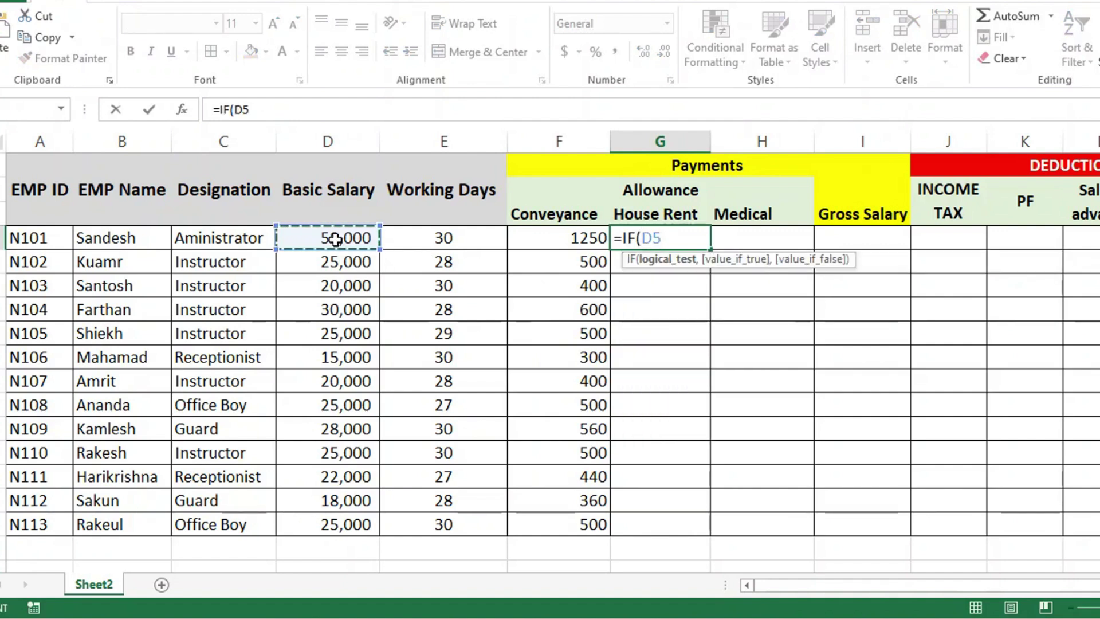
text(>=40)
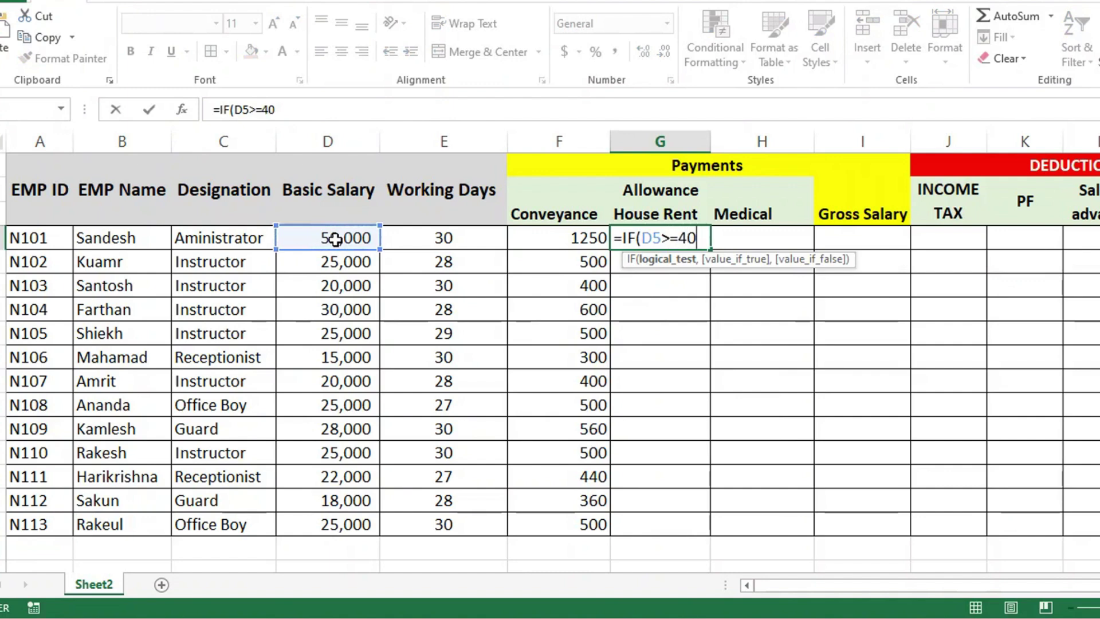
text(000,)
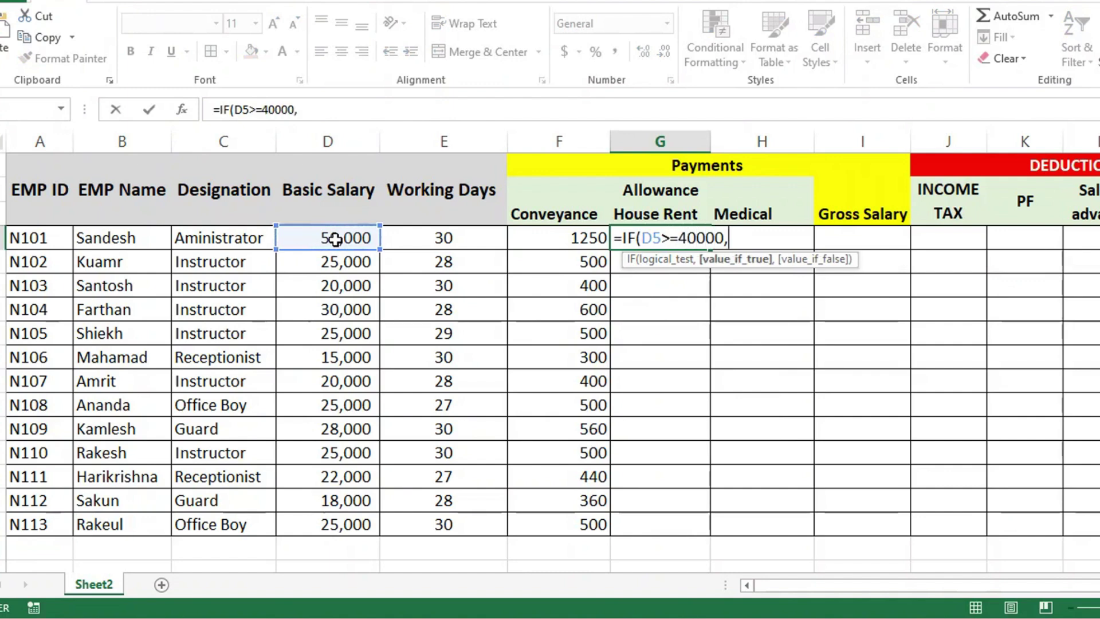
click(335, 240)
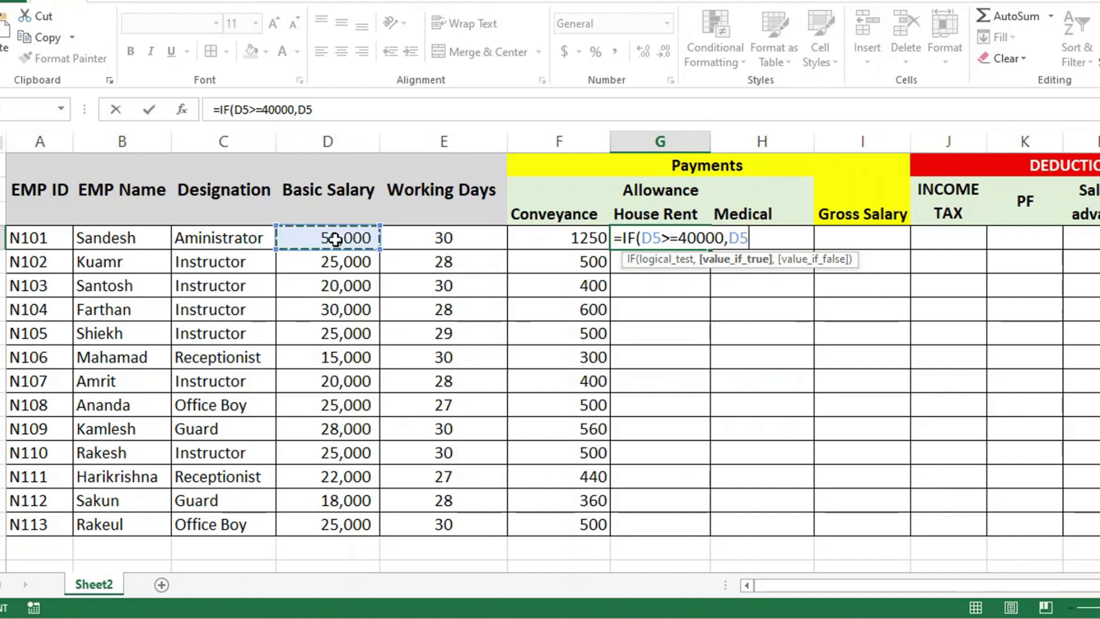
text(*6)
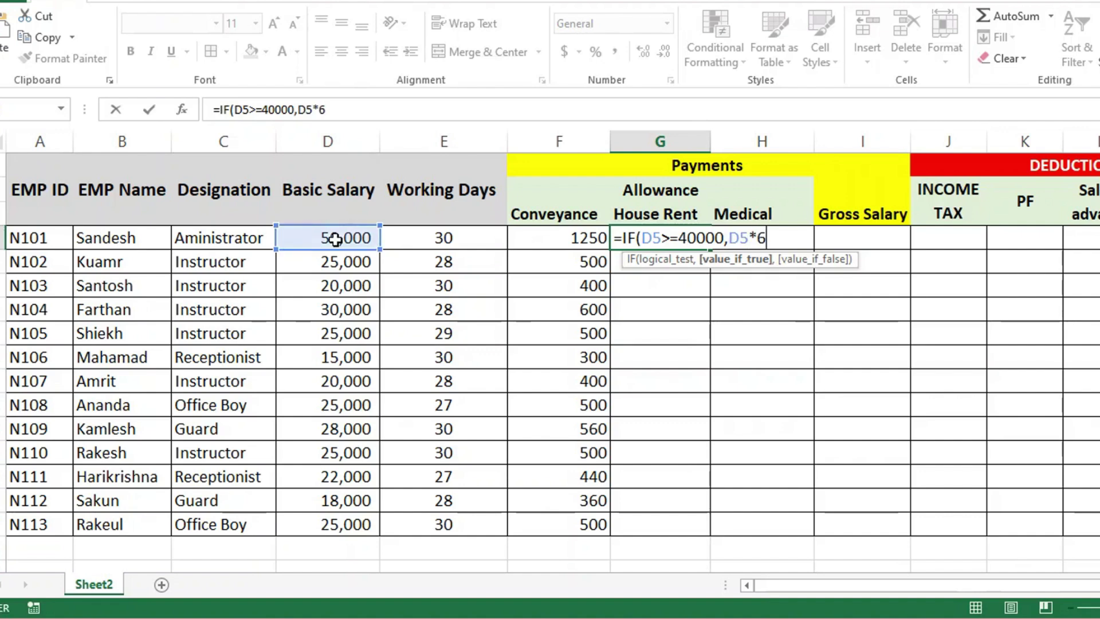
text(%,)
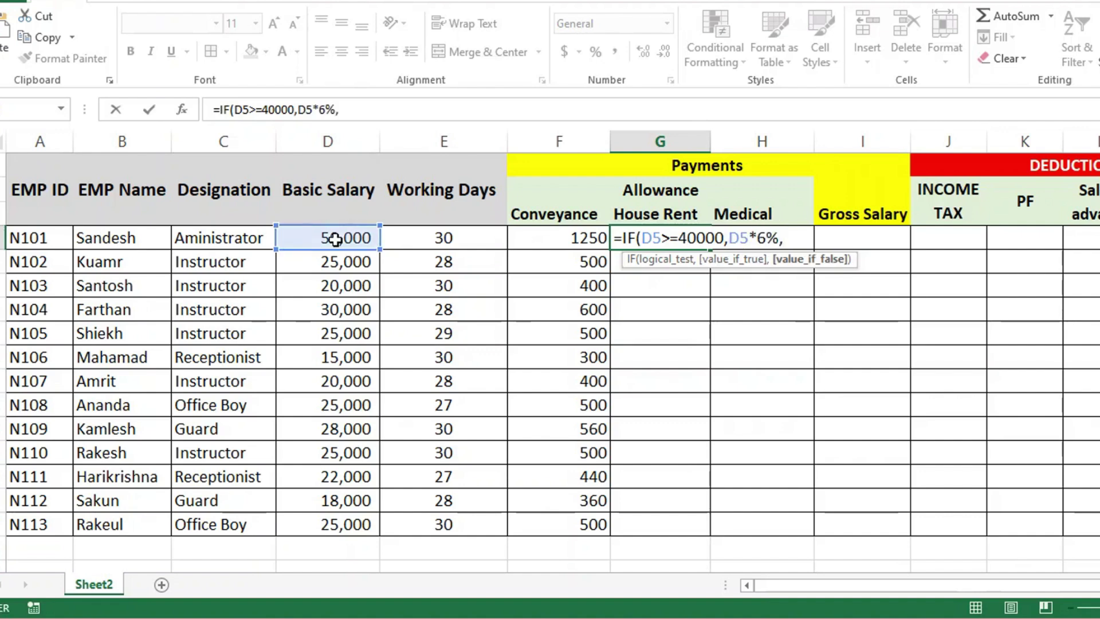
click(335, 239)
text(*6)
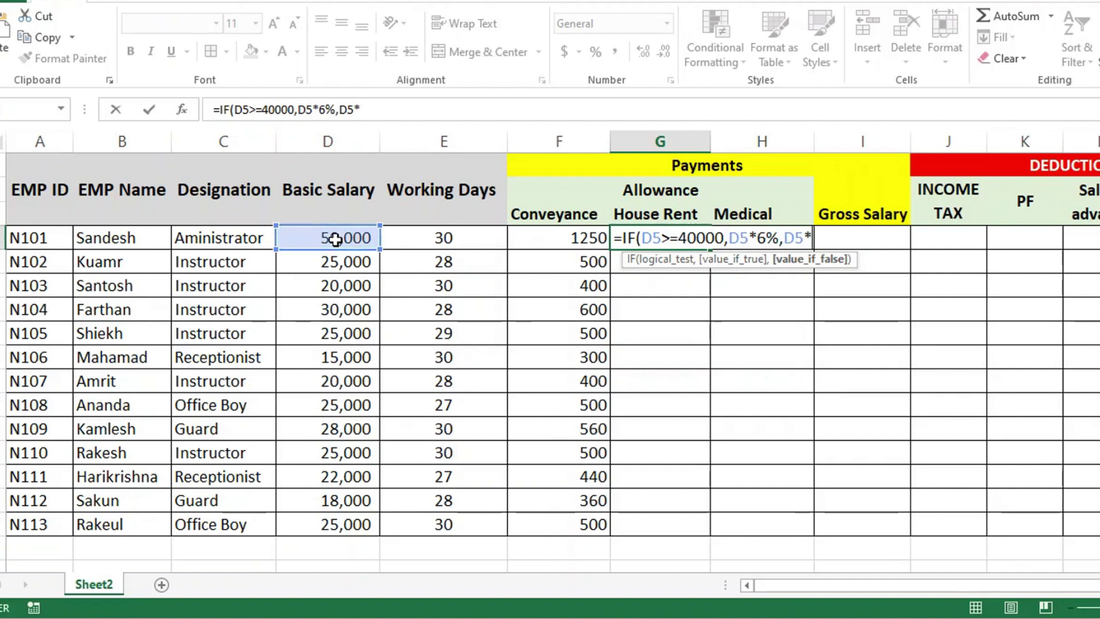
text(%)
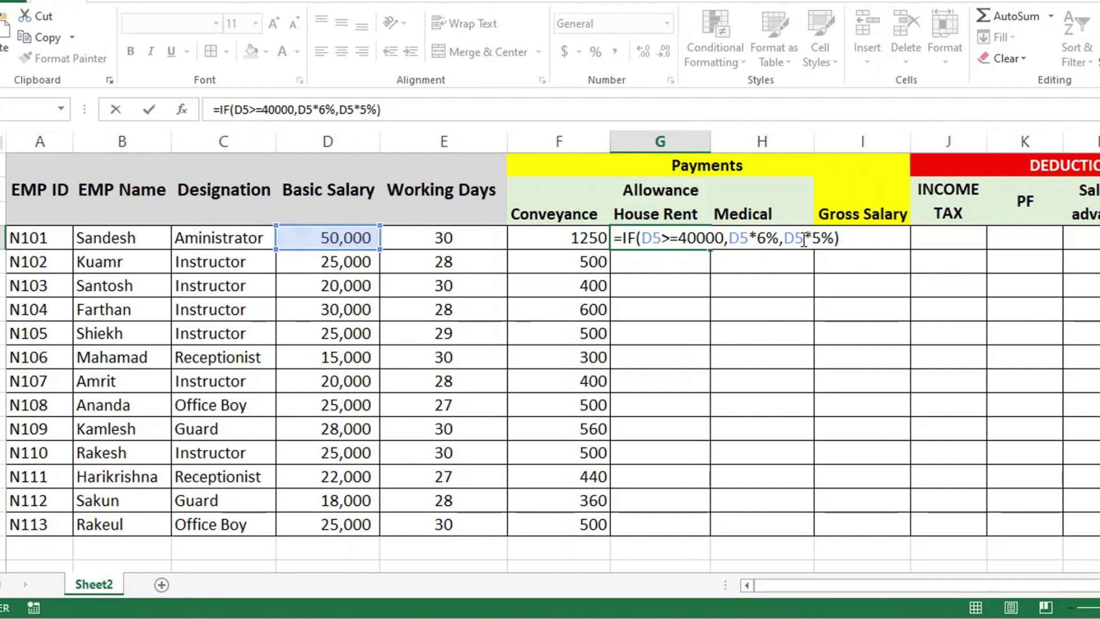
key(Return)
Step: Copy the House Rent formula down to all 13 employees
click(675, 236)
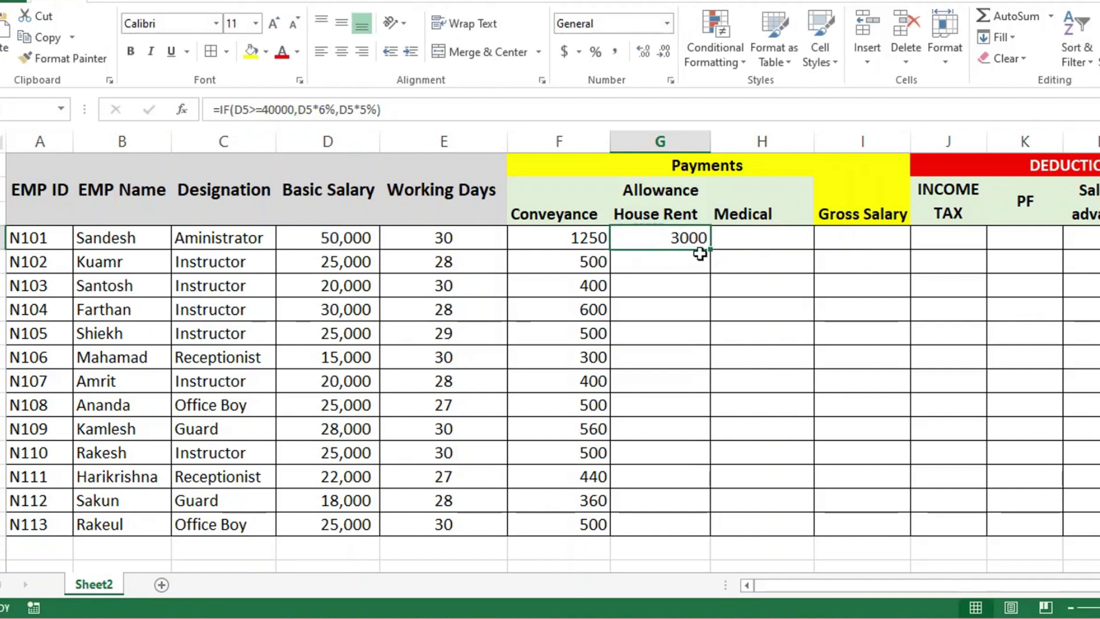
drag(711, 251, 713, 531)
click(743, 243)
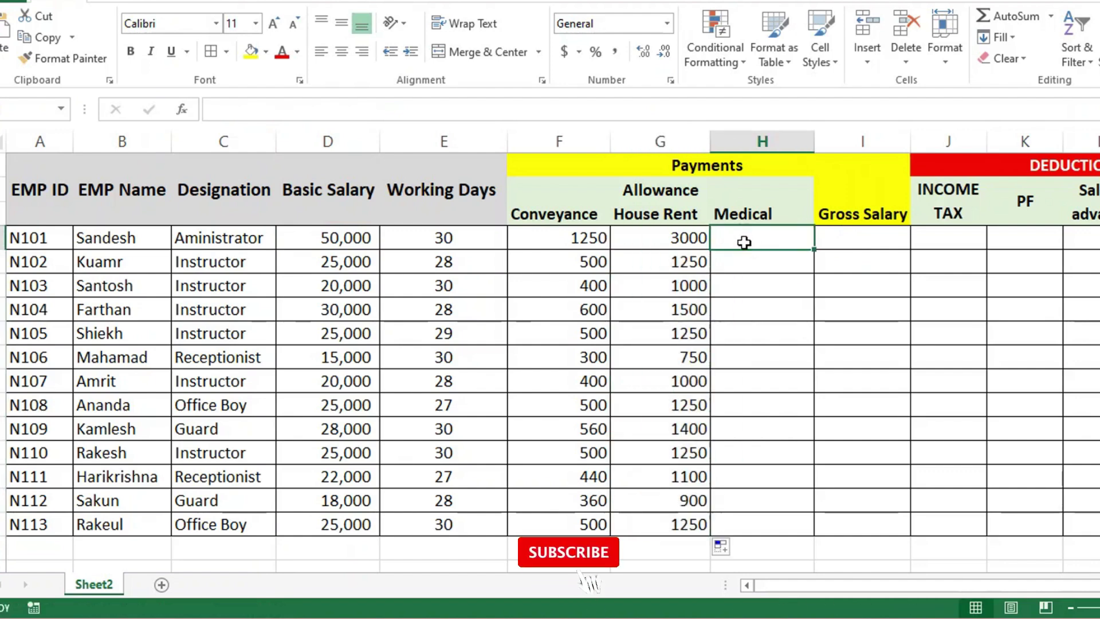
Step: Enter =IF(D5>=40000,D5*3.5%,D5*3%) in Medical cell H5
text(=i)
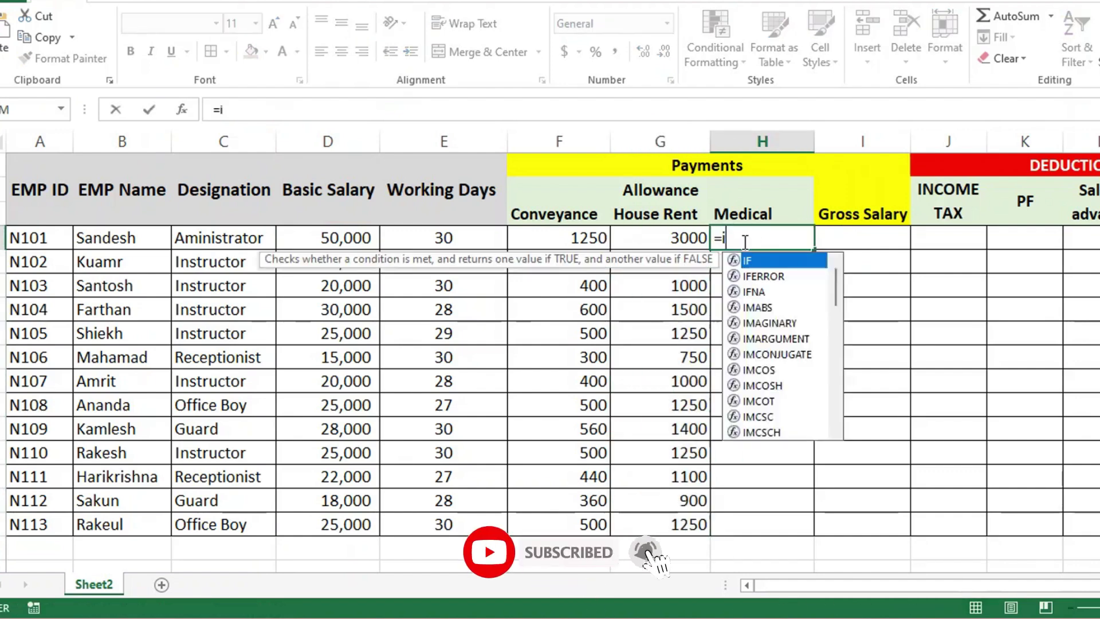
key(Tab)
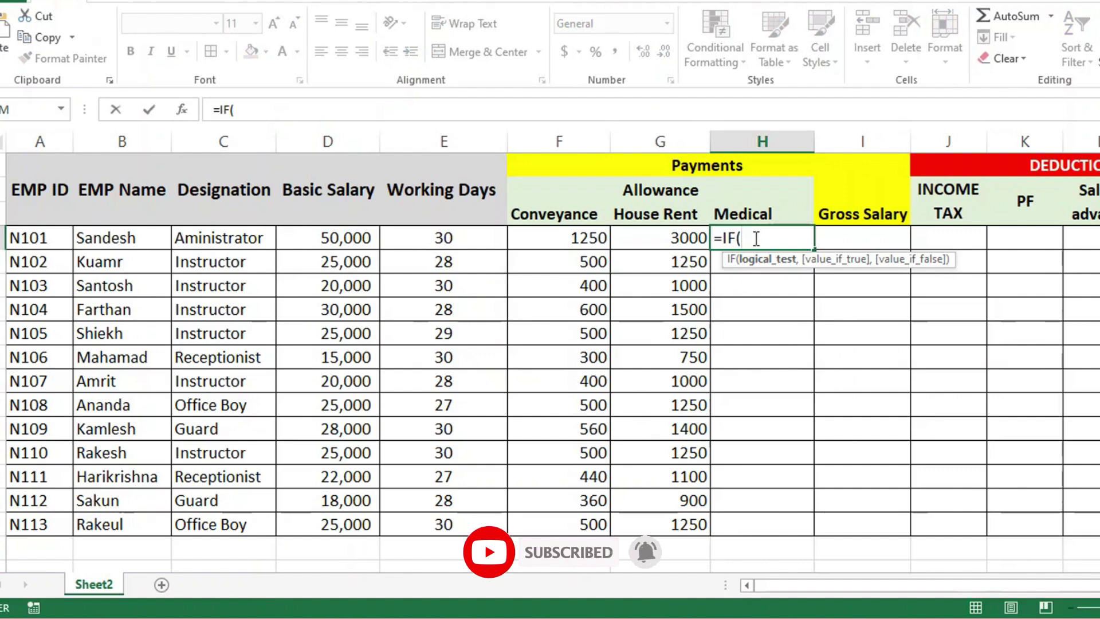
click(358, 237)
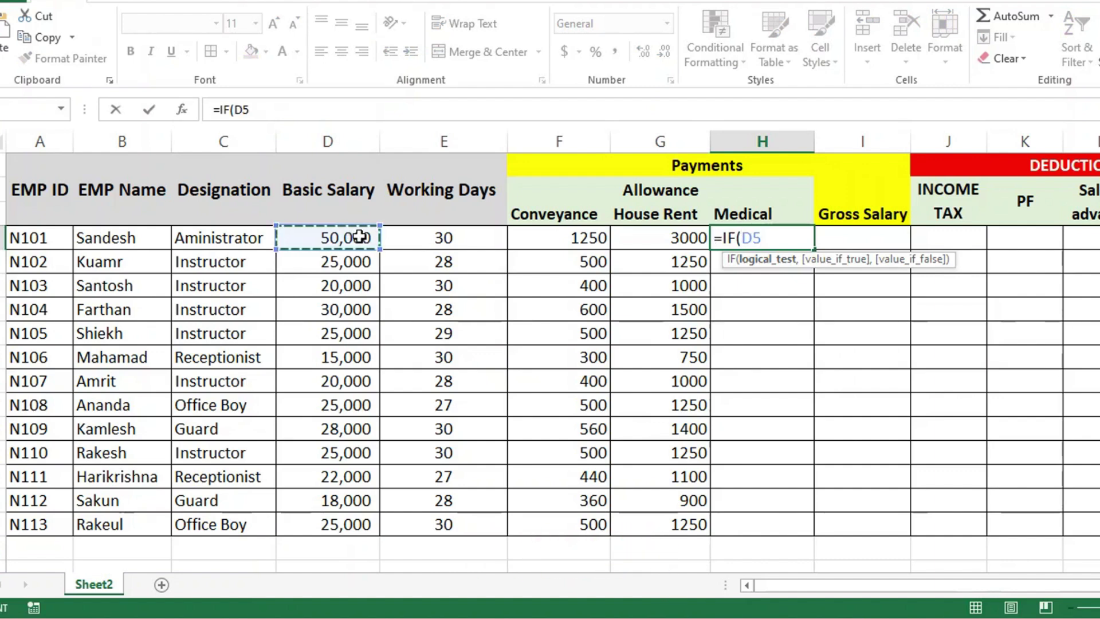
text(>=)
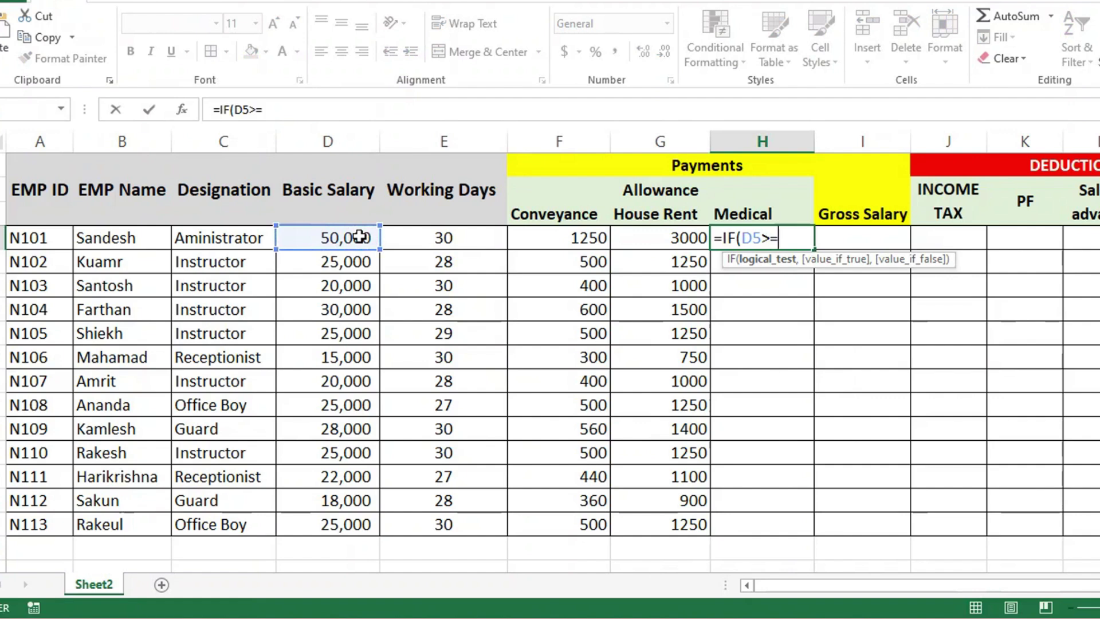
text(1)
key(BackSpace)
text(40000,)
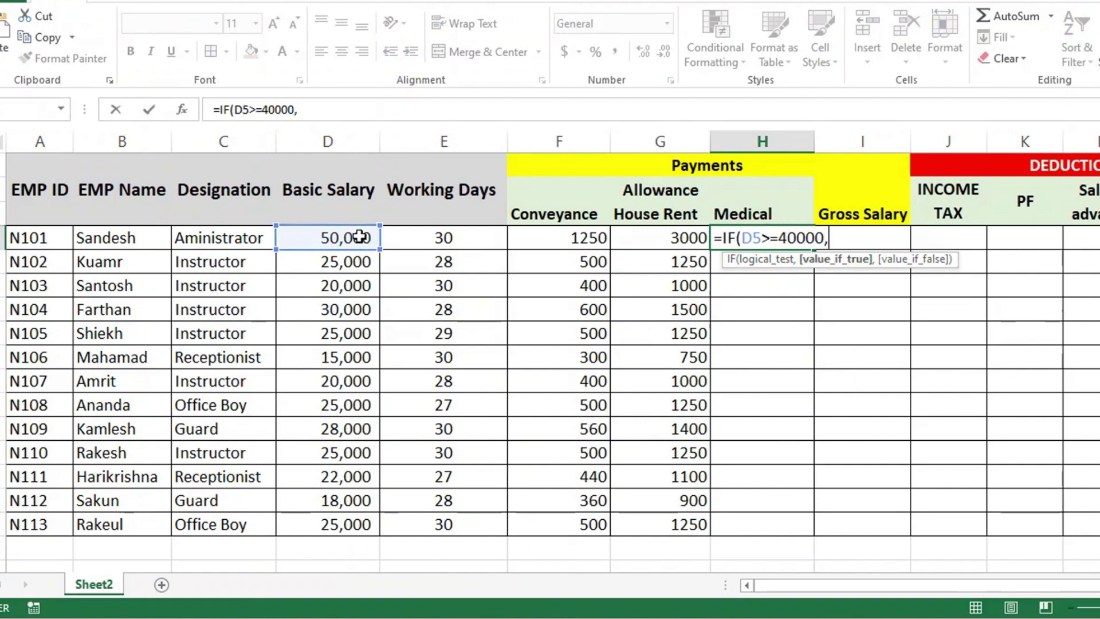
click(330, 237)
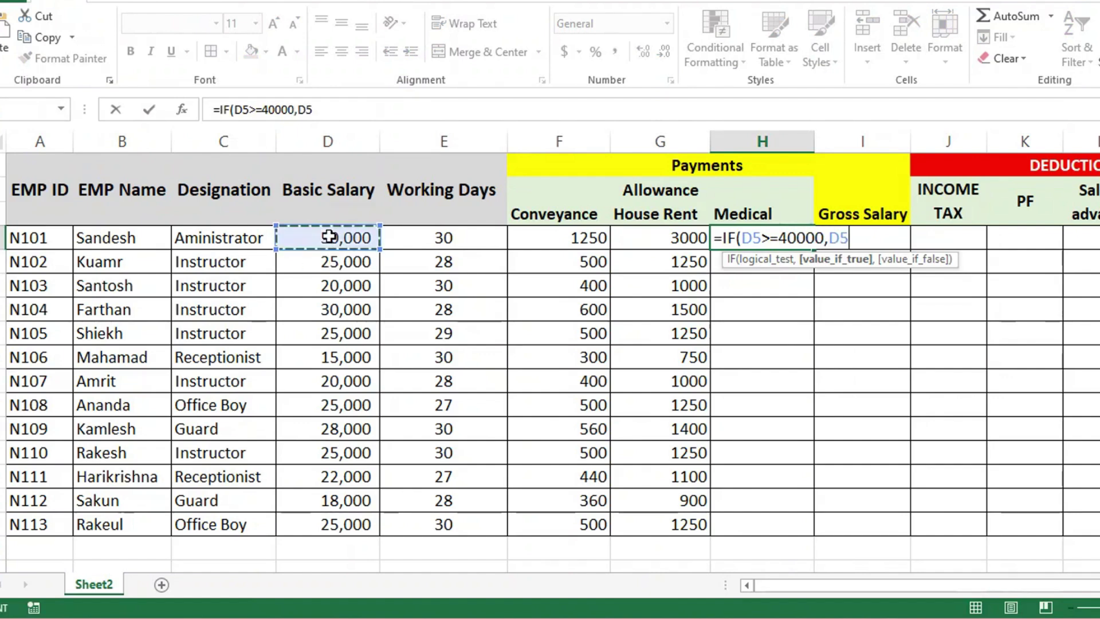
text(*)
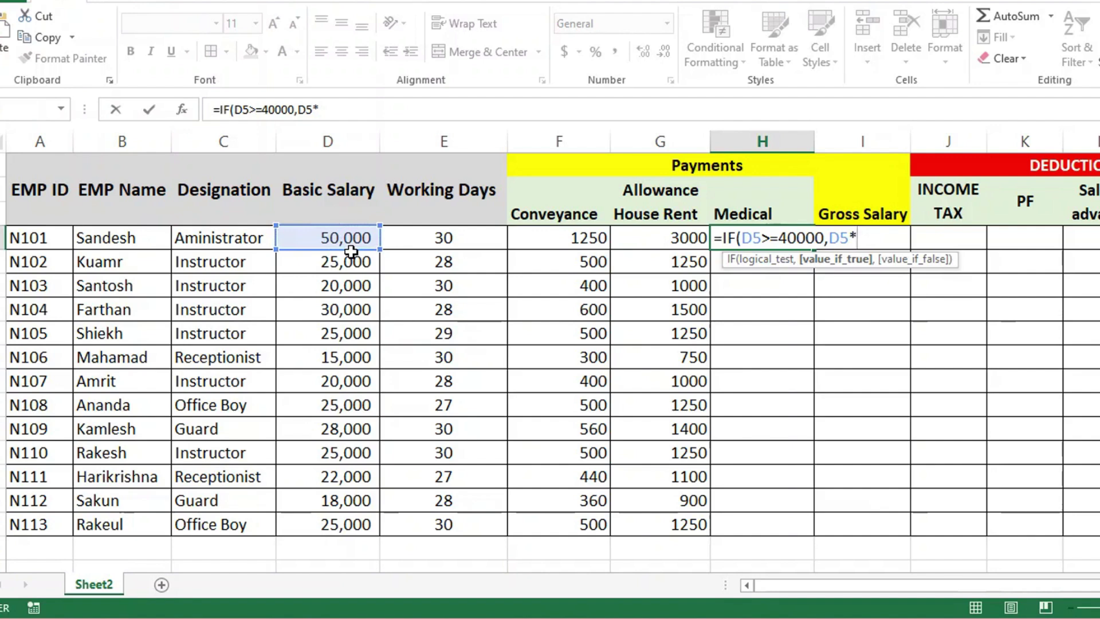
text(3.5%)
text(,)
click(352, 237)
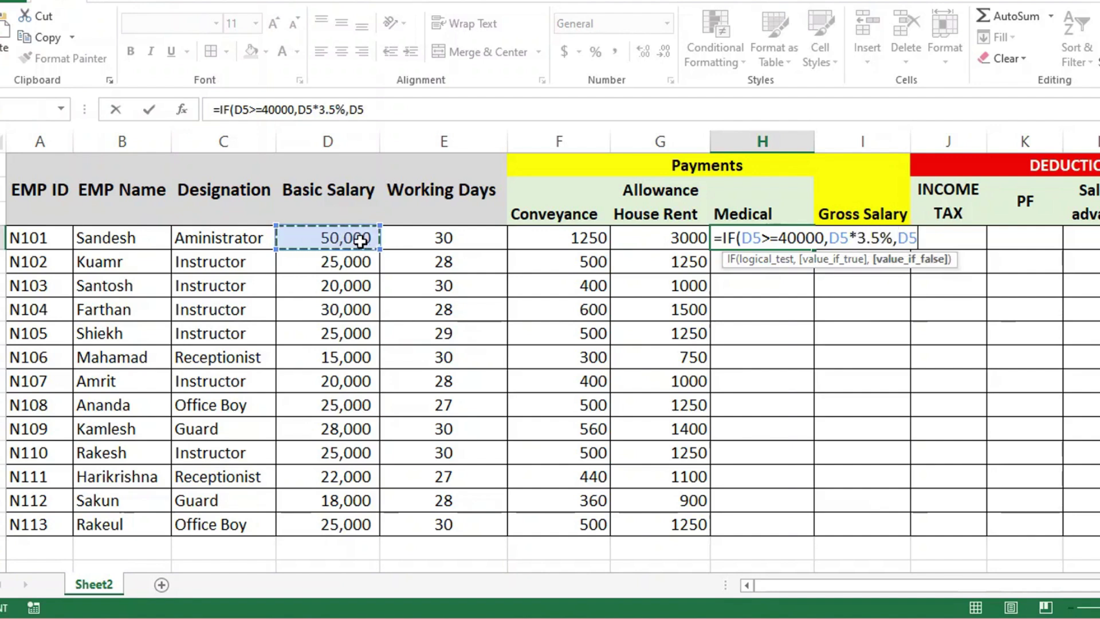
text(*3%)
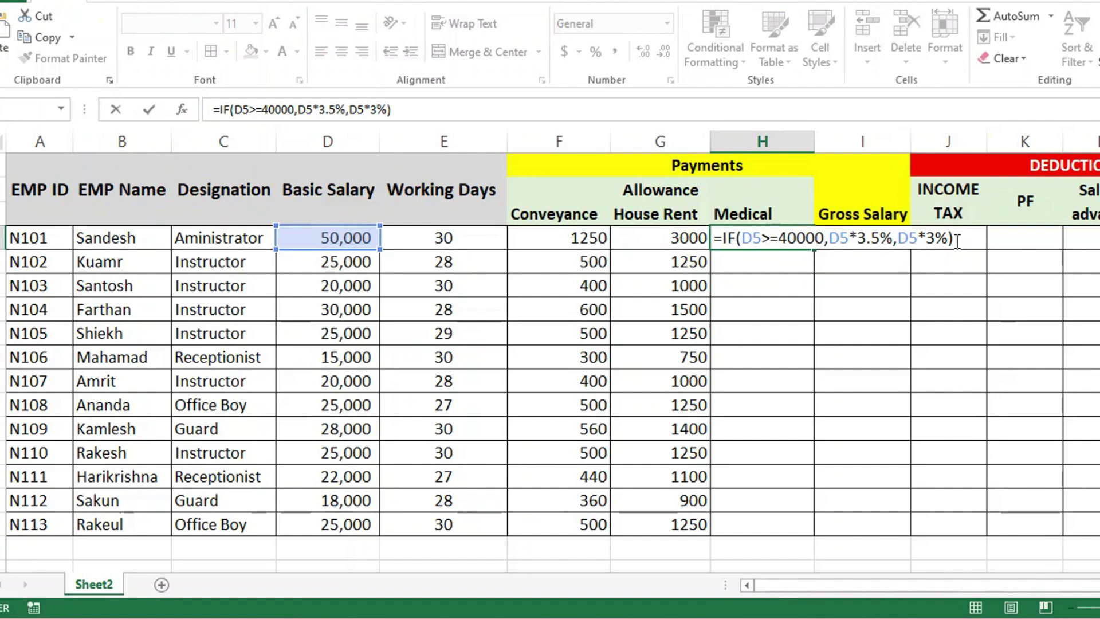
key(Return)
Step: Copy the Medical formula from H5 down to H17
click(783, 245)
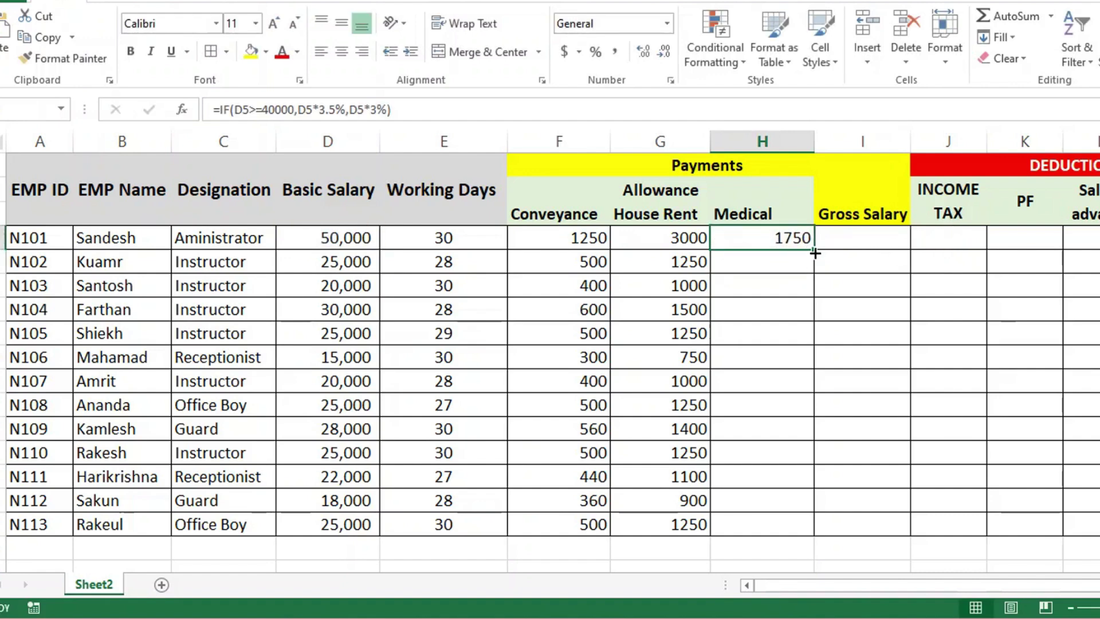
drag(815, 252, 813, 532)
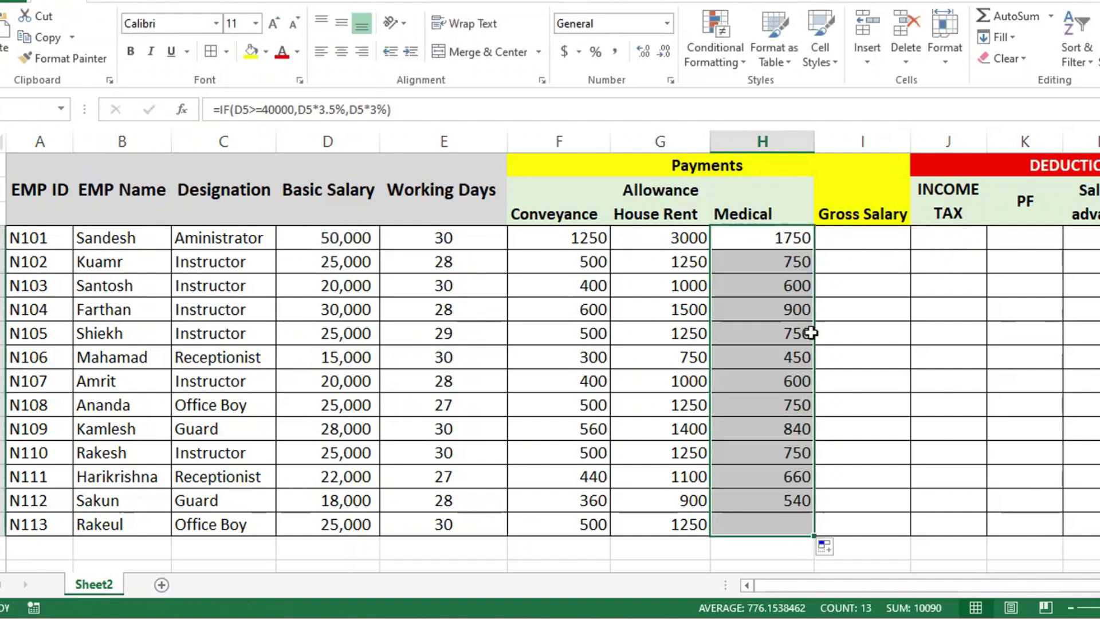
click(855, 239)
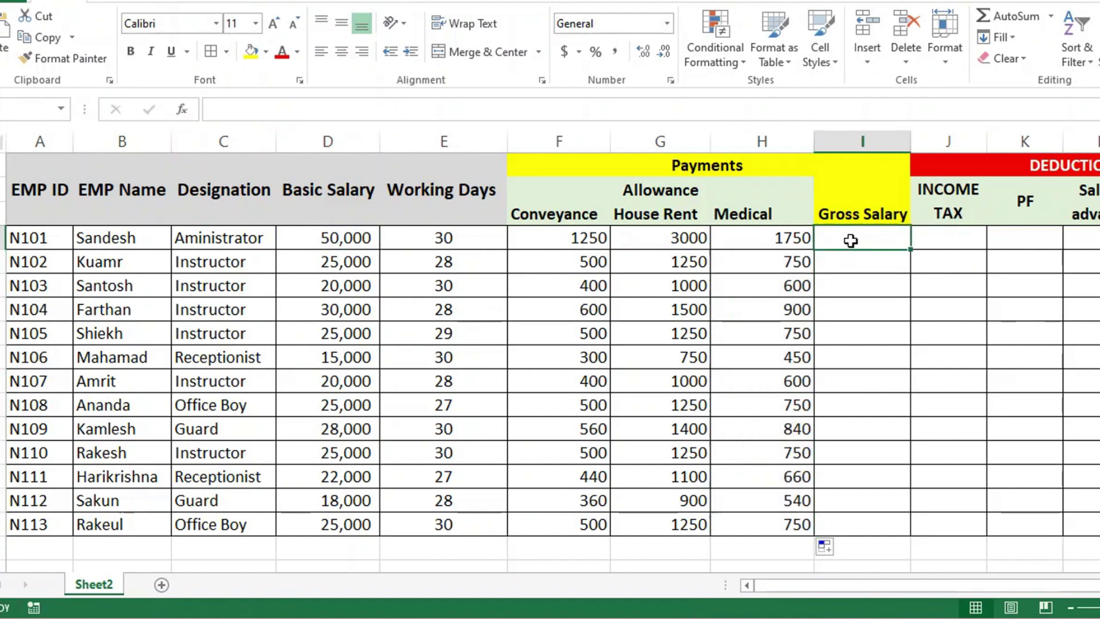
Step: Enter =SUM(F5:H5)+D5/31*E5 in Gross Salary cell I5
text(=)
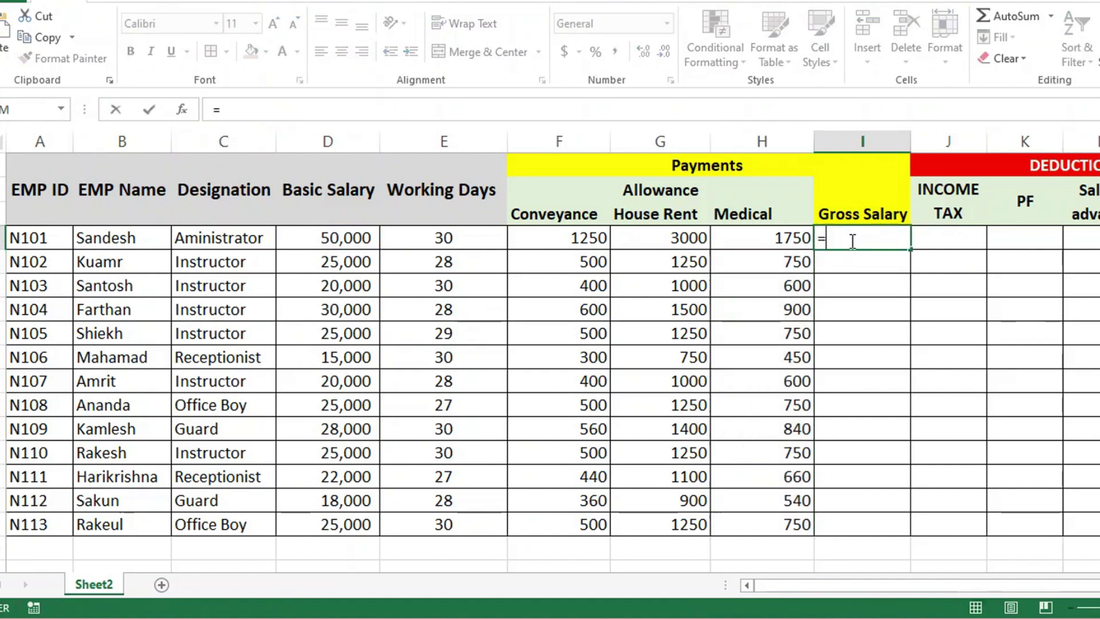
text(sum)
key(Tab)
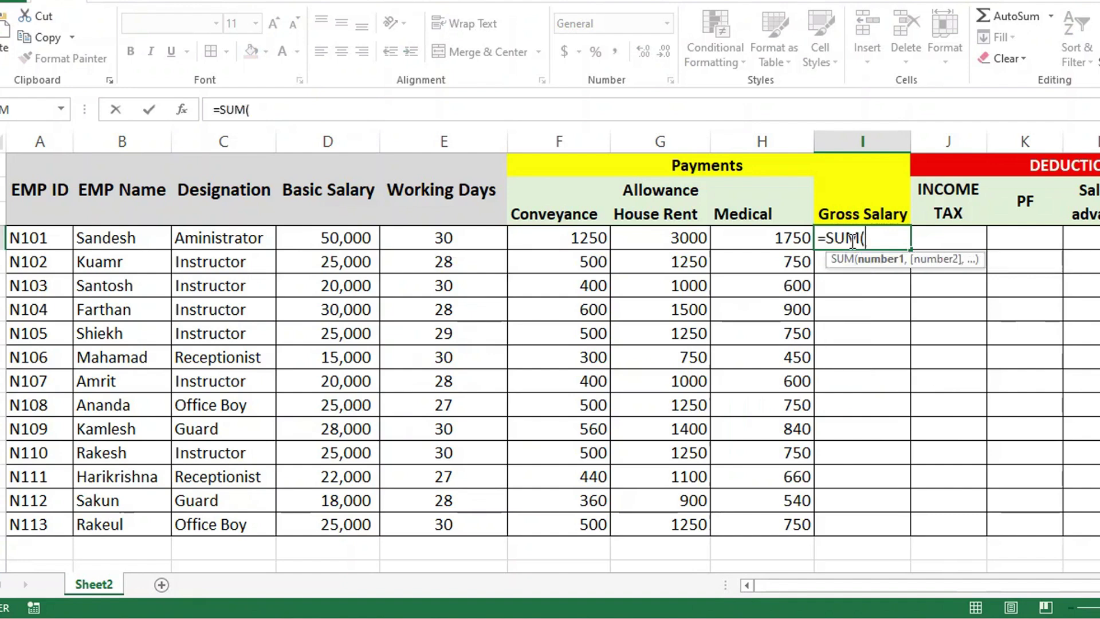
drag(551, 236, 759, 242)
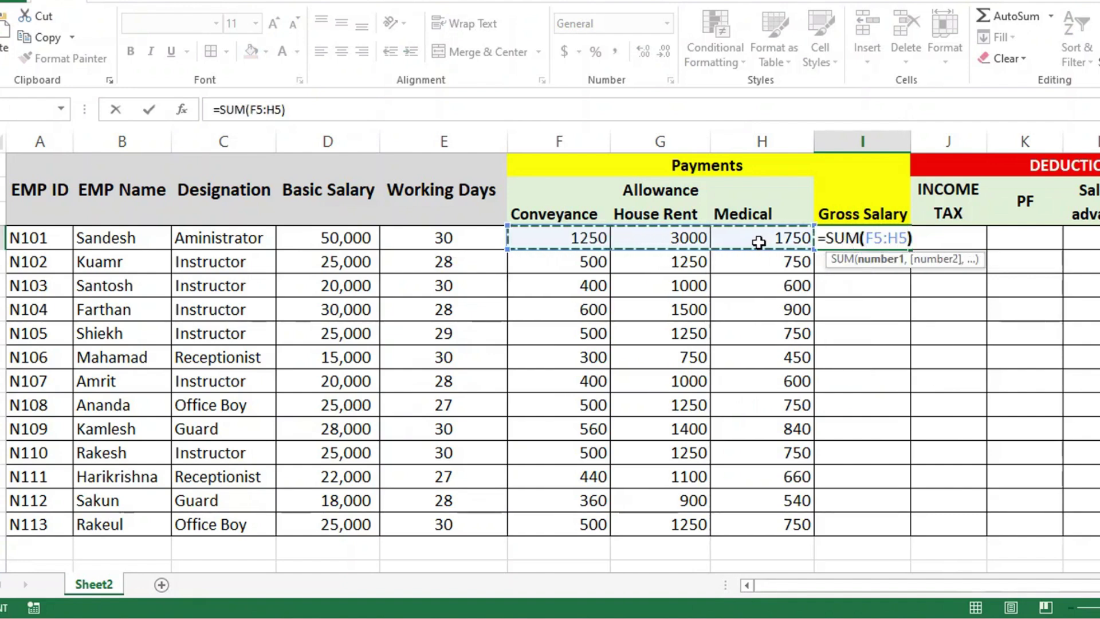
text())
drag(918, 243, 822, 241)
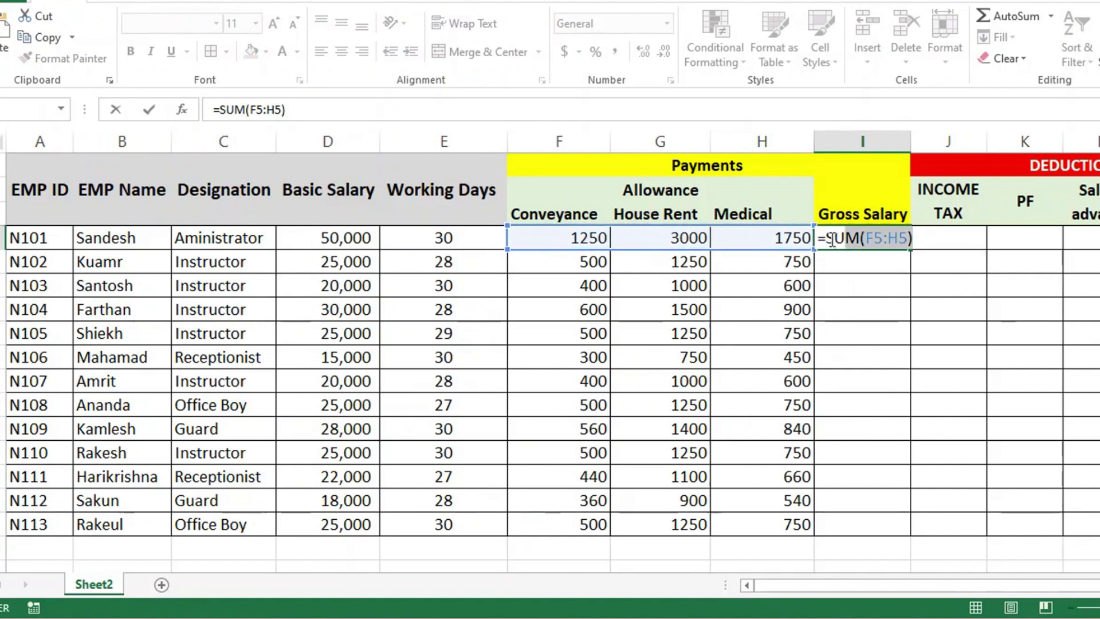
click(910, 238)
text(+)
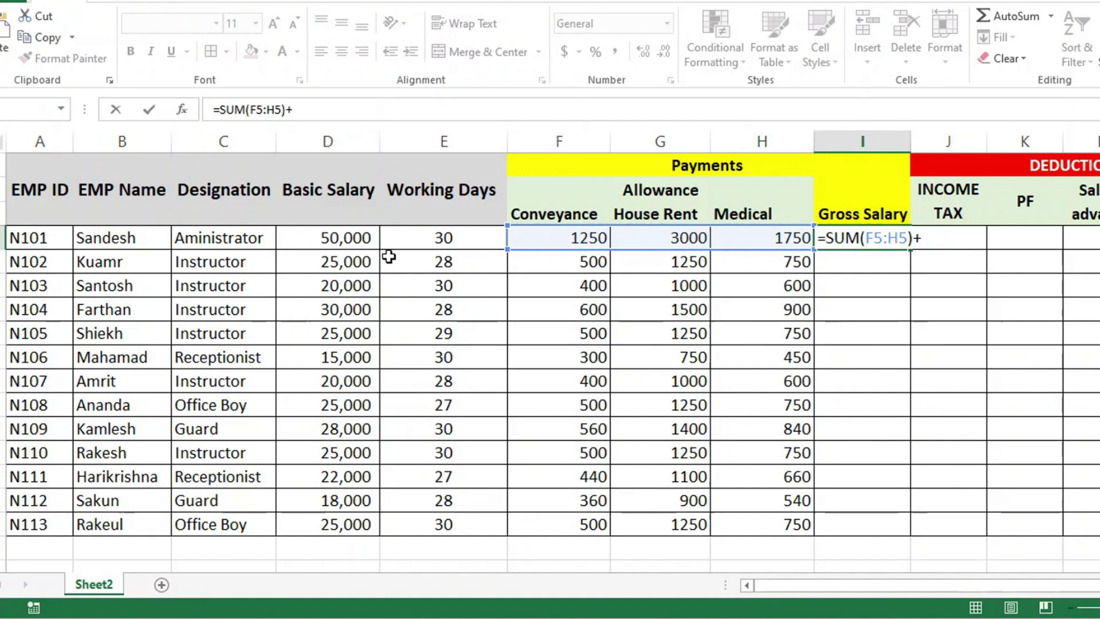
click(349, 237)
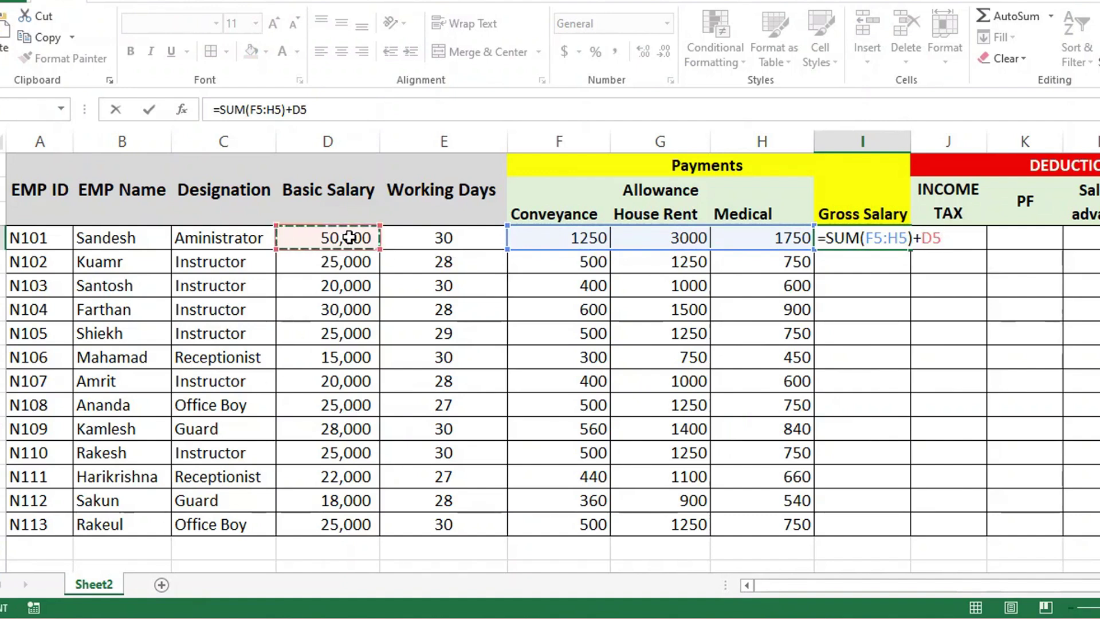
text(/31*)
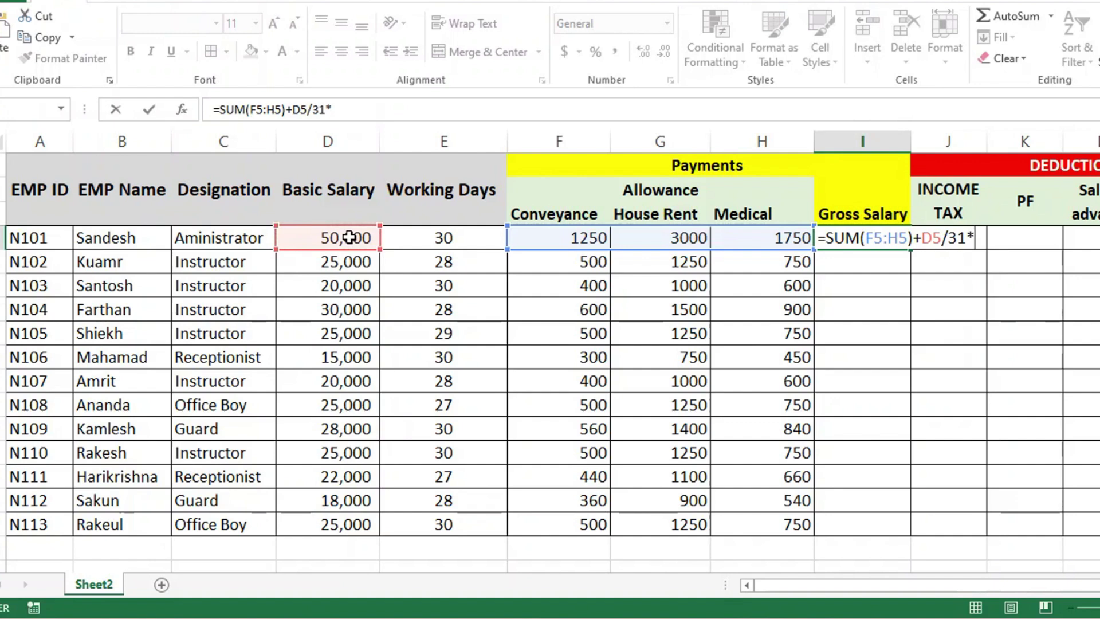
click(446, 243)
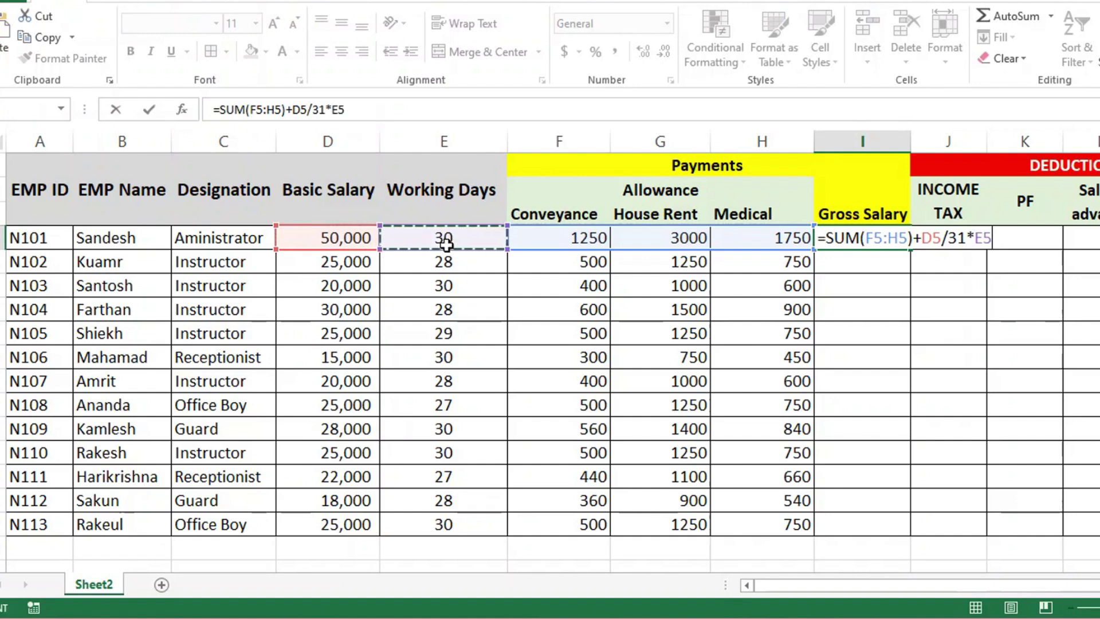
key(Return)
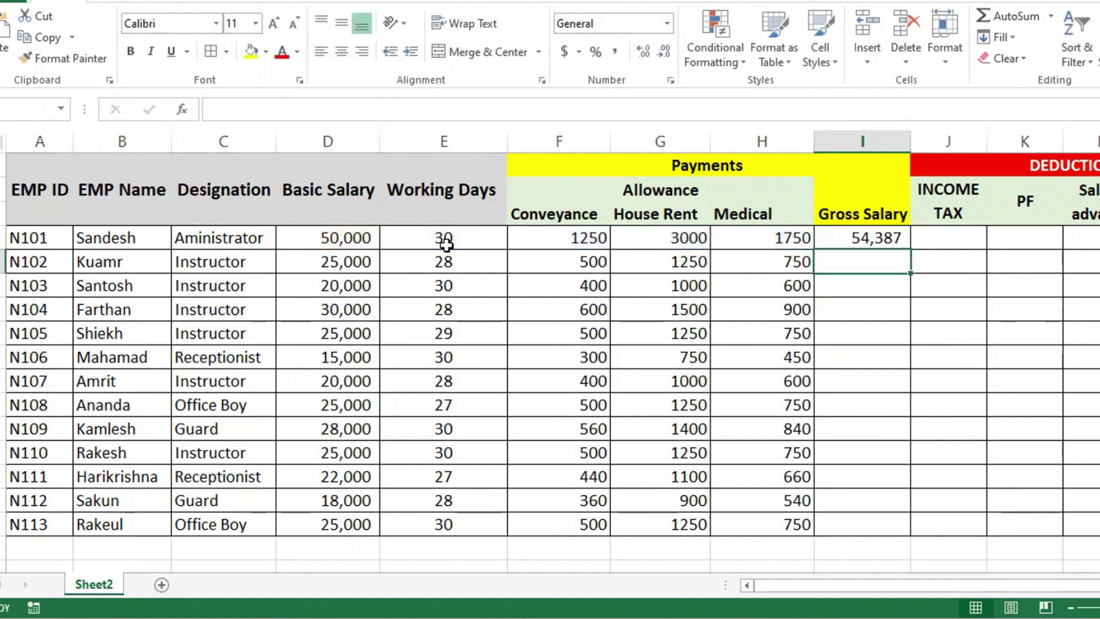
Step: Copy the Gross Salary formula down to I17 and select results I5:I17
click(866, 237)
drag(910, 250, 901, 530)
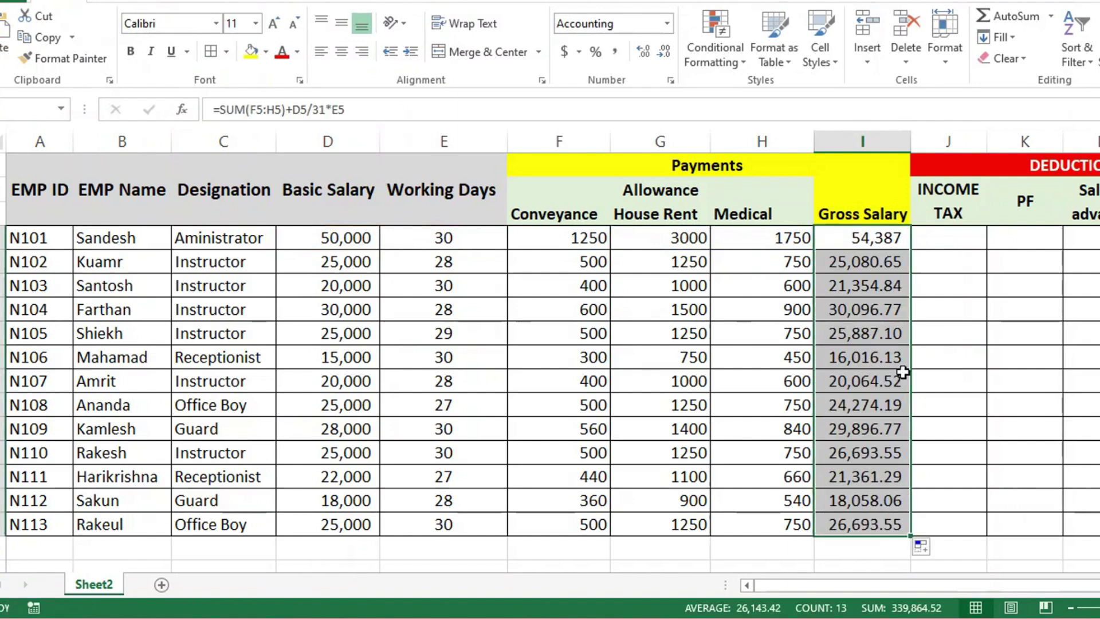
drag(874, 236, 897, 530)
drag(859, 239, 896, 524)
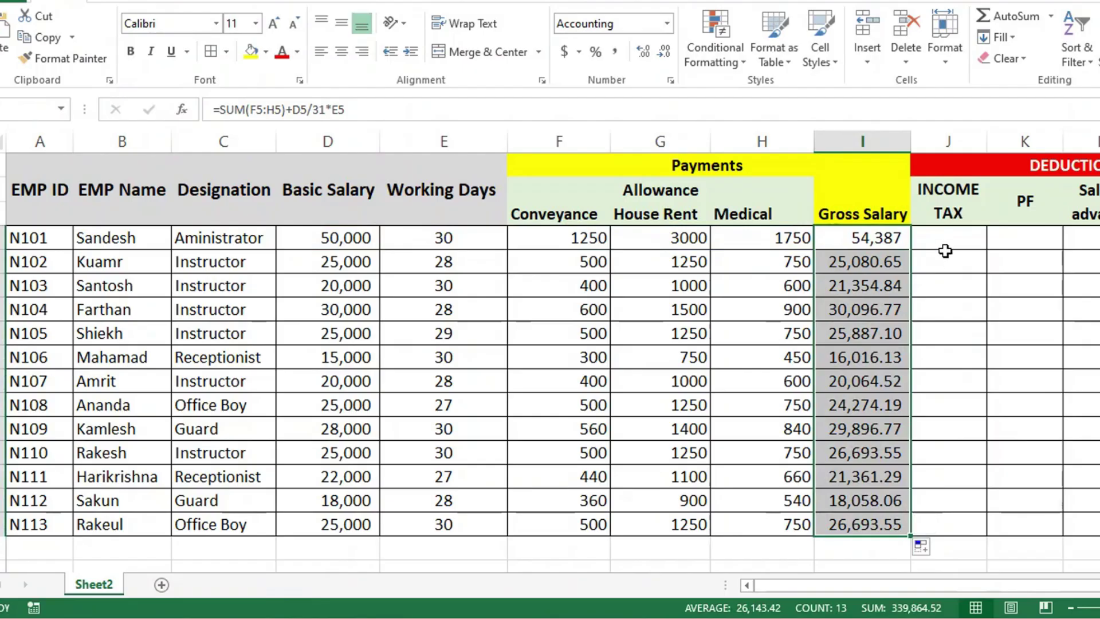
Step: Enter =IF(I5>=50000,I5*1.5%,0) in J5 to compute income tax from gross salary
click(944, 245)
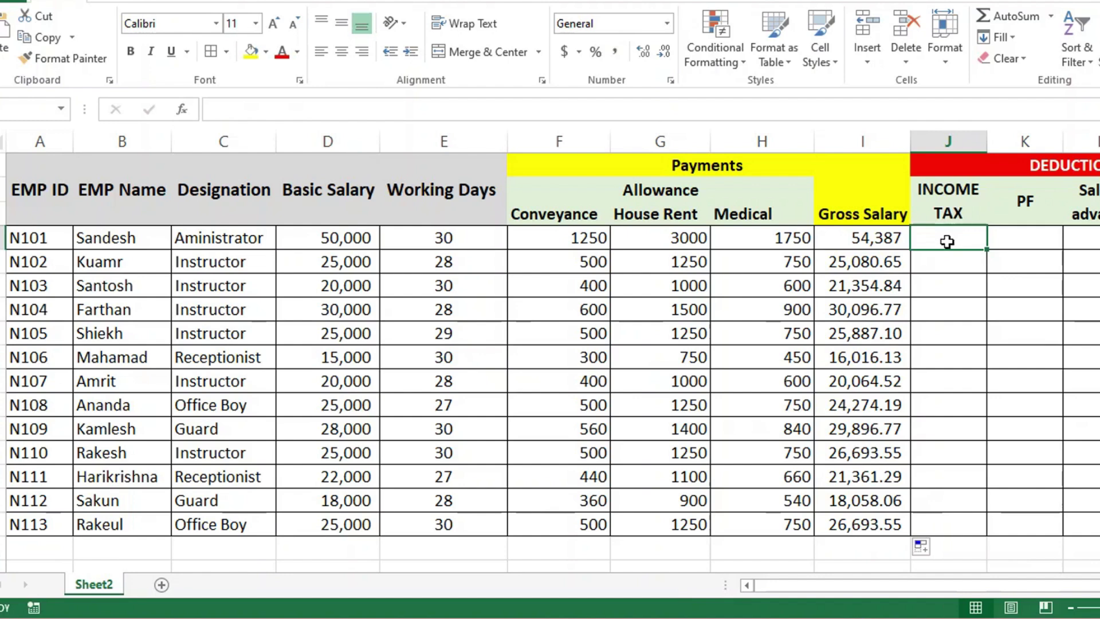
text(=IF)
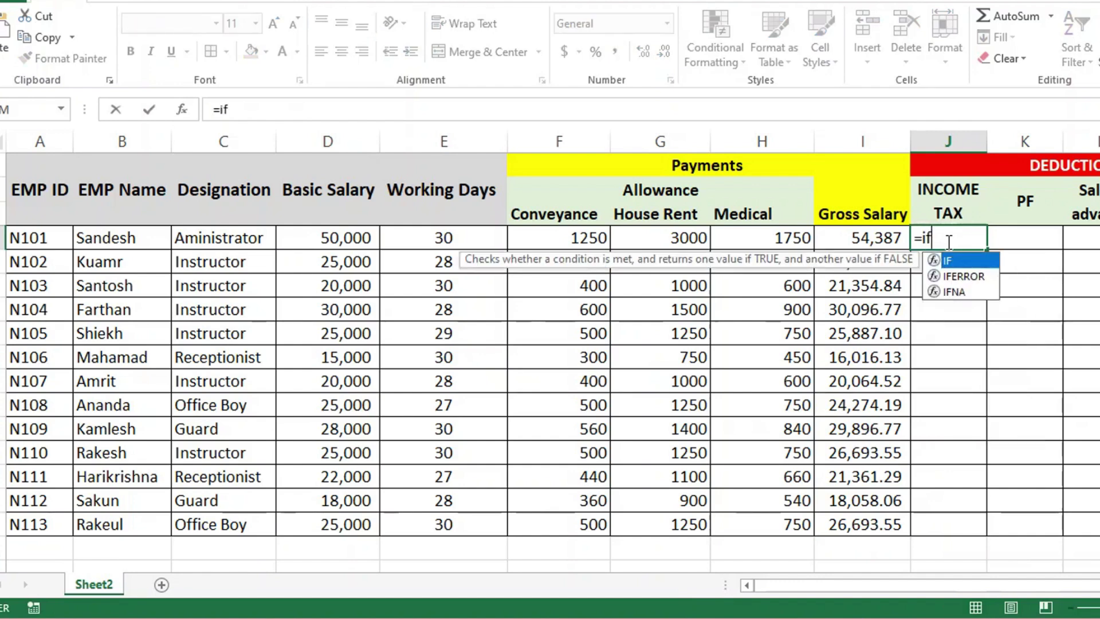
text(()
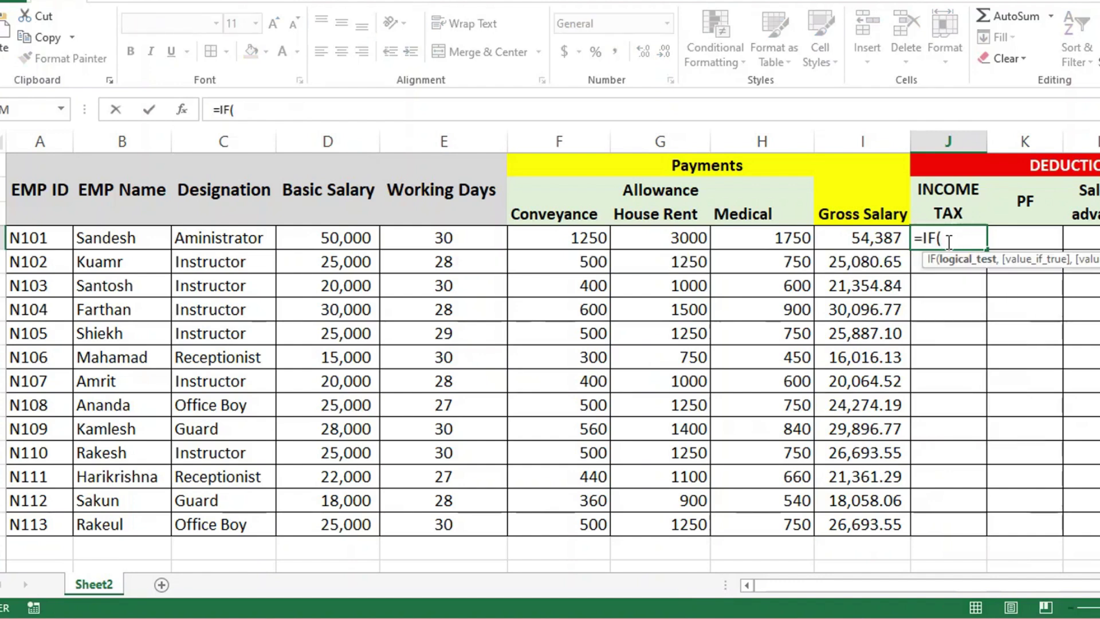
click(860, 236)
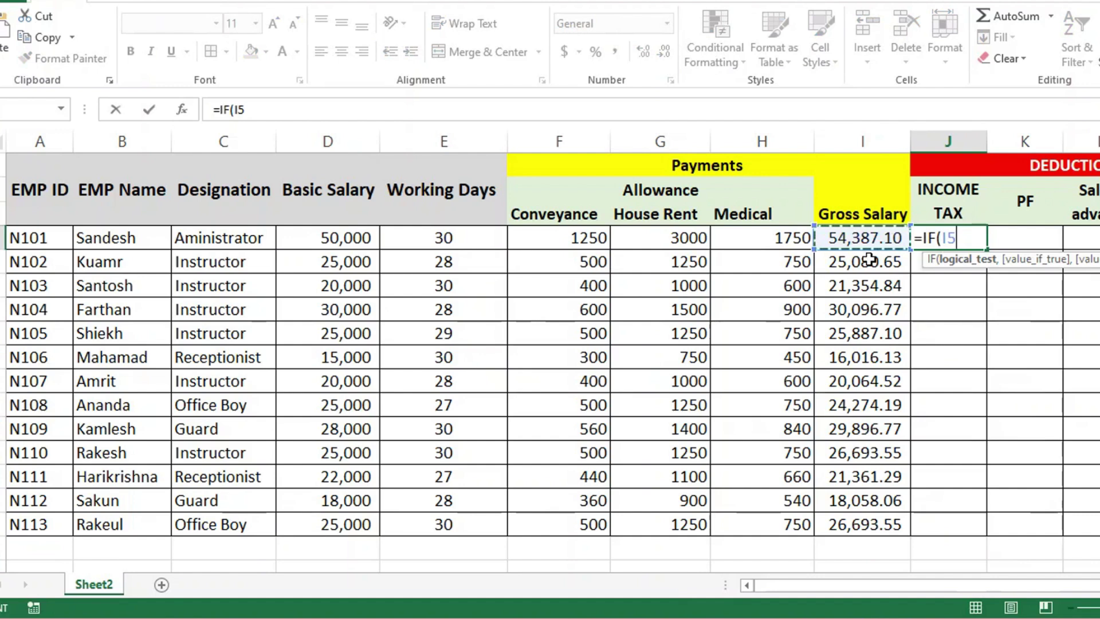
text(>=)
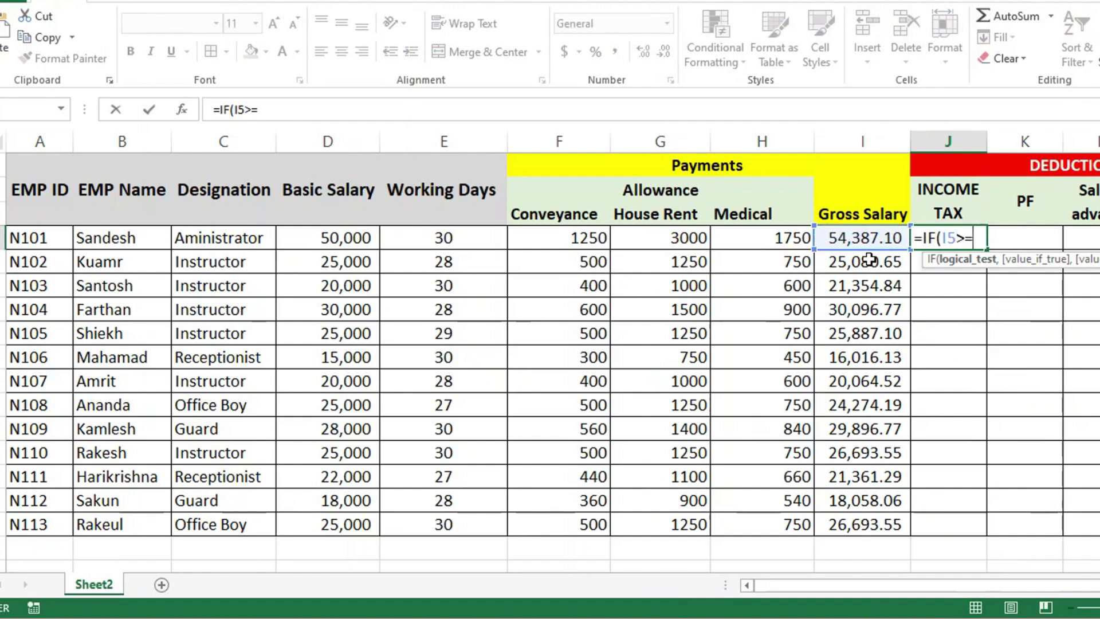
text(50000)
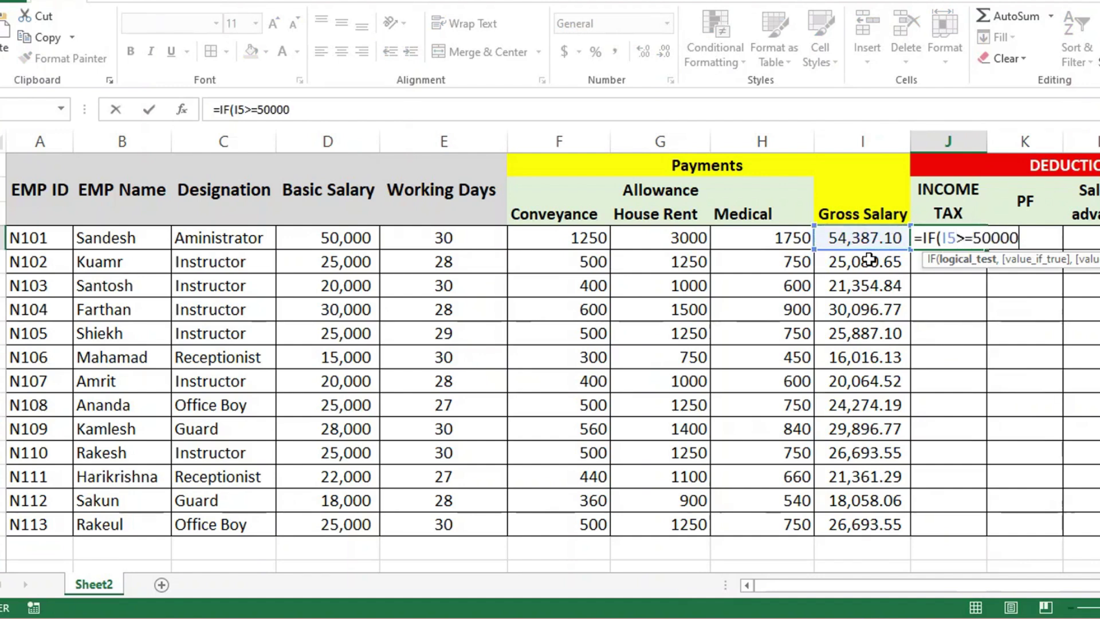
text(,)
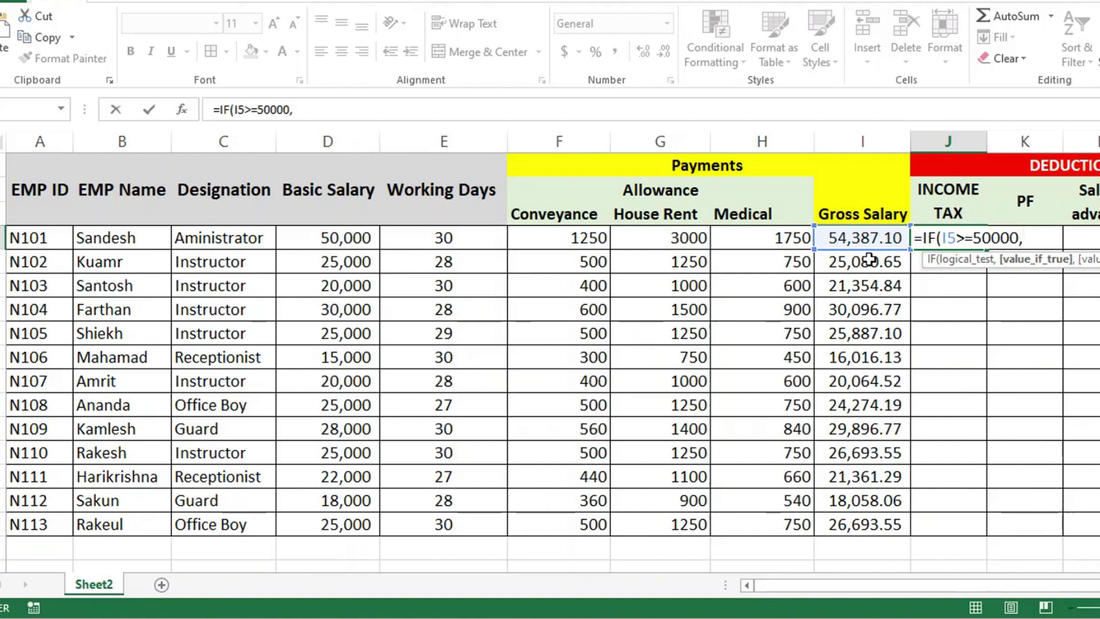
click(865, 234)
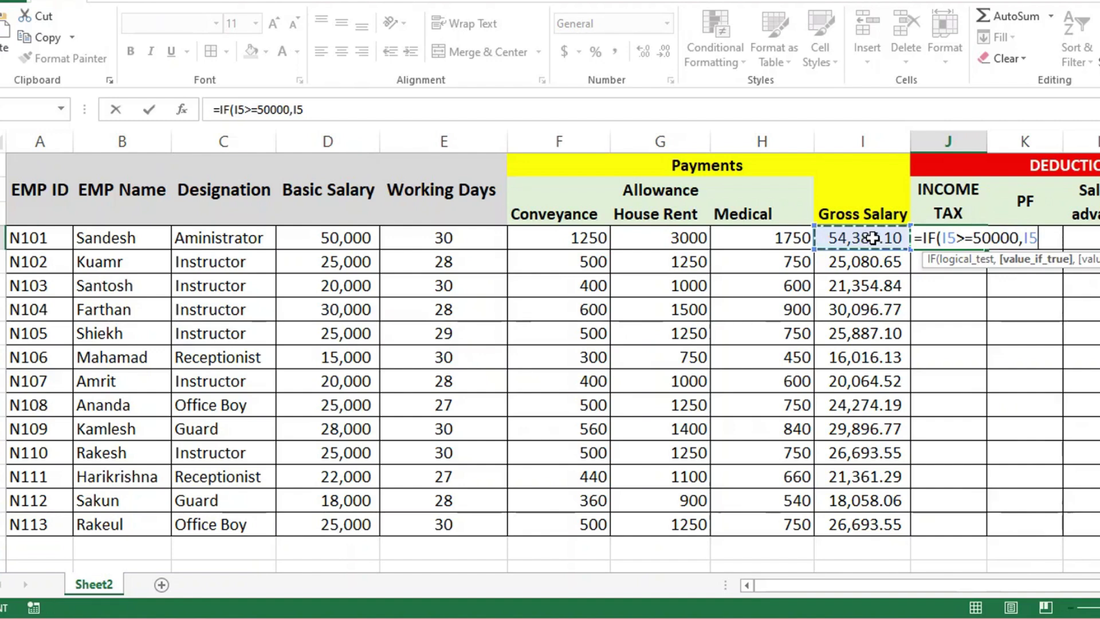
text(*1.5%)
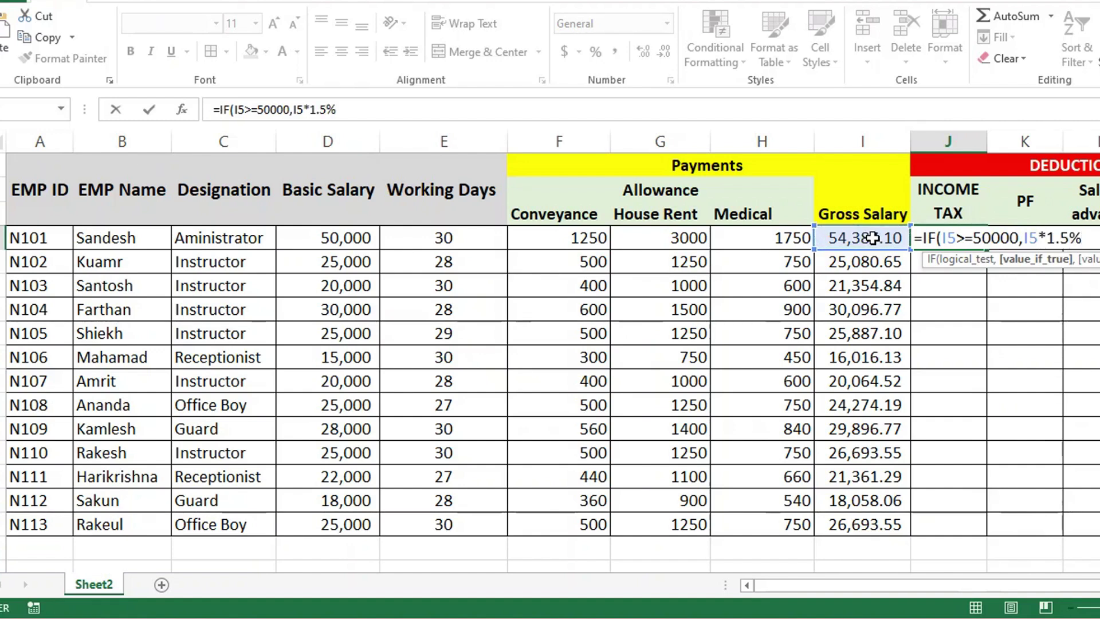
text(,0)
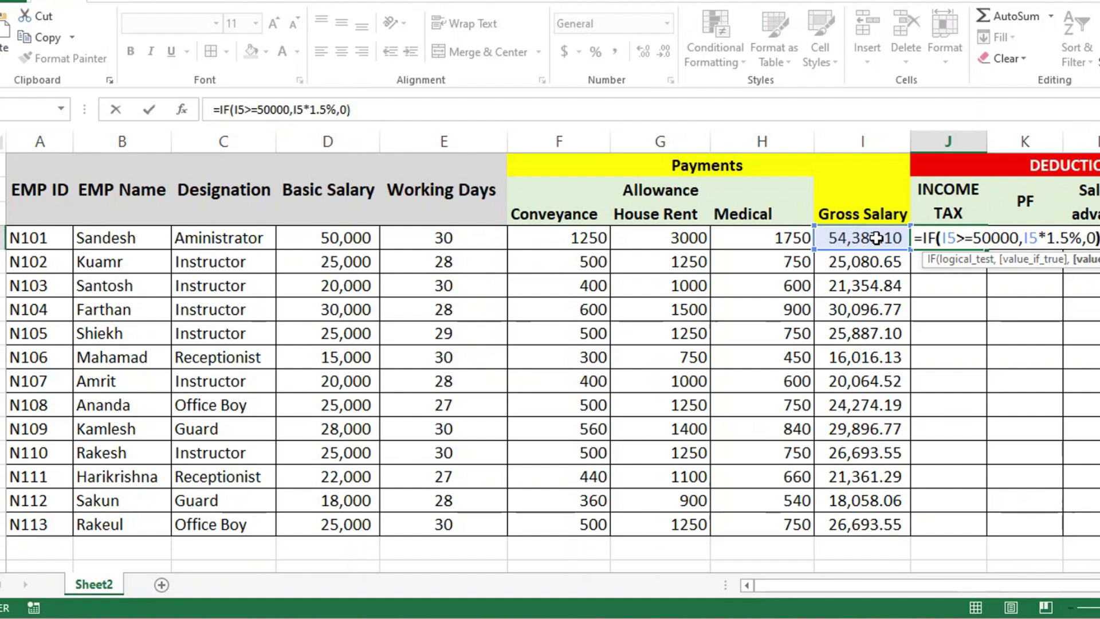
key(Return)
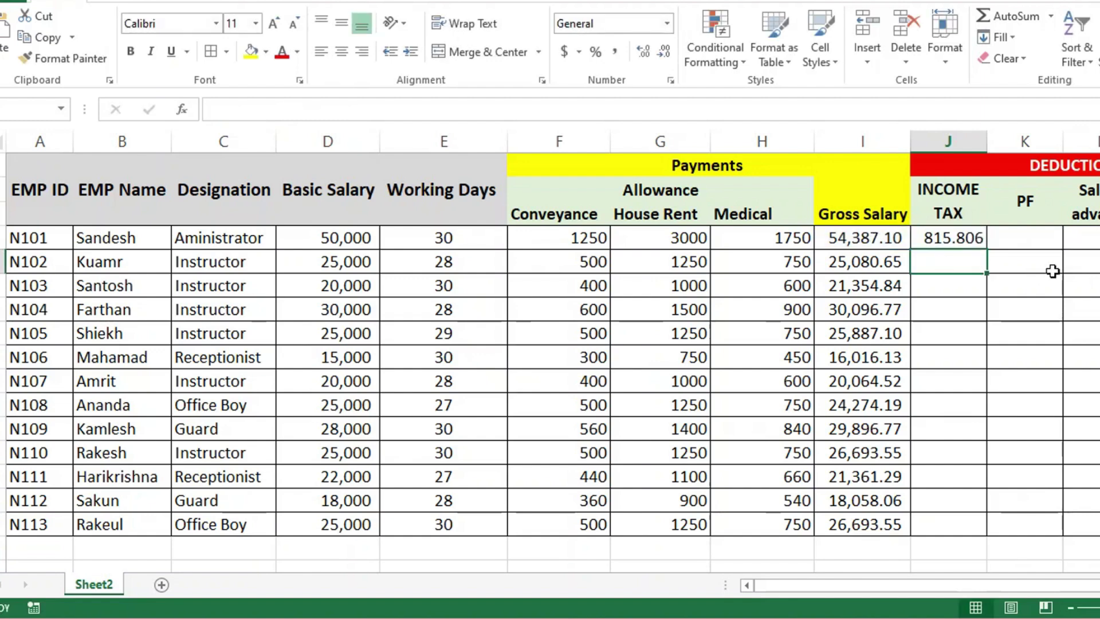
Step: Fill the income tax formula from J5 down to J17 for all employees
click(958, 235)
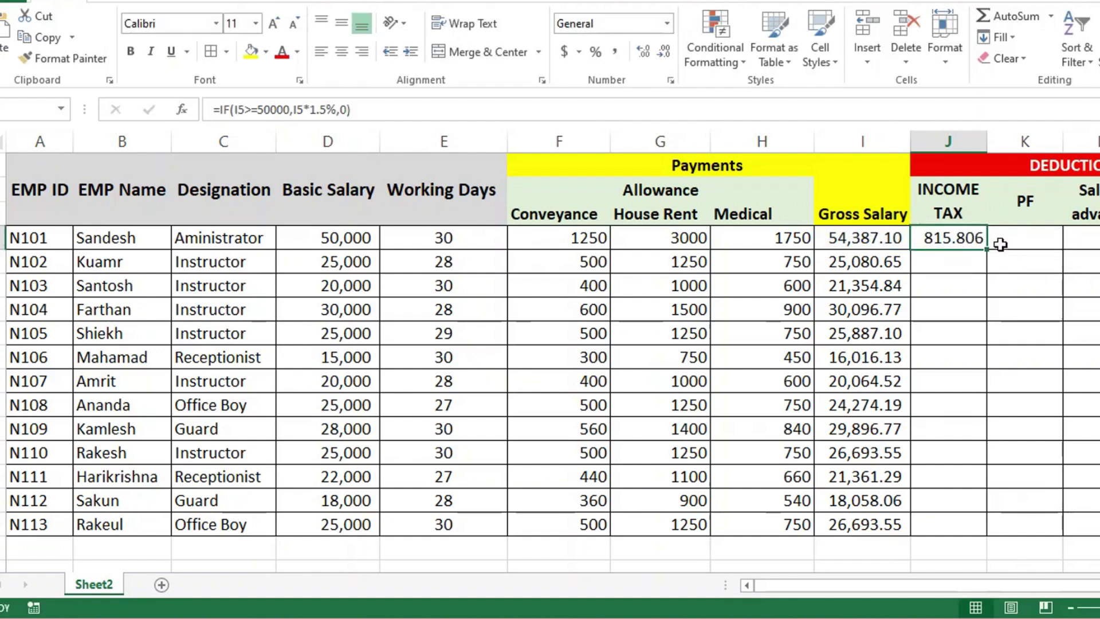
drag(988, 248, 992, 544)
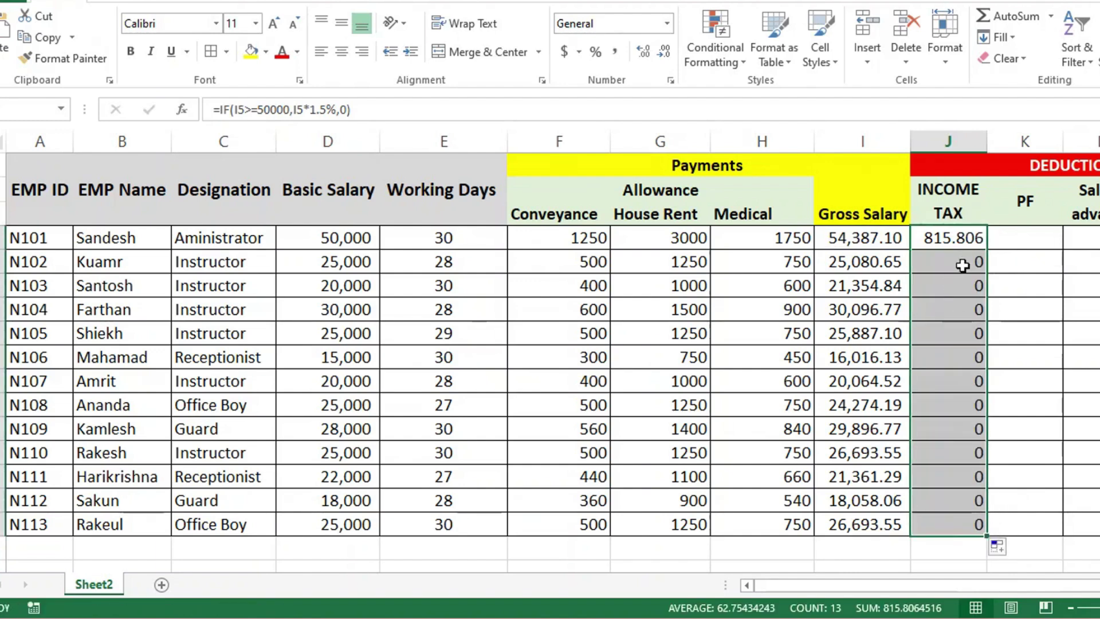
drag(977, 265, 978, 523)
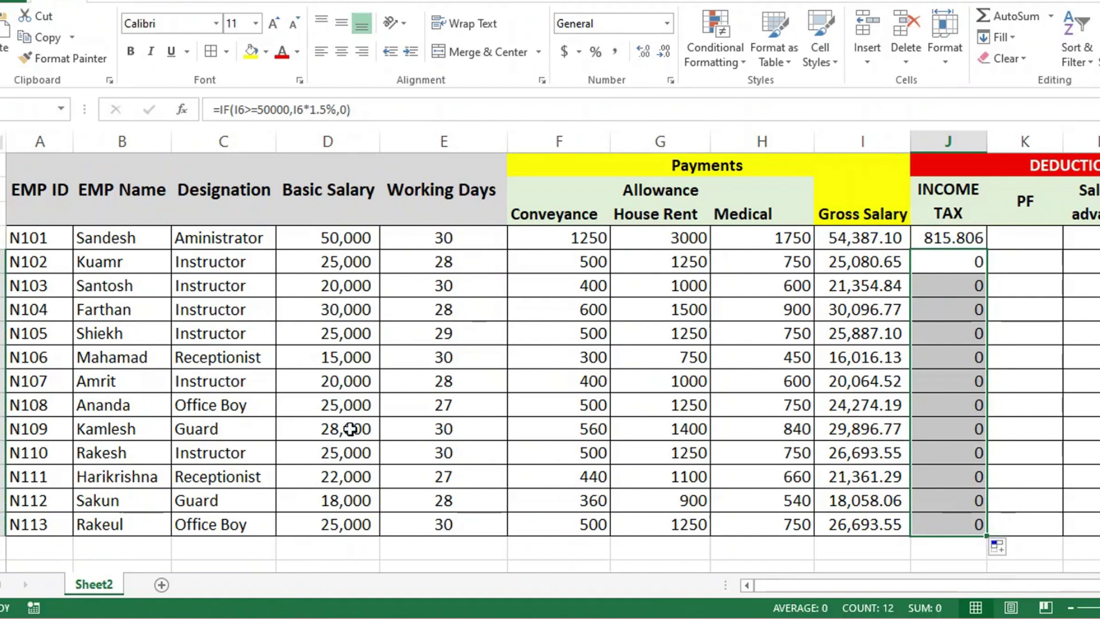
Step: Change employee N108's basic salary in D12 to 52,000
click(339, 406)
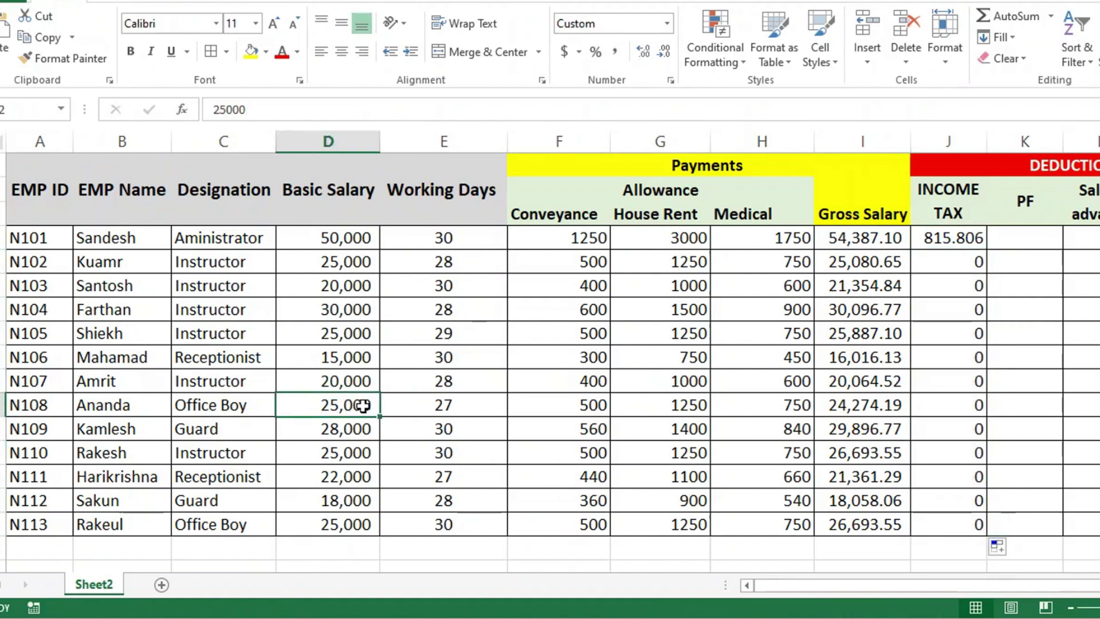
text(35,)
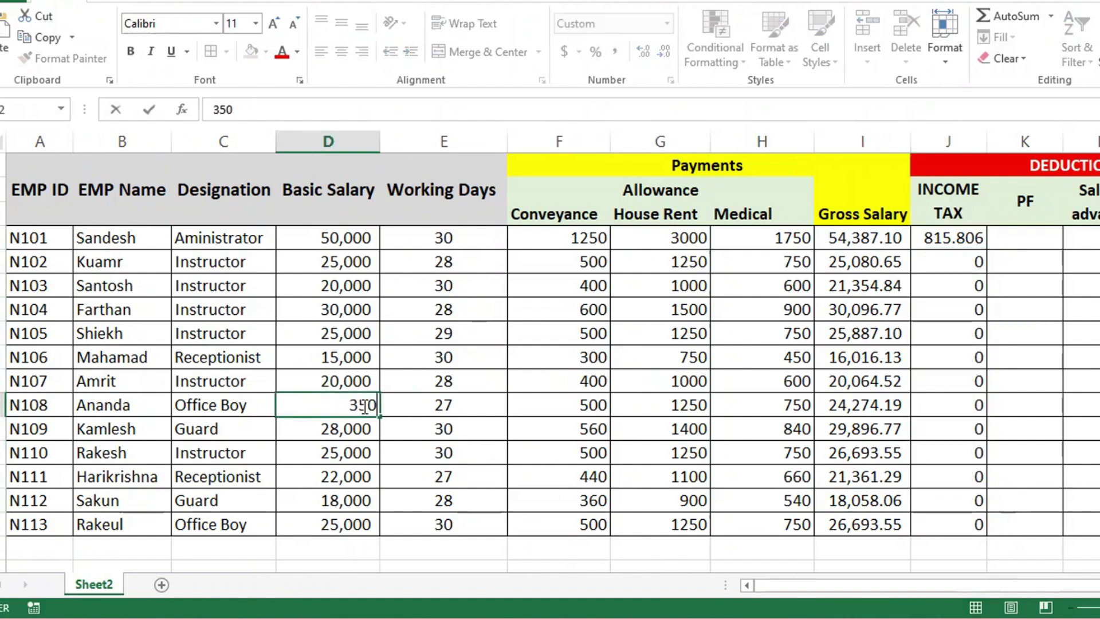
text(00)
key(Return)
click(363, 405)
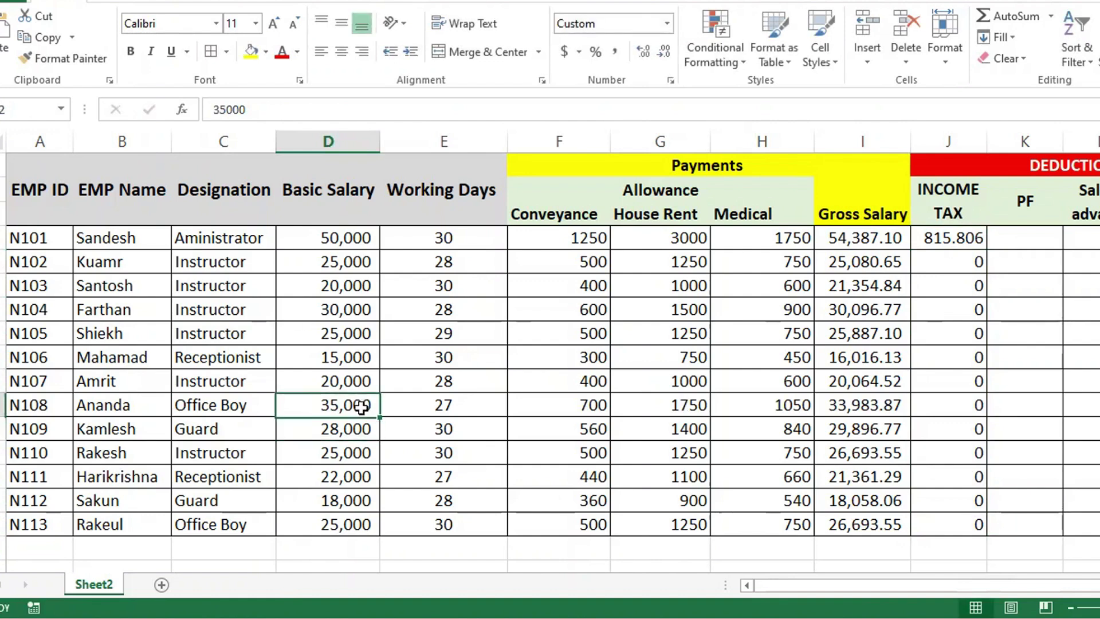
text(5)
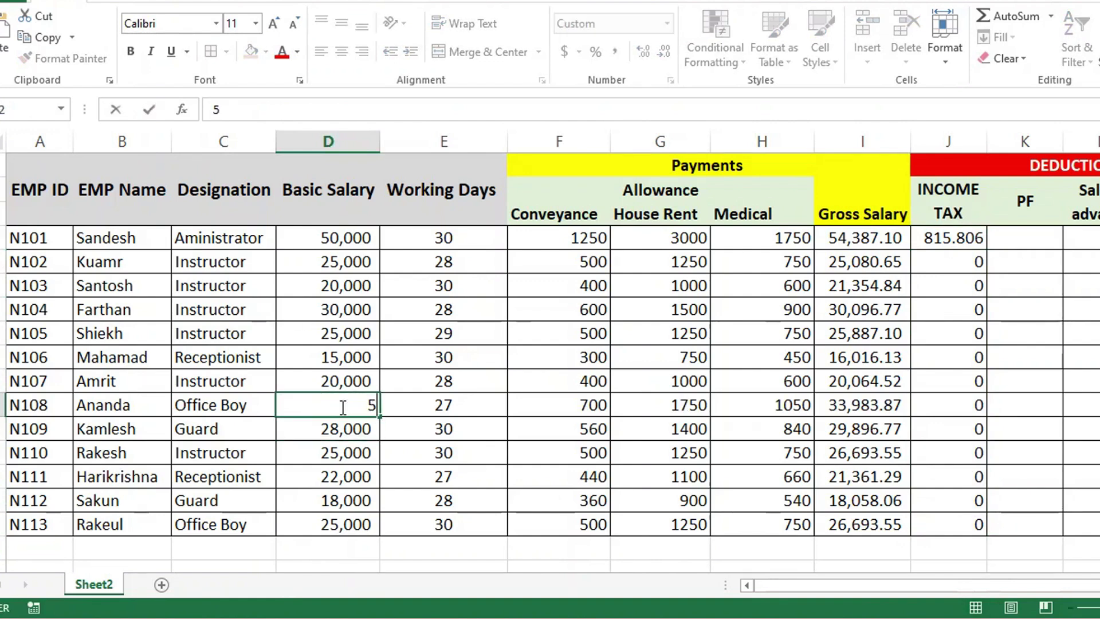
key(Return)
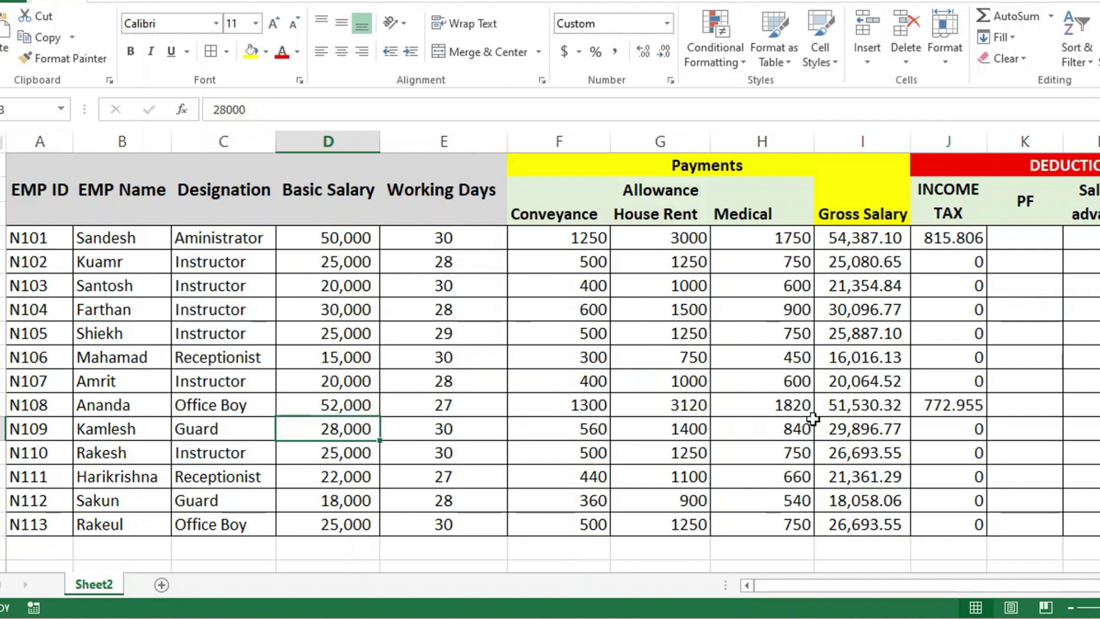
Step: Apply Comma Style accounting format to the Income Tax values J5:J17
click(962, 404)
drag(966, 238, 972, 524)
drag(977, 261, 976, 378)
drag(968, 238, 972, 524)
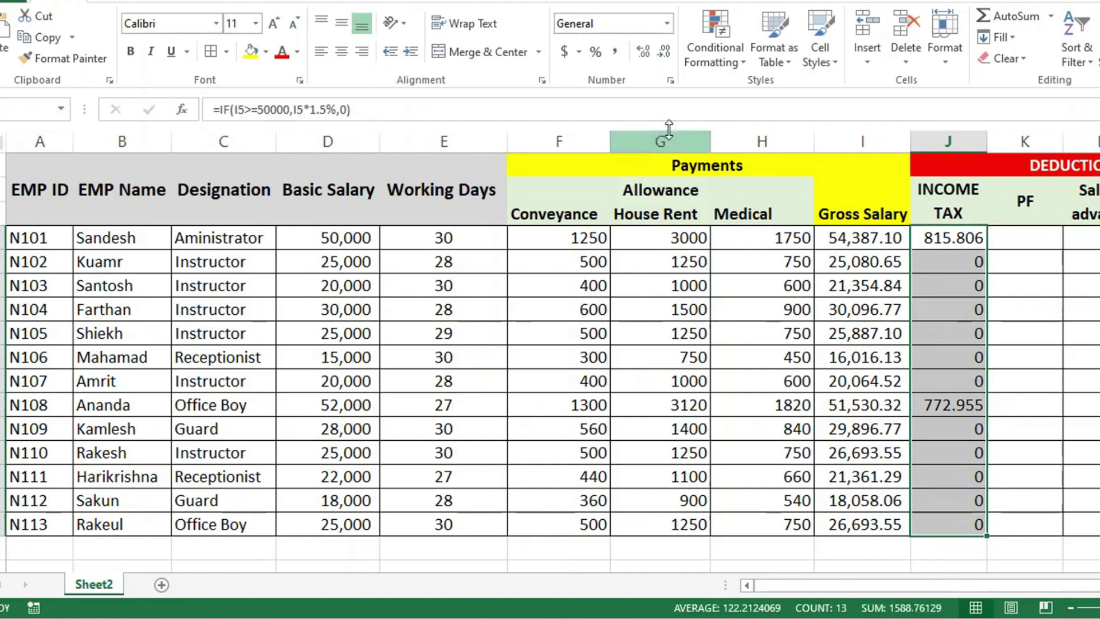
click(609, 56)
click(955, 309)
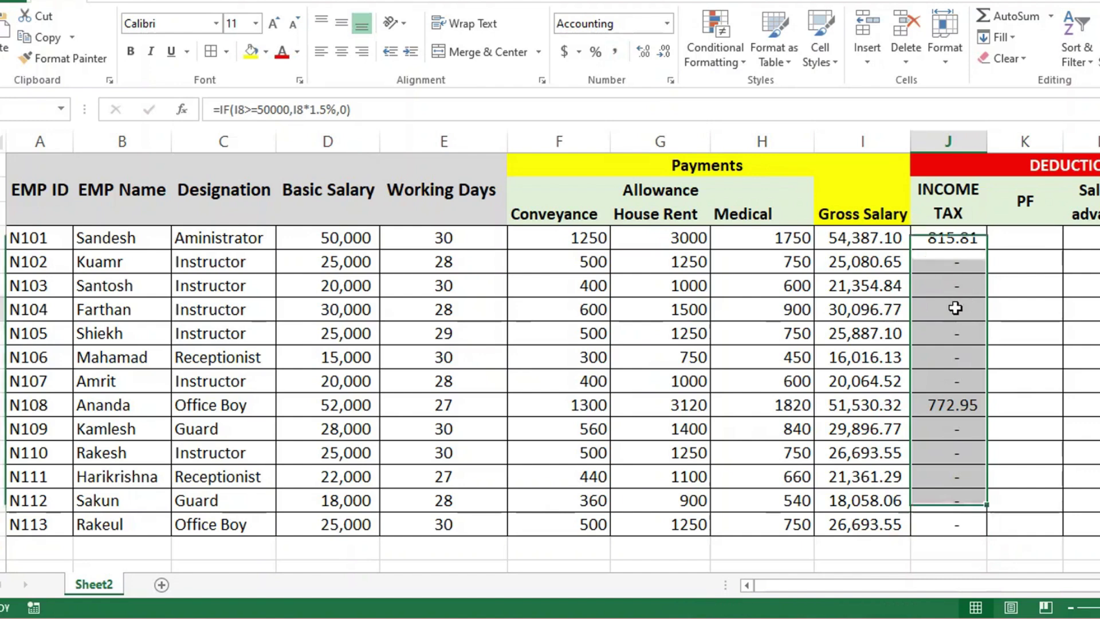
drag(955, 238, 972, 523)
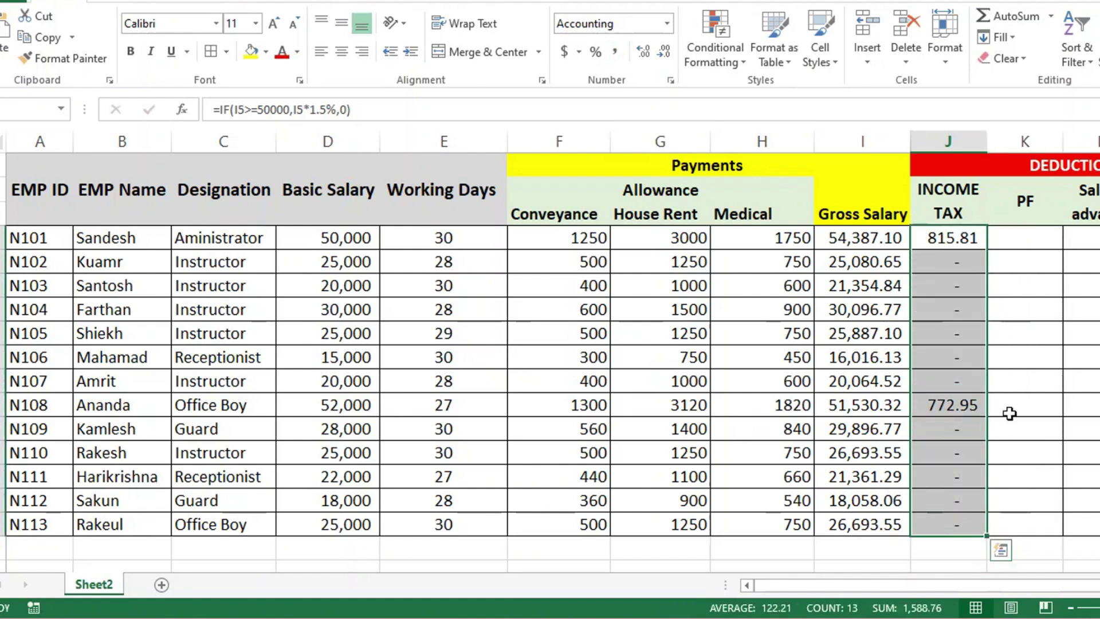
Step: Enter =I5*10% in K5 to compute PF as 10% of gross salary
click(1015, 247)
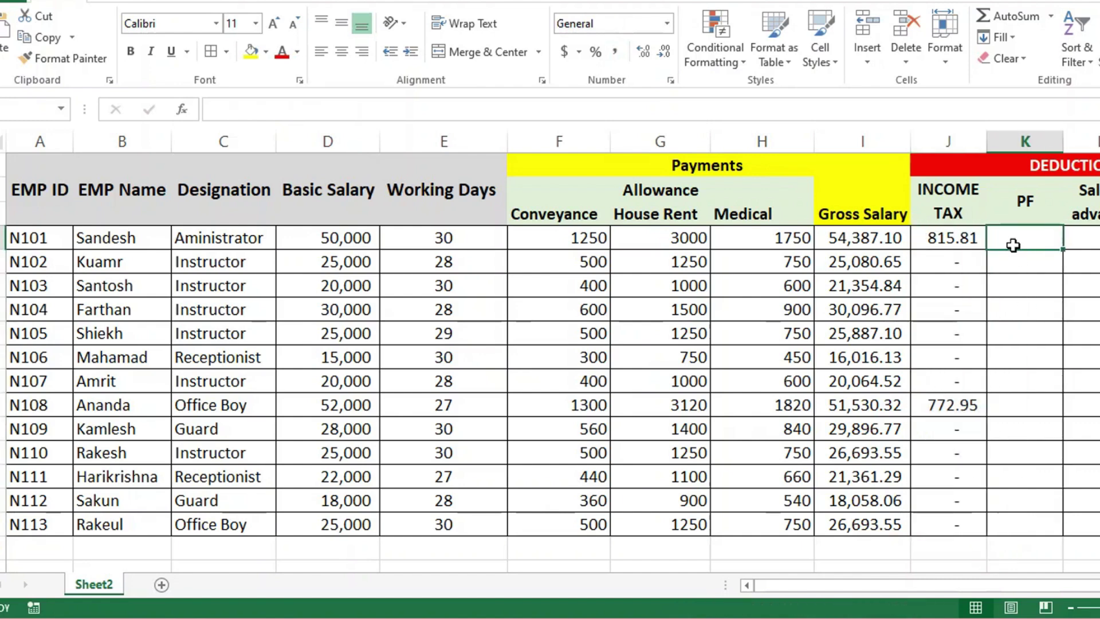
text(=)
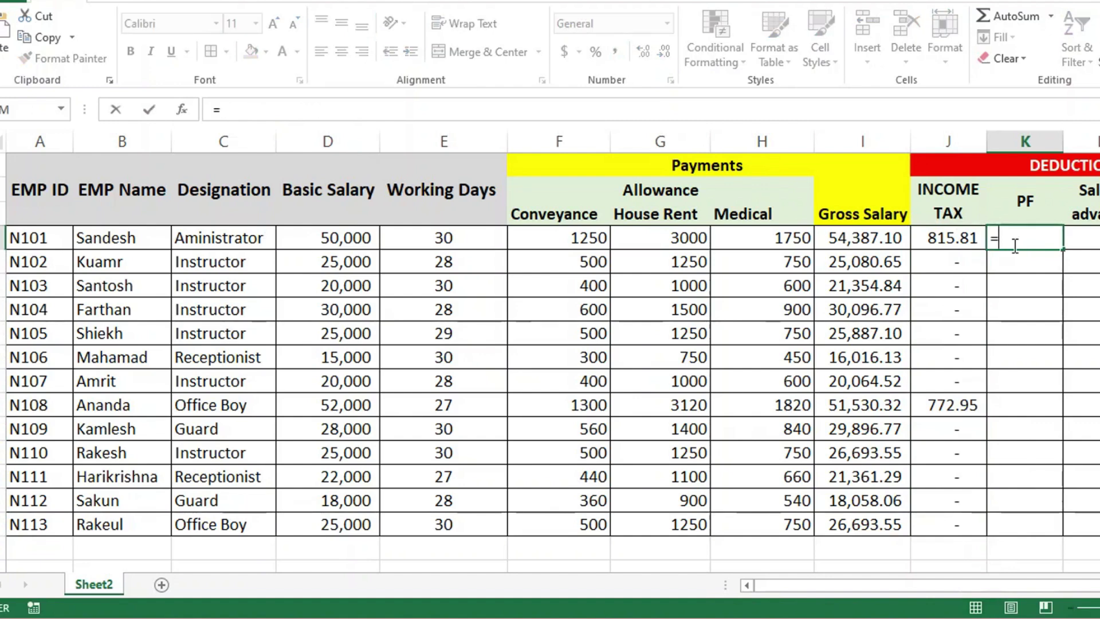
click(846, 239)
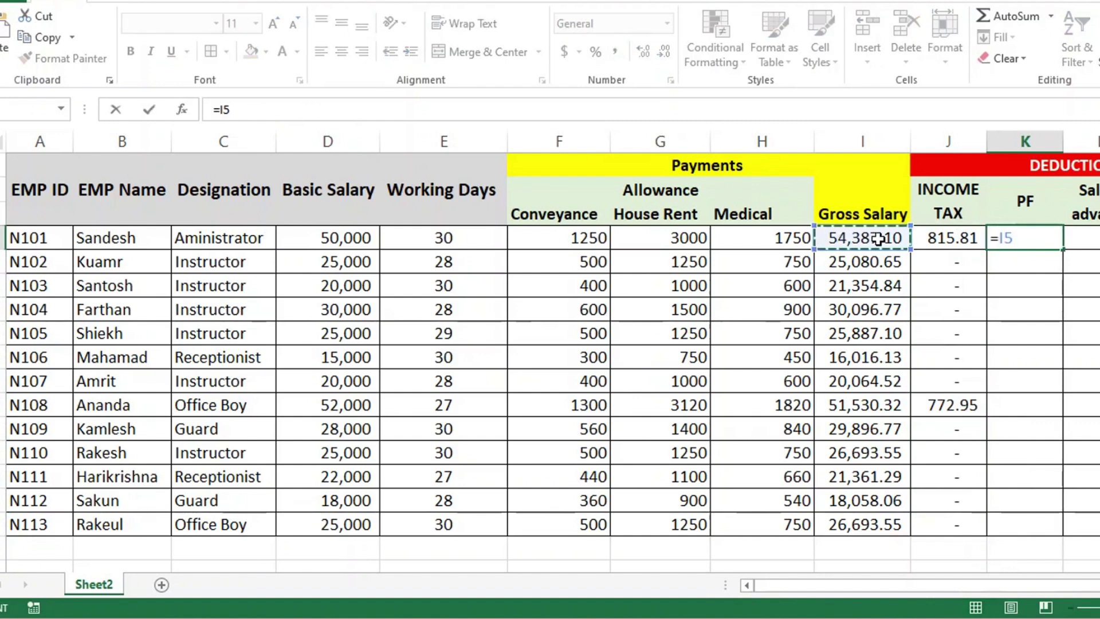
text(*)
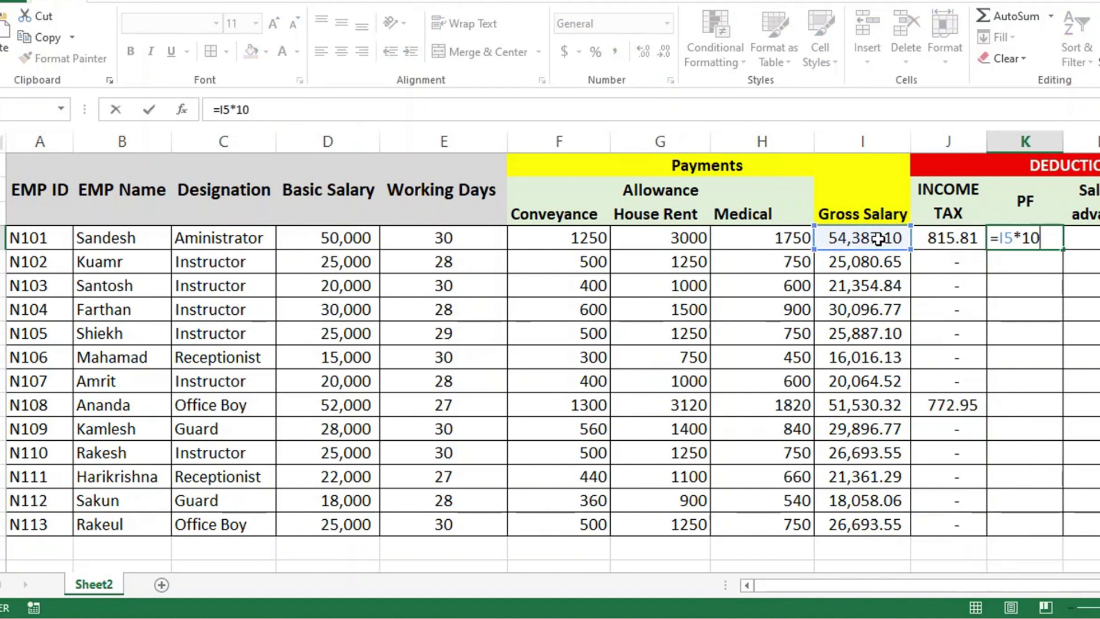
key(Return)
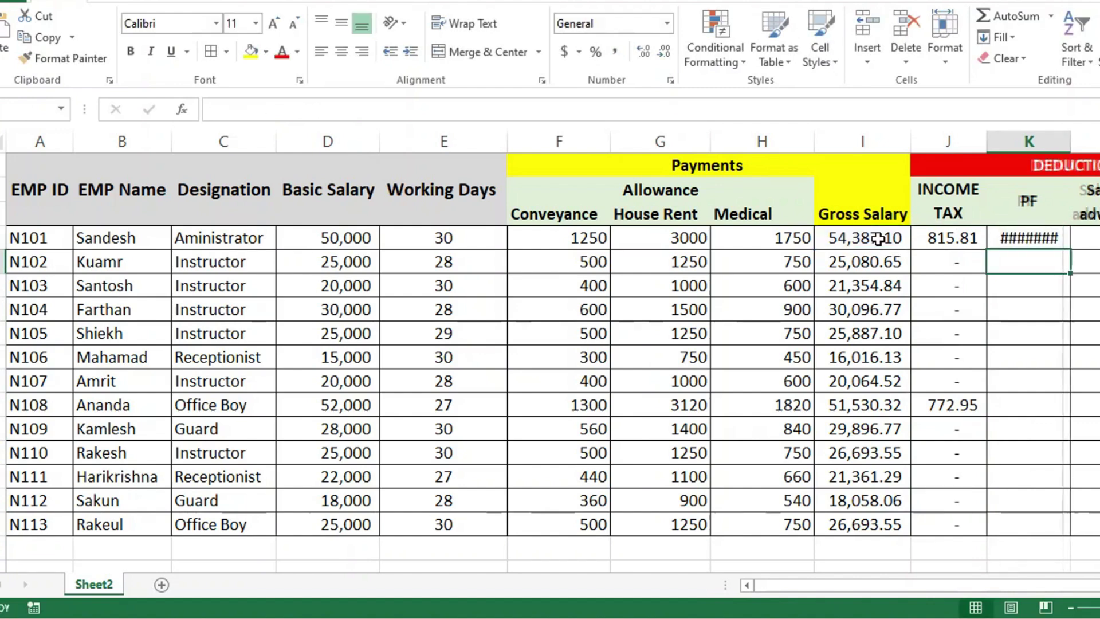
Step: Fill the PF formula from K5 down to K17 for all thirteen employees
click(1034, 240)
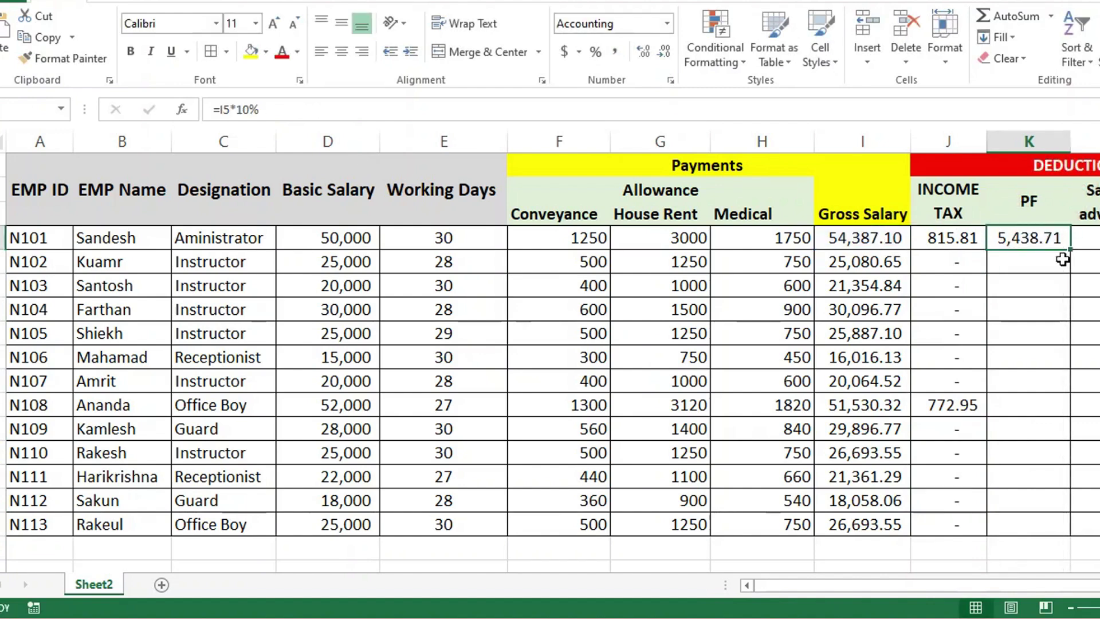
drag(1071, 249, 1057, 530)
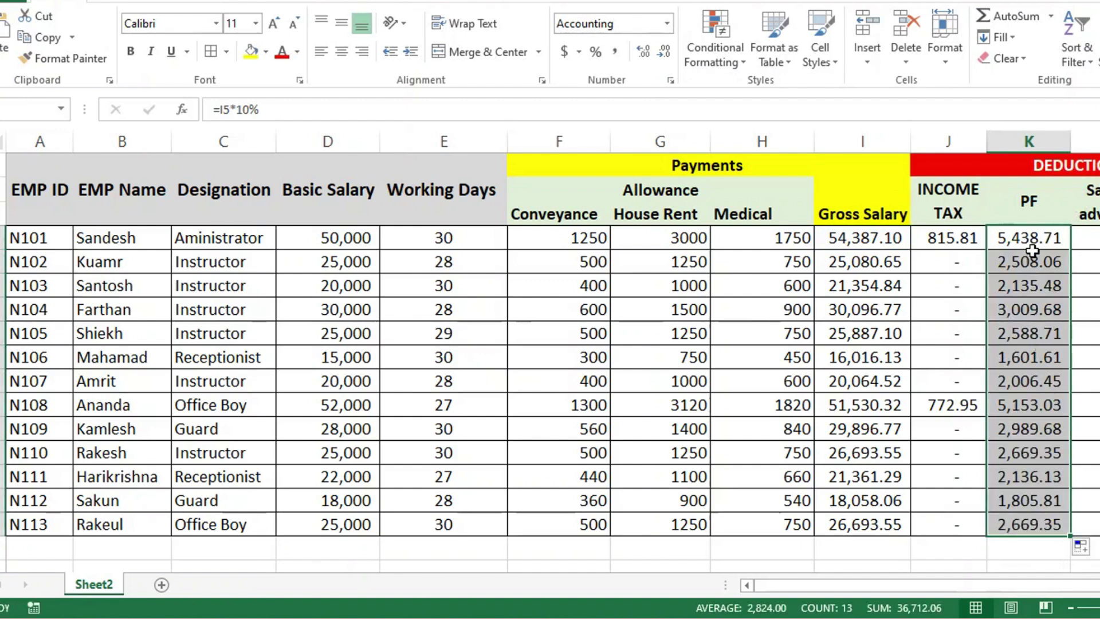
drag(1035, 240, 1034, 523)
click(1092, 238)
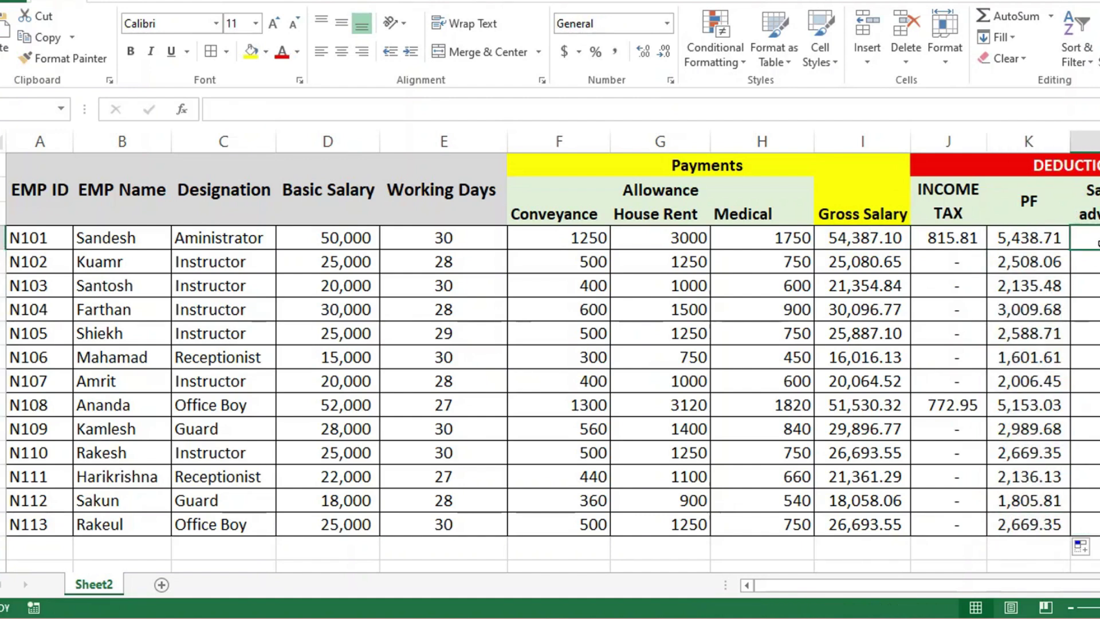
drag(1097, 244, 982, 527)
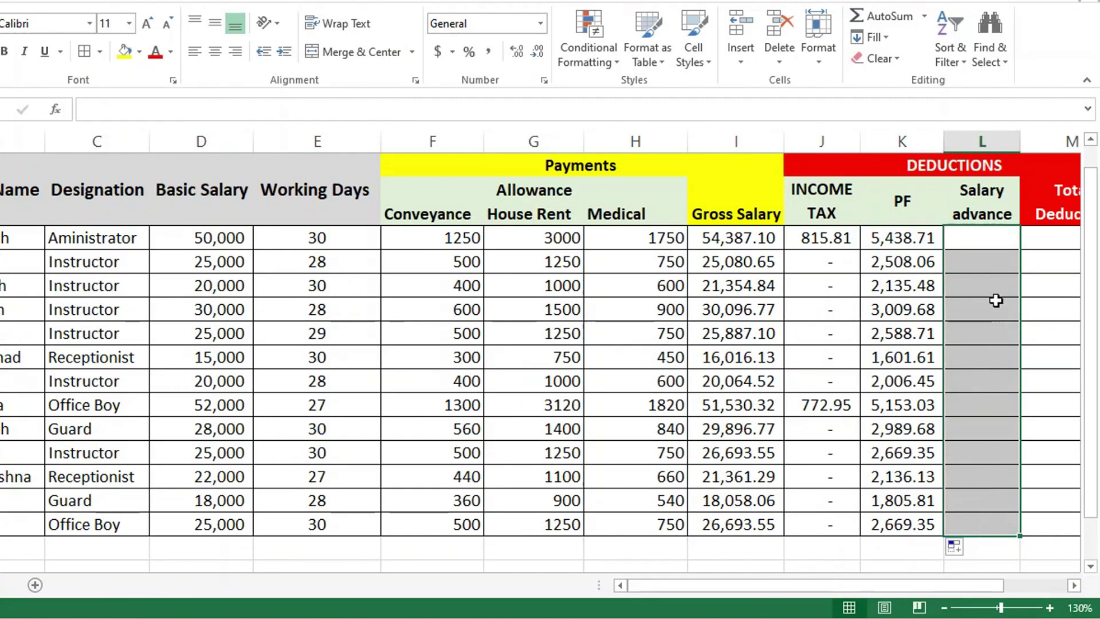
drag(920, 246, 911, 524)
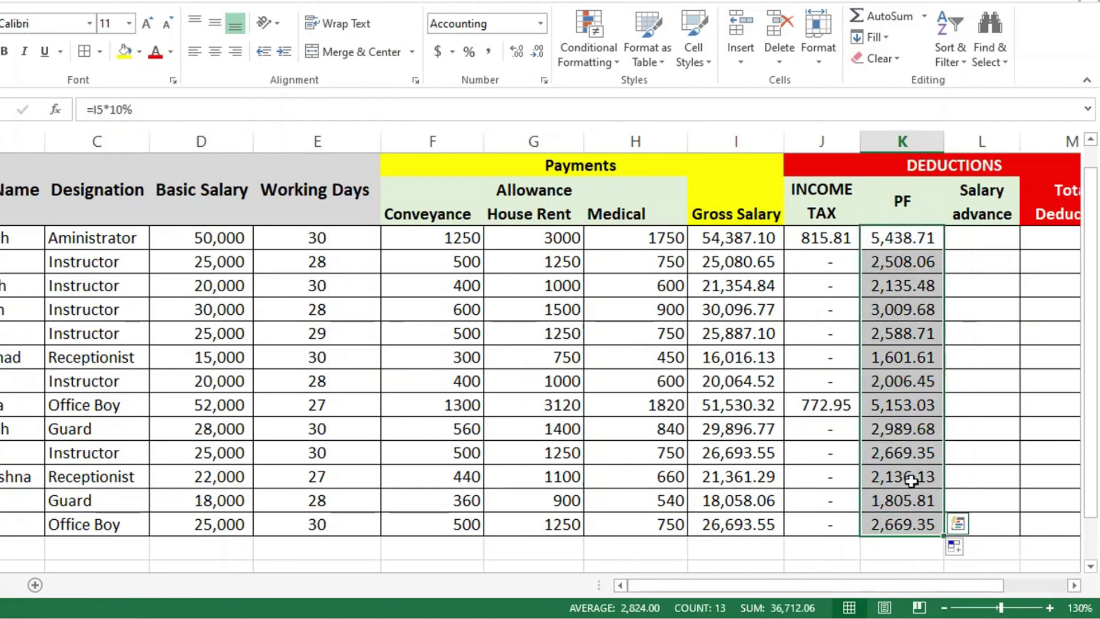
Step: Copy the EMP ID, EMP Name and Designation headers and paste them at A1 of a new sheet
click(762, 544)
drag(67, 189, 260, 195)
key(ctrl+c)
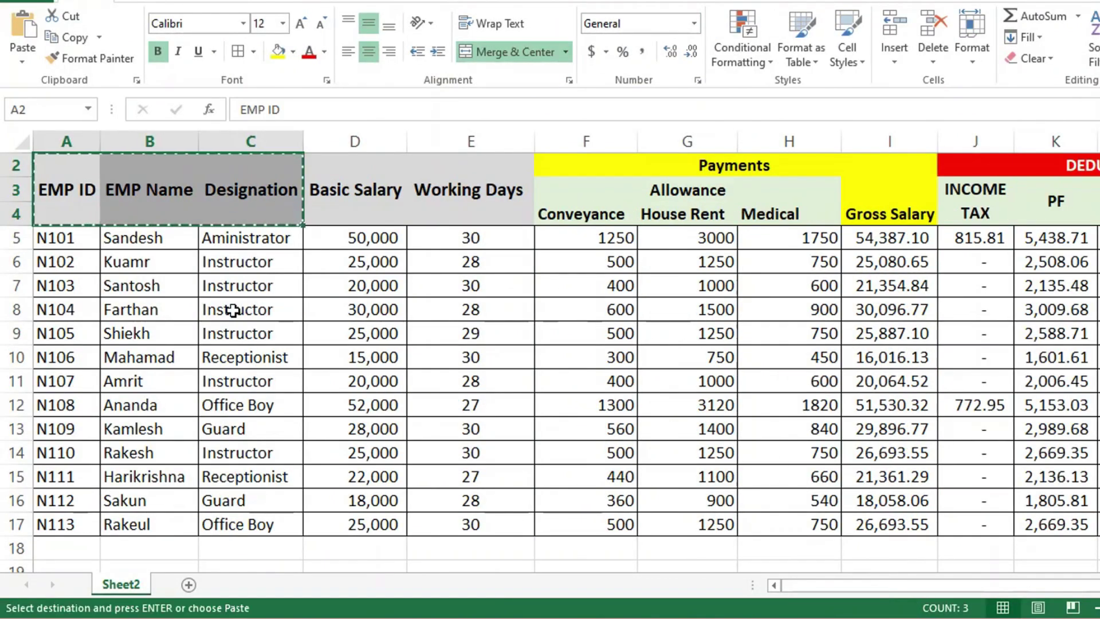
click(188, 584)
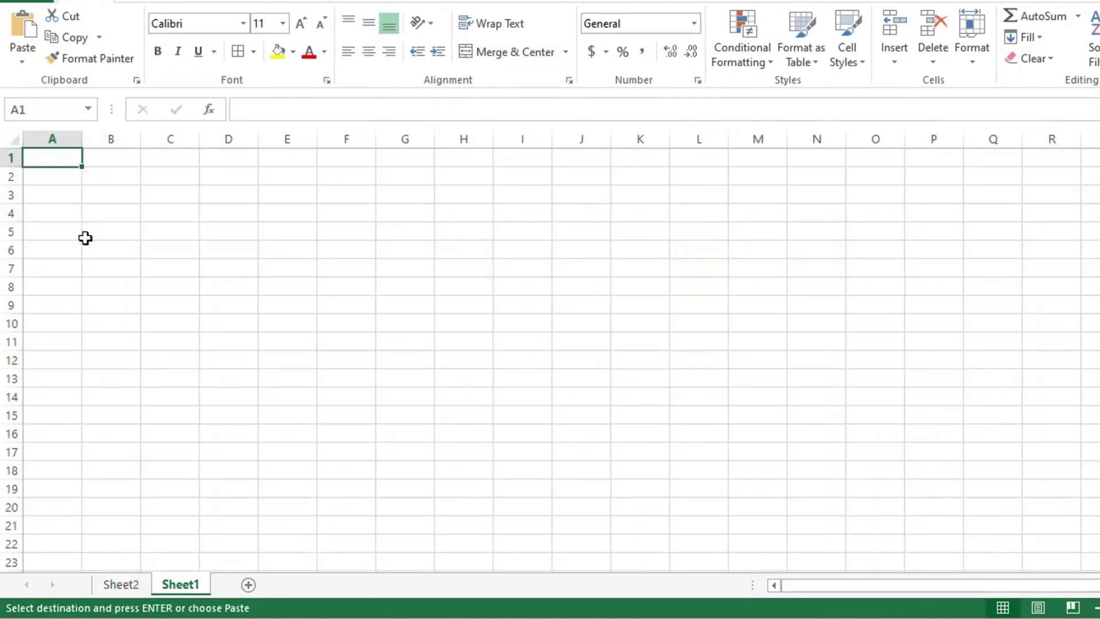
drag(69, 157, 250, 161)
key(ctrl+v)
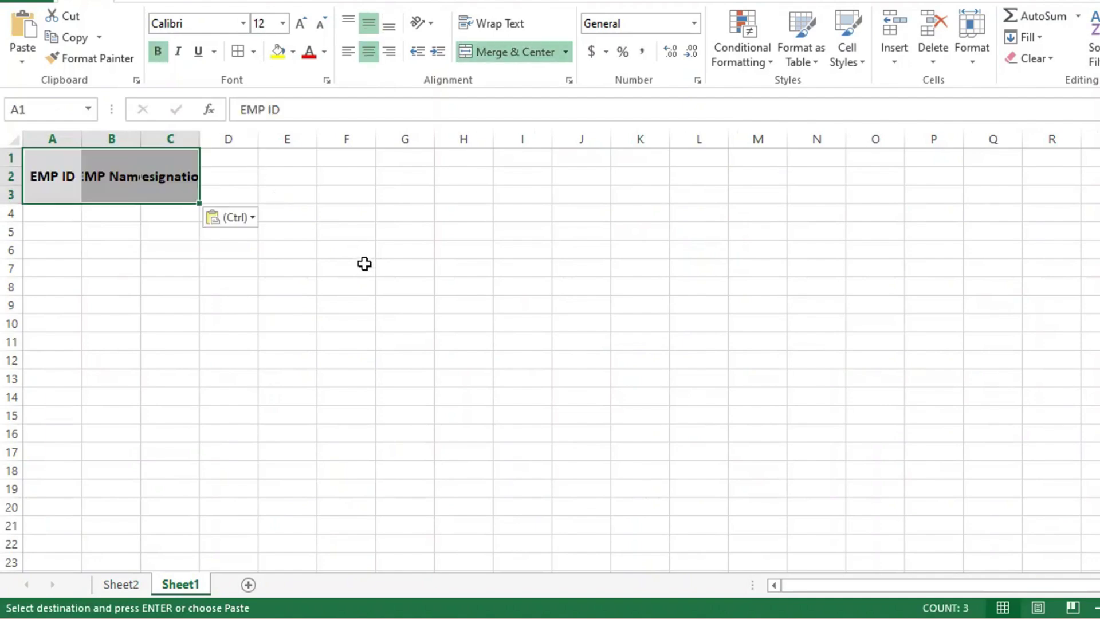
click(363, 263)
Step: Autofit the new sheet's column widths to the pasted header text
click(18, 139)
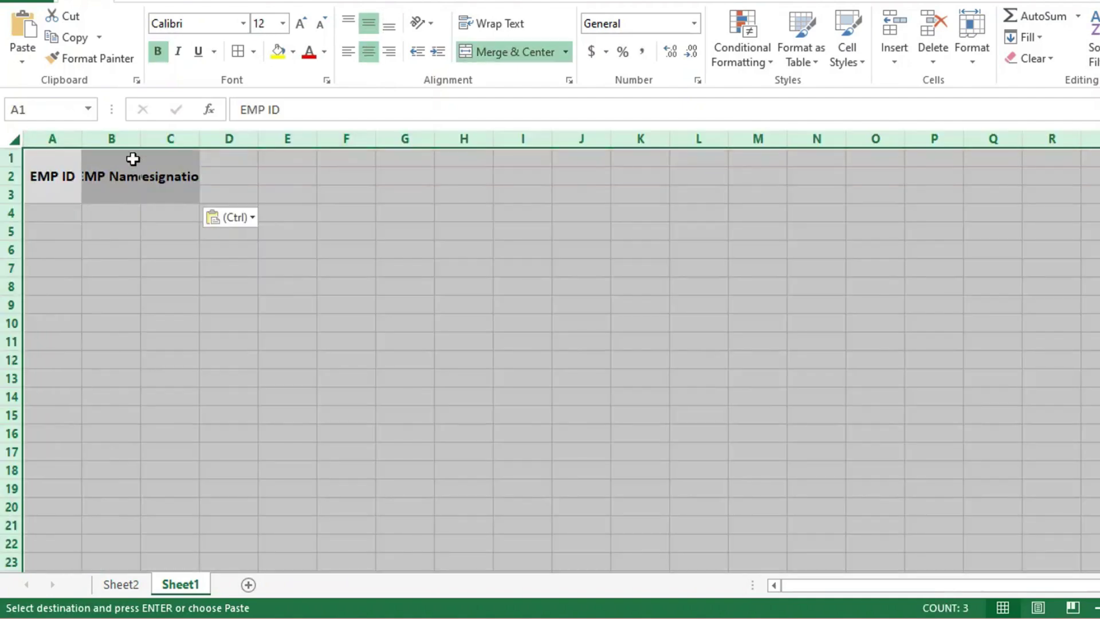
double_click(200, 133)
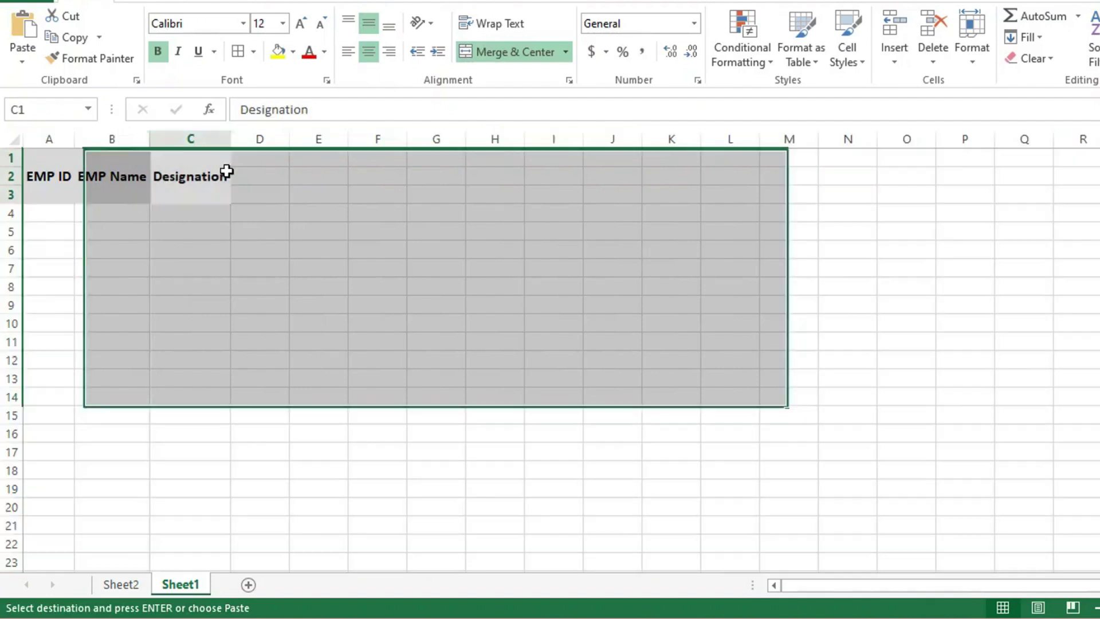
click(227, 170)
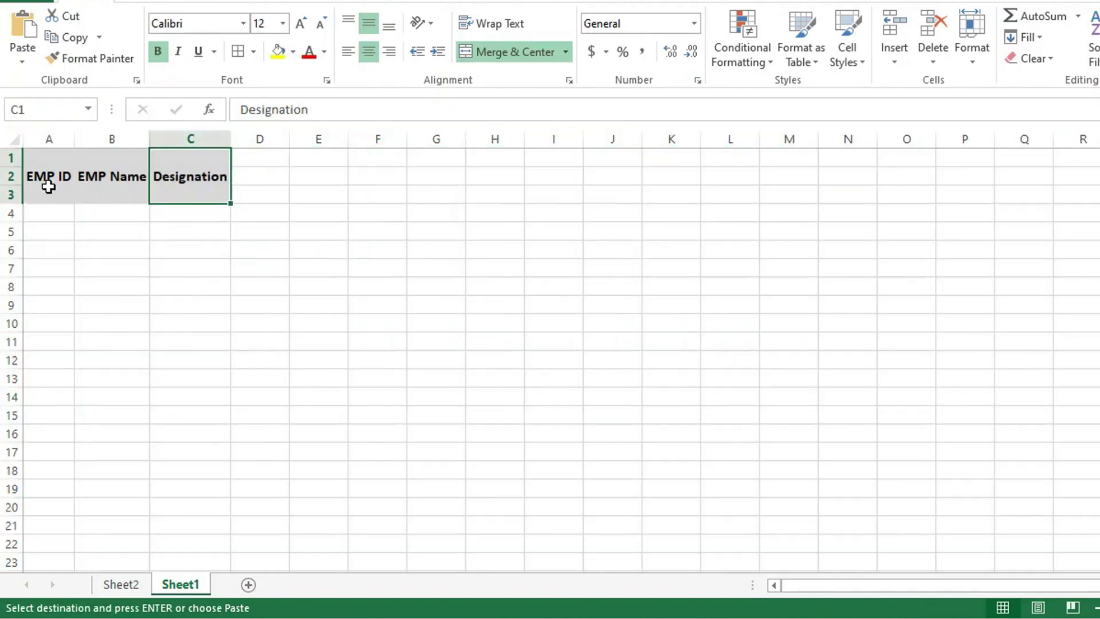
drag(44, 181, 177, 180)
Step: Select the cells below EMP ID in column A, then enter 1 in D3
click(51, 214)
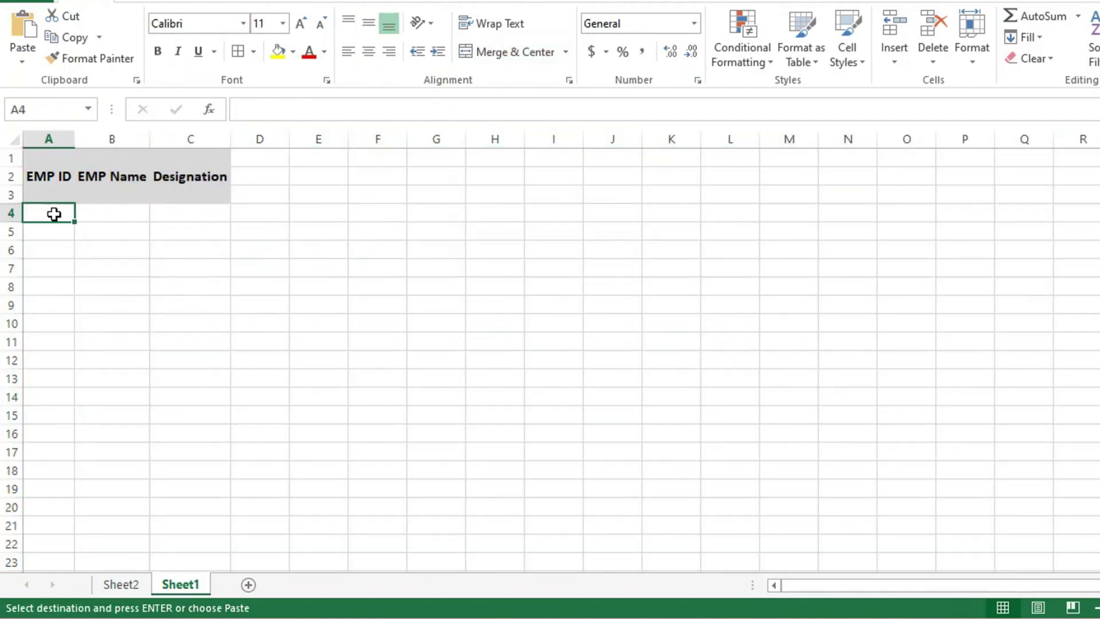
mouse_move(52, 213)
mouse_down()
mouse_move(57, 421)
mouse_move(61, 380)
mouse_up()
click(255, 194)
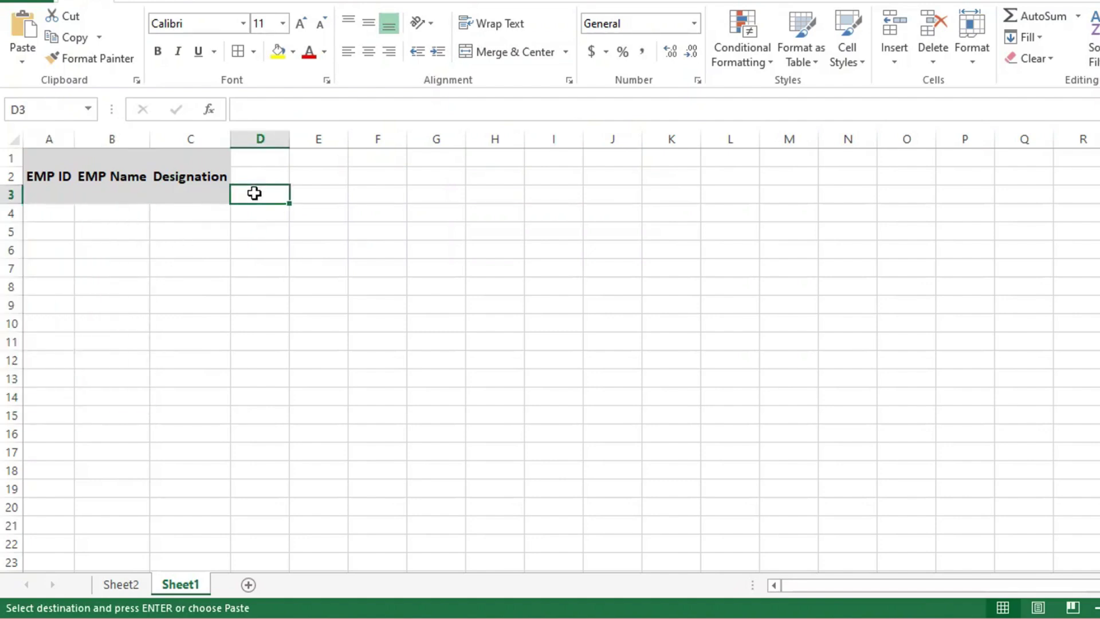
text(10-May-2012)
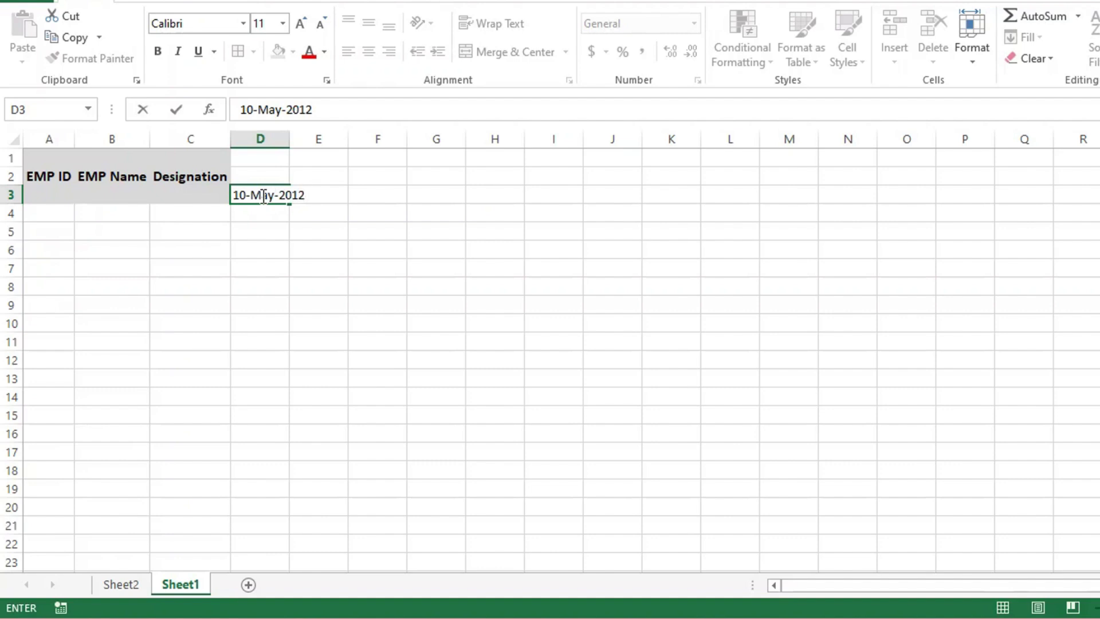
Step: Extend the 10-May-12 date in D3 as a daily series across row 3 to column X
key(Return)
mouse_move(299, 143)
mouse_down()
mouse_move(279, 145)
mouse_move(296, 145)
mouse_up()
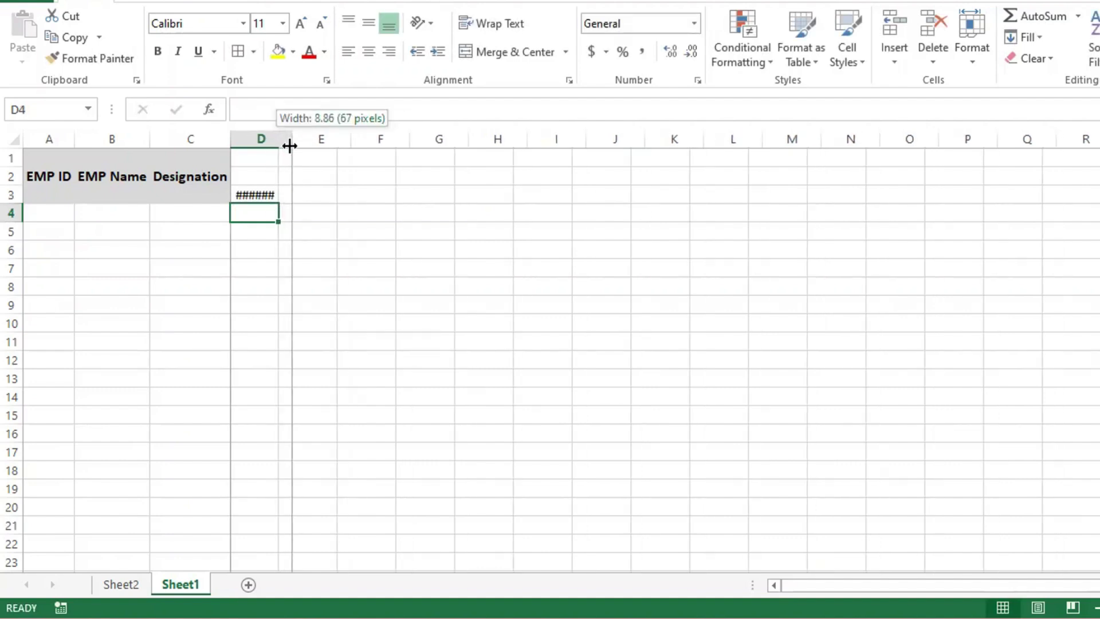
click(287, 194)
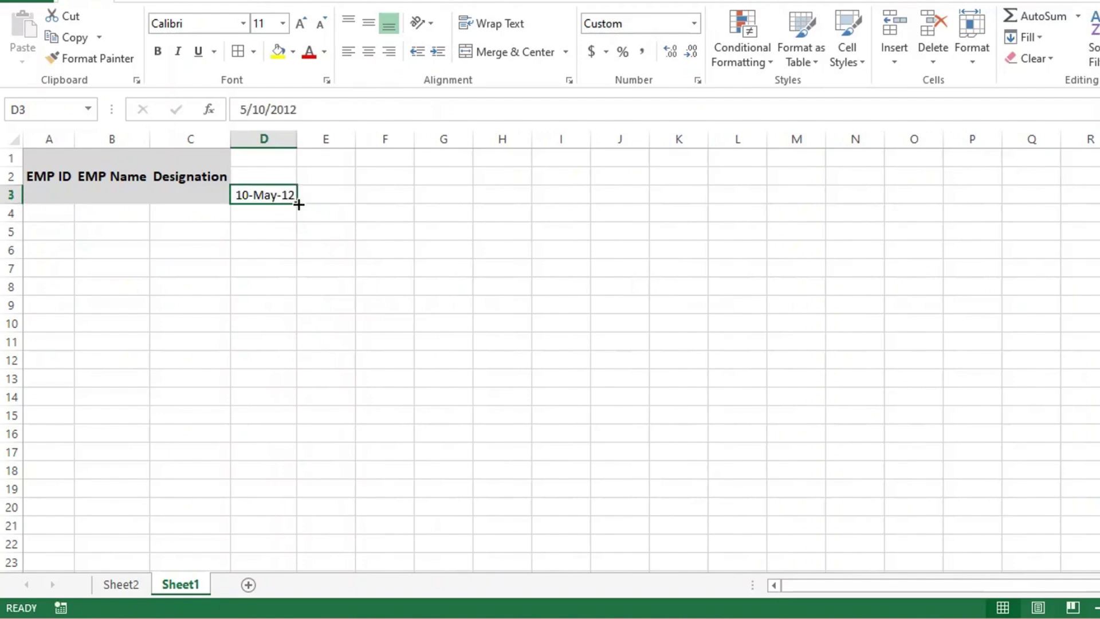
mouse_move(298, 204)
mouse_down()
mouse_move(1095, 225)
mouse_move(1036, 192)
mouse_move(869, 179)
mouse_move(798, 192)
mouse_move(997, 199)
mouse_up()
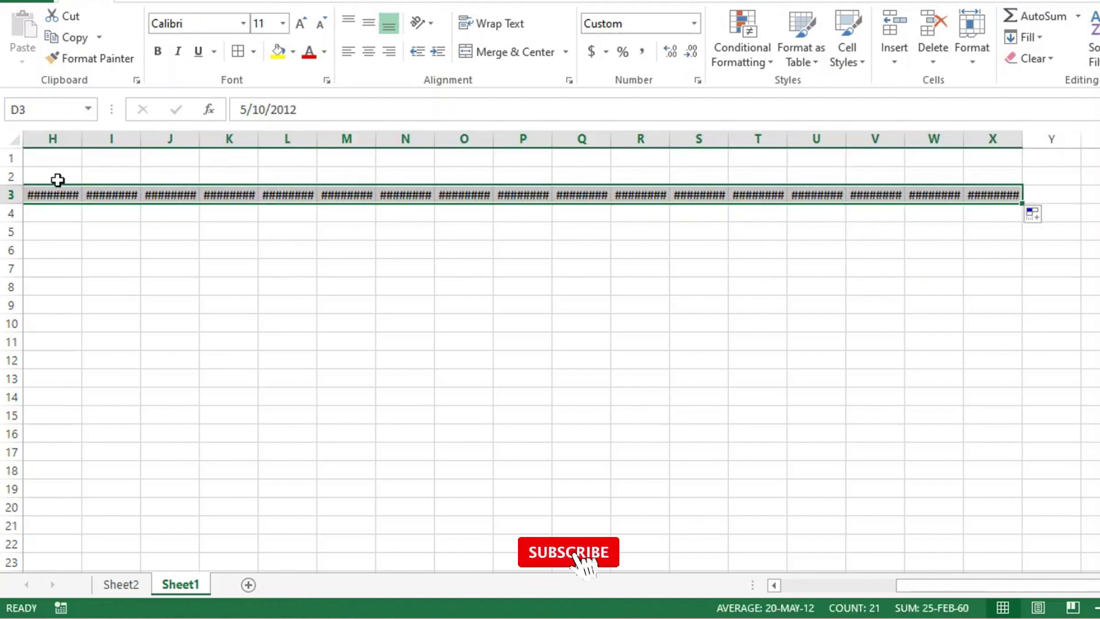
drag(928, 585, 813, 585)
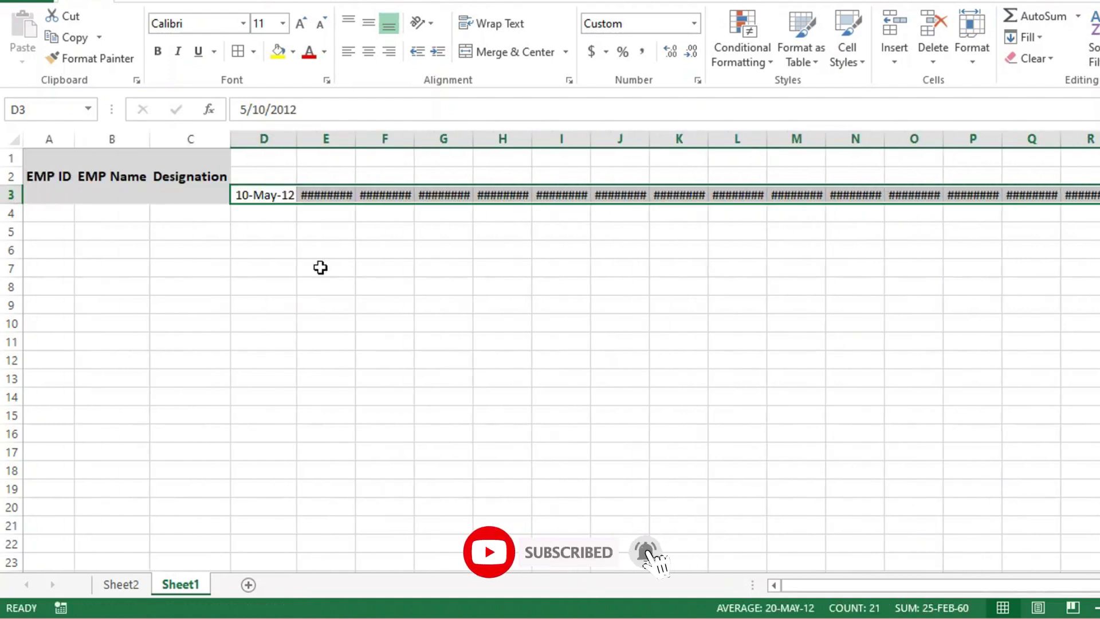
click(14, 140)
Step: AutoFit the date columns, merge D1:X2 and enter the title 'Advance Record EMP Salary'
double_click(297, 143)
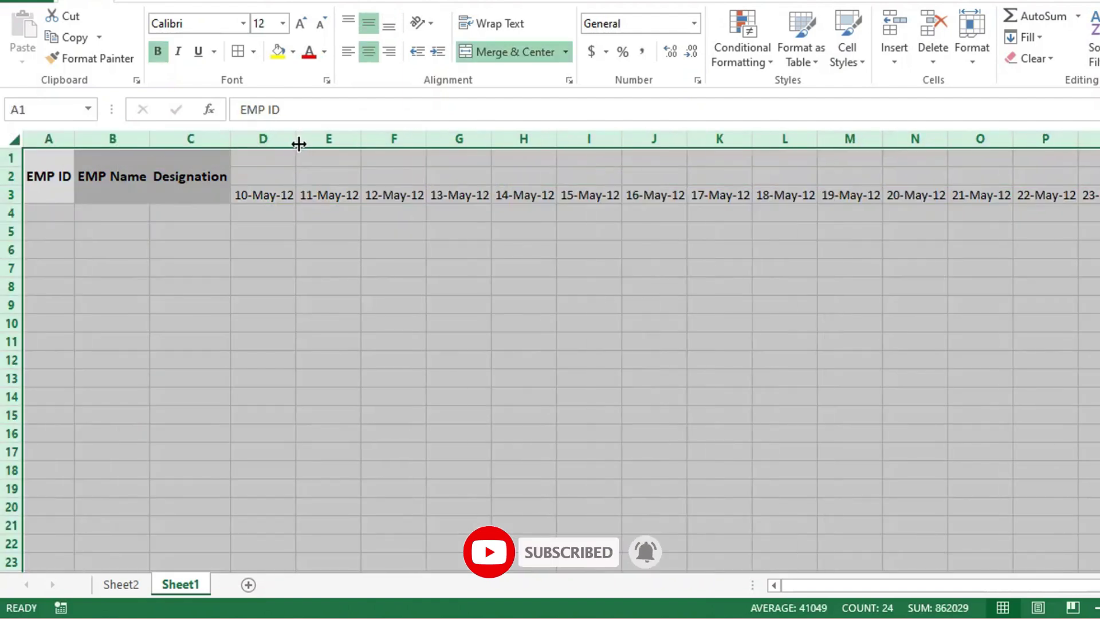
click(608, 289)
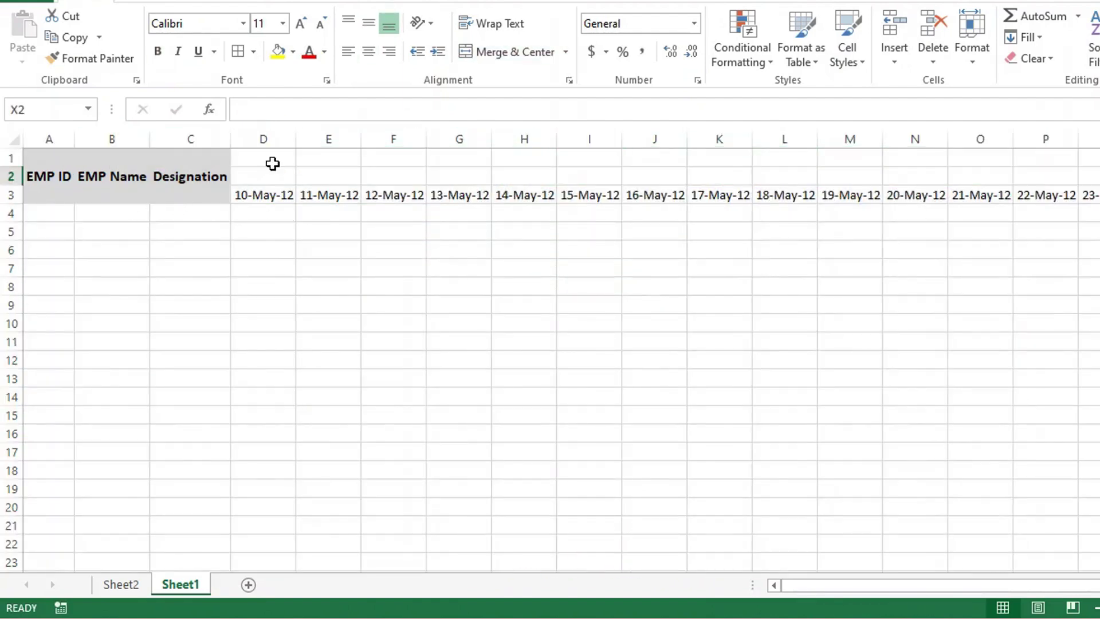
mouse_move(270, 164)
mouse_down()
mouse_move(297, 178)
mouse_move(1097, 178)
mouse_up()
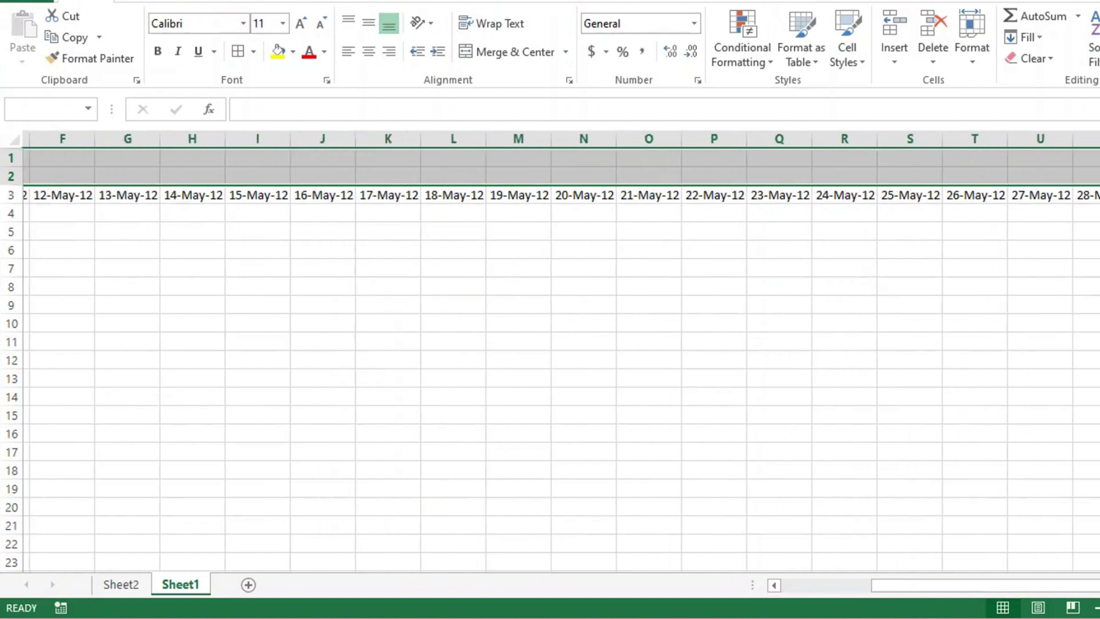
drag(1097, 178, 1095, 173)
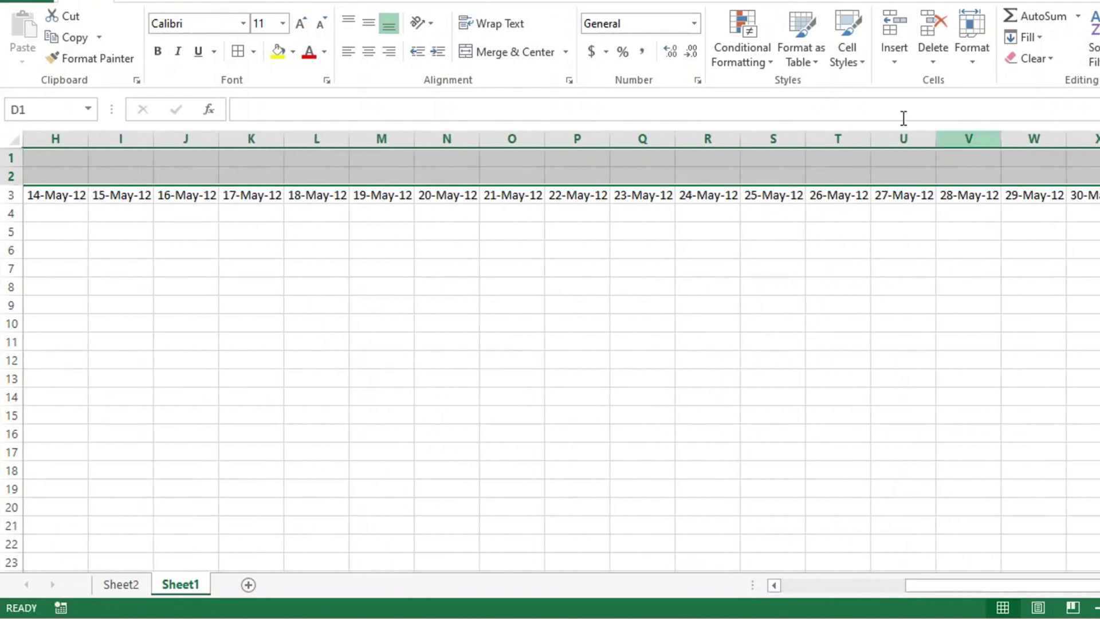
click(514, 53)
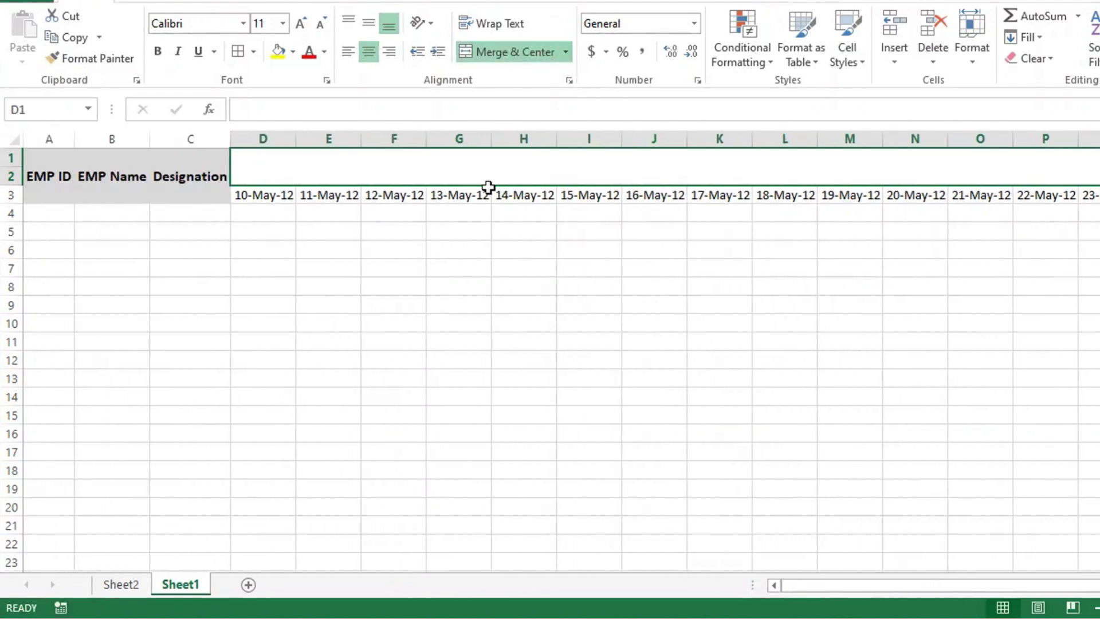
text(A)
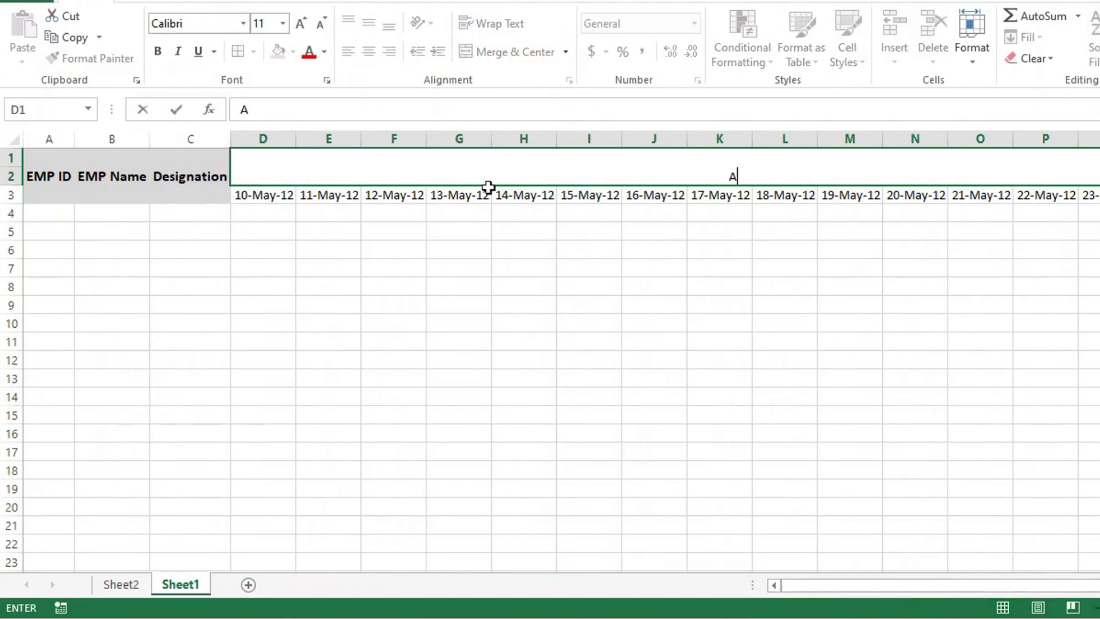
text(dvance R)
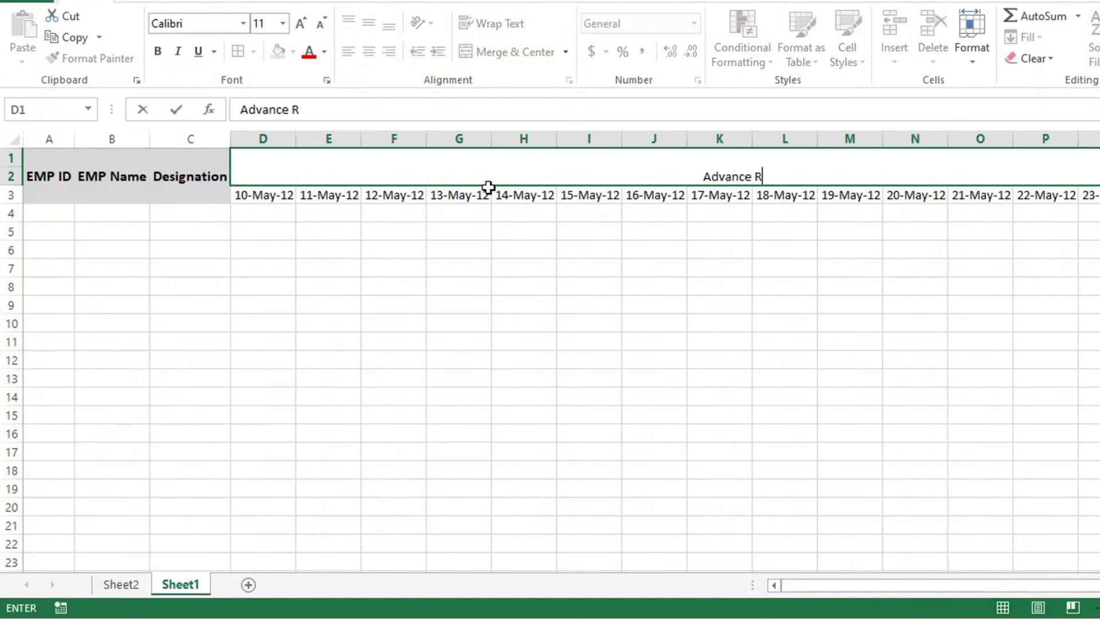
text(ecord E)
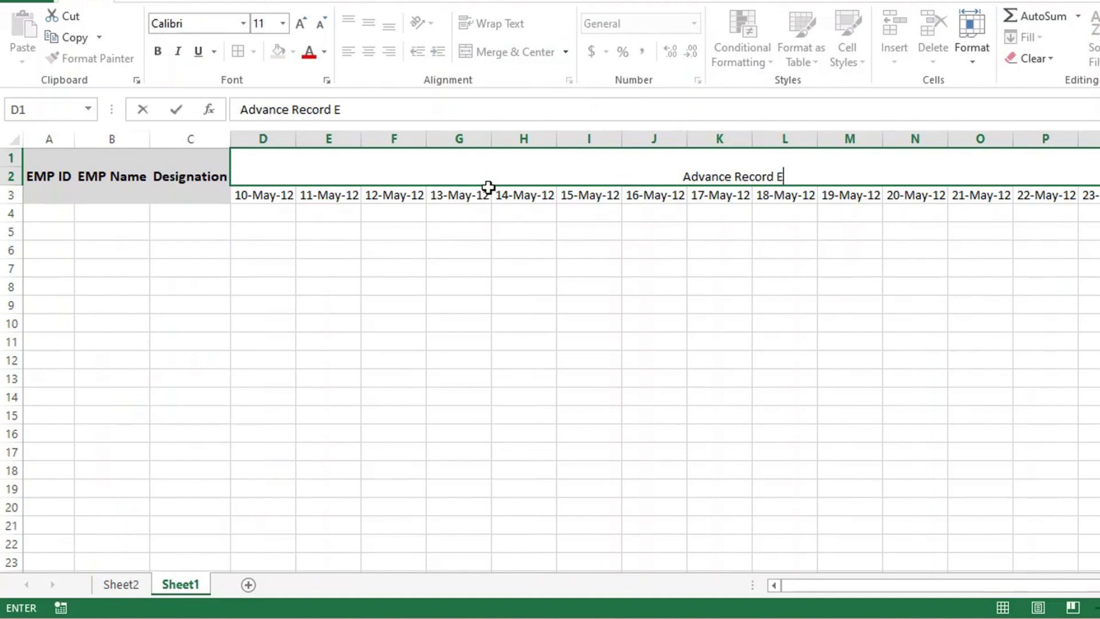
text(MP Sall)
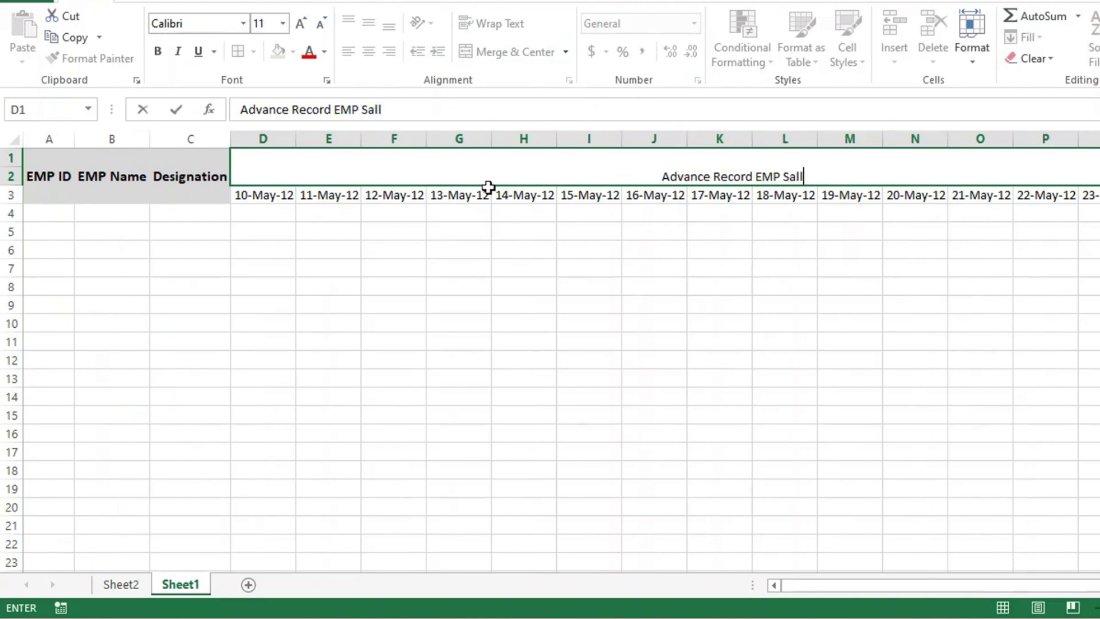
text(ar)
key(BackSpace)
key(BackSpace)
key(BackSpace)
text(a)
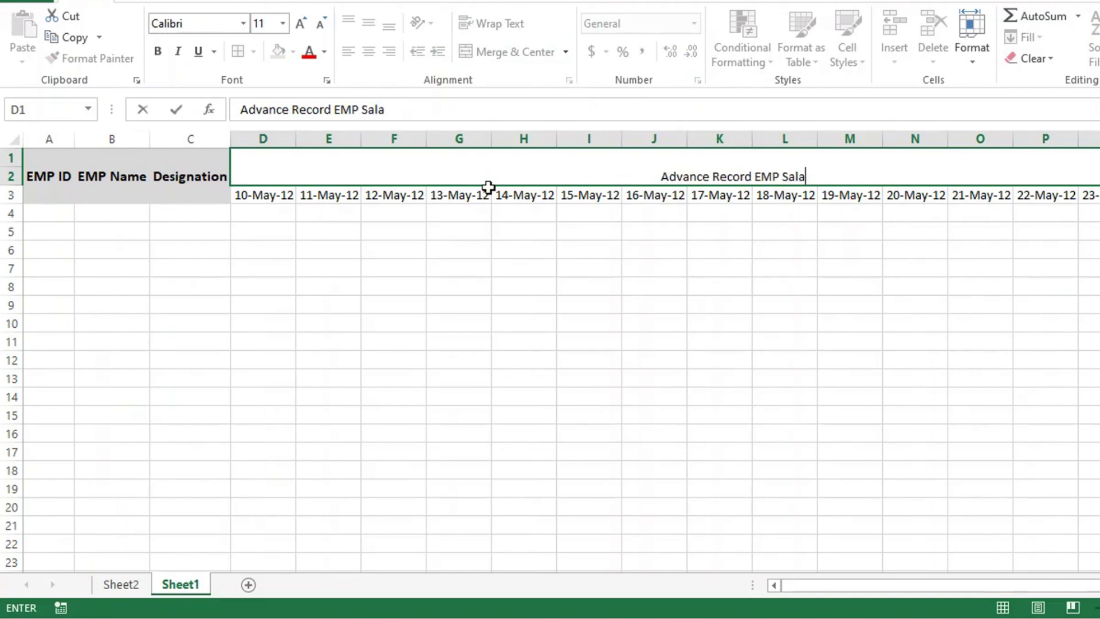
text(yr)
key(BackSpace)
key(BackSpace)
text(ry)
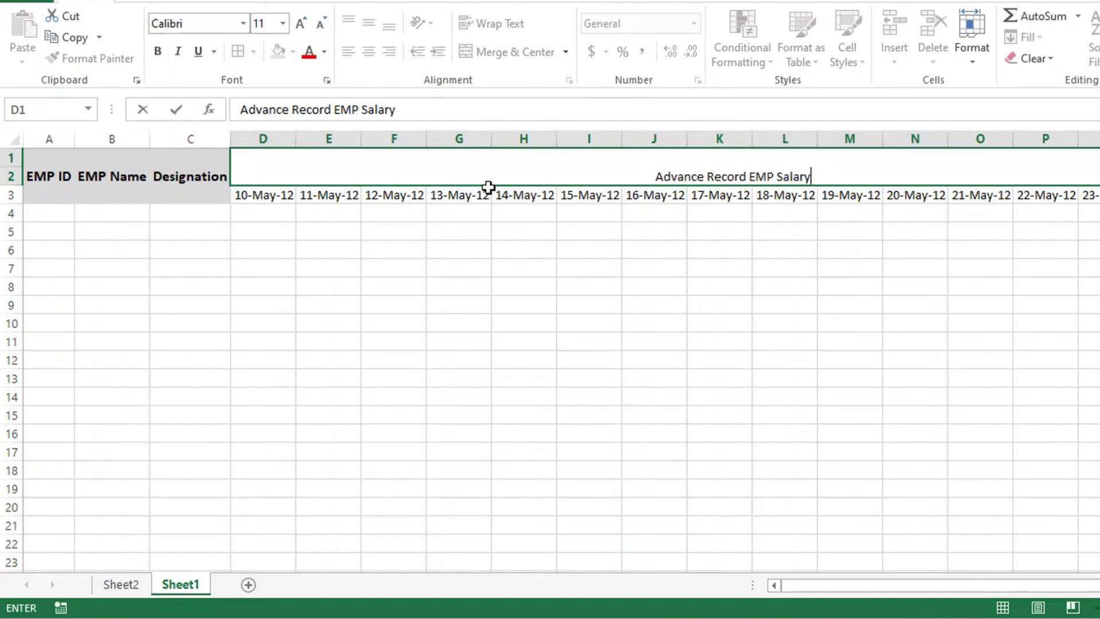
click(609, 235)
Step: Format the title bold and left-aligned at font size 20
click(585, 155)
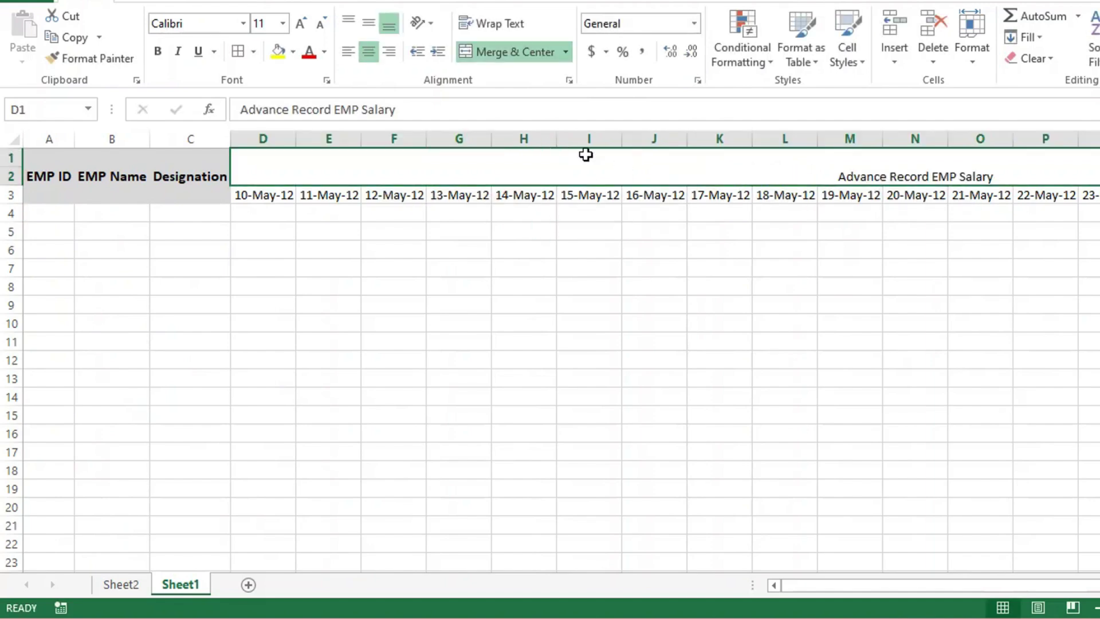
click(161, 55)
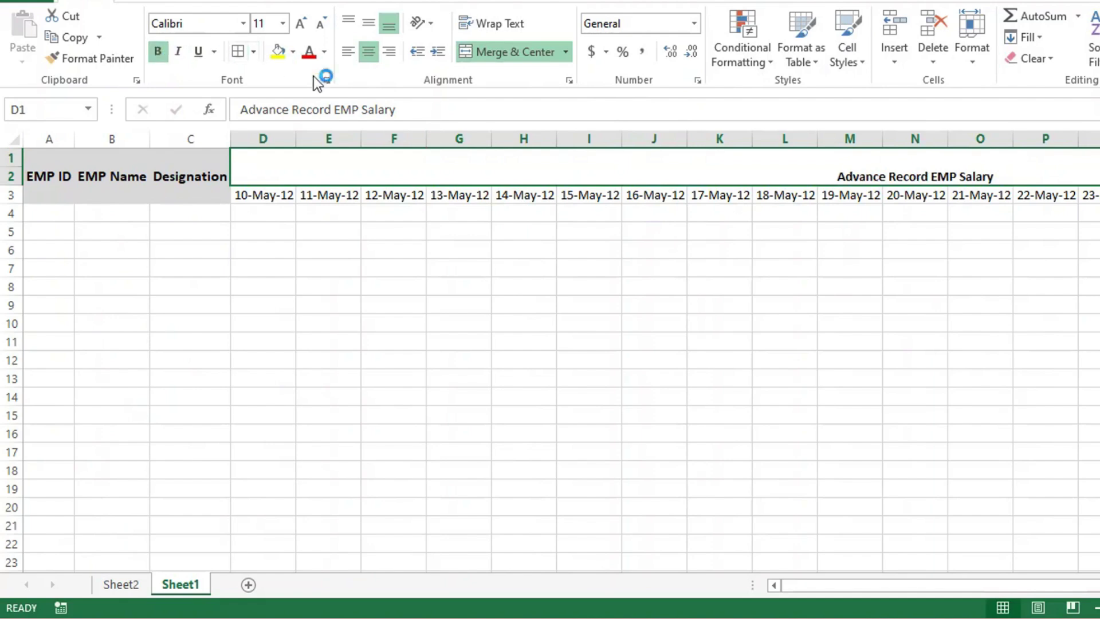
click(348, 53)
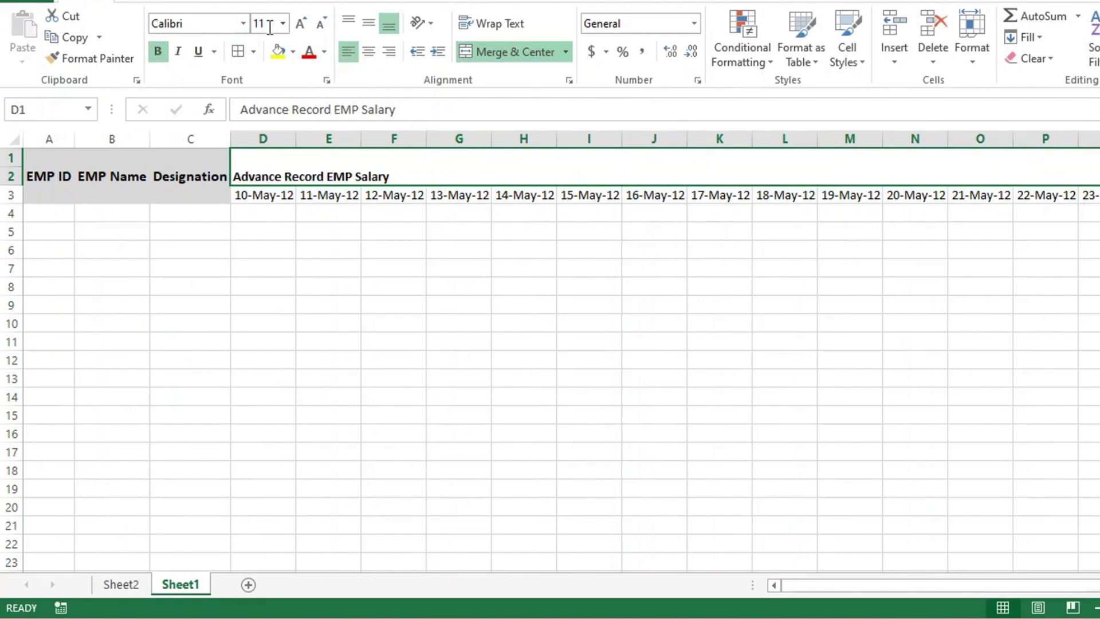
click(300, 23)
click(300, 23)
click(301, 23)
click(302, 23)
click(301, 23)
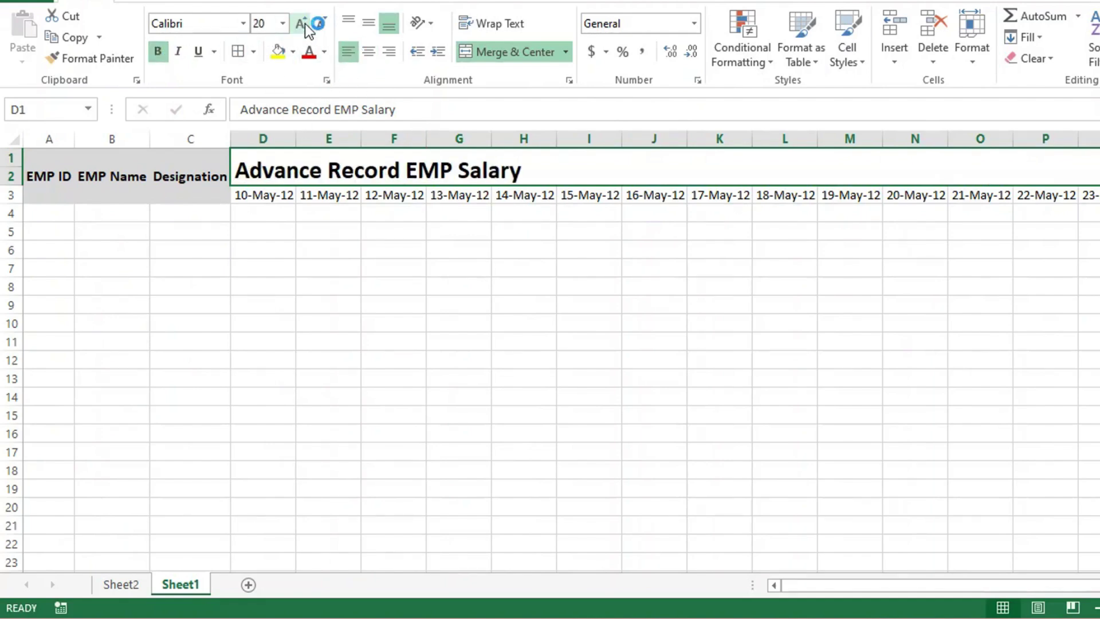
click(392, 342)
click(173, 168)
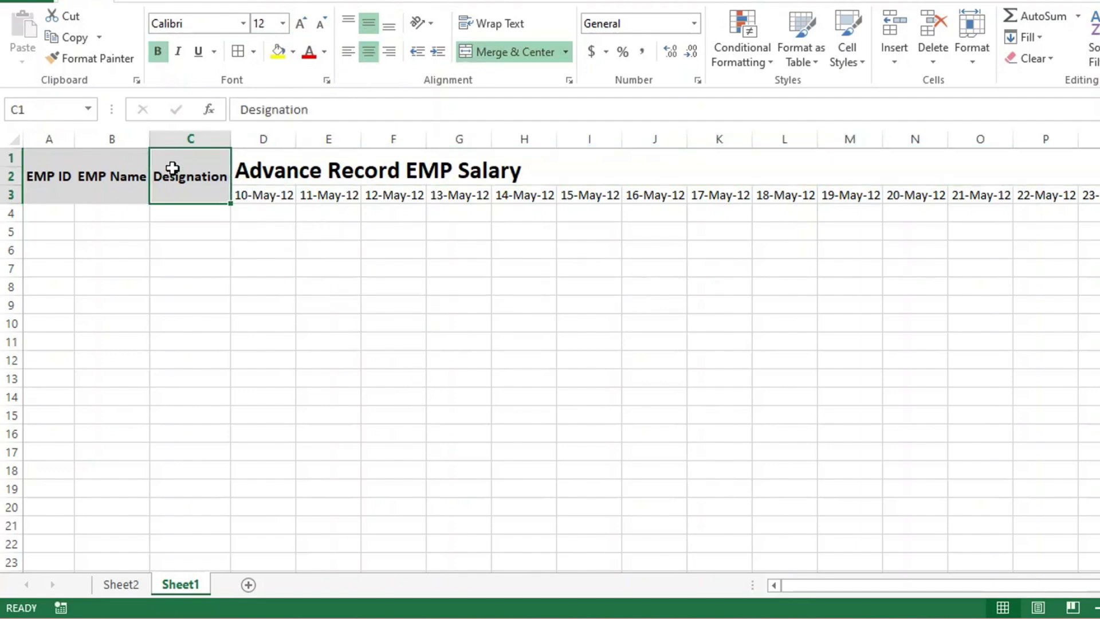
Step: Add a List data validation to the EMP ID cells using Sheet2's IDs A5:A17
mouse_move(50, 214)
mouse_down()
mouse_move(74, 378)
mouse_move(71, 364)
mouse_up()
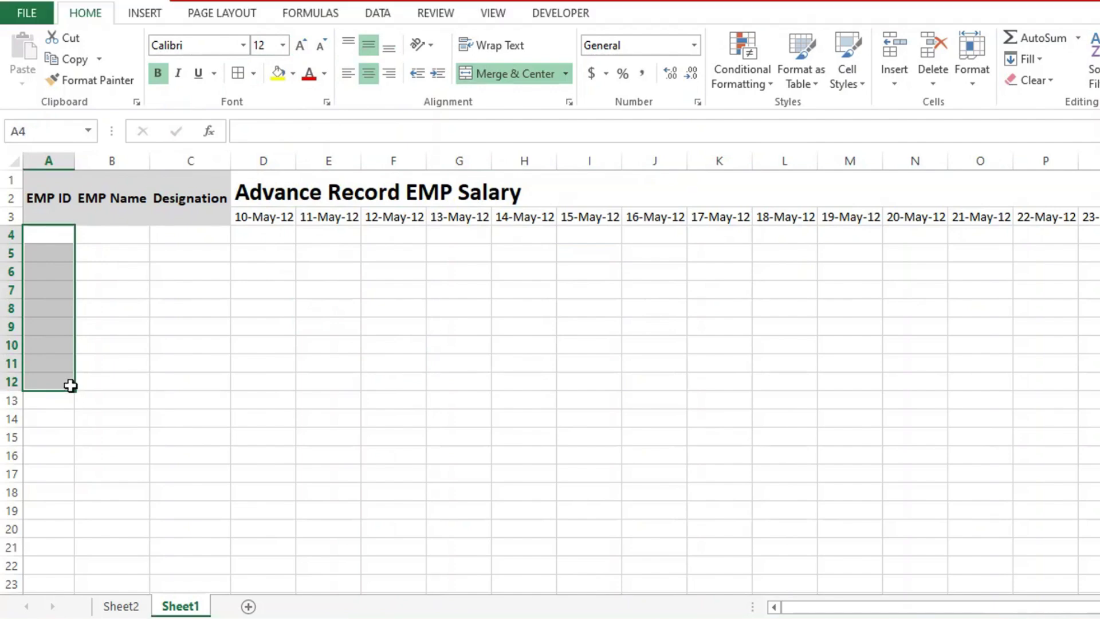
click(376, 15)
click(755, 75)
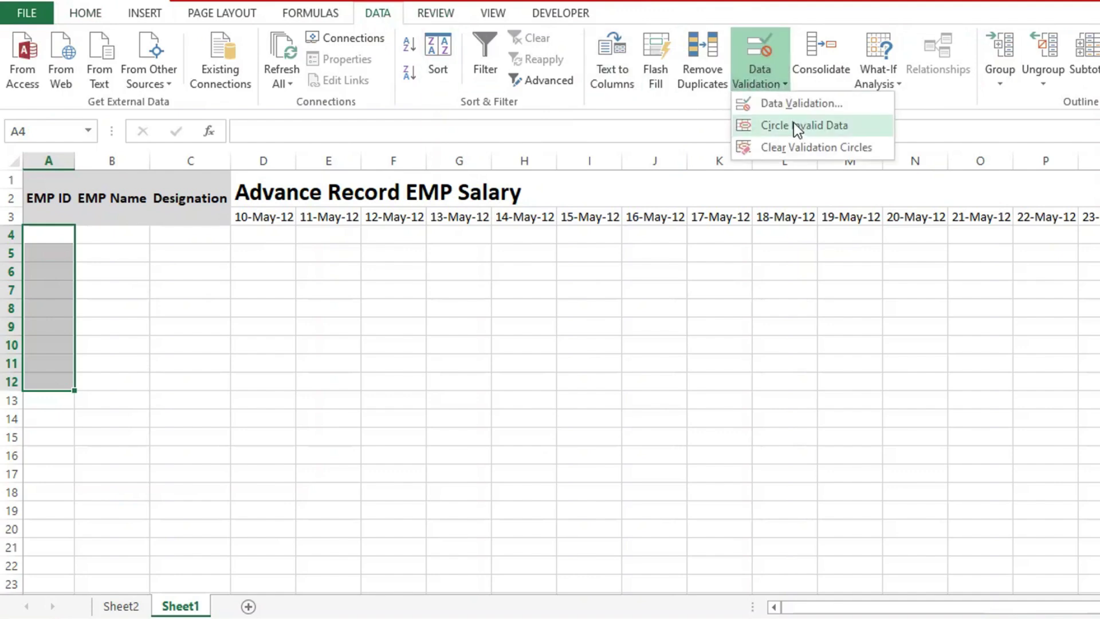
click(796, 103)
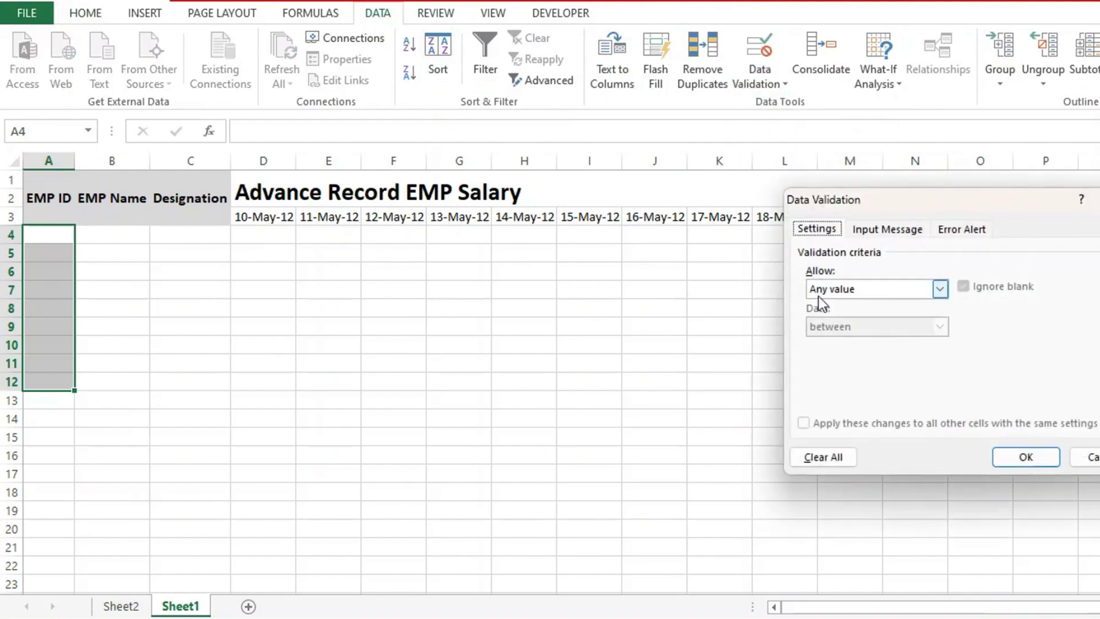
click(881, 289)
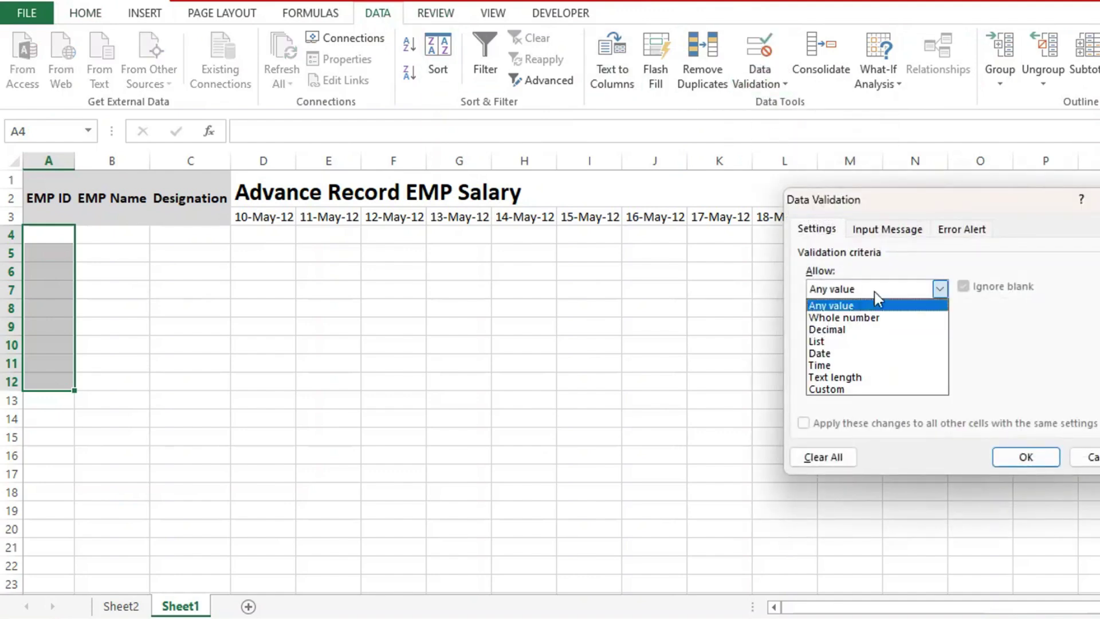
click(834, 340)
click(856, 363)
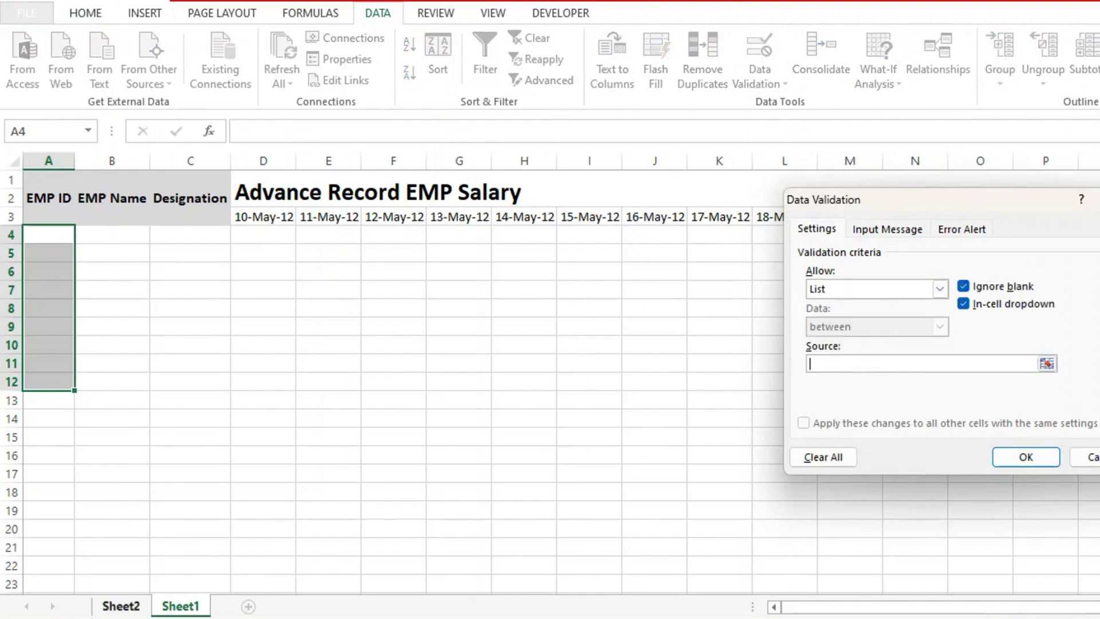
click(120, 606)
drag(54, 266, 82, 547)
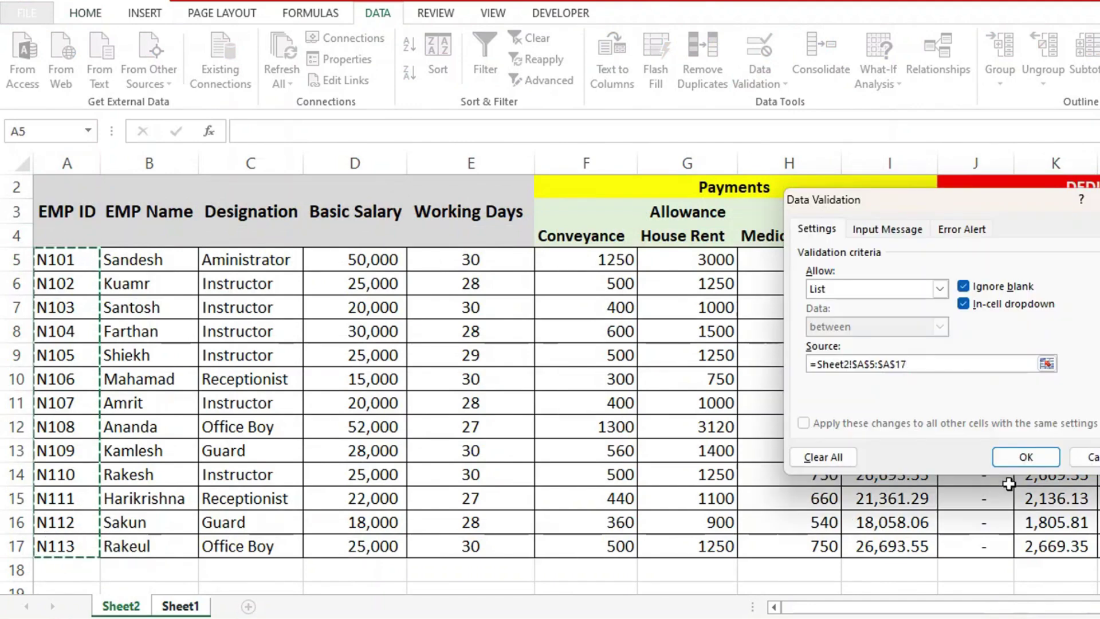
click(1025, 455)
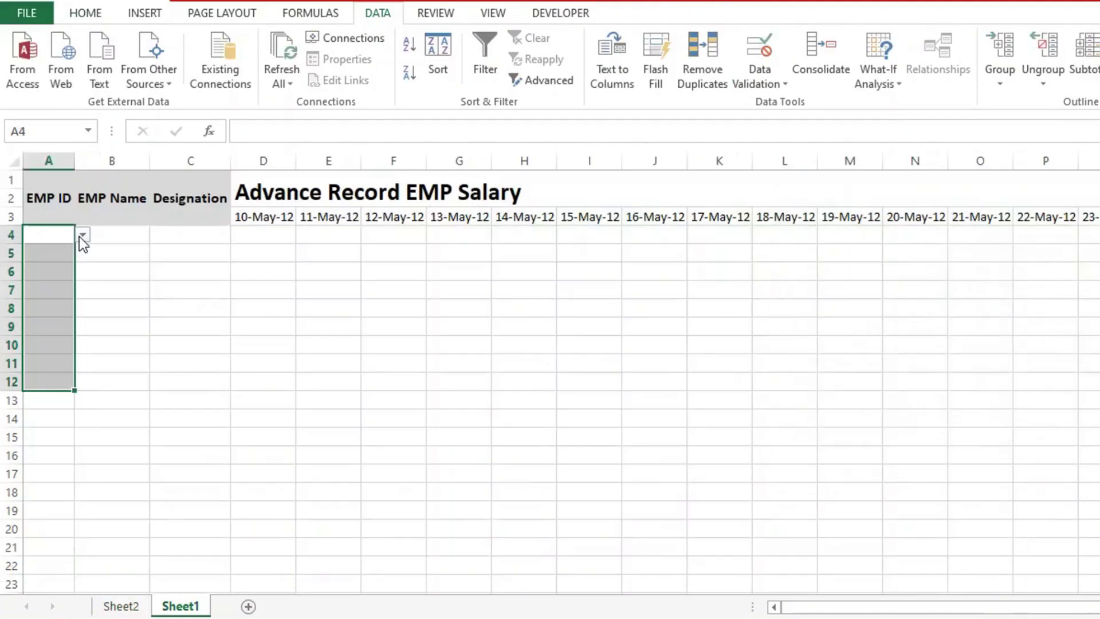
Step: Pick N104 for A4, N106 for A6 and N104 for A12 from the ID dropdowns
click(83, 235)
click(57, 285)
click(64, 269)
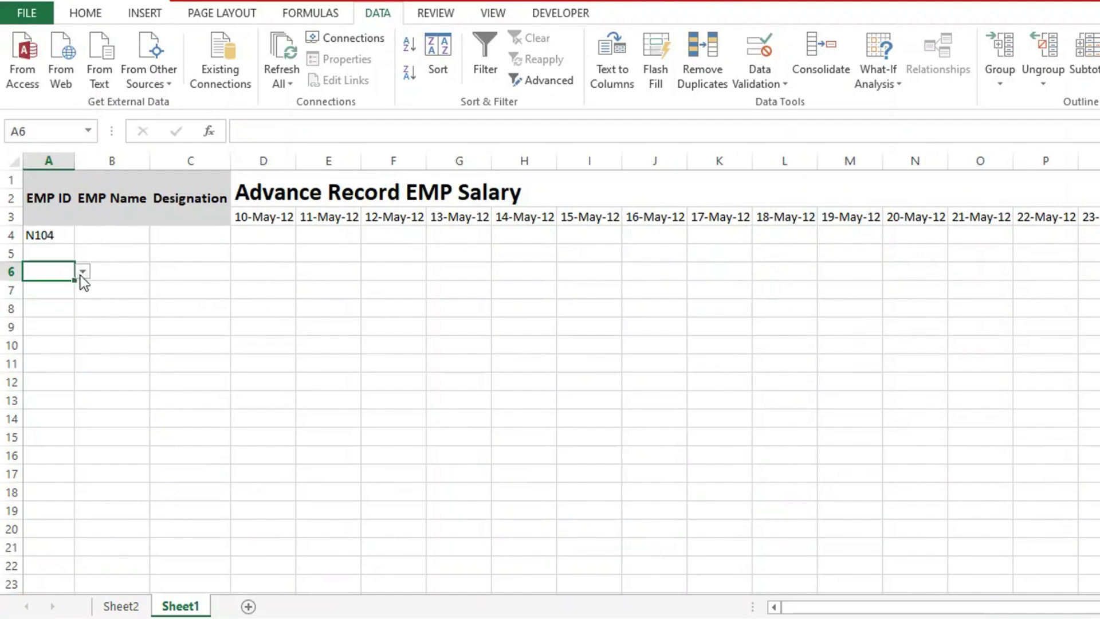
click(82, 273)
click(65, 344)
click(55, 237)
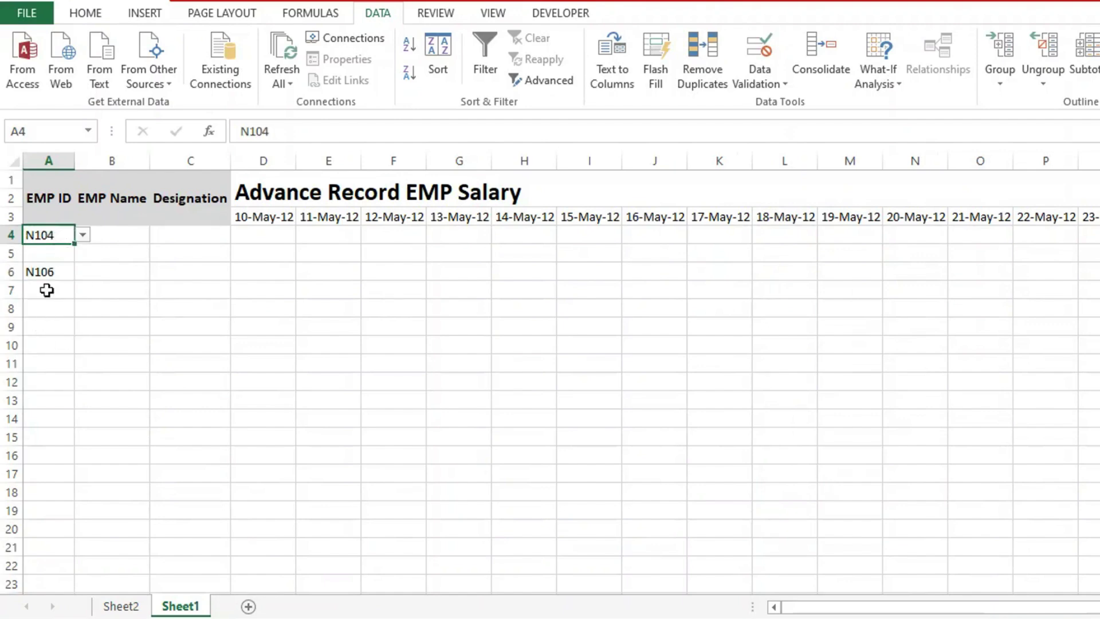
click(54, 382)
click(83, 382)
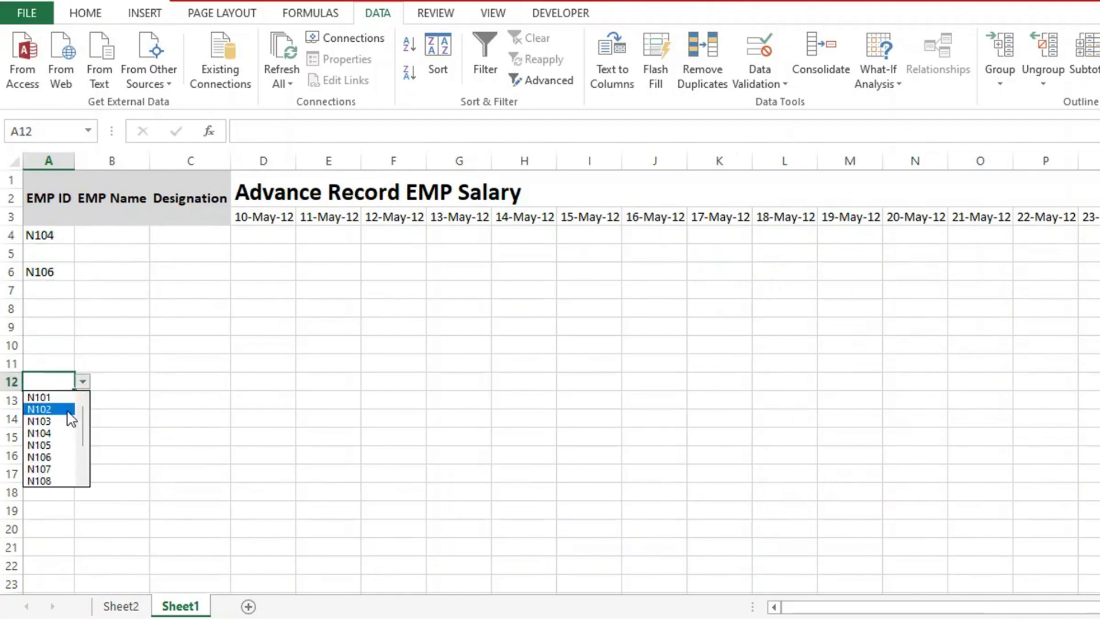
click(60, 425)
click(60, 425)
click(58, 403)
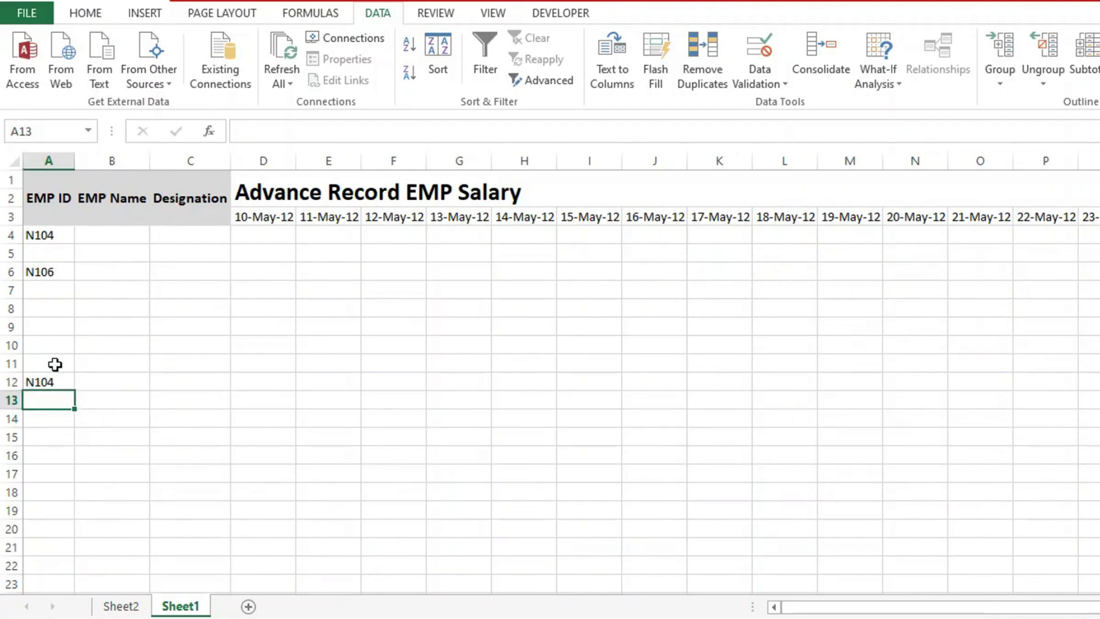
mouse_move(39, 200)
mouse_down()
mouse_move(209, 369)
mouse_move(400, 393)
mouse_move(987, 369)
mouse_move(1092, 388)
mouse_move(957, 378)
mouse_up()
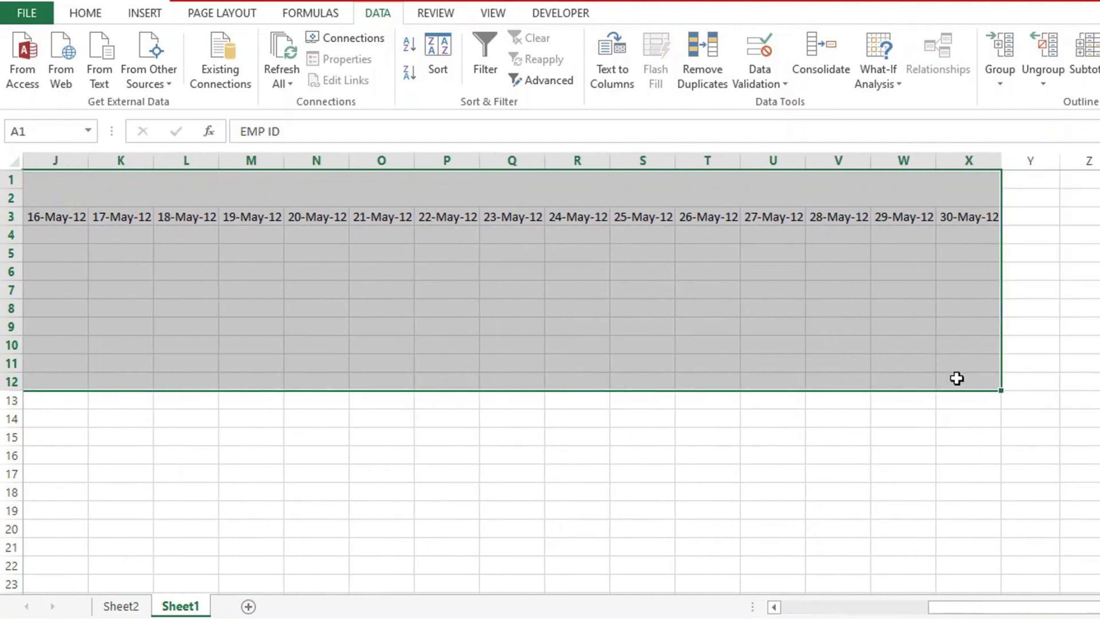
Step: Apply All Borders to the A1:X12 table and widen column C slightly
click(85, 14)
click(237, 73)
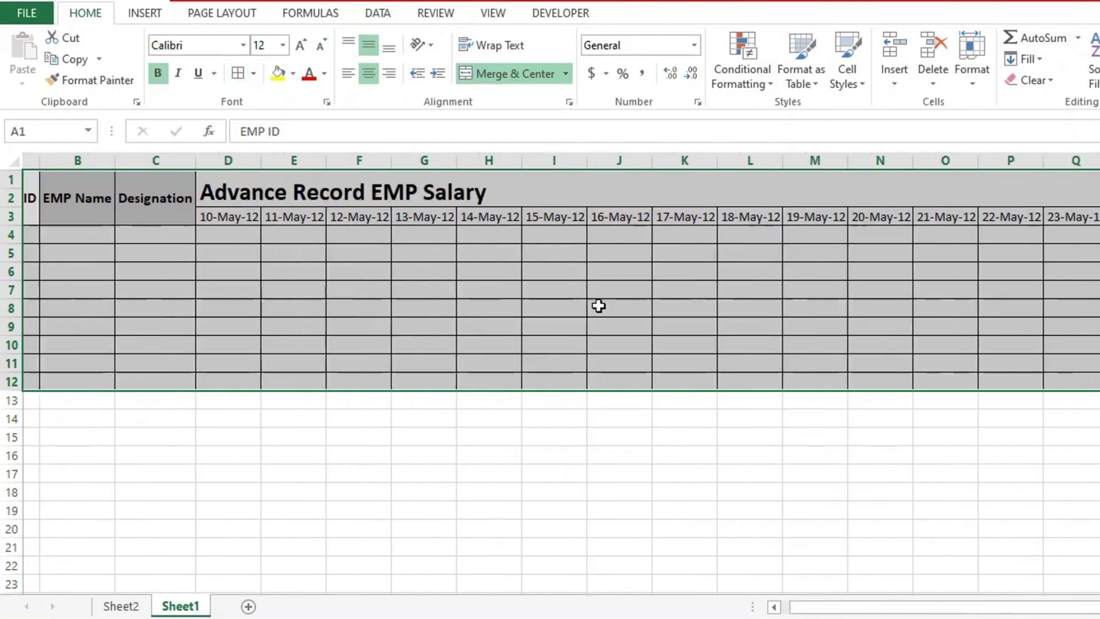
click(191, 252)
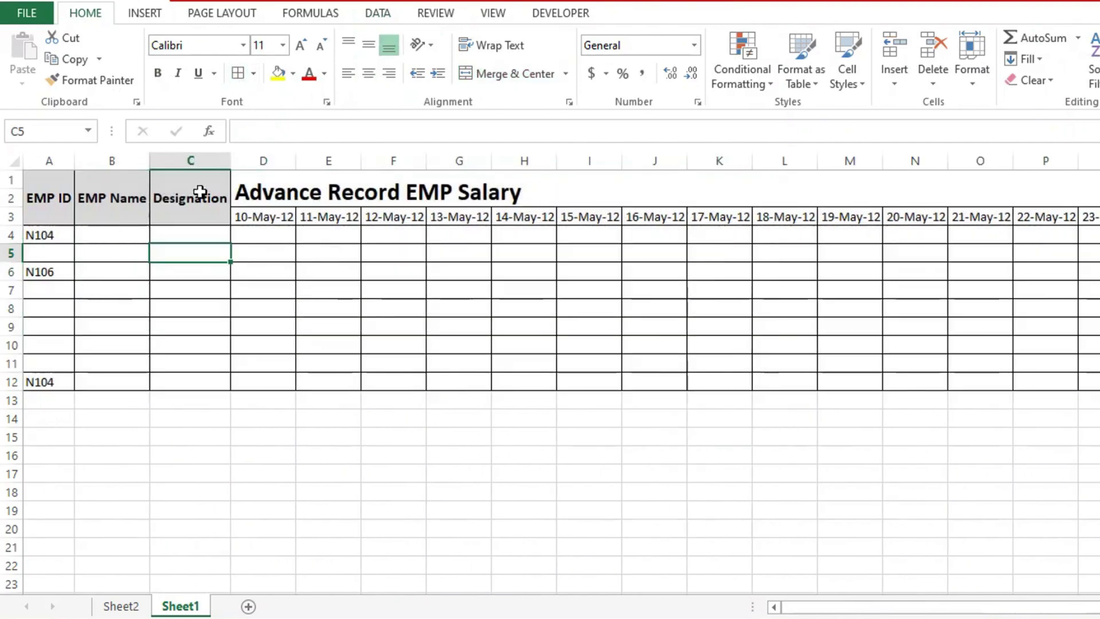
drag(229, 167, 236, 168)
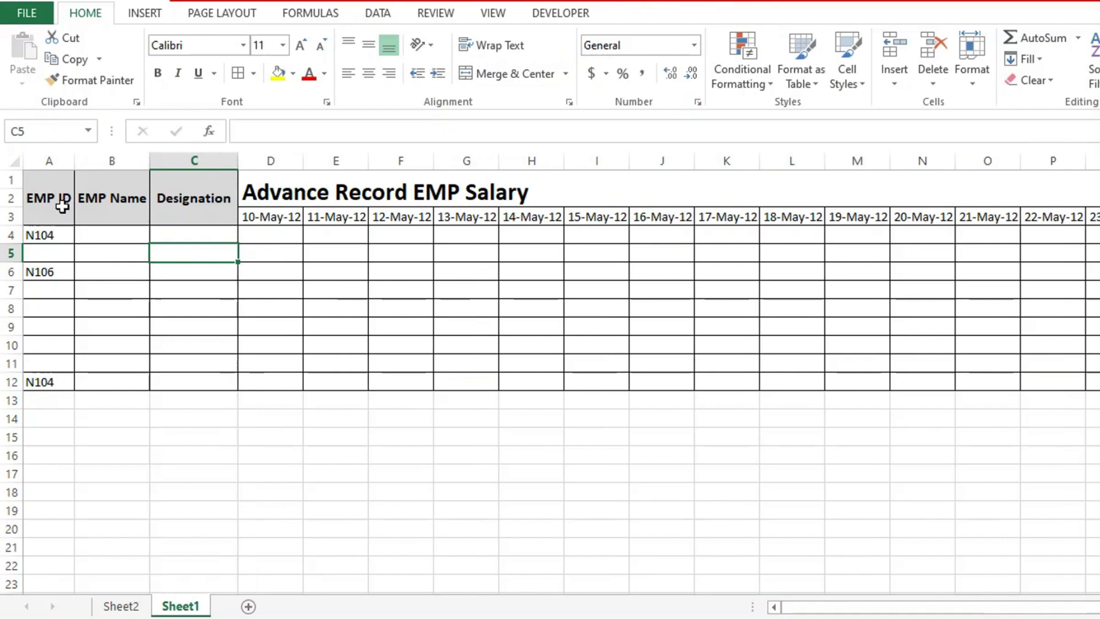
mouse_move(57, 198)
mouse_down()
mouse_move(585, 363)
mouse_move(594, 379)
mouse_up()
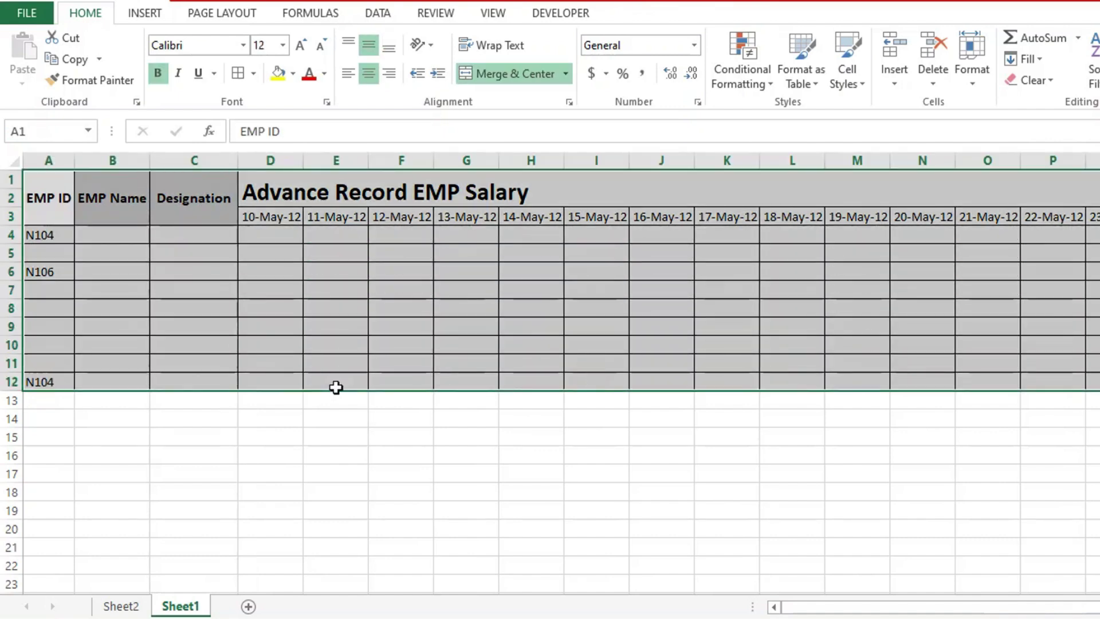
click(289, 268)
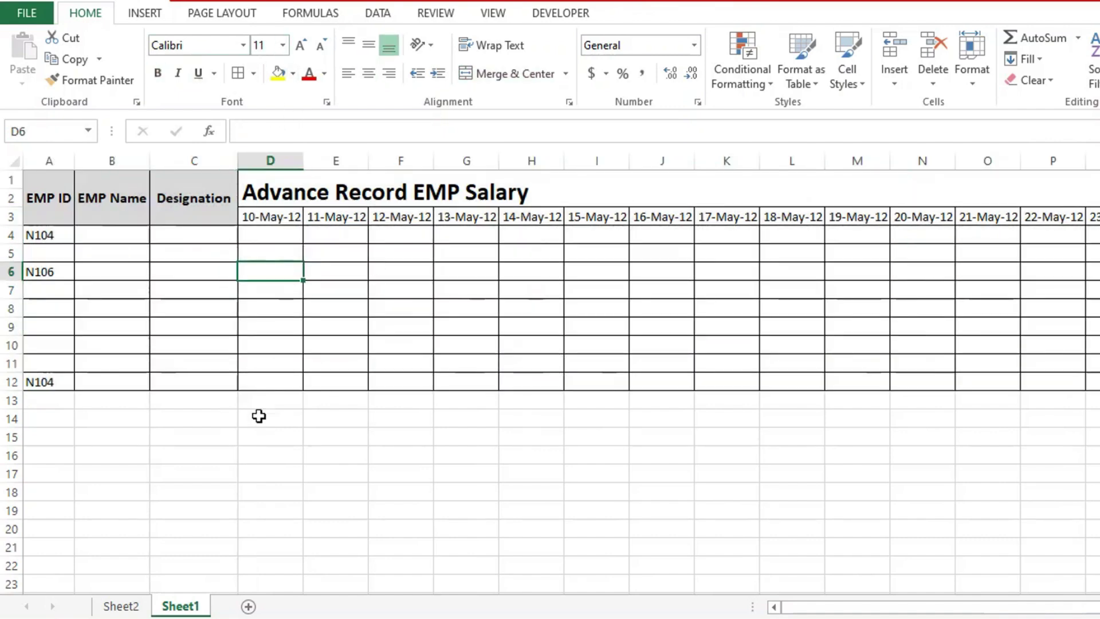
Step: Merge Y1:Y3 into a bold, middle-aligned 'ToTAL ADVANCE' header and widen column Y
drag(833, 610, 989, 611)
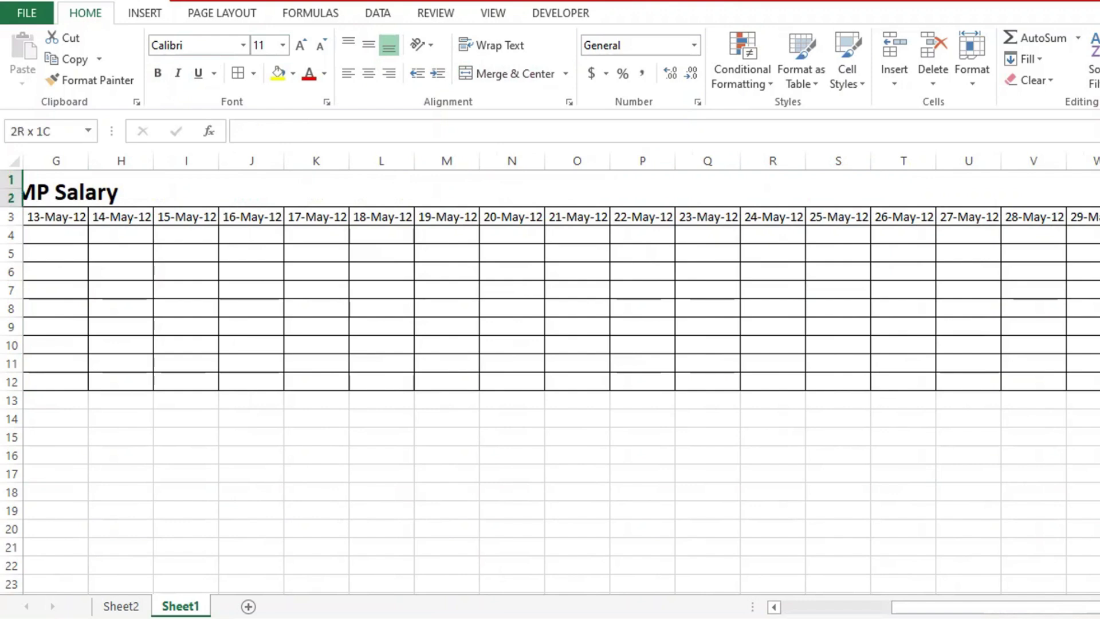
key(shift+Down)
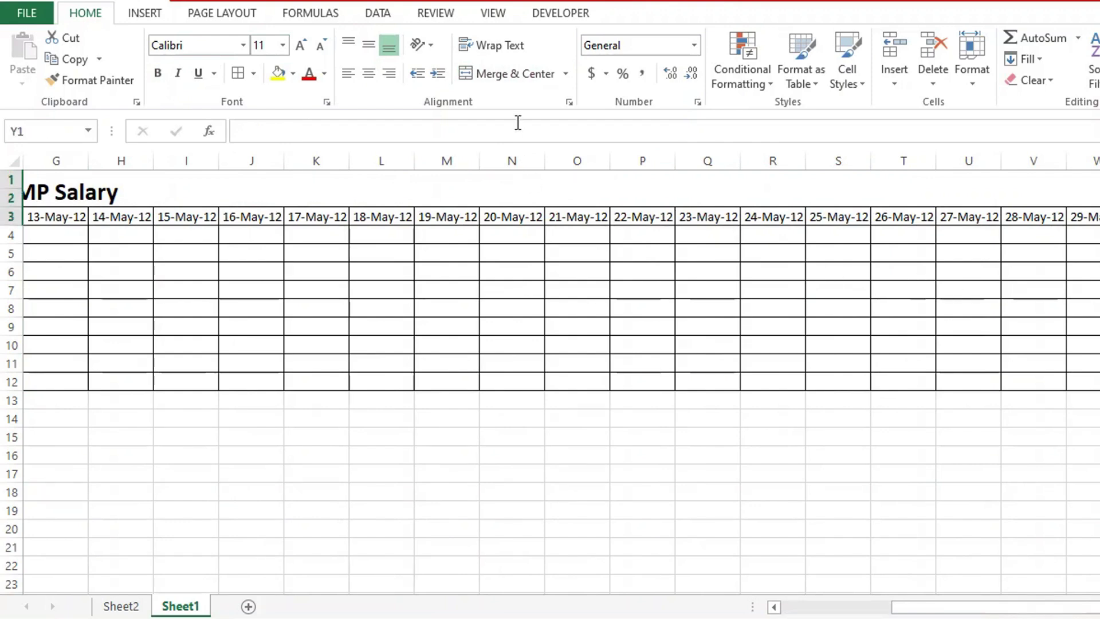
click(513, 74)
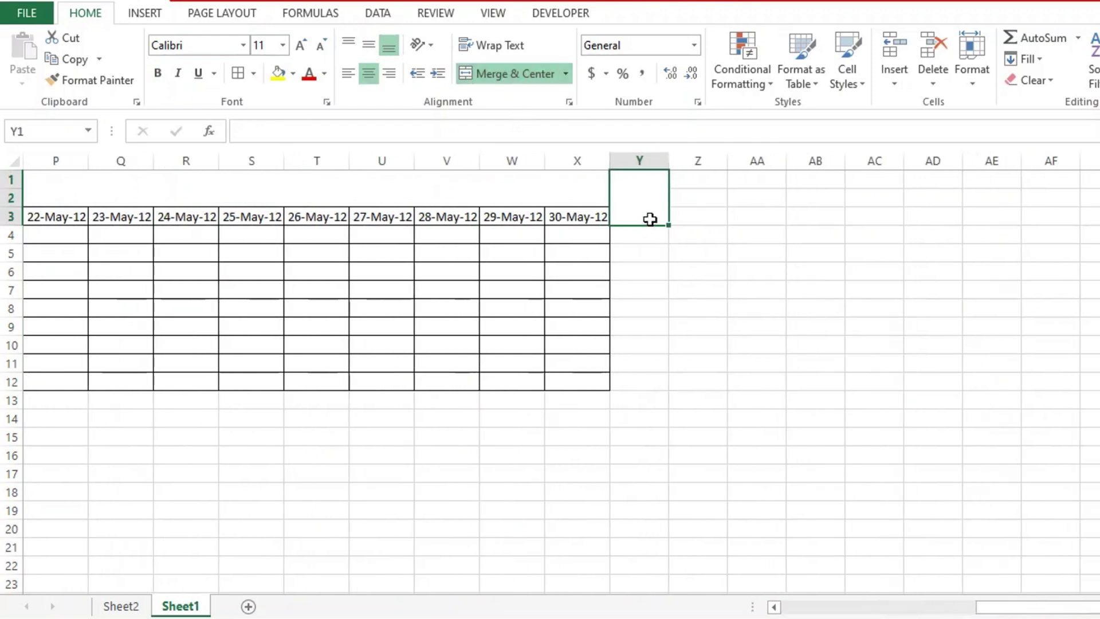
text(T)
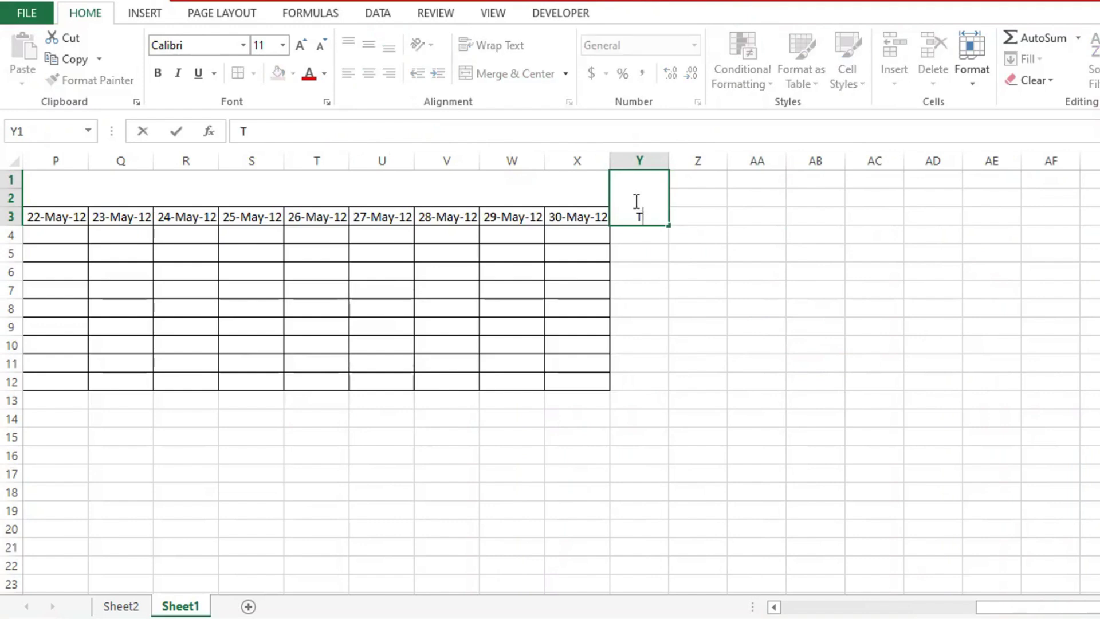
text(oTAL AD)
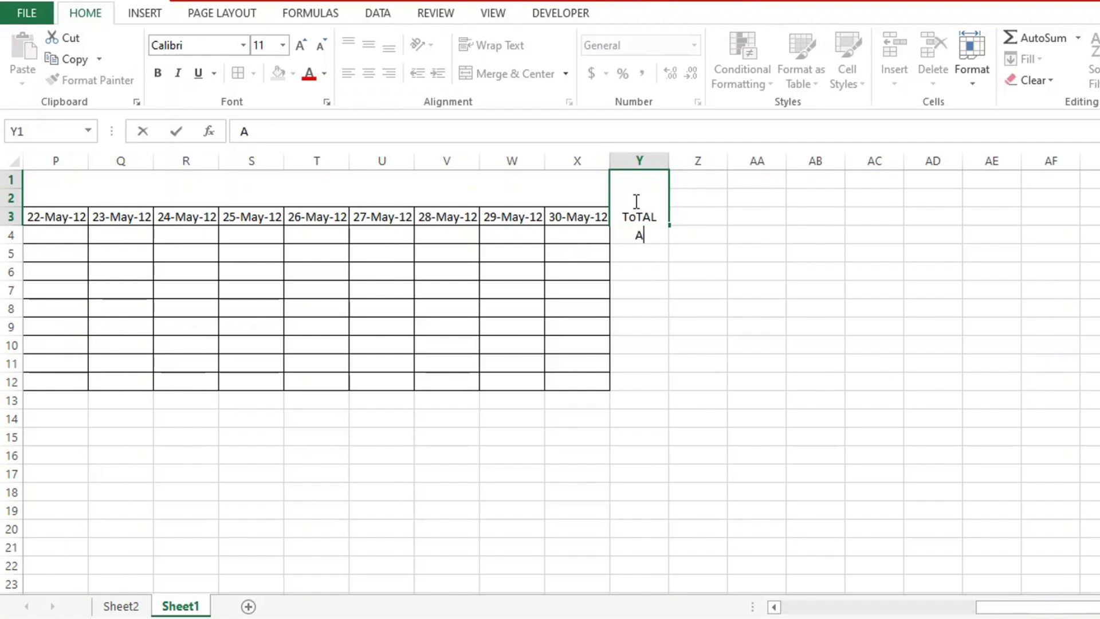
text(VAN)
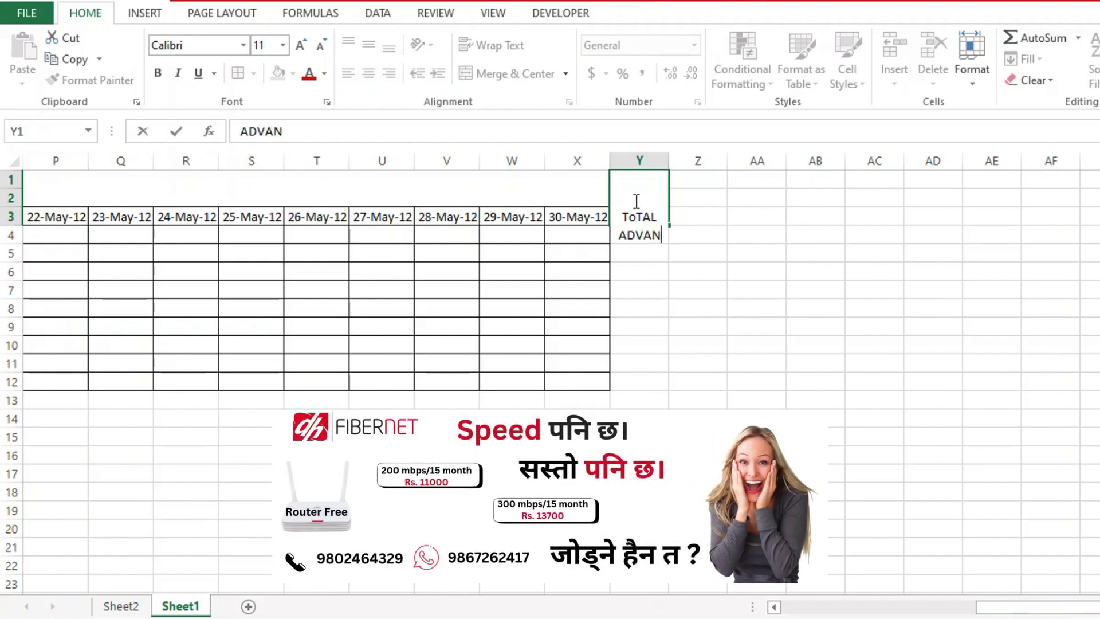
text(CE)
key(Return)
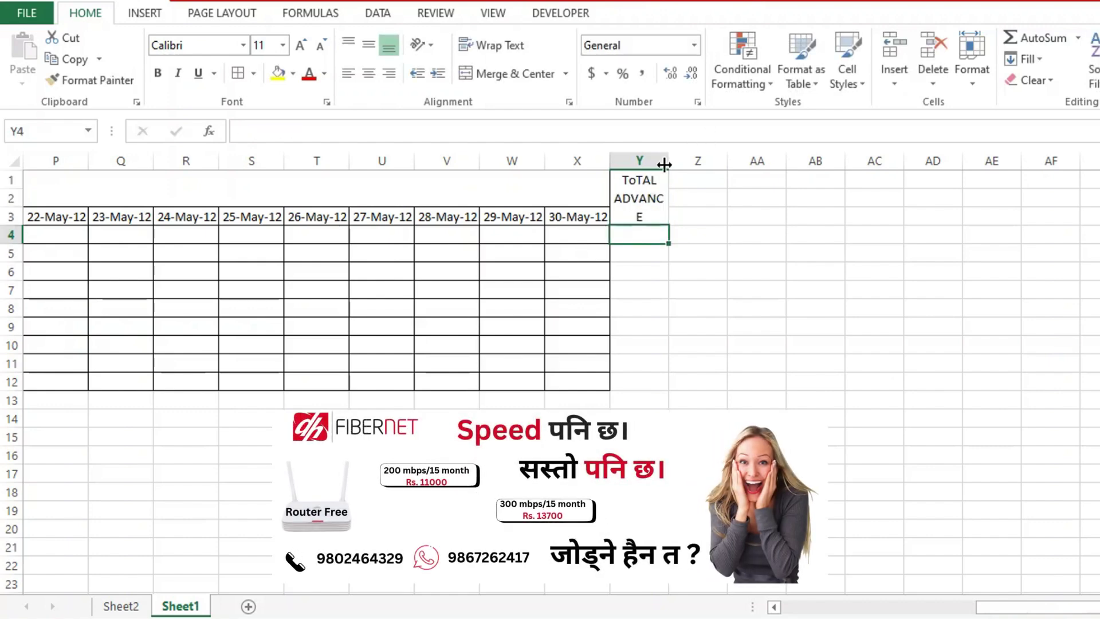
drag(669, 165, 690, 165)
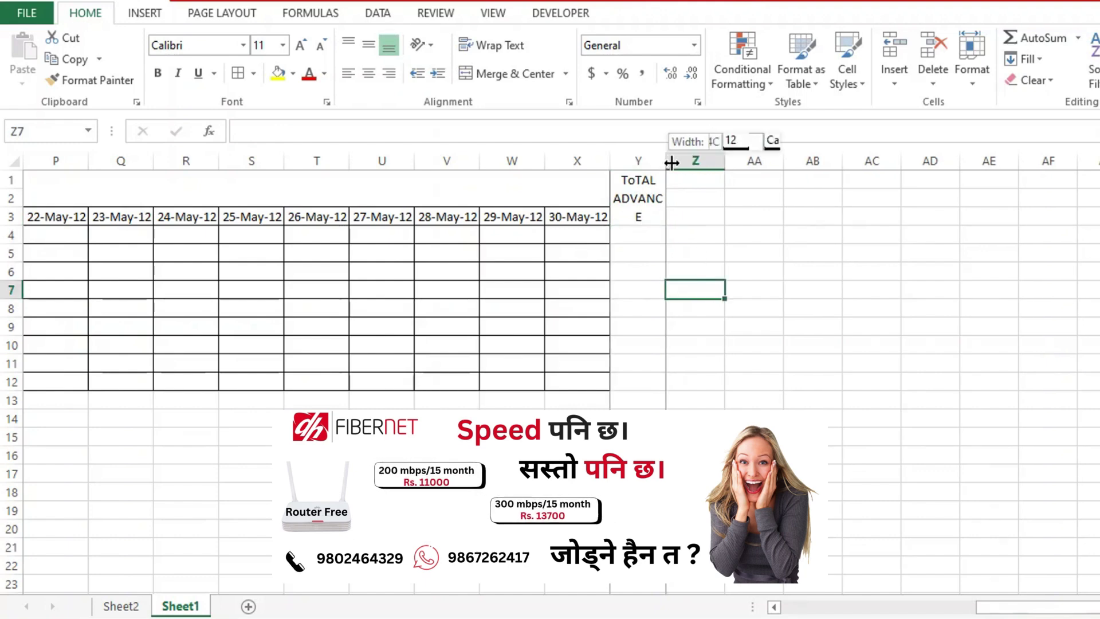
click(660, 203)
key(ctrl+b)
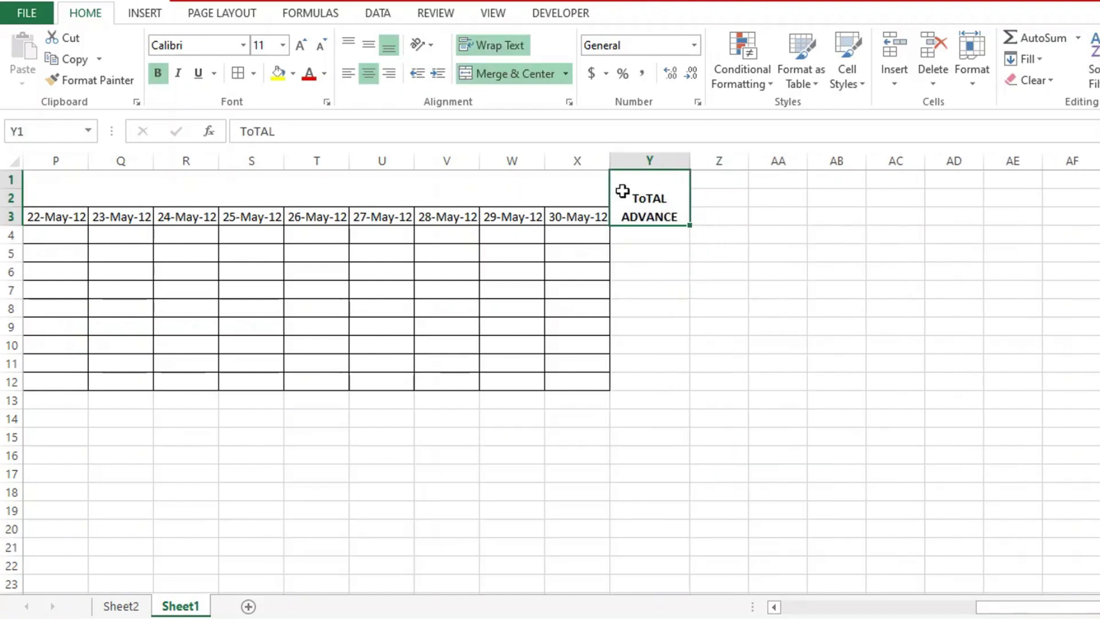
click(368, 45)
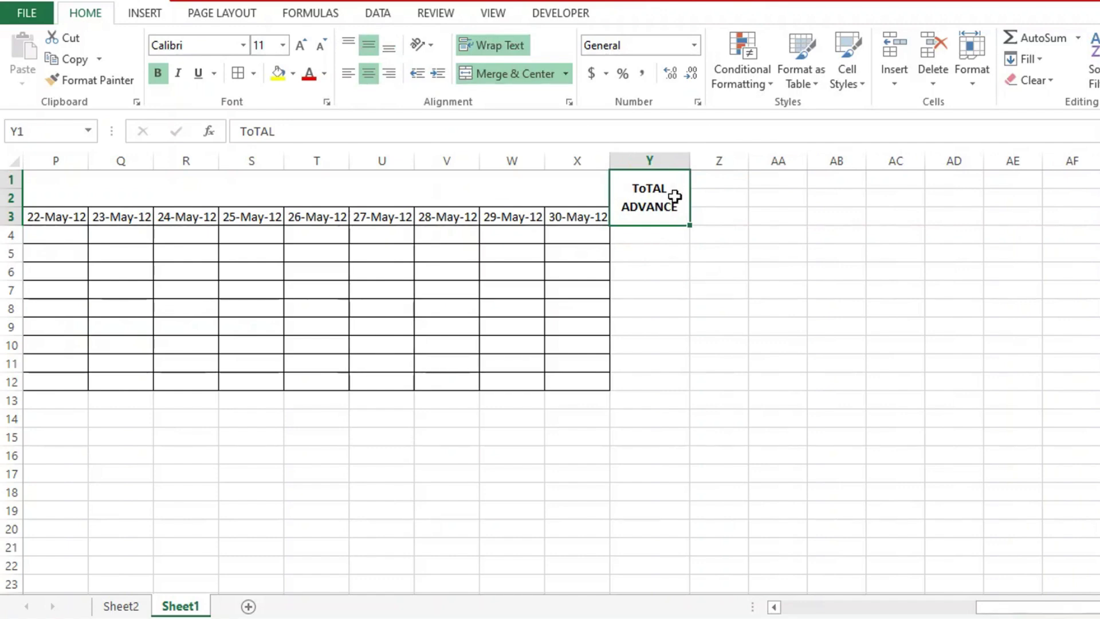
Step: Border the Y1:Y12 cells and fill the Y1 header light blue
drag(670, 221, 663, 384)
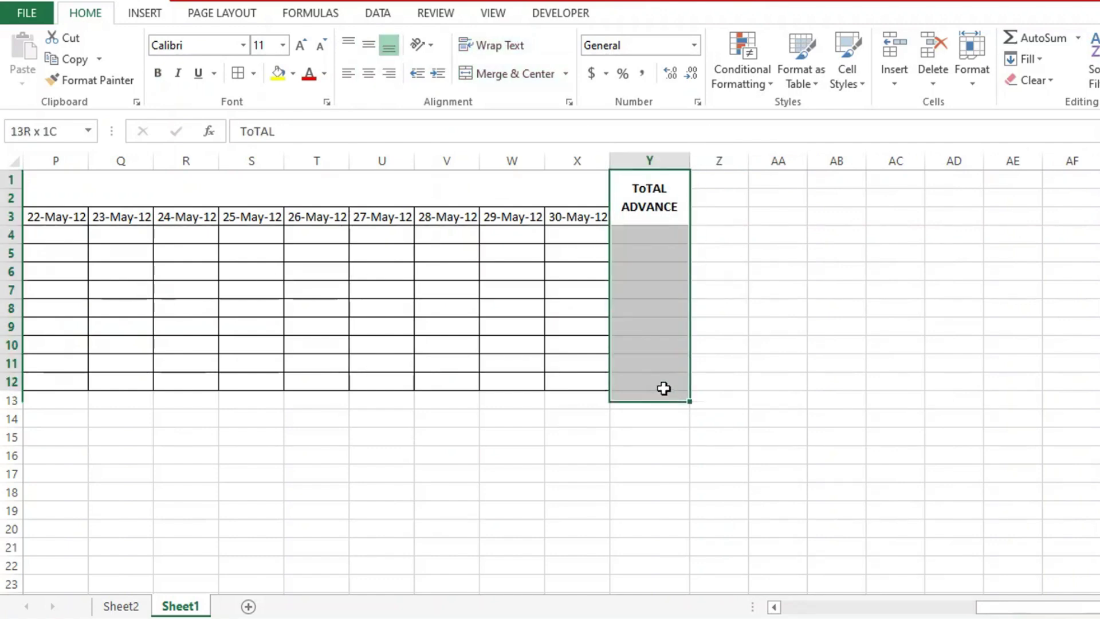
click(238, 73)
click(696, 343)
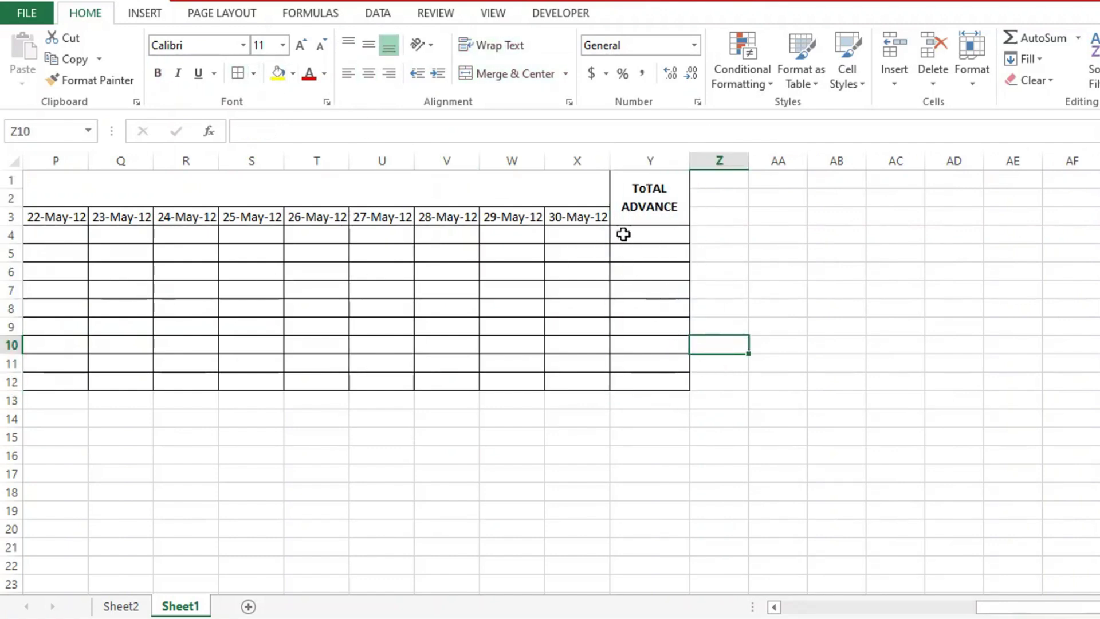
drag(651, 238, 442, 240)
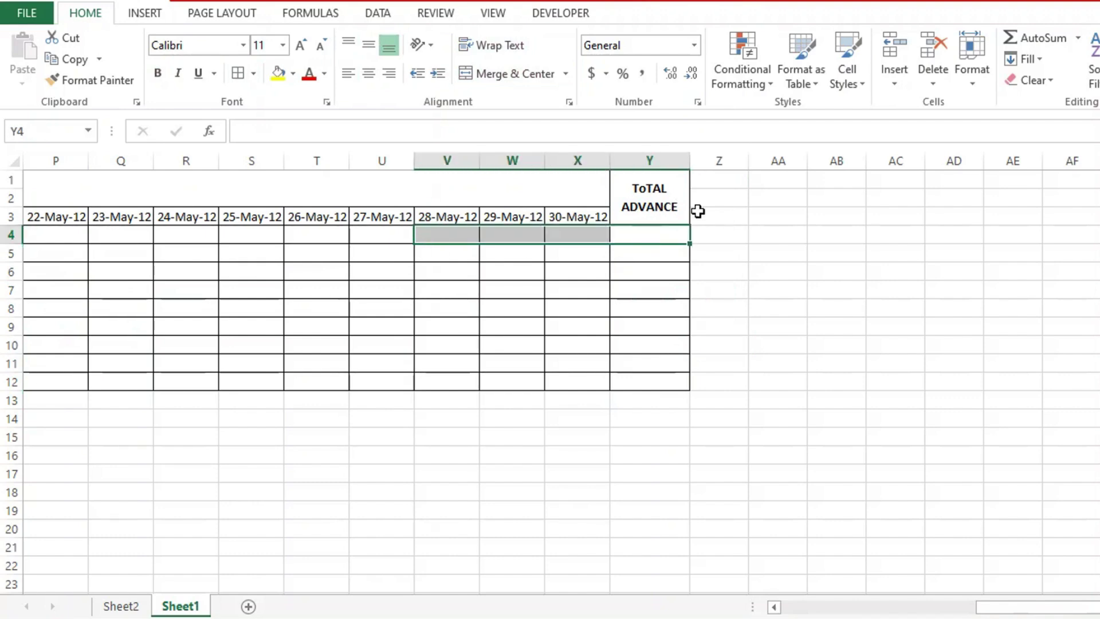
click(663, 191)
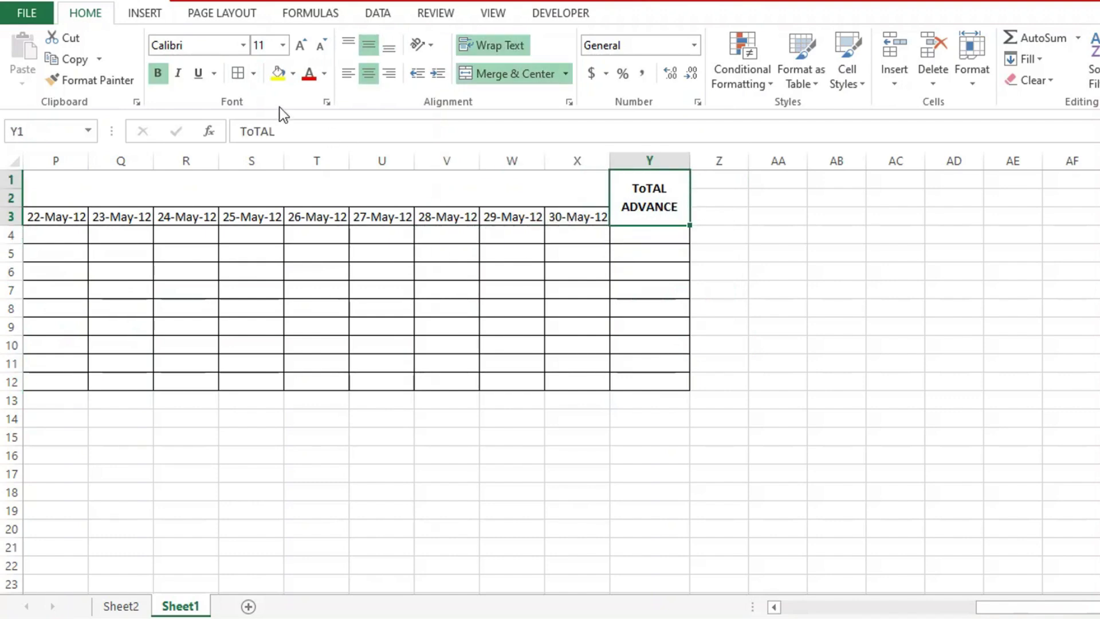
click(292, 79)
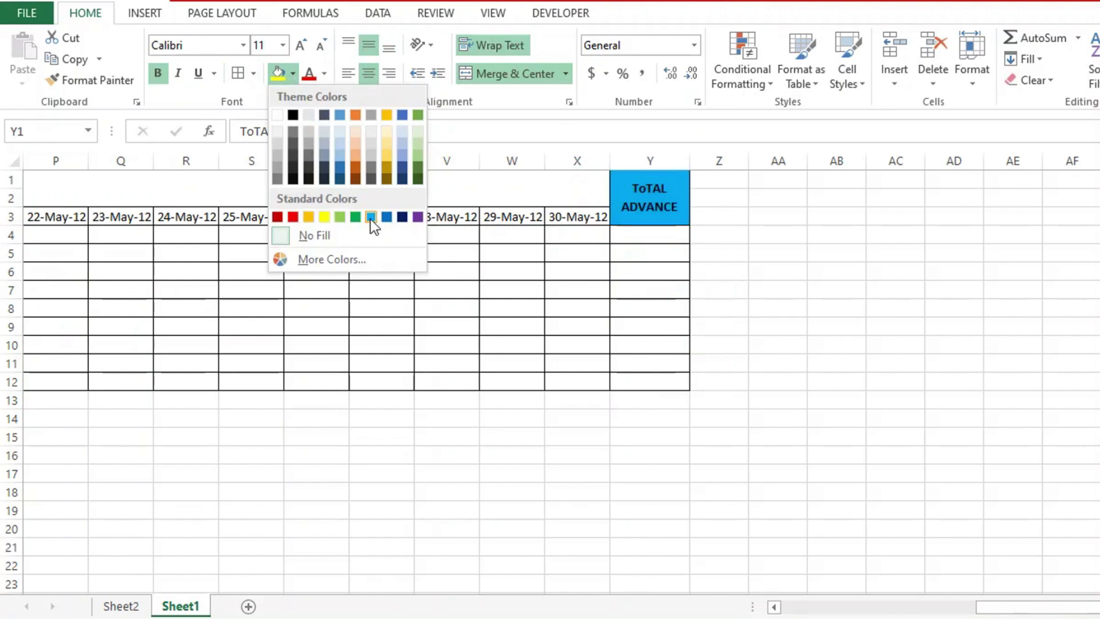
click(341, 145)
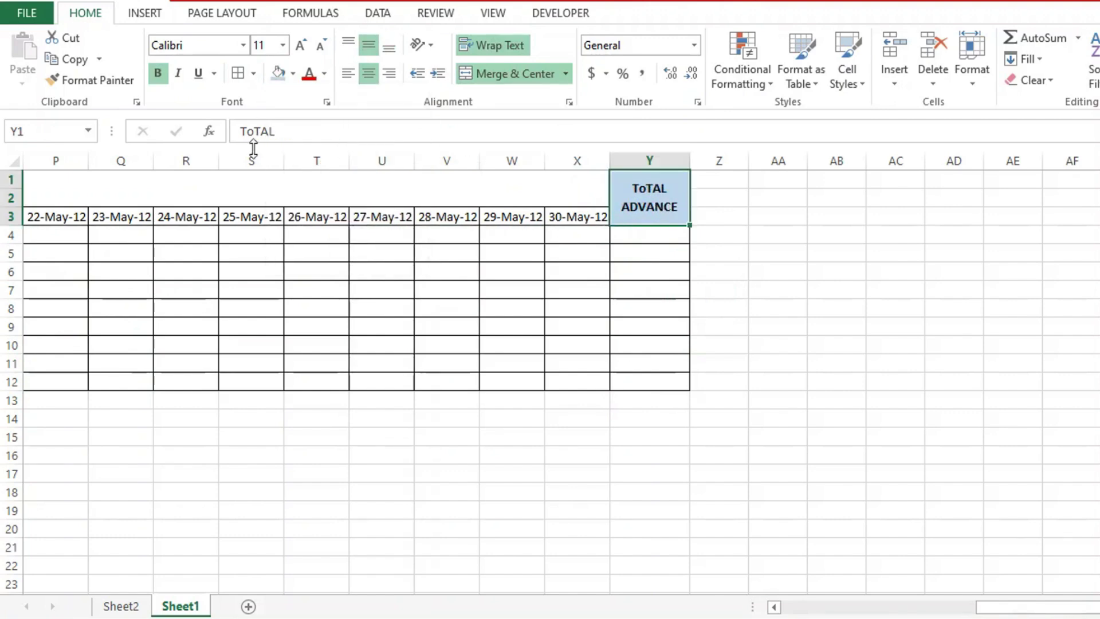
drag(1073, 608, 754, 597)
mouse_move(94, 184)
mouse_down()
mouse_move(313, 270)
mouse_move(714, 379)
mouse_up()
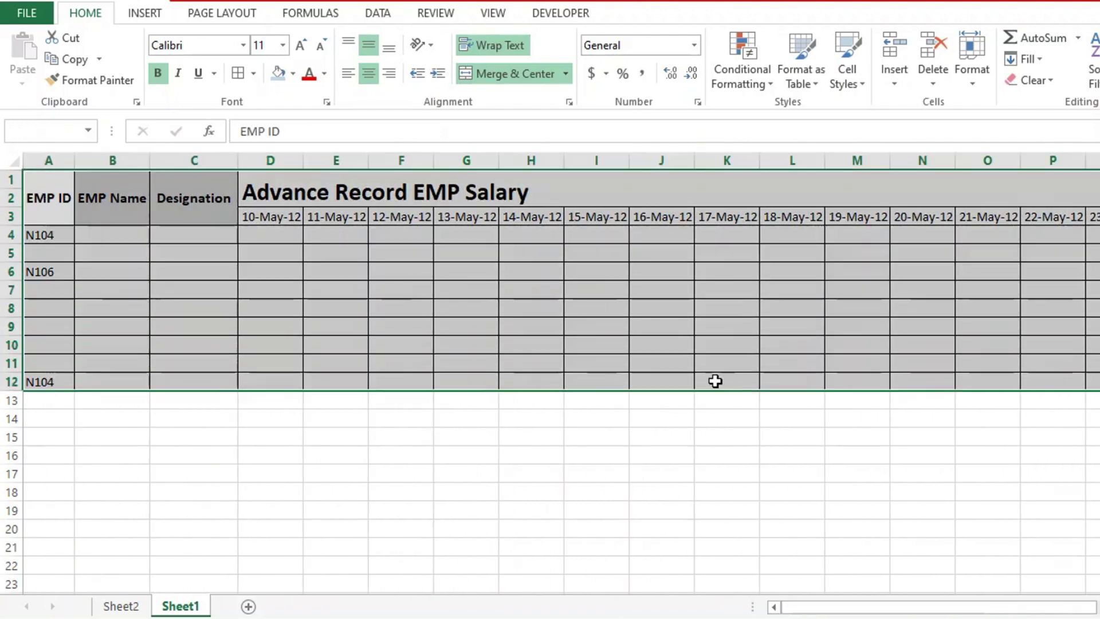
Step: Choose N104 for A5, N101 for A7 and N103 for A8 from the ID dropdowns
click(80, 253)
click(114, 240)
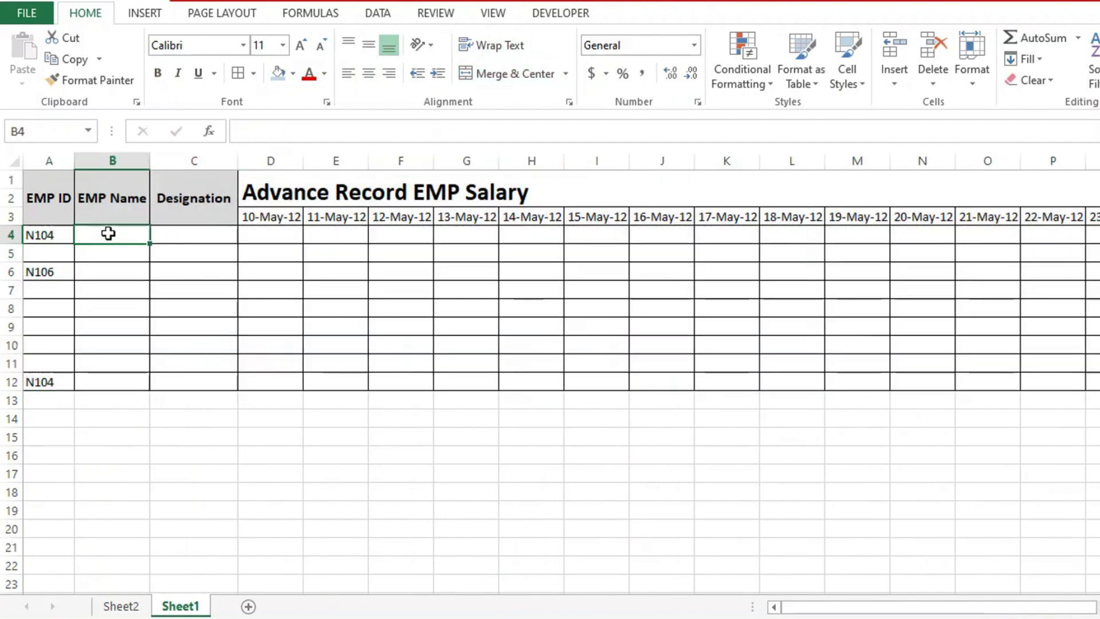
click(67, 250)
click(83, 254)
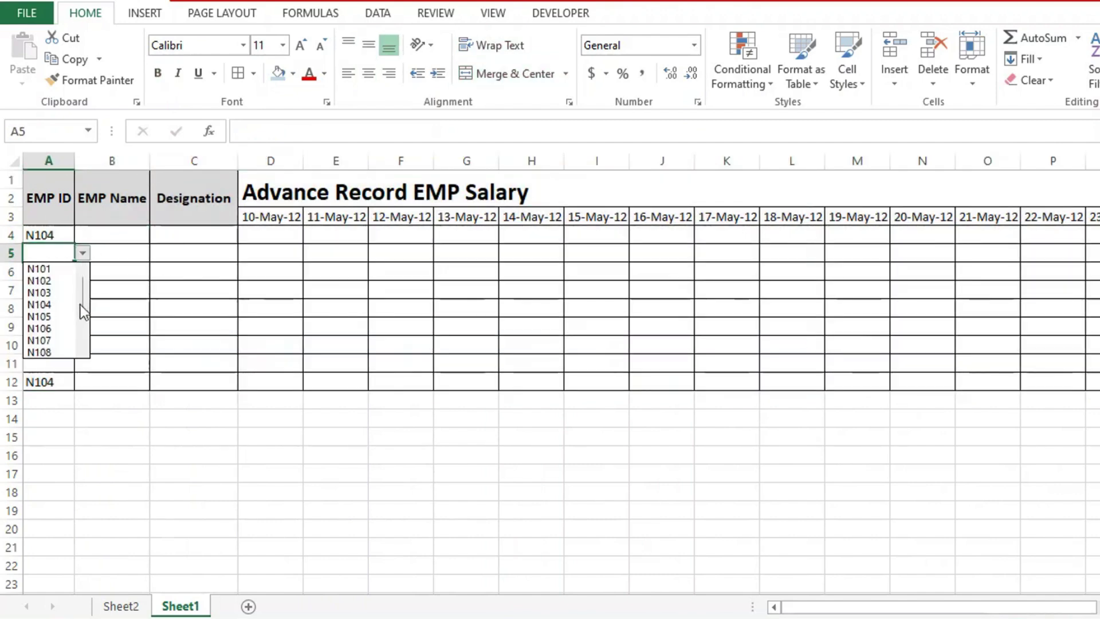
click(66, 304)
click(65, 290)
click(83, 289)
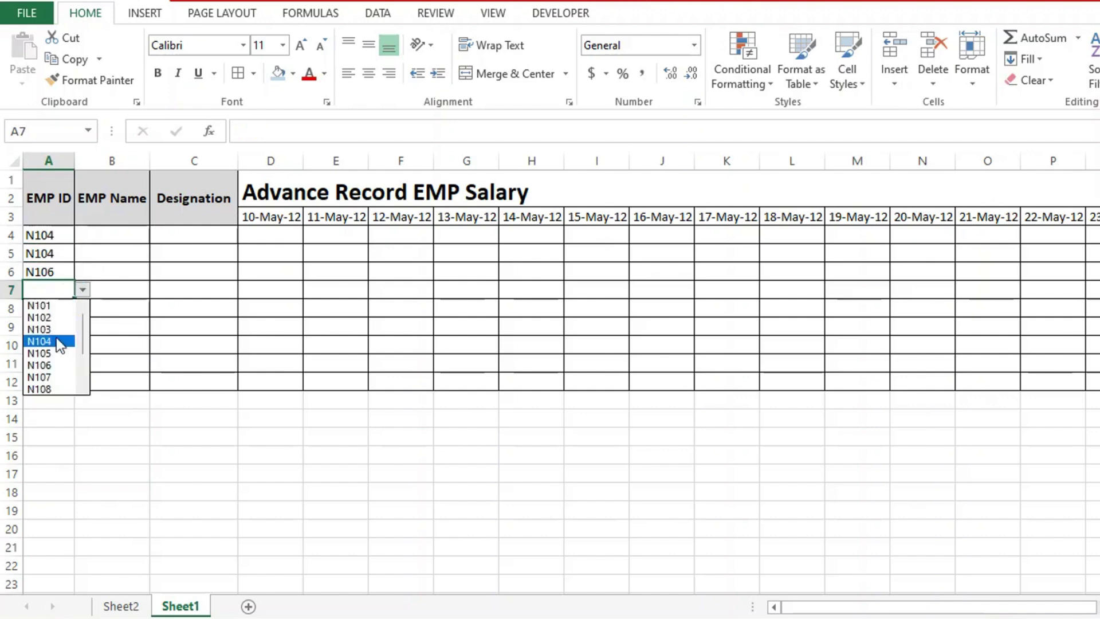
click(55, 304)
click(55, 310)
click(82, 308)
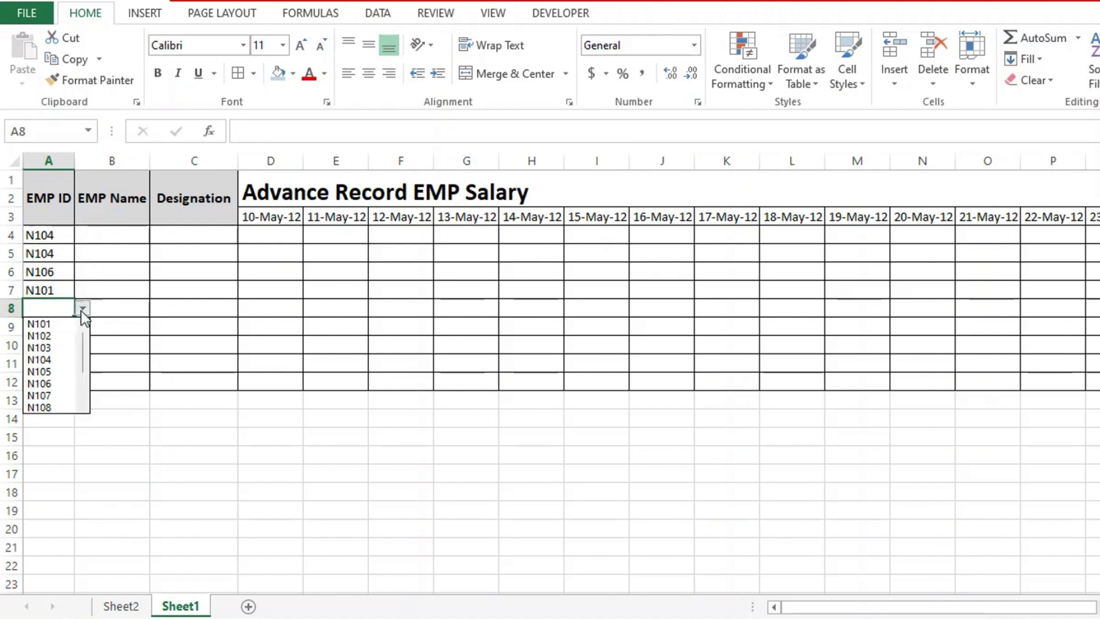
click(66, 347)
Step: Choose N102 for A9, N107 for A10 and N108 for A11
click(55, 331)
click(82, 326)
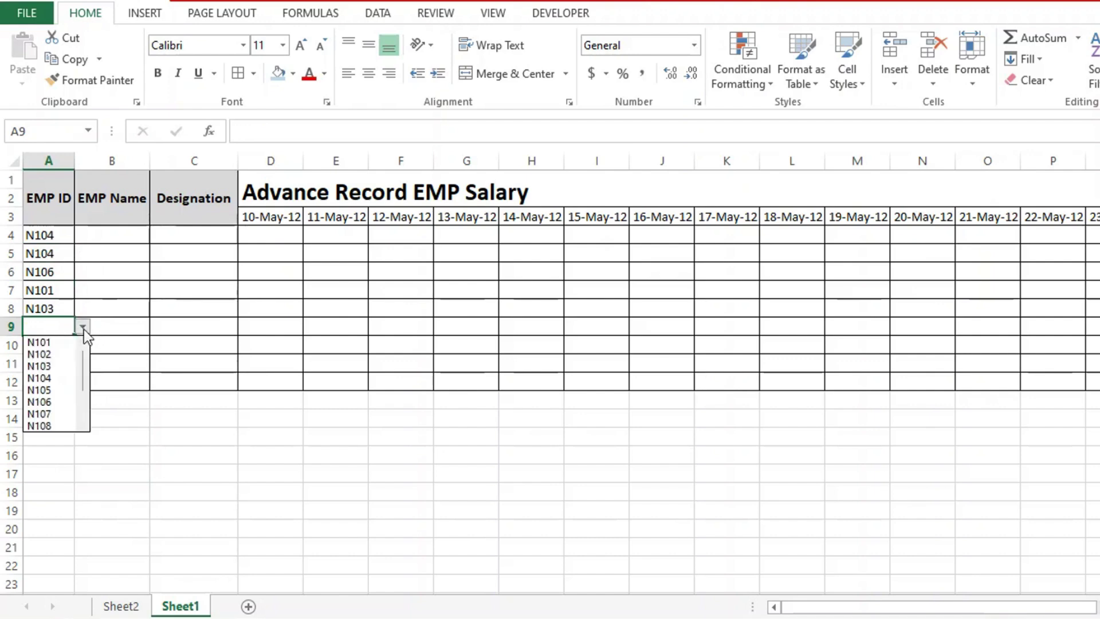
click(63, 355)
click(57, 347)
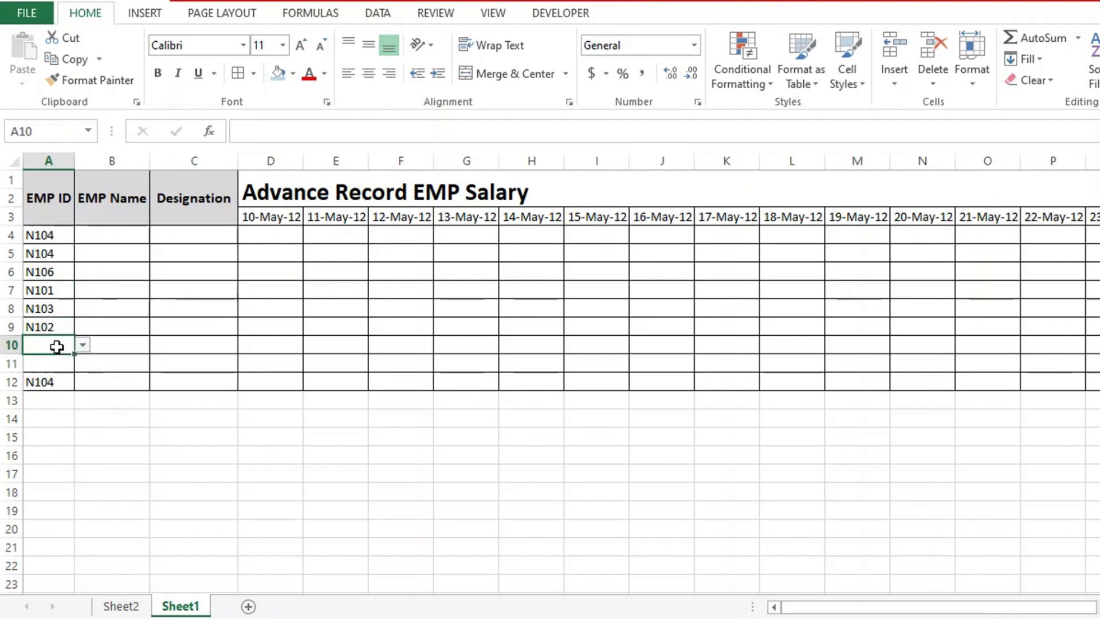
click(84, 346)
click(67, 429)
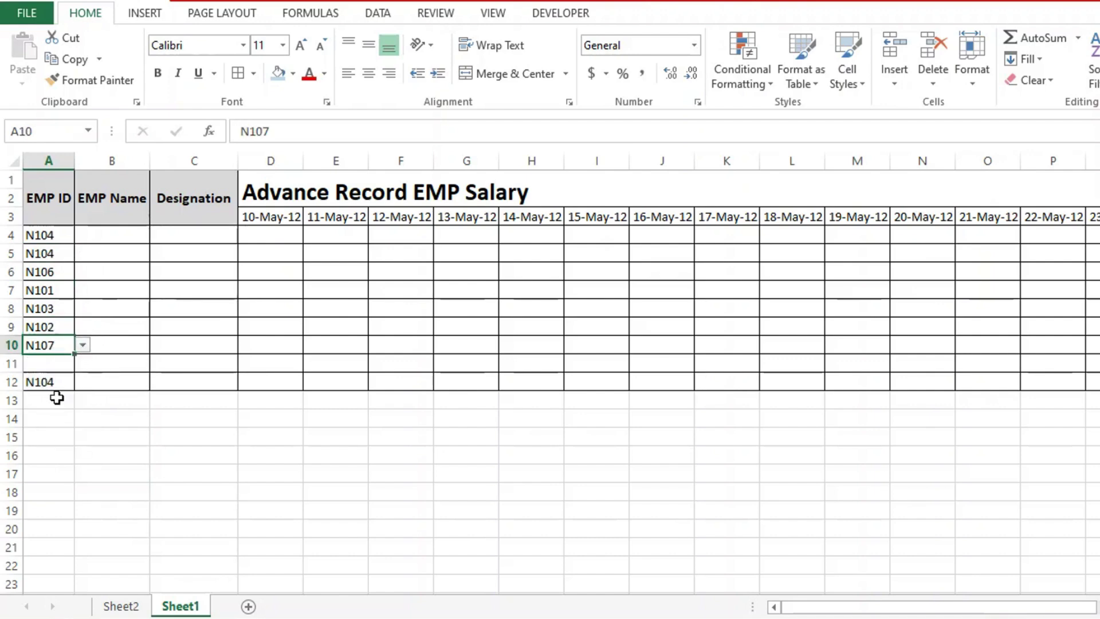
click(50, 358)
click(84, 367)
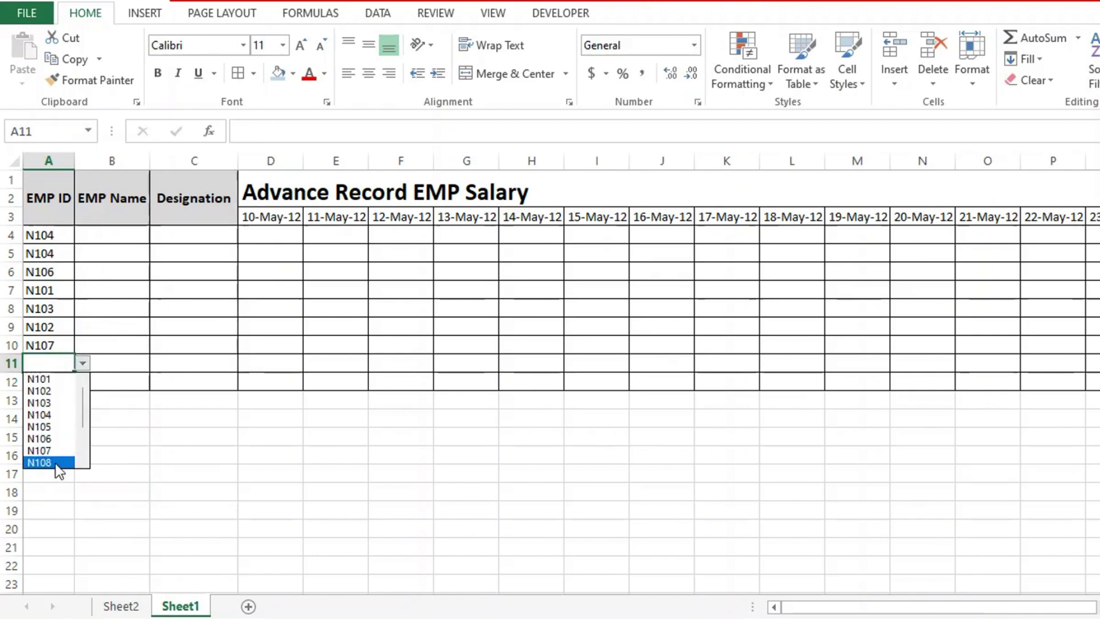
click(59, 465)
click(101, 237)
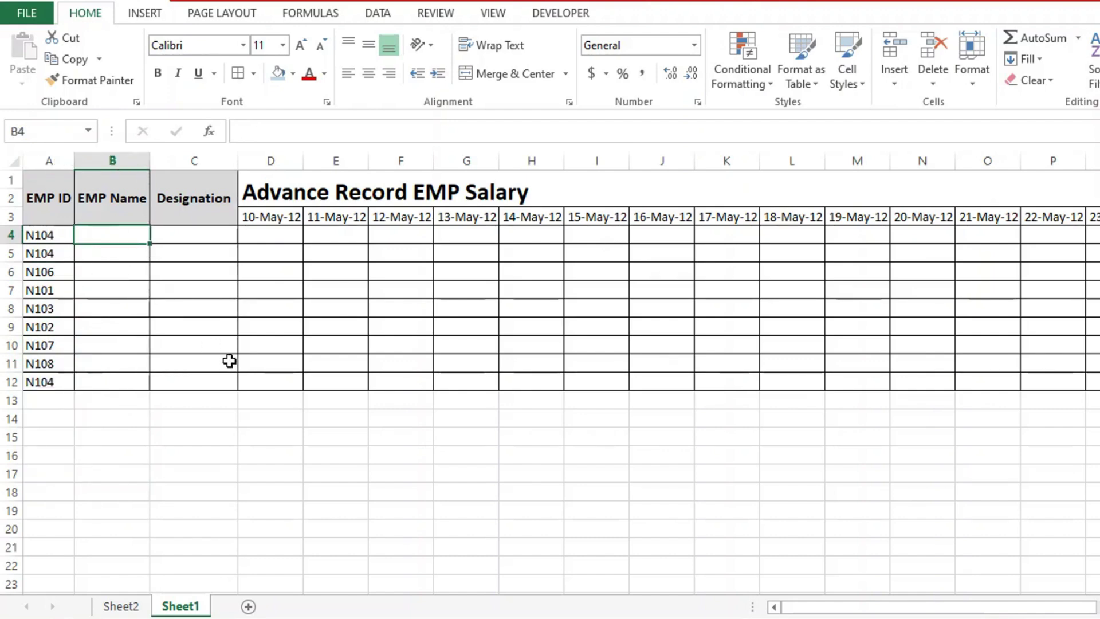
Step: Build =VLOOKUP(A4,Sheet2!A5:C17,2,0) in B4 to look up the employee name
ctrl+scroll(235, 372, up, 2)
ctrl+scroll(212, 270, down, 1)
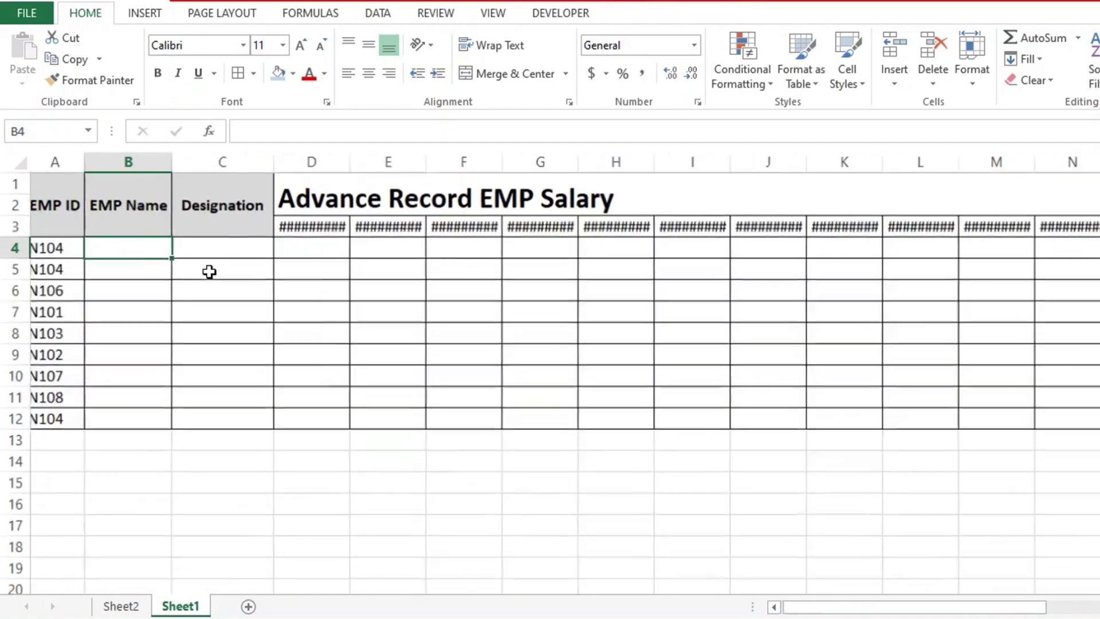
ctrl+scroll(349, 266, down, 1)
ctrl+scroll(349, 265, down, 1)
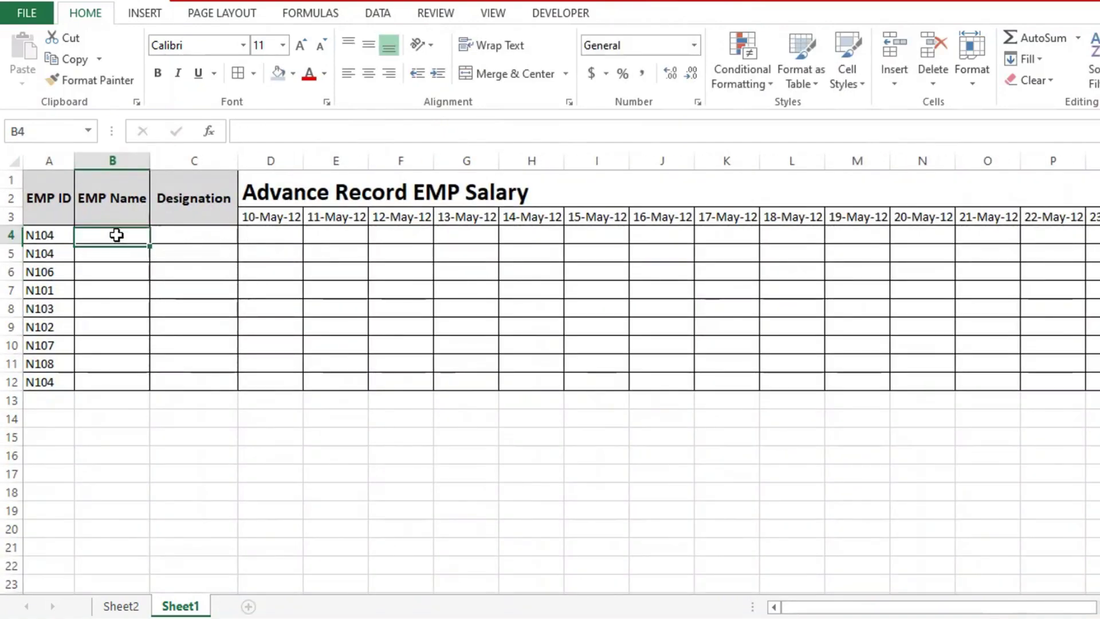
text(=vlookup)
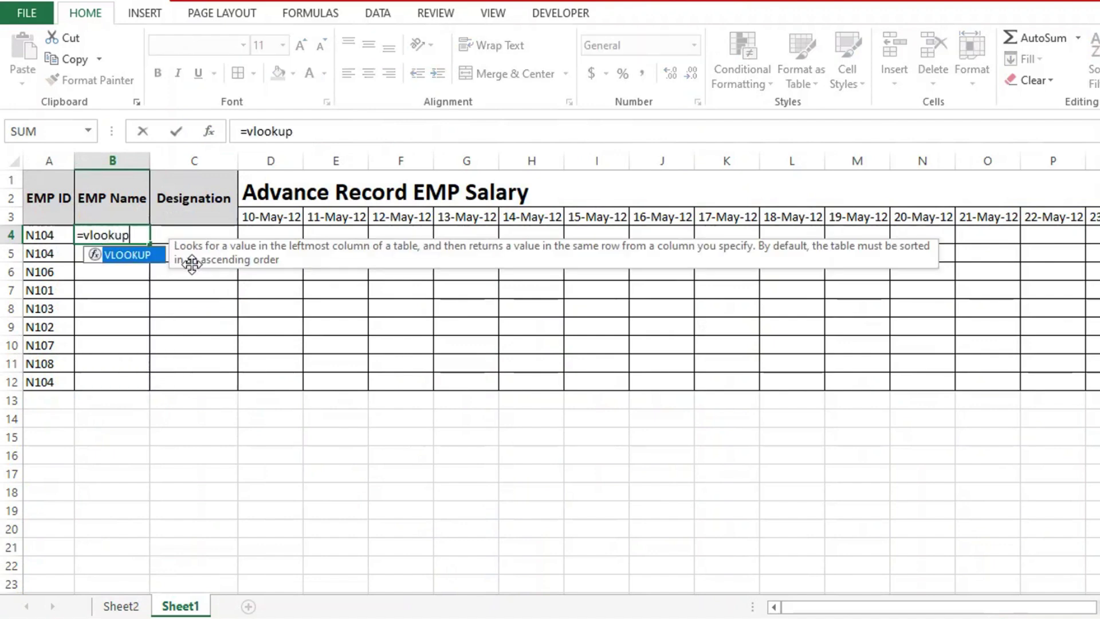
key(Tab)
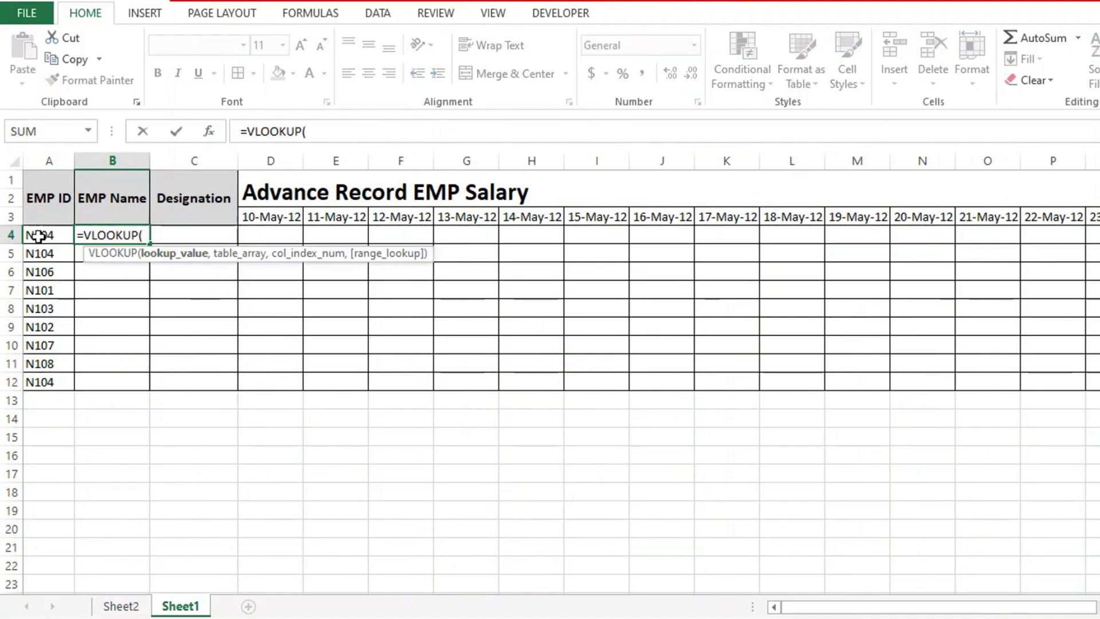
click(38, 235)
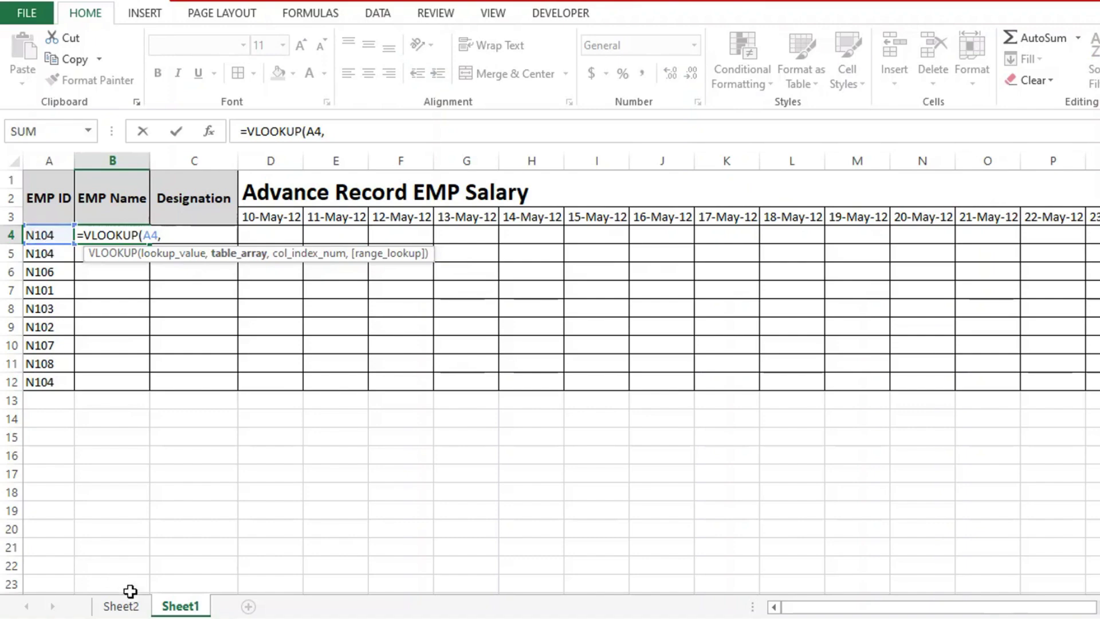
click(121, 606)
drag(54, 264, 262, 528)
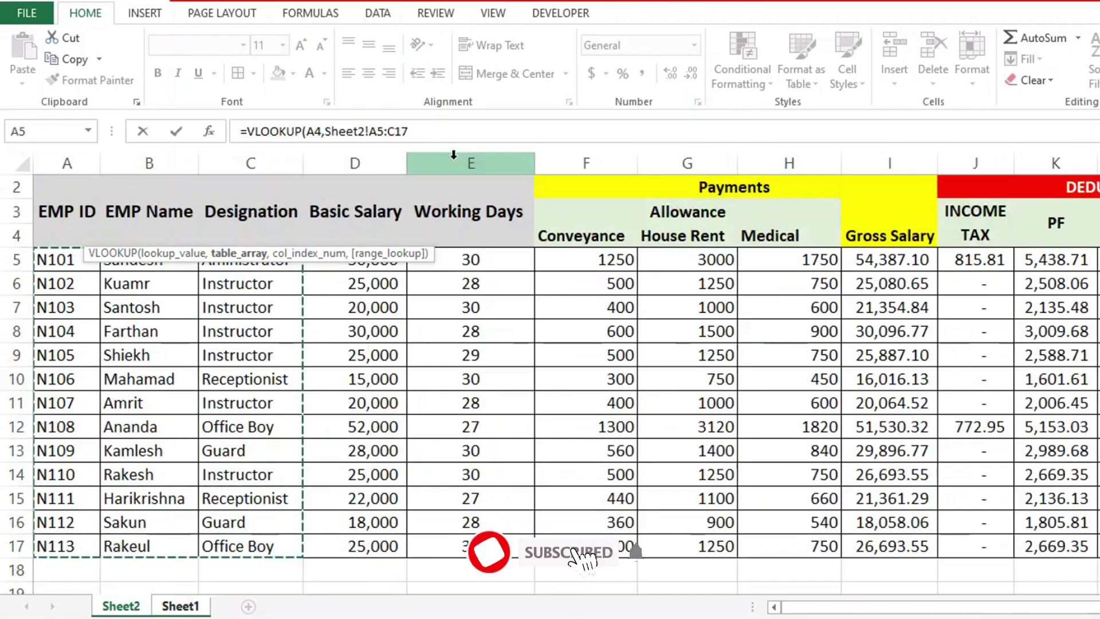
text(,2)
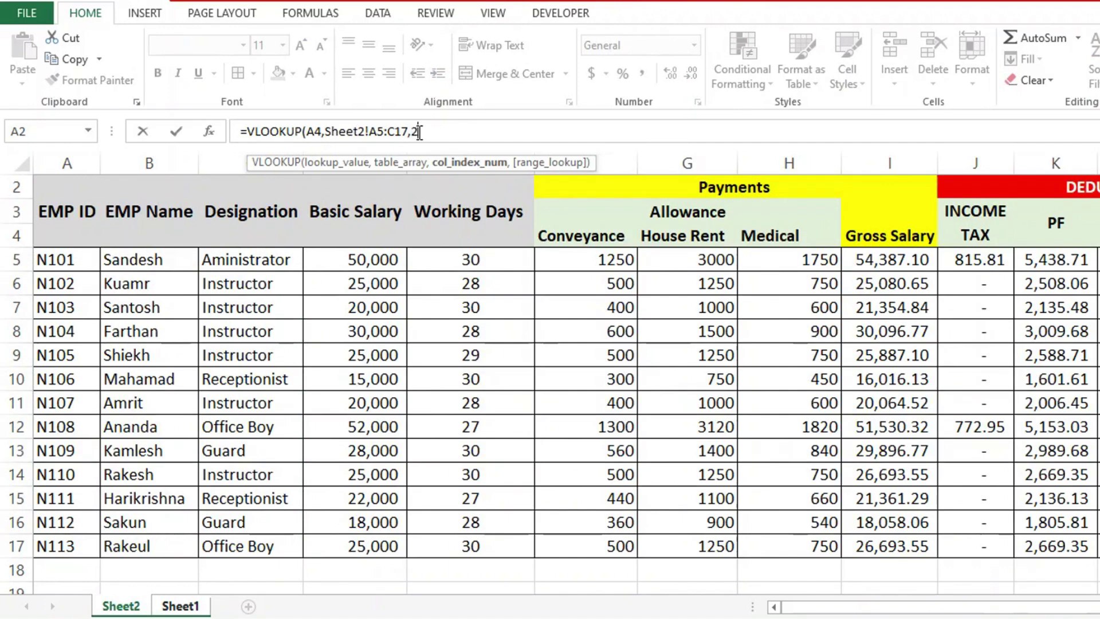
text(,f)
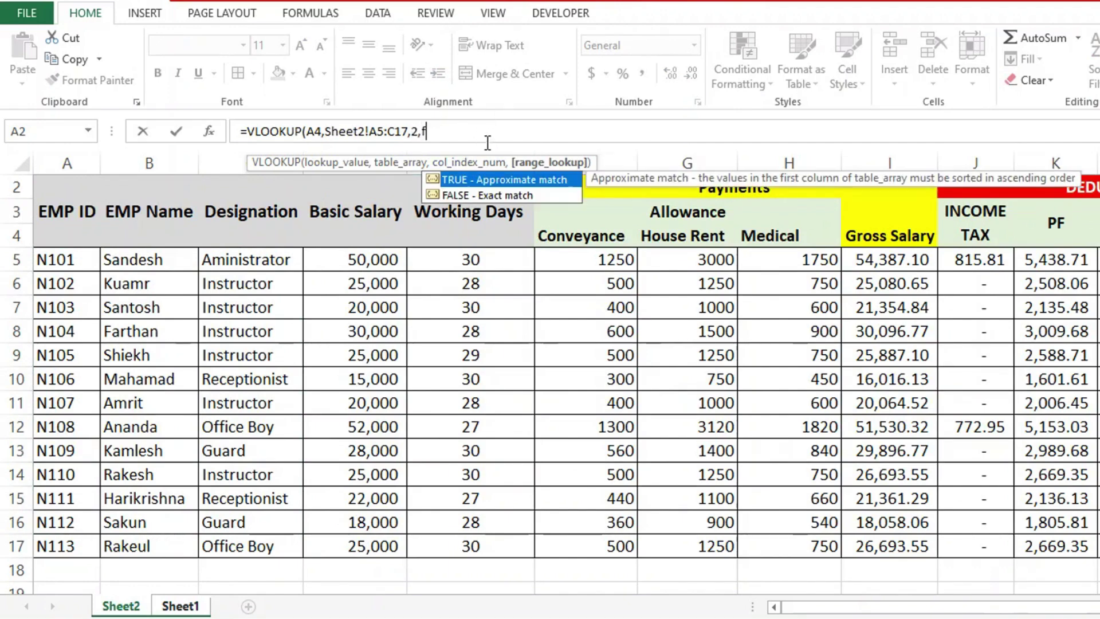
text(als)
key(Tab)
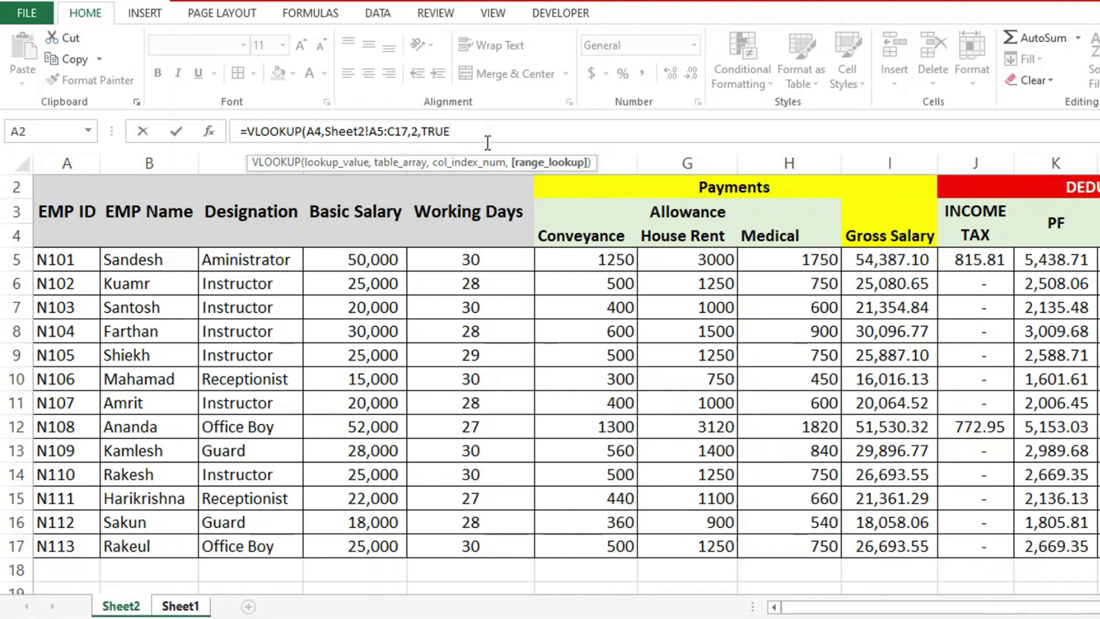
double_click(432, 133)
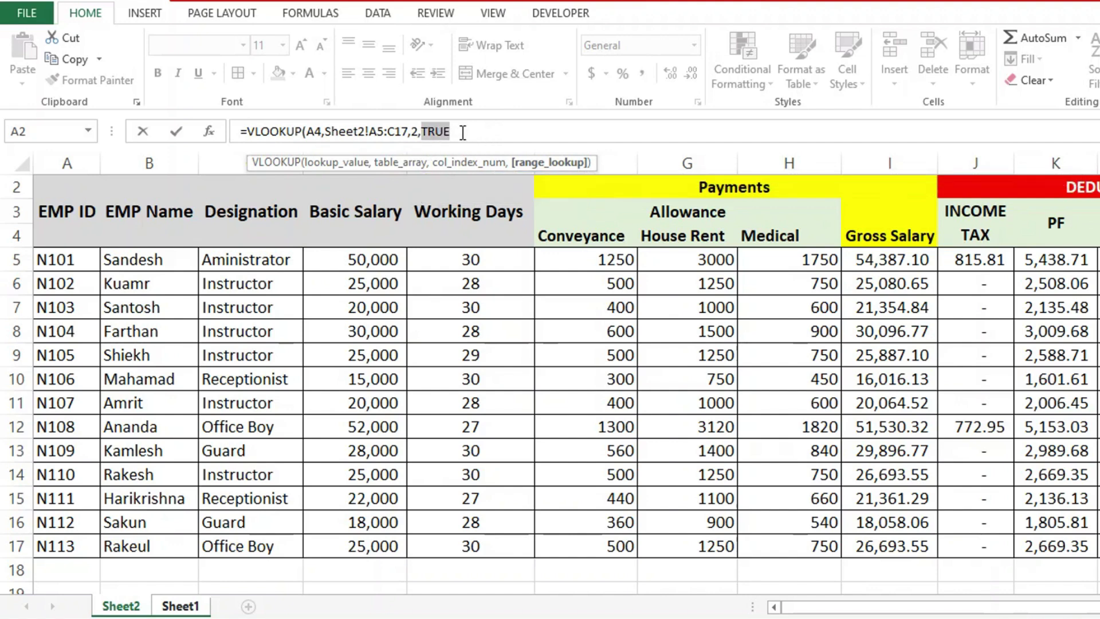
text(0)
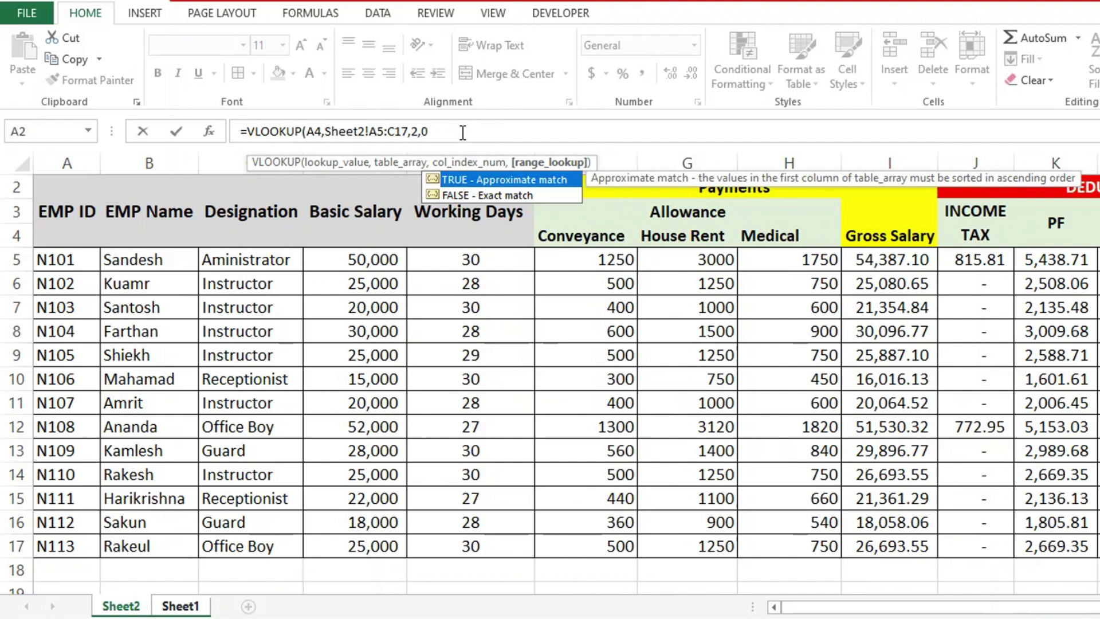
text())
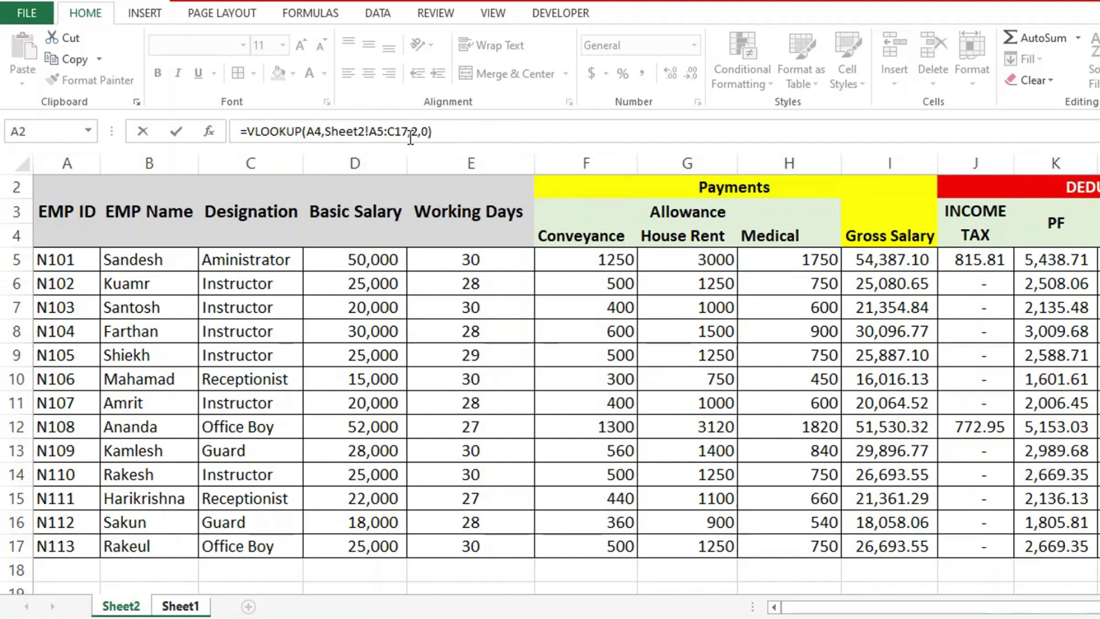
Step: Make the lookup range absolute ($A$5:$C$17), enter the formula, and fill it down to B12
drag(407, 131, 373, 145)
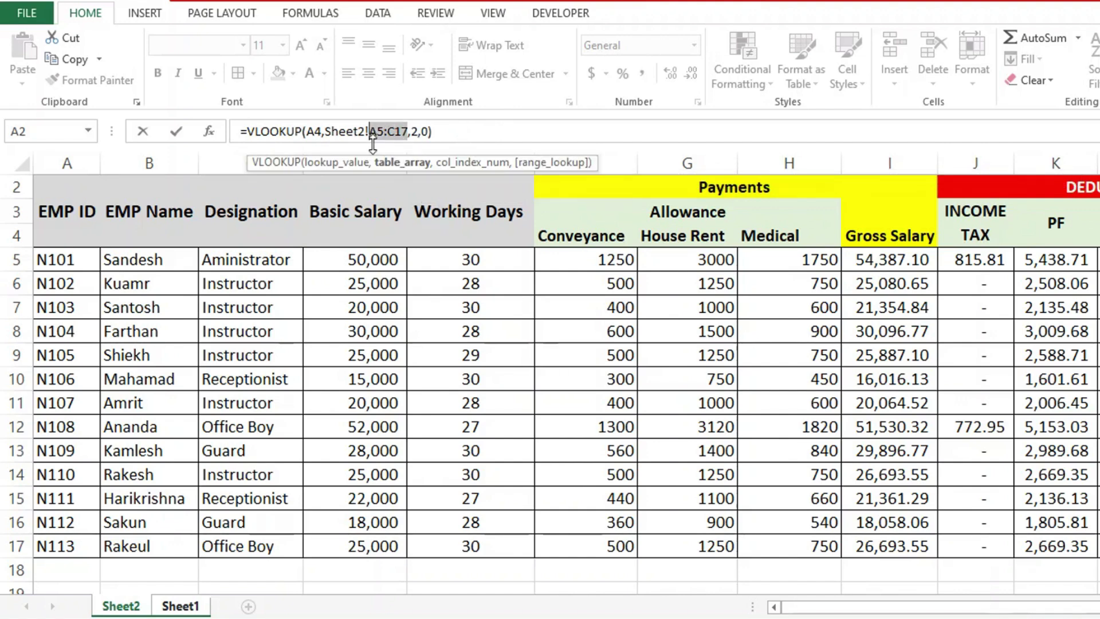
key(F4)
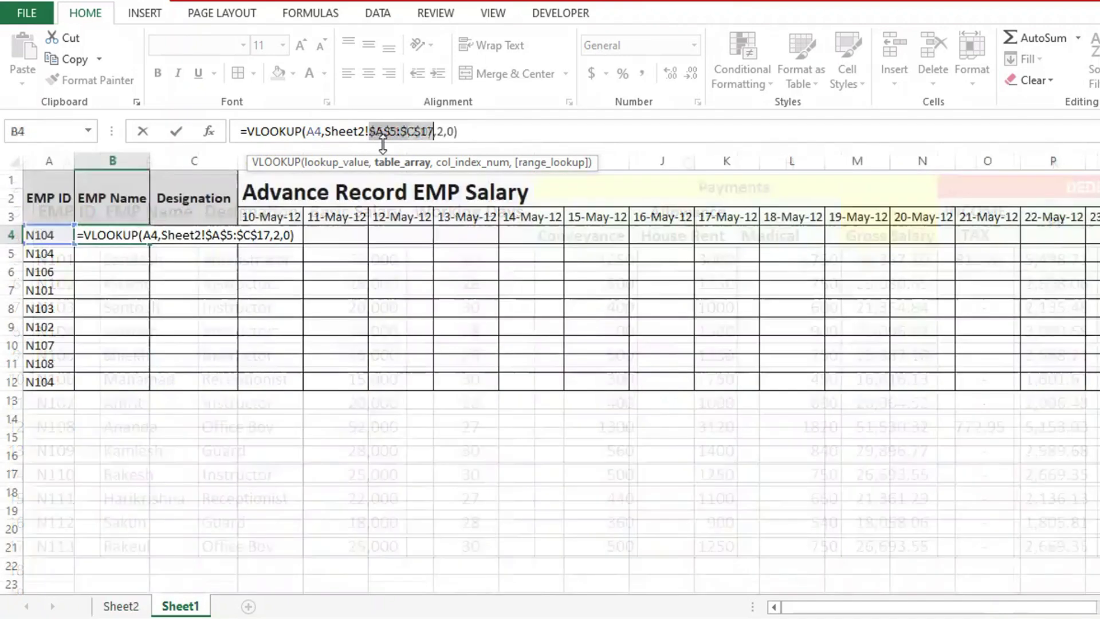
click(462, 134)
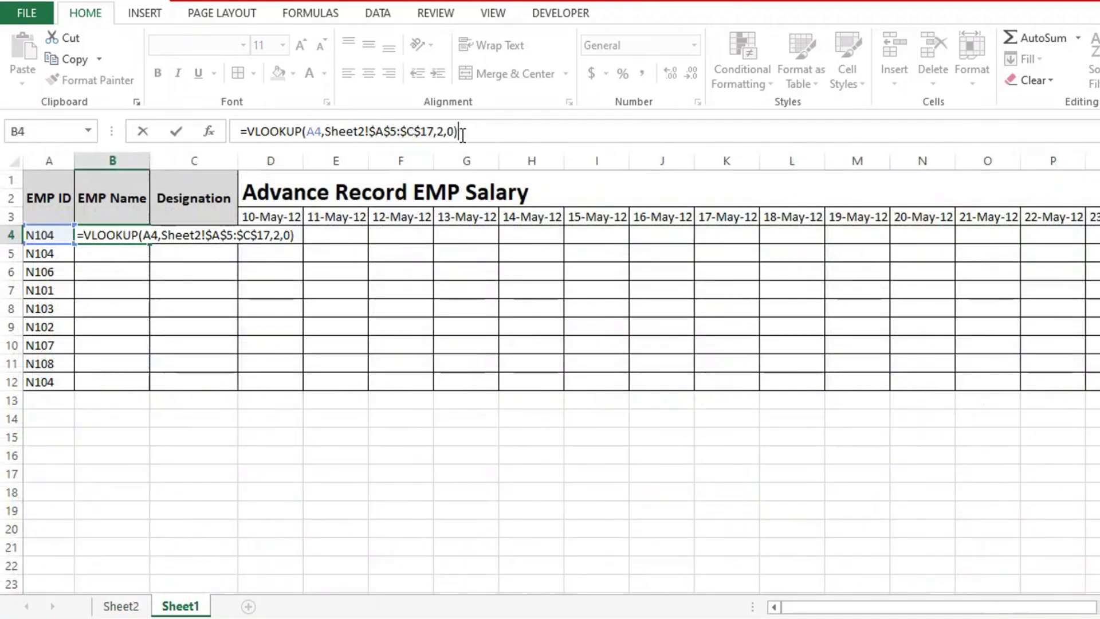
key(Return)
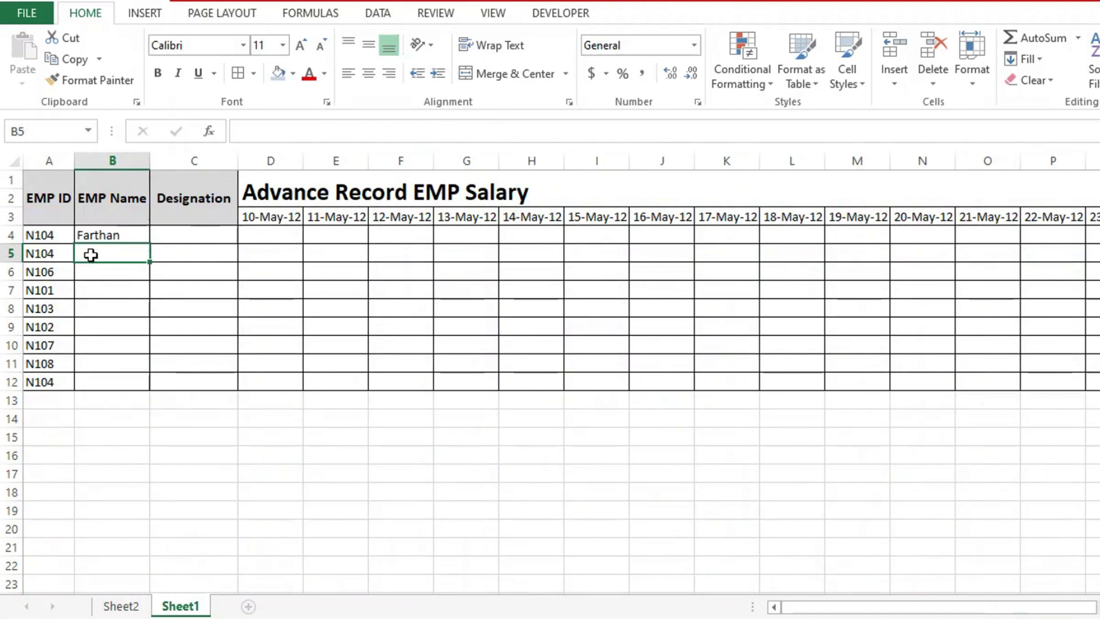
click(125, 237)
drag(151, 246, 152, 383)
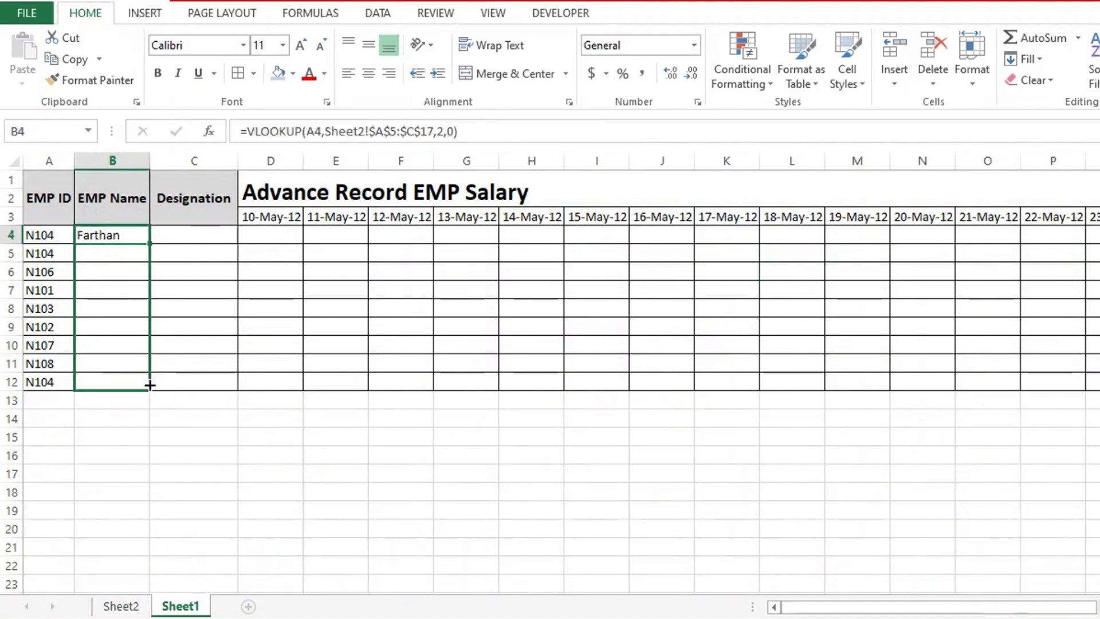
click(125, 236)
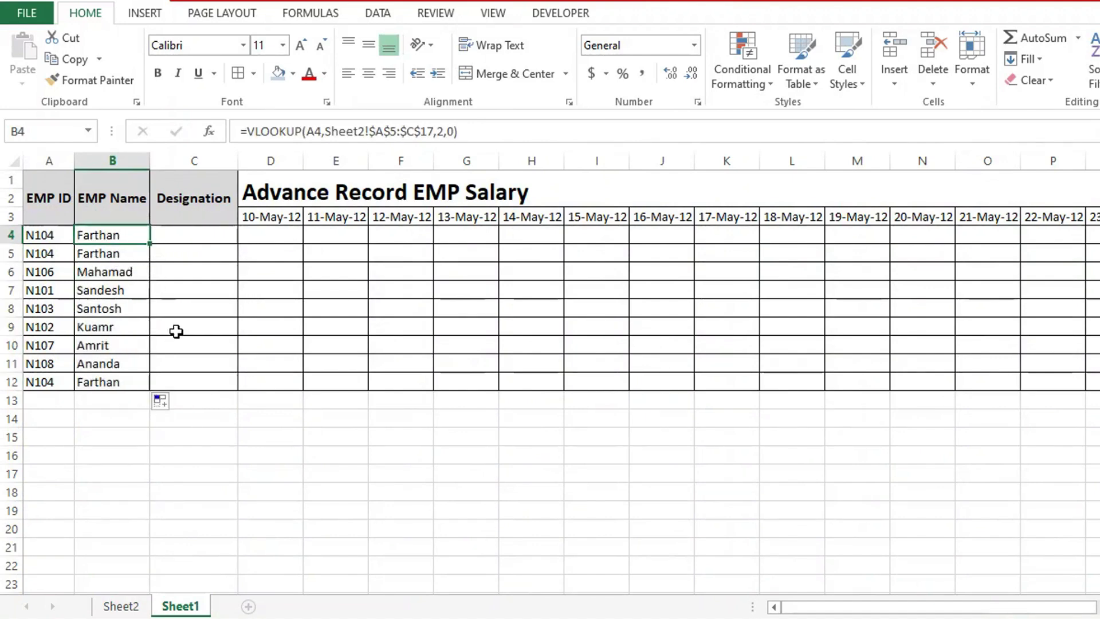
click(176, 237)
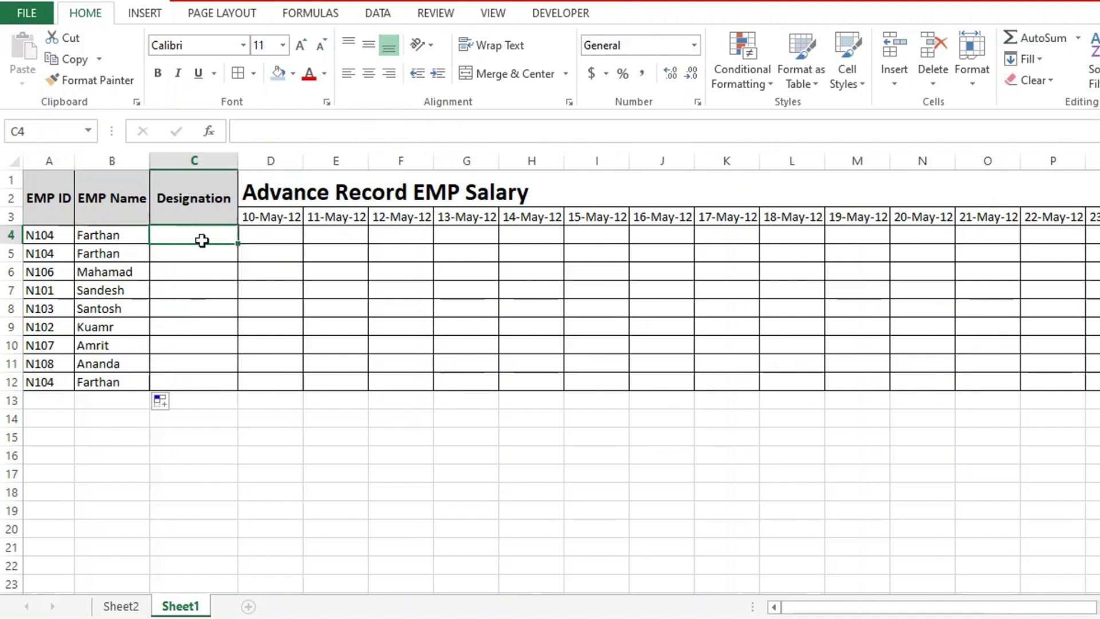
double_click(107, 234)
drag(297, 235, 78, 236)
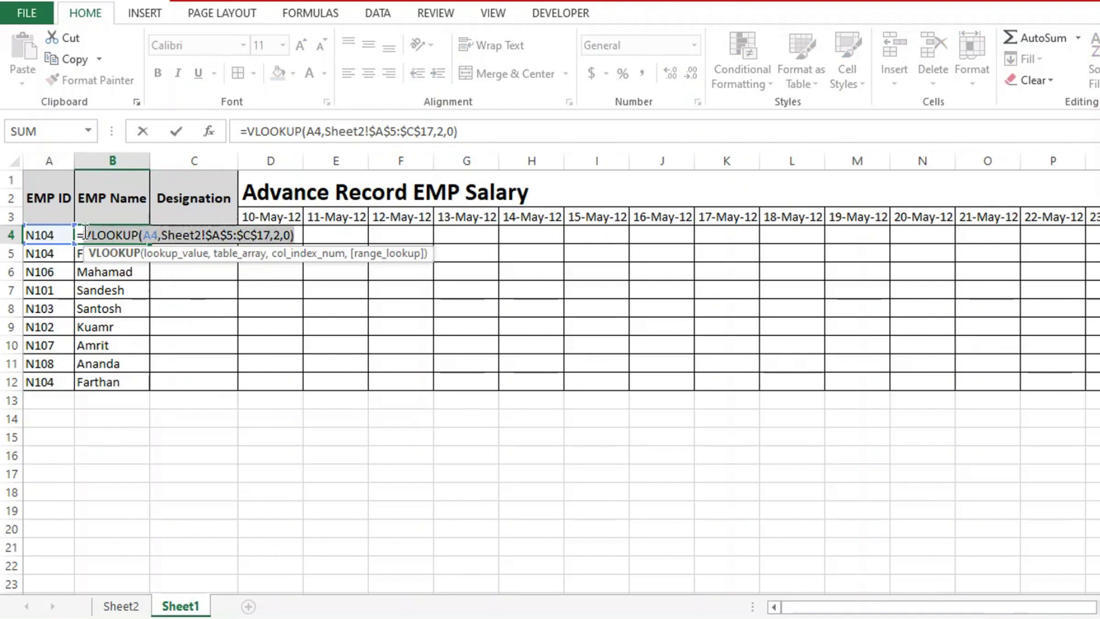
Step: Paste the lookup into C4 with column index 3, then fill it down to C12
key(Escape)
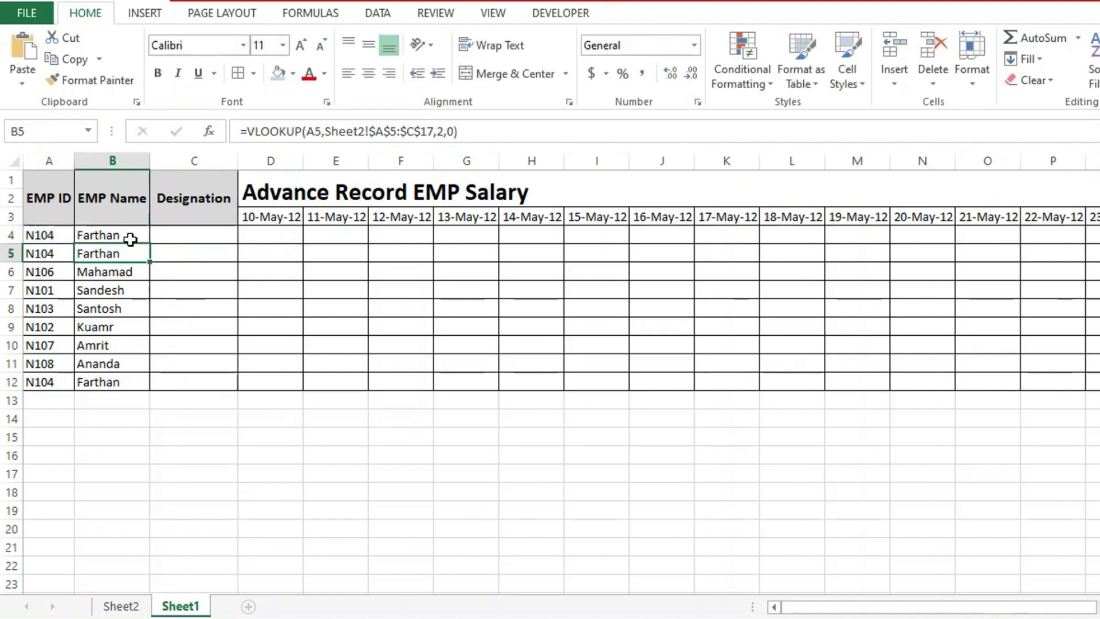
click(199, 236)
double_click(216, 239)
text(=VLOOKUP(A4,Sheet2!$A$5:$C$17,2,0))
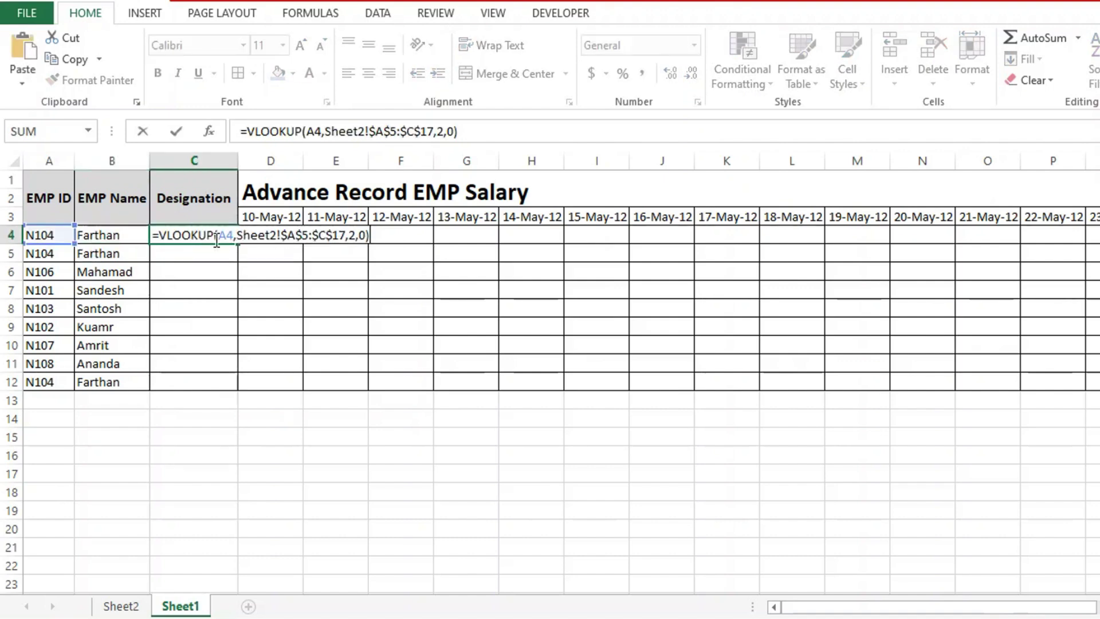
click(353, 236)
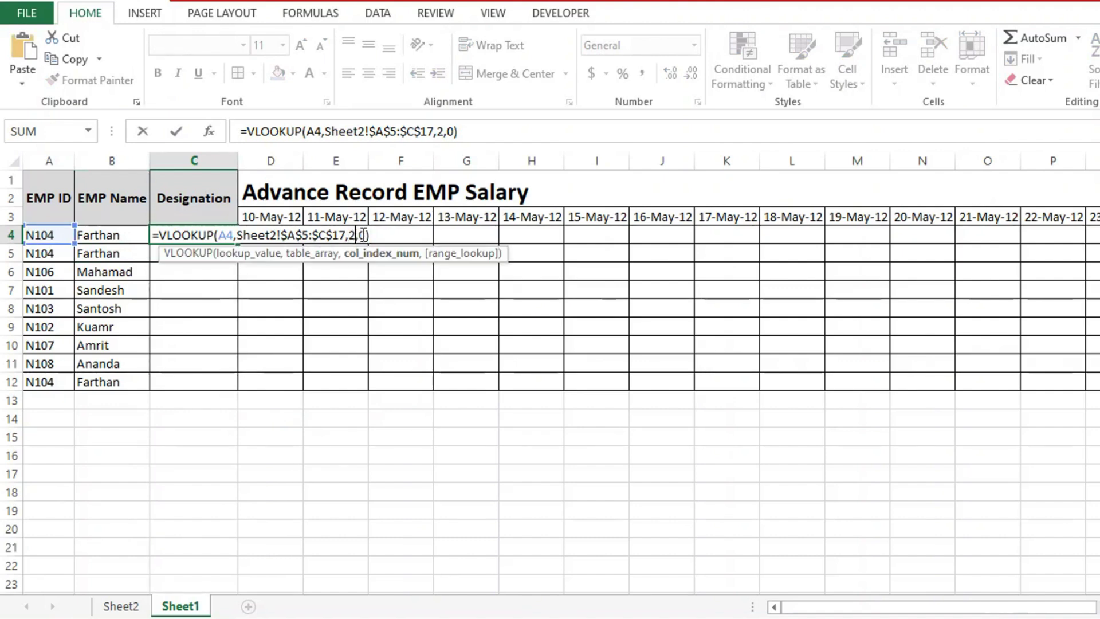
key(BackSpace)
text(3)
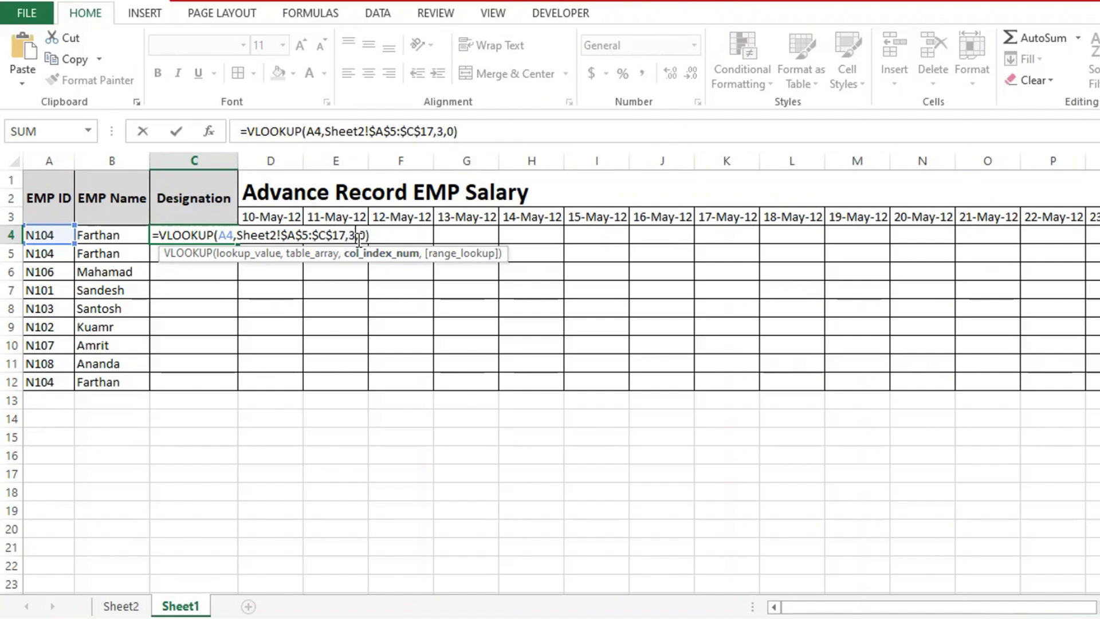
click(361, 235)
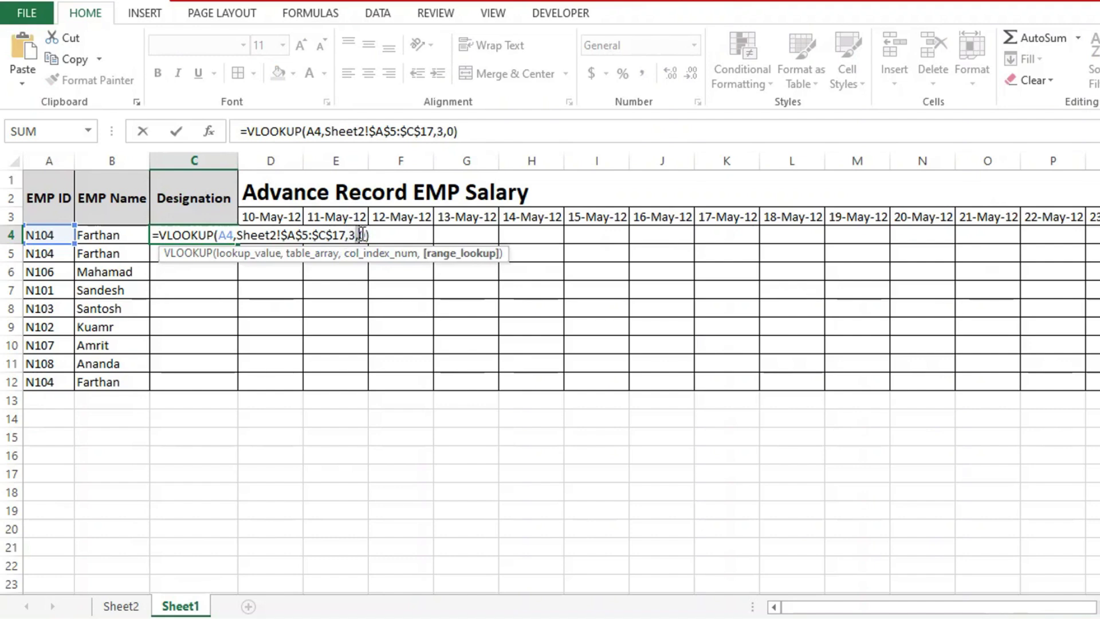
key(Return)
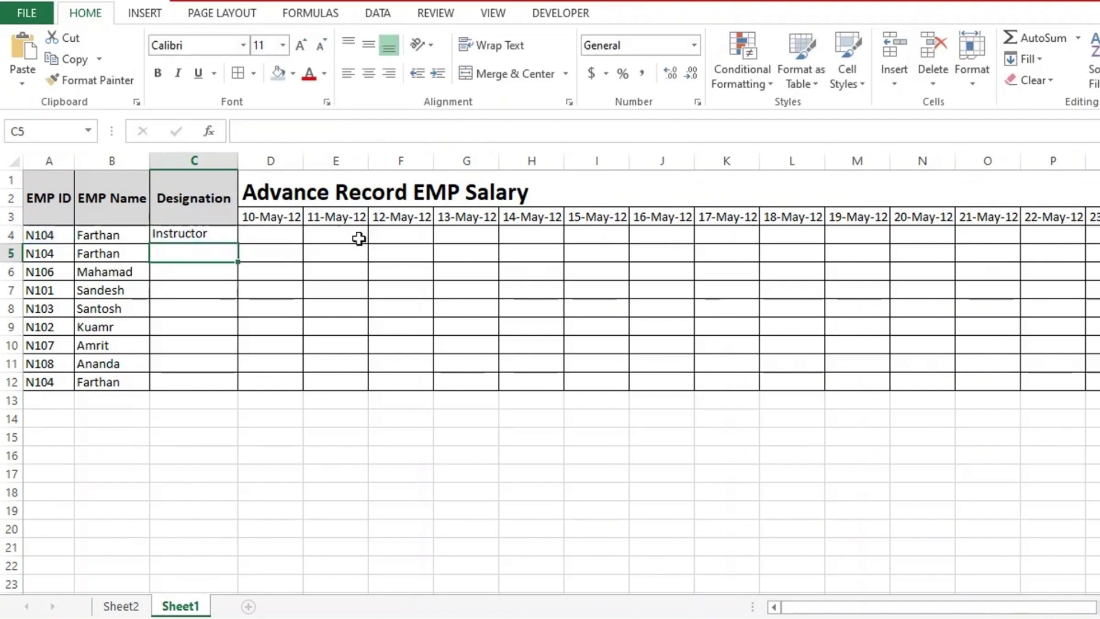
click(216, 234)
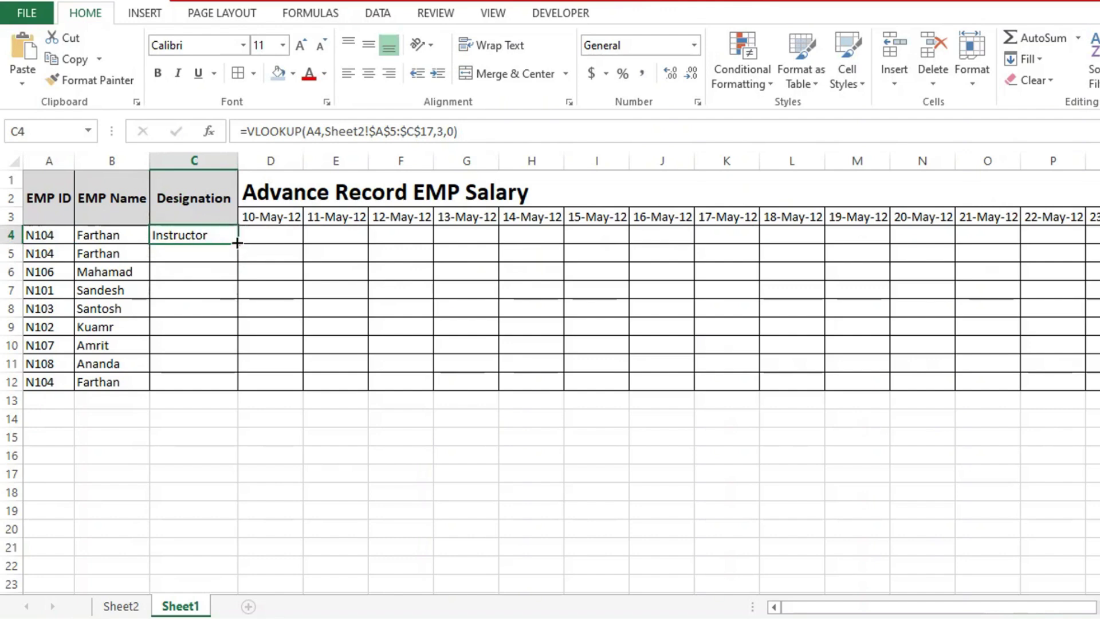
drag(237, 243, 221, 389)
Step: Select the advance grid D4:P12 and enter 5000 in G8 under 13-May-12
click(287, 283)
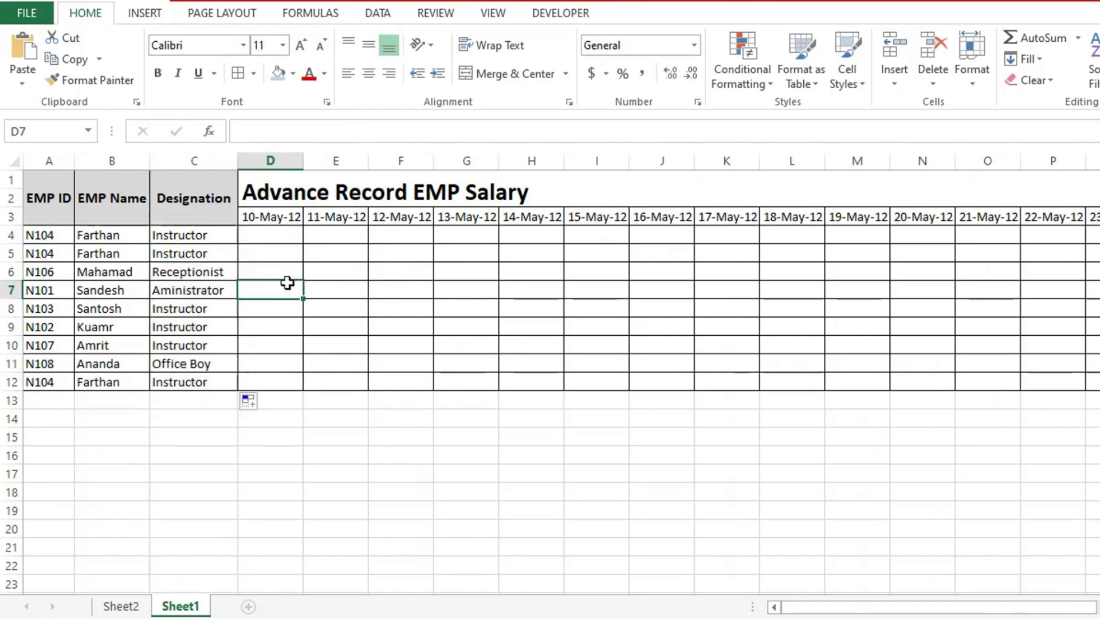
click(282, 272)
click(338, 271)
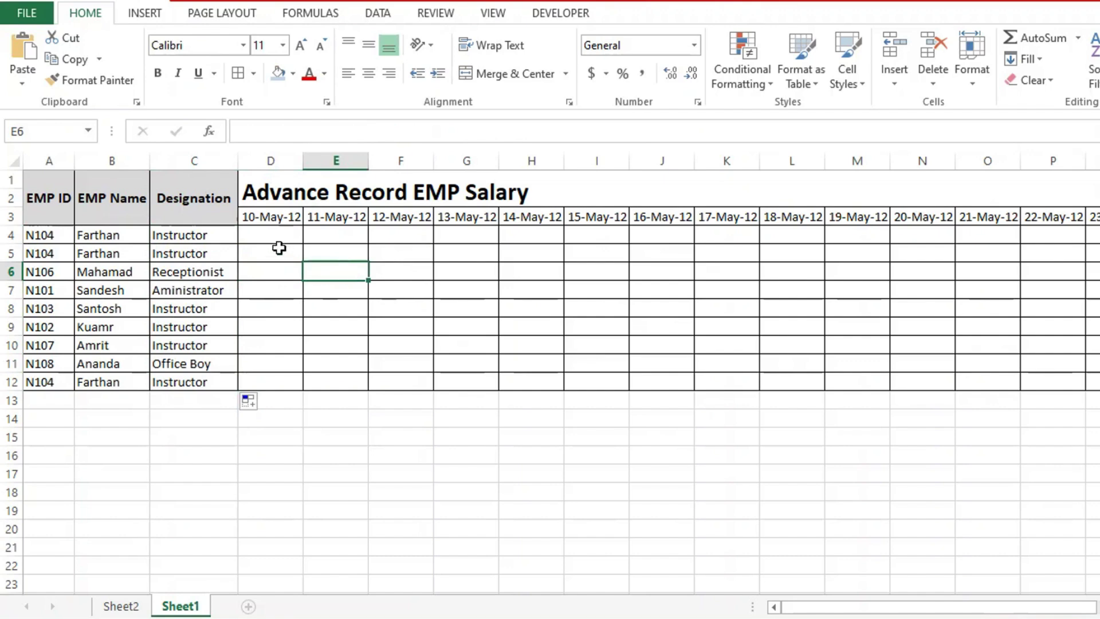
drag(276, 236, 1060, 381)
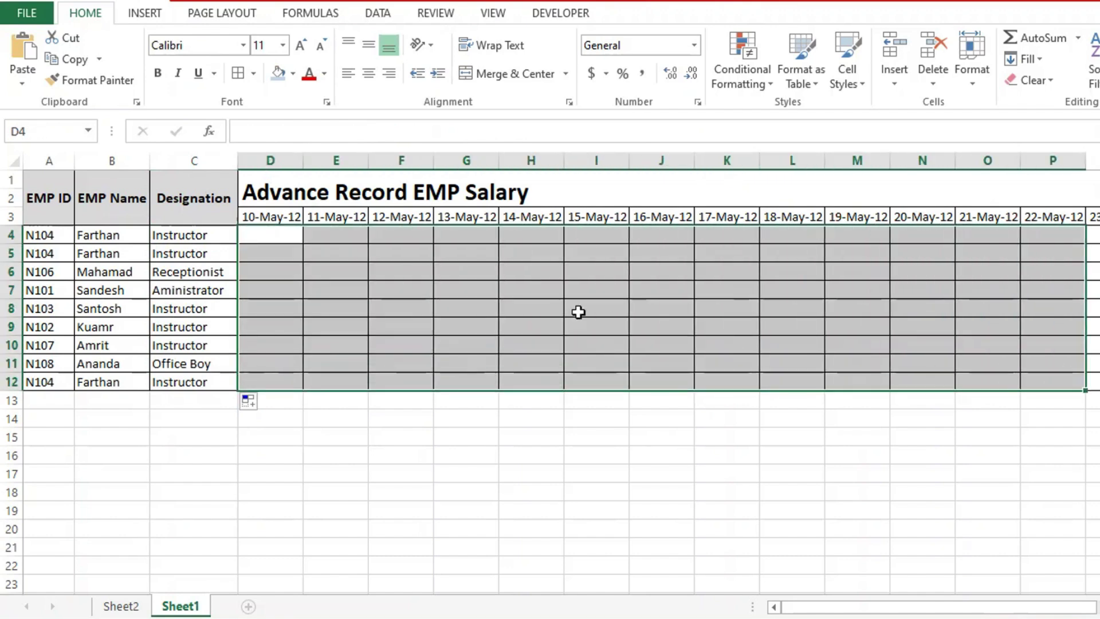
click(474, 305)
text(5000)
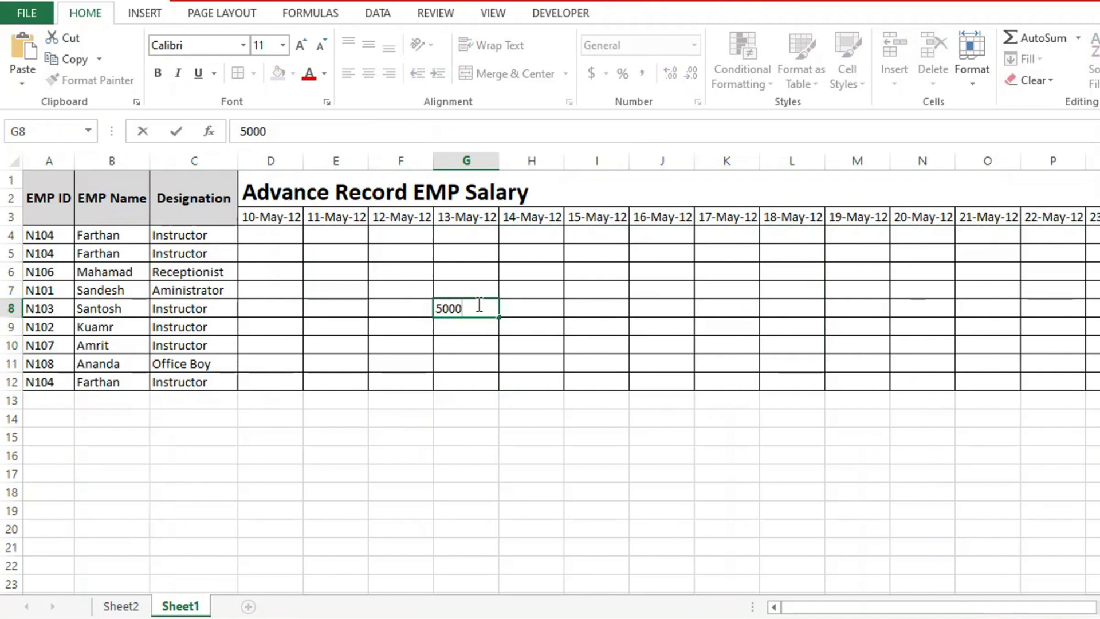
key(Tab)
Step: Enter advances of 2500 in H7, 26500 in J7 and 5000 in K10
key(Up)
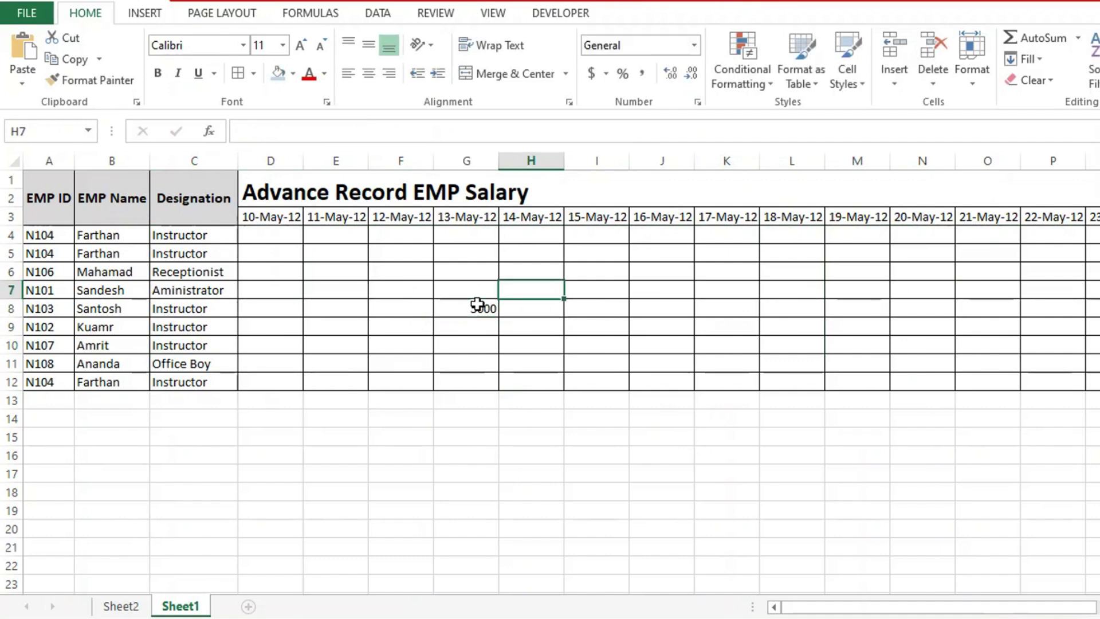
text(2500)
key(Tab)
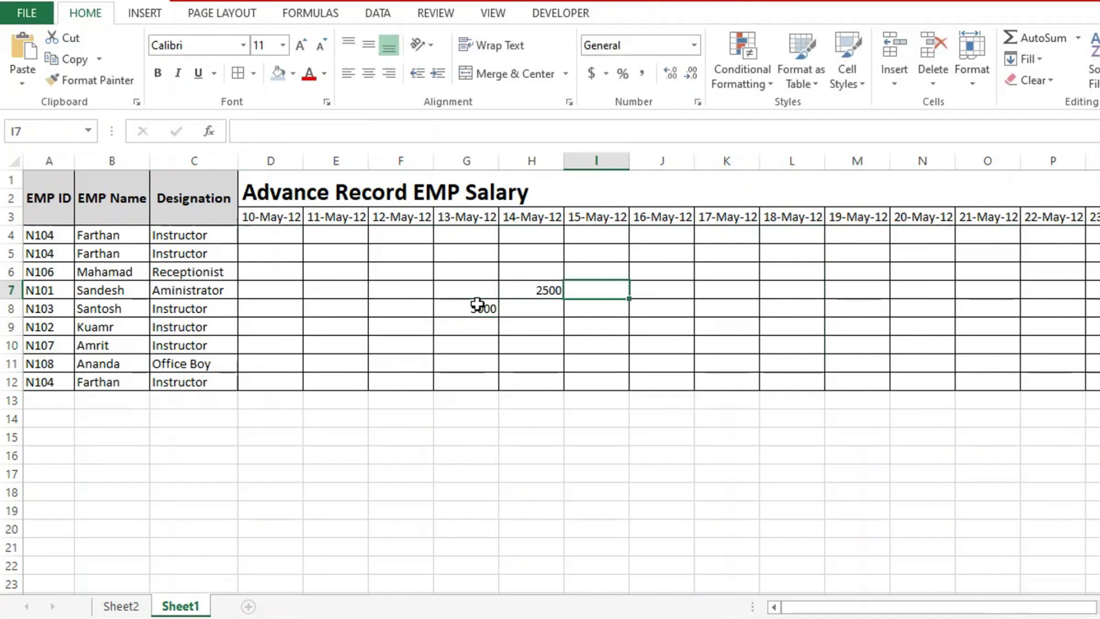
key(Tab)
text(265)
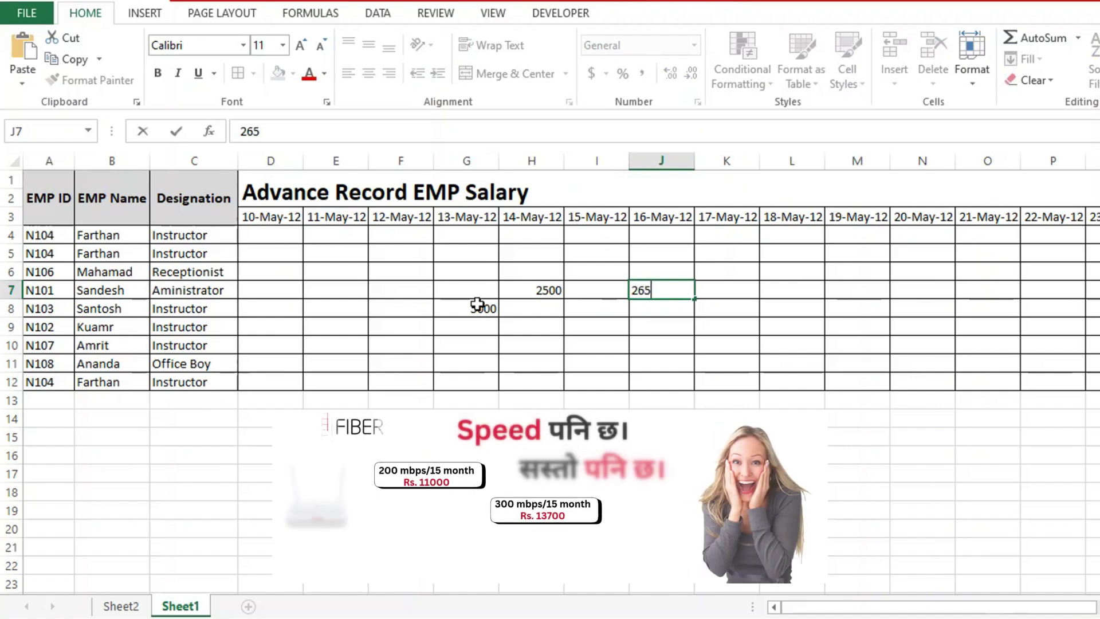
text(00)
key(Tab)
key(Tab)
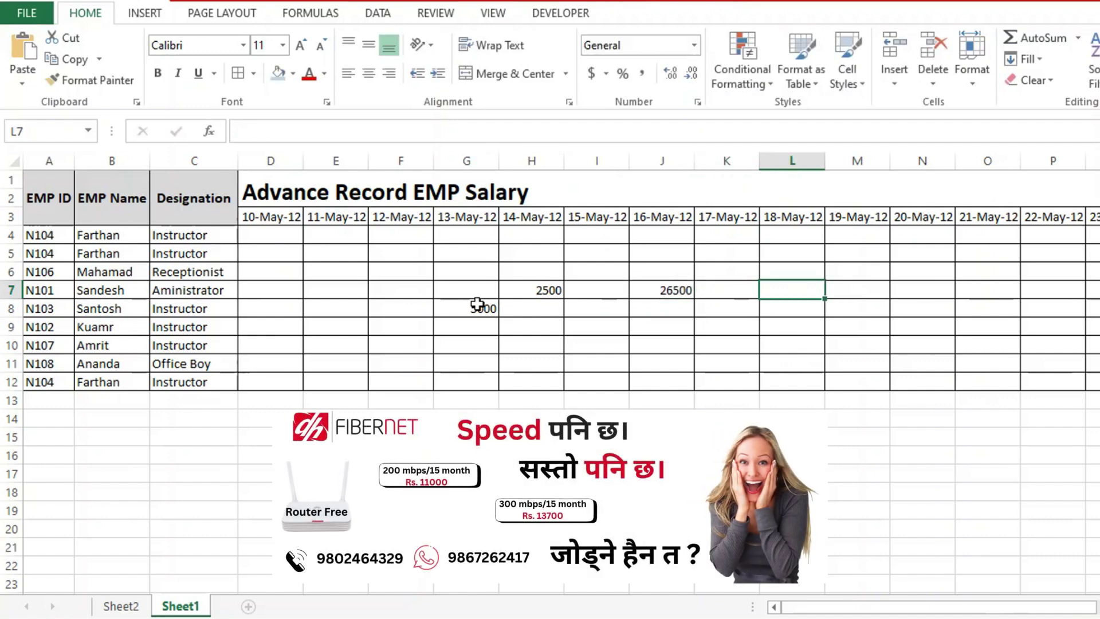
key(Return)
key(Return)
key(Return)
key(Tab)
key(Tab)
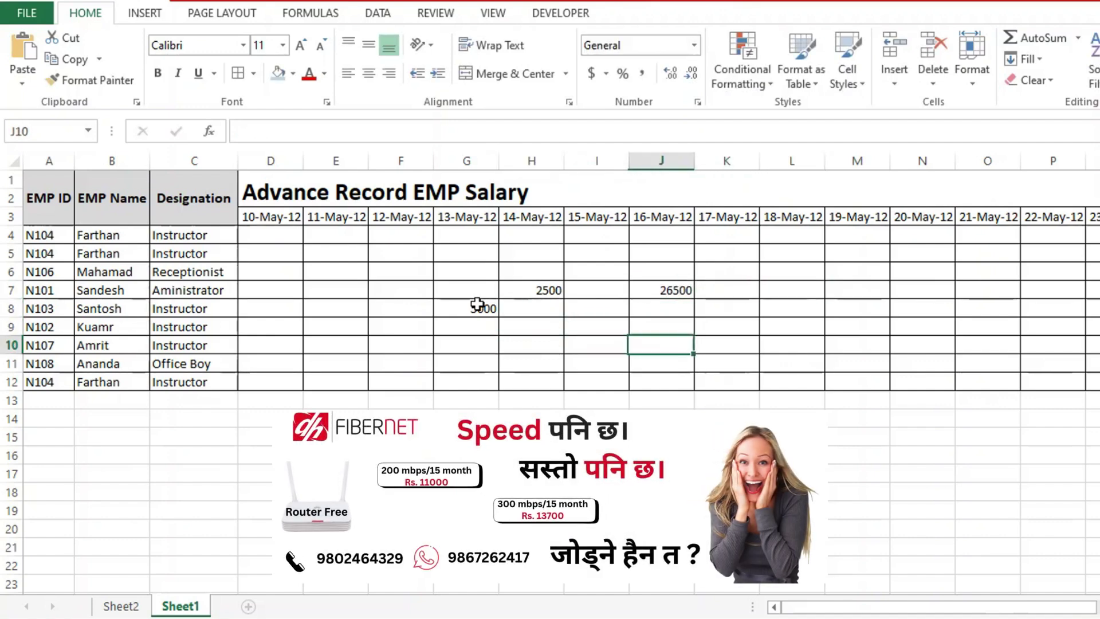
key(Tab)
text(5000)
key(Tab)
key(Tab)
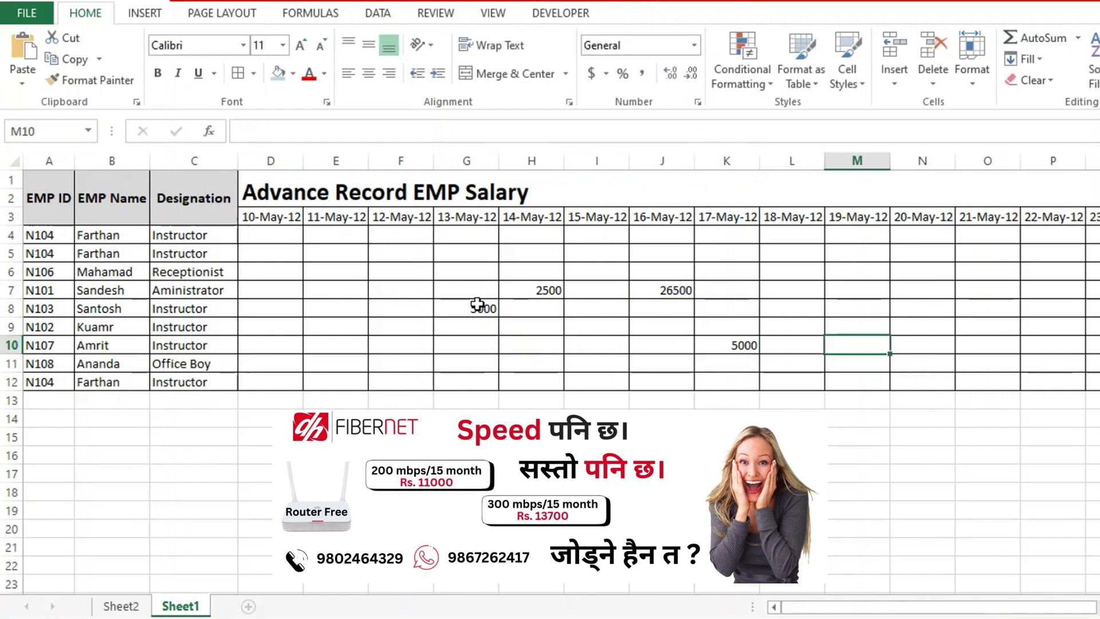
Step: Enter the remaining advances: 3560, 3500 in P6, 5600, 2560 in P8, 26500 in U8, 25600 in W8
key(Tab)
key(Tab)
text(3)
key(Tab)
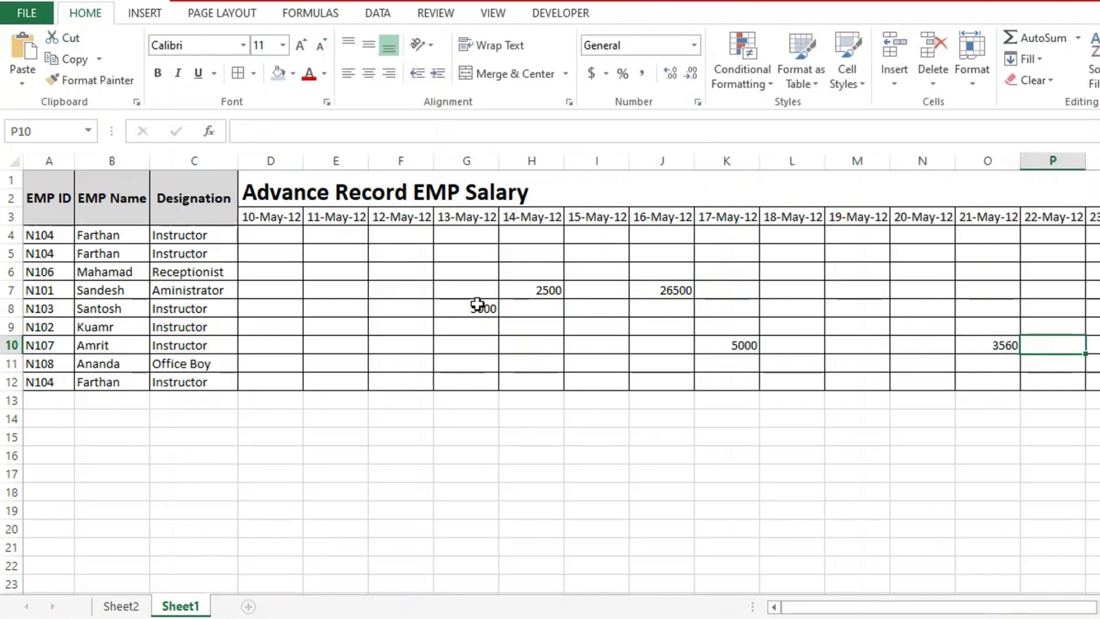
key(Up)
key(Up)
key(Up)
key(Up)
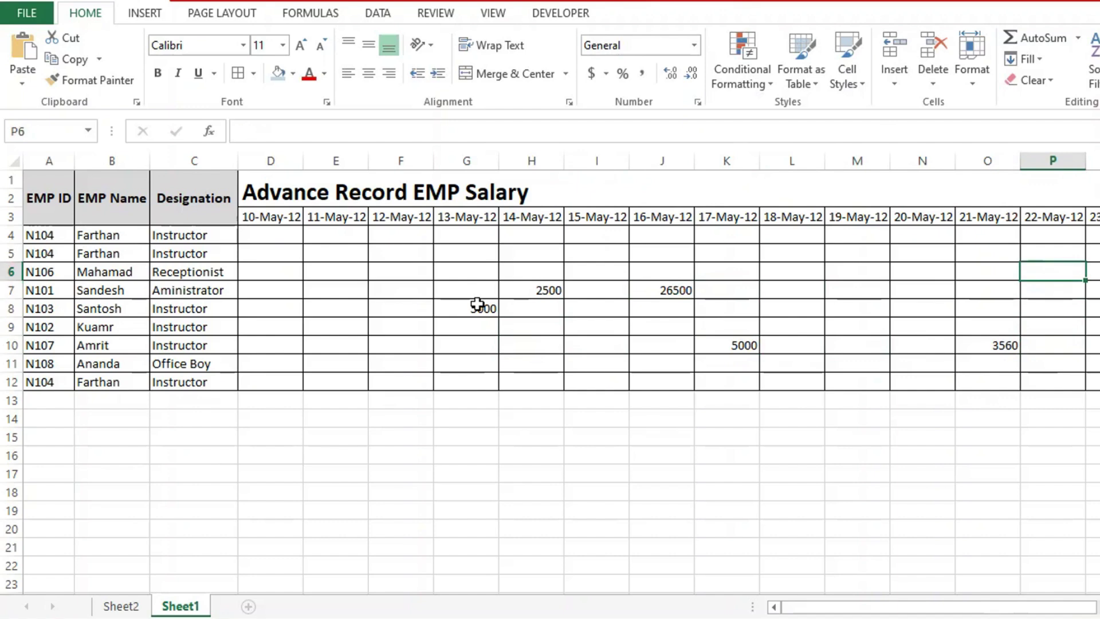
text(3500)
key(Tab)
key(Tab)
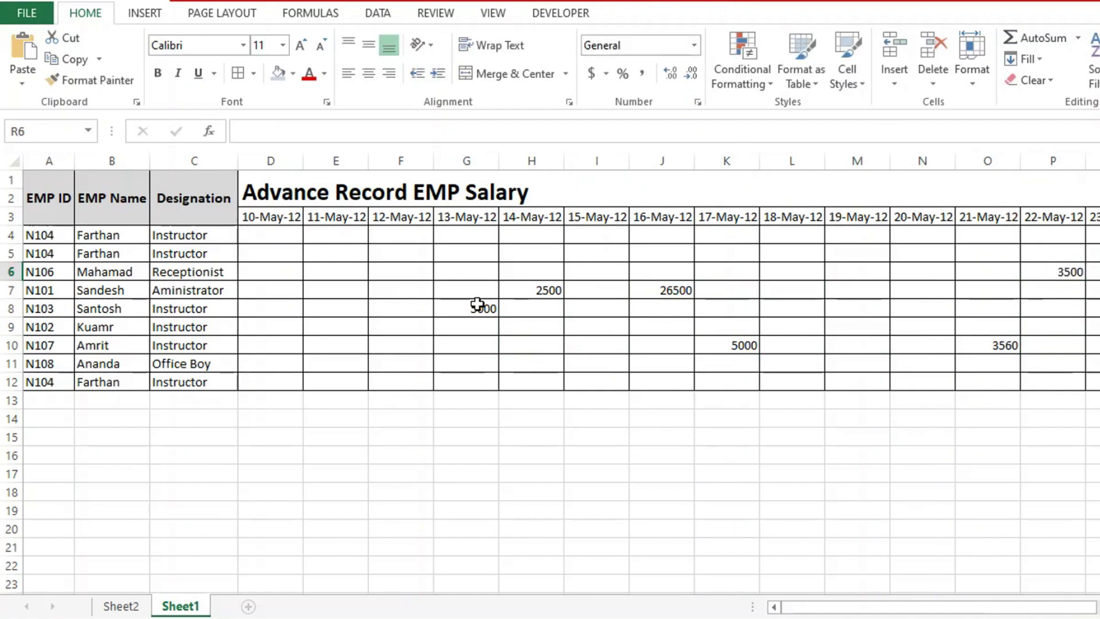
text(5600)
key(Tab)
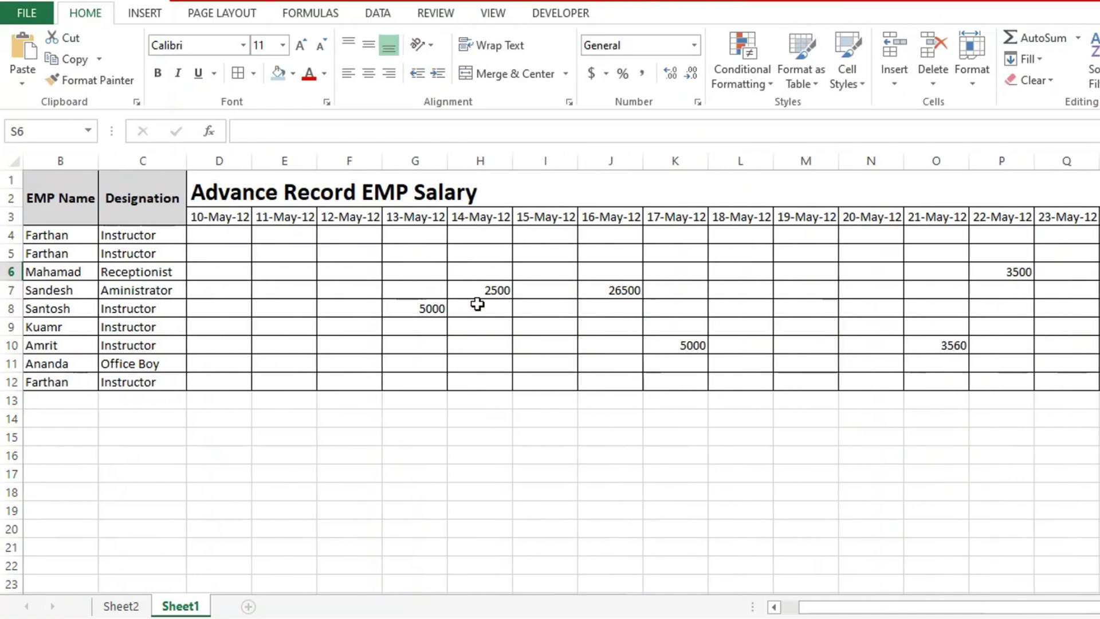
key(Return)
key(Return)
text(2560)
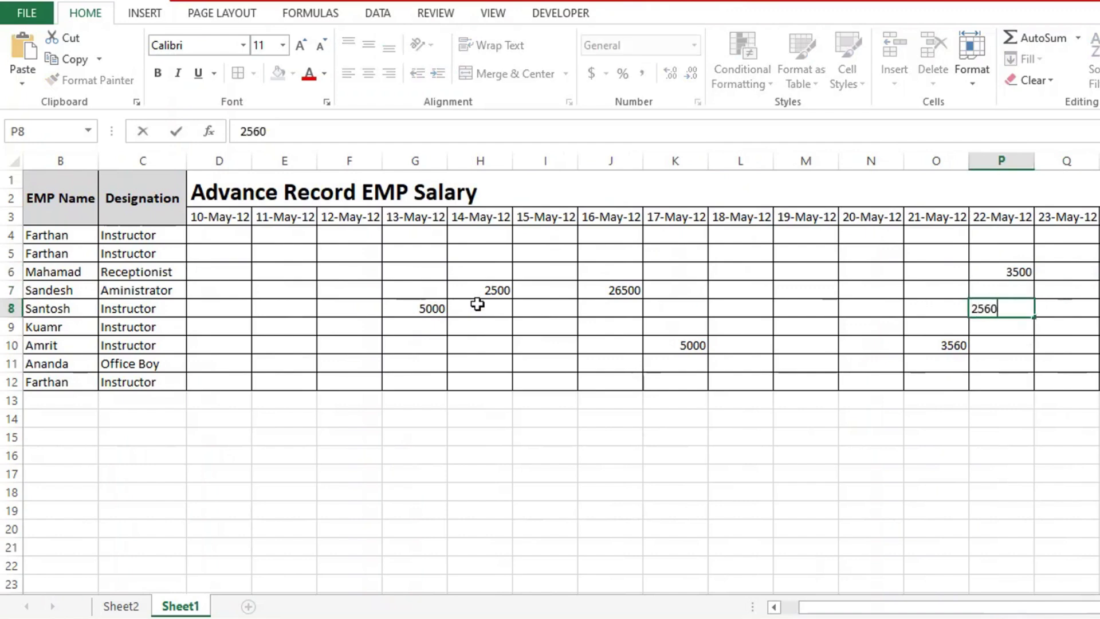
key(Tab)
key(Tab)
key(Tab)
key(Tab)
key(Tab)
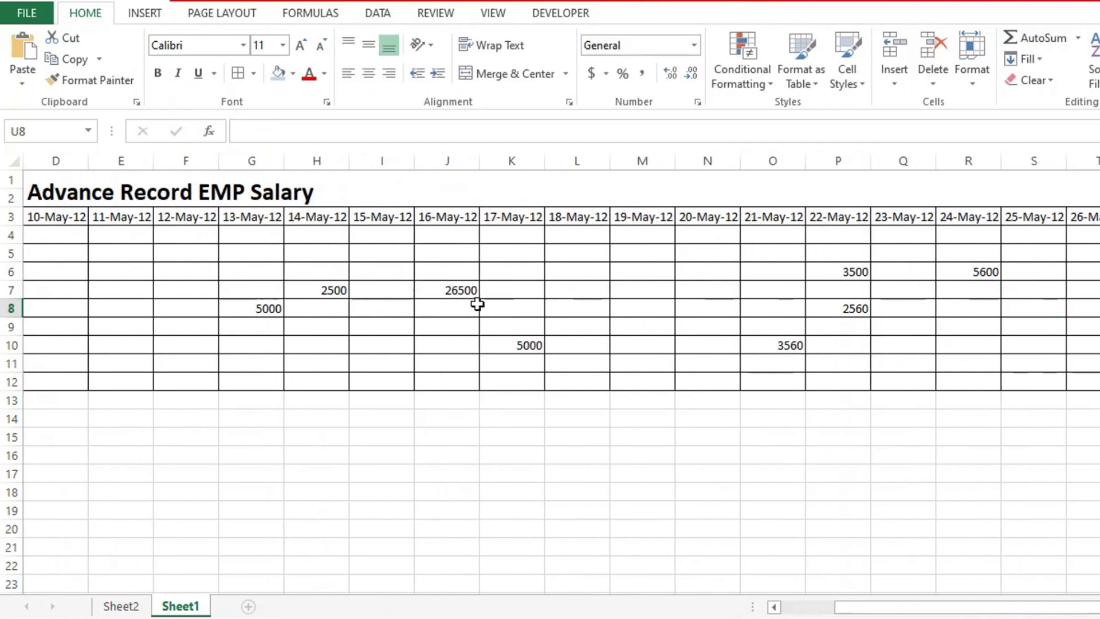
text(26500)
key(Tab)
key(Tab)
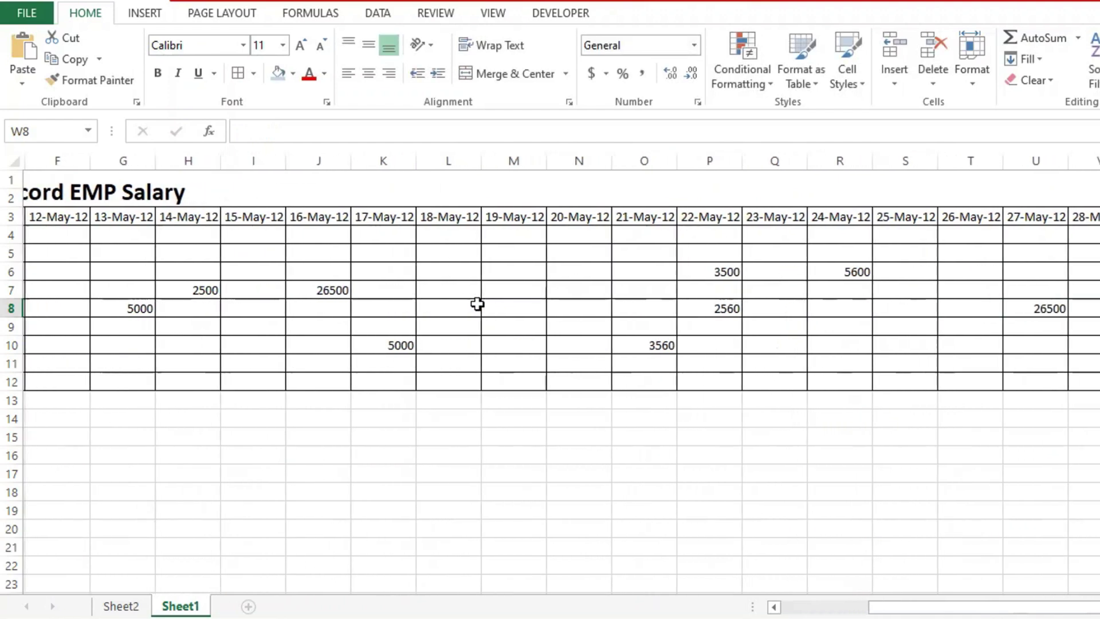
text(25600)
key(Tab)
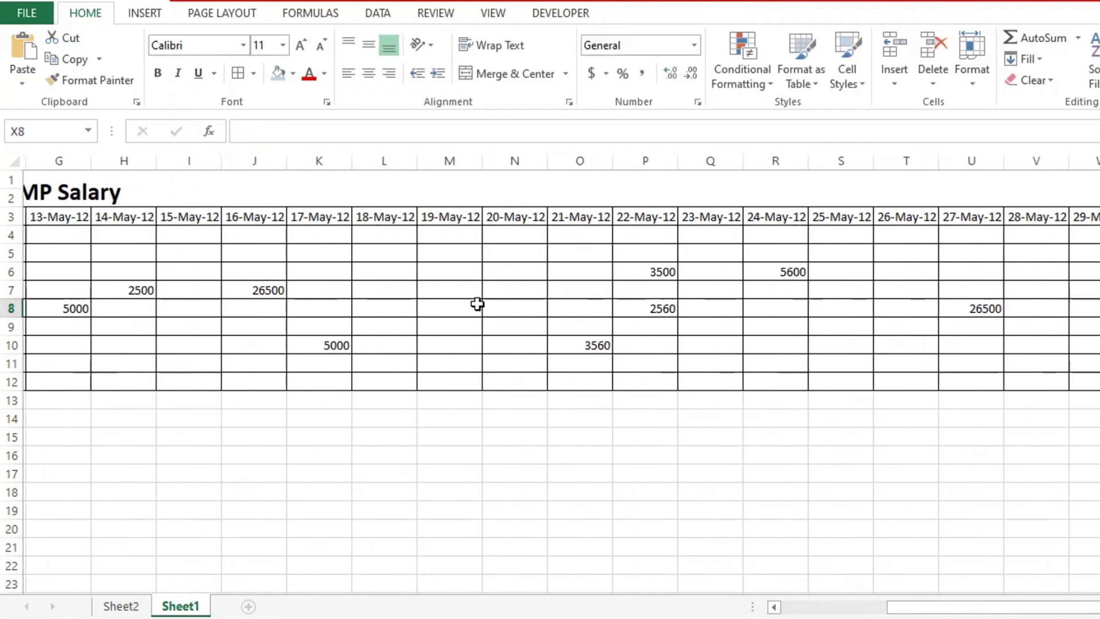
key(Tab)
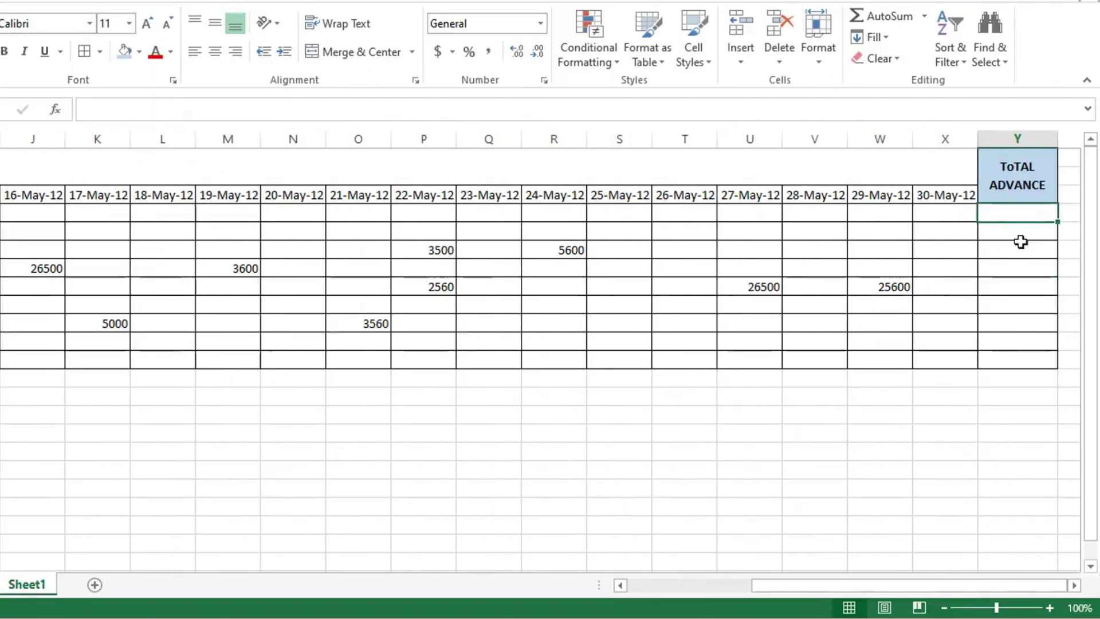
Step: Put =SUM(D4:X4) in Y4 and fill it down to Y12 for each employee's total advance
text(=sum)
key(Tab)
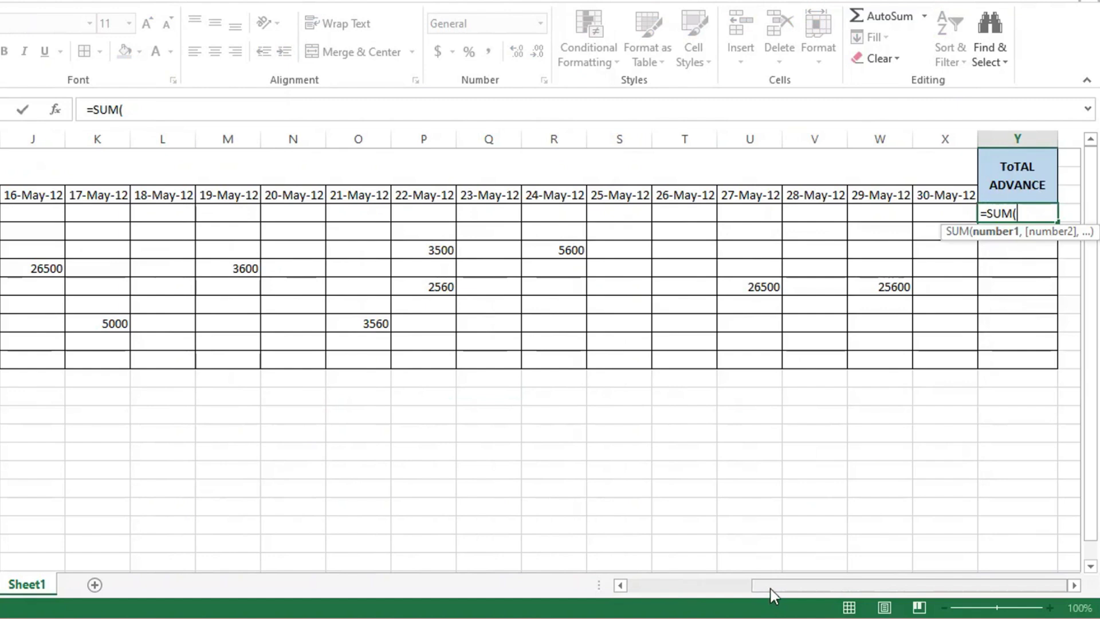
drag(792, 594, 626, 590)
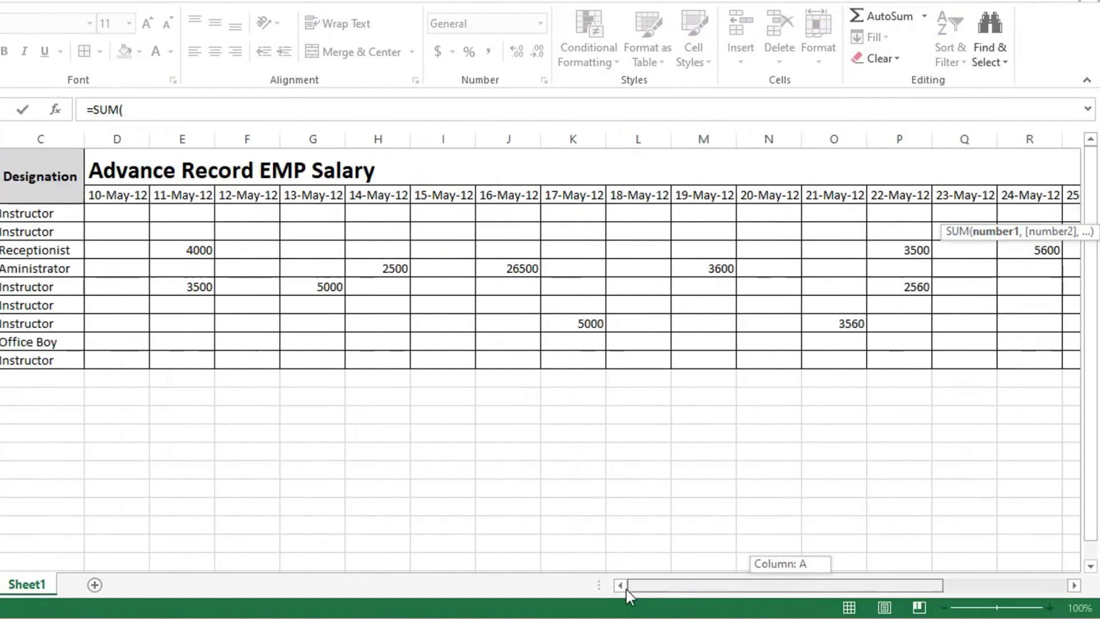
drag(124, 211, 1098, 324)
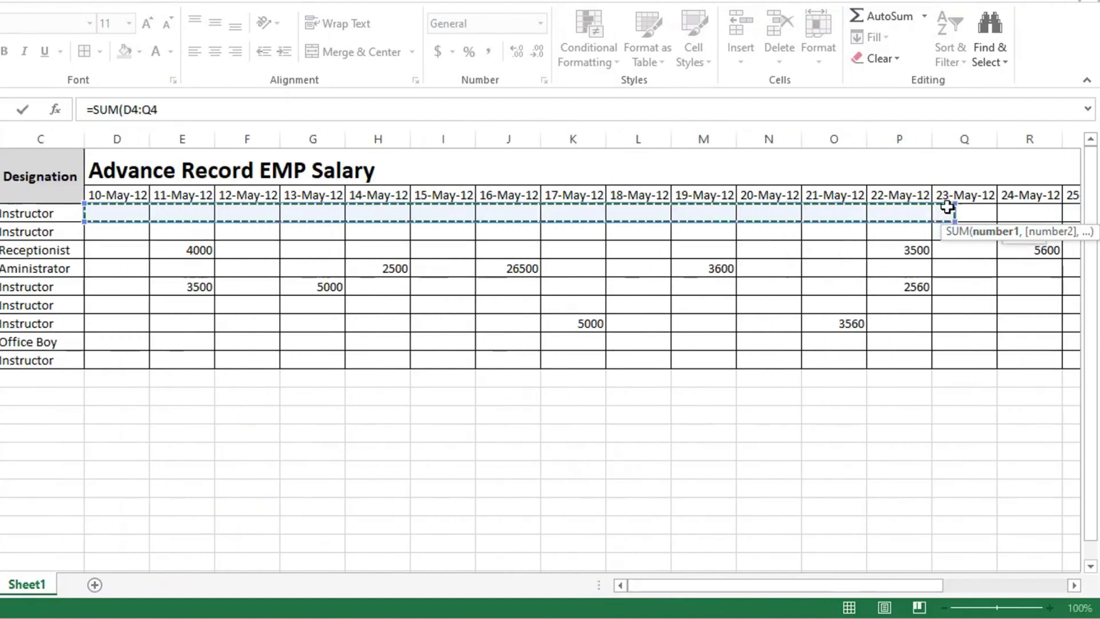
key(Return)
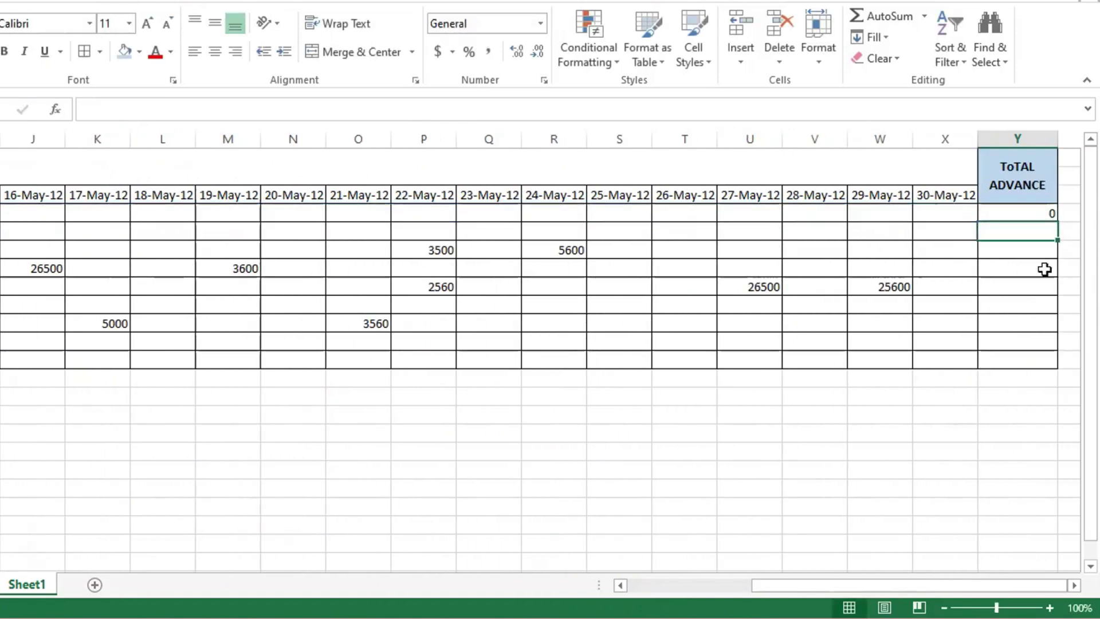
click(1006, 214)
drag(1060, 223, 1059, 368)
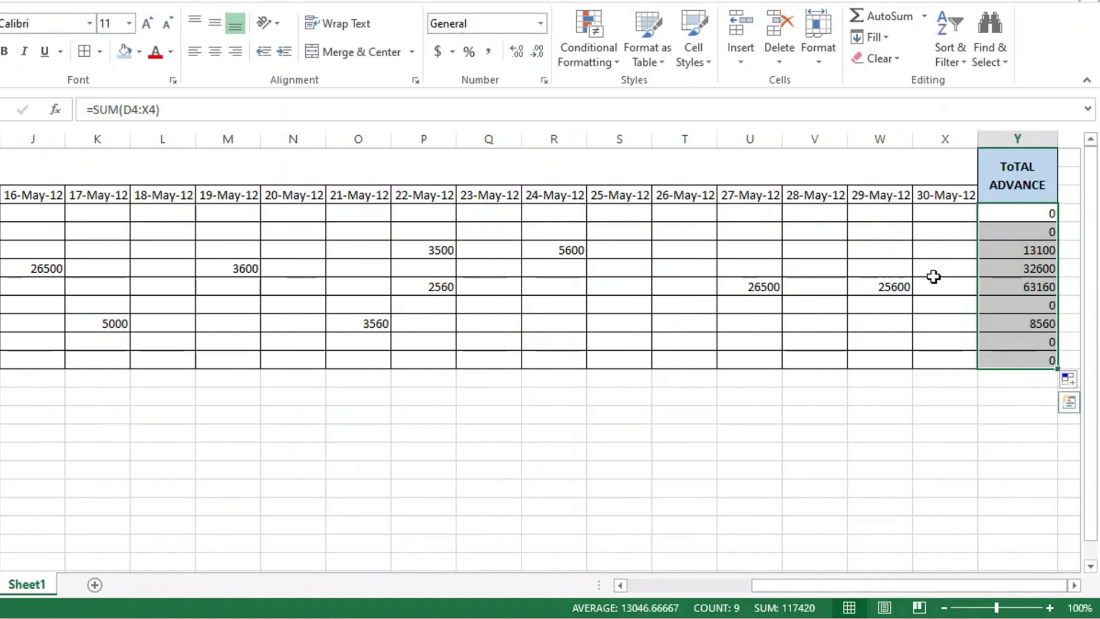
drag(1007, 189, 1046, 358)
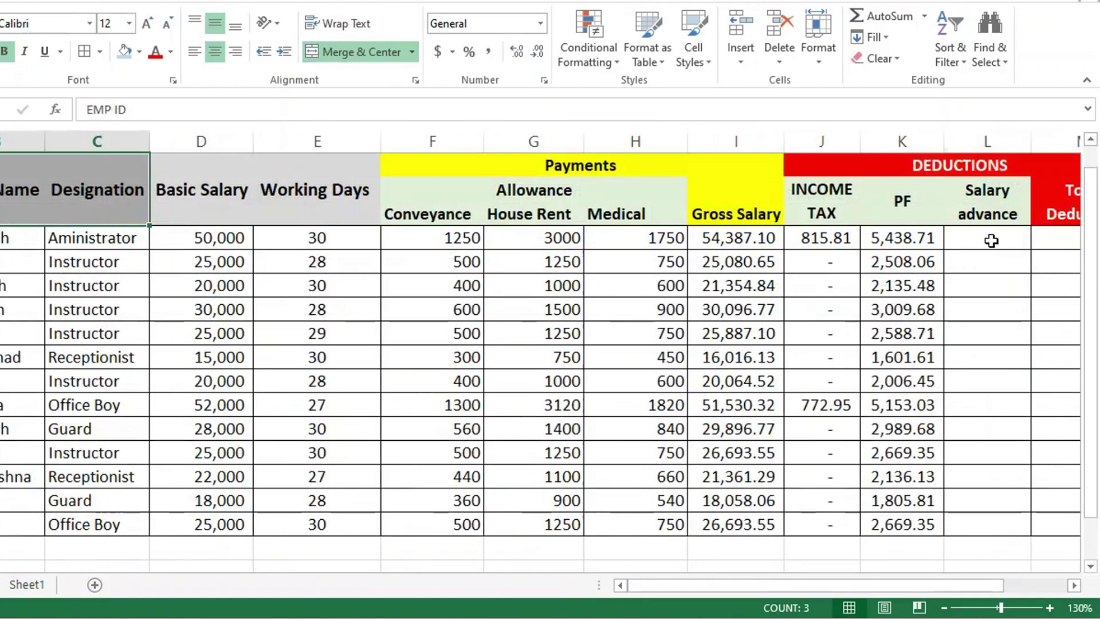
Step: Review the Salary advance cells and the employee ID, name and designation block
mouse_move(989, 238)
mouse_down()
mouse_move(986, 510)
mouse_move(932, 558)
mouse_up()
drag(861, 585, 939, 589)
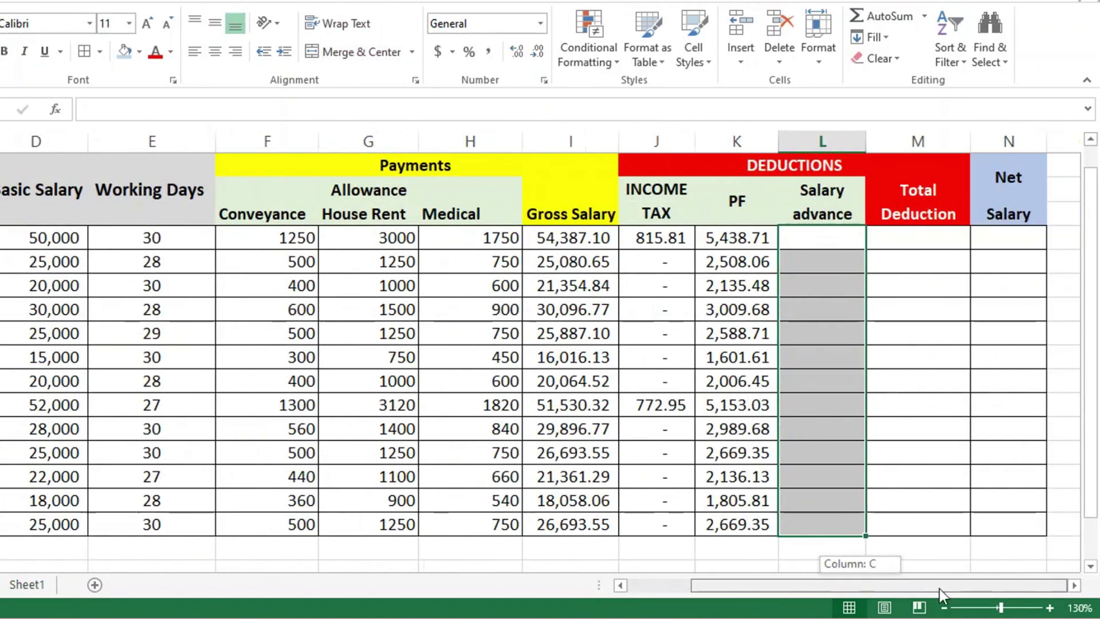
drag(834, 237, 832, 538)
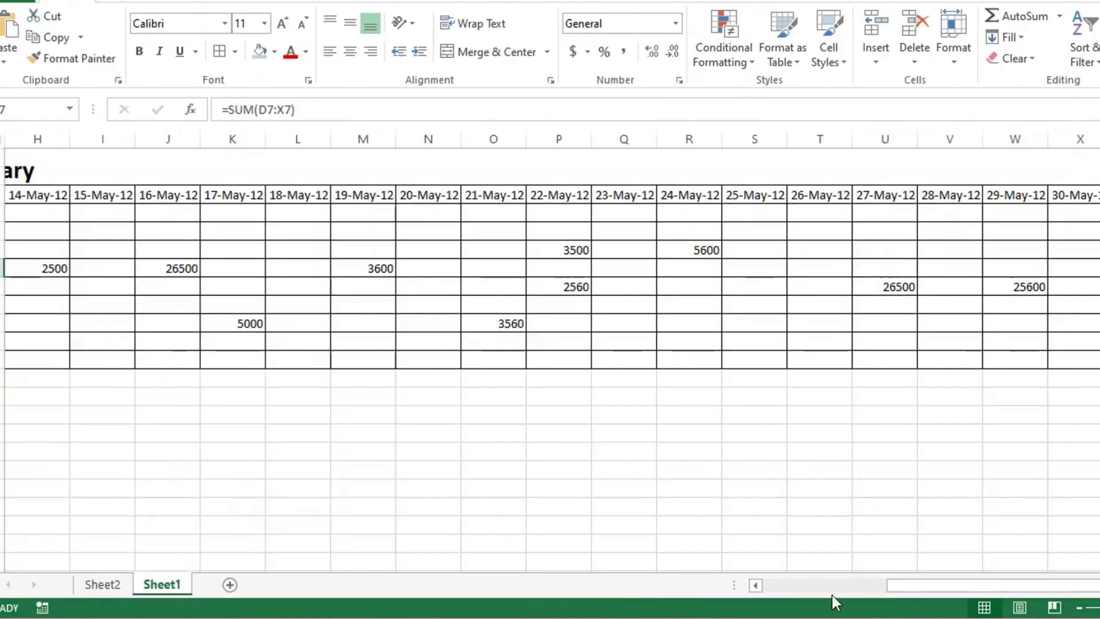
drag(923, 584, 798, 584)
click(27, 211)
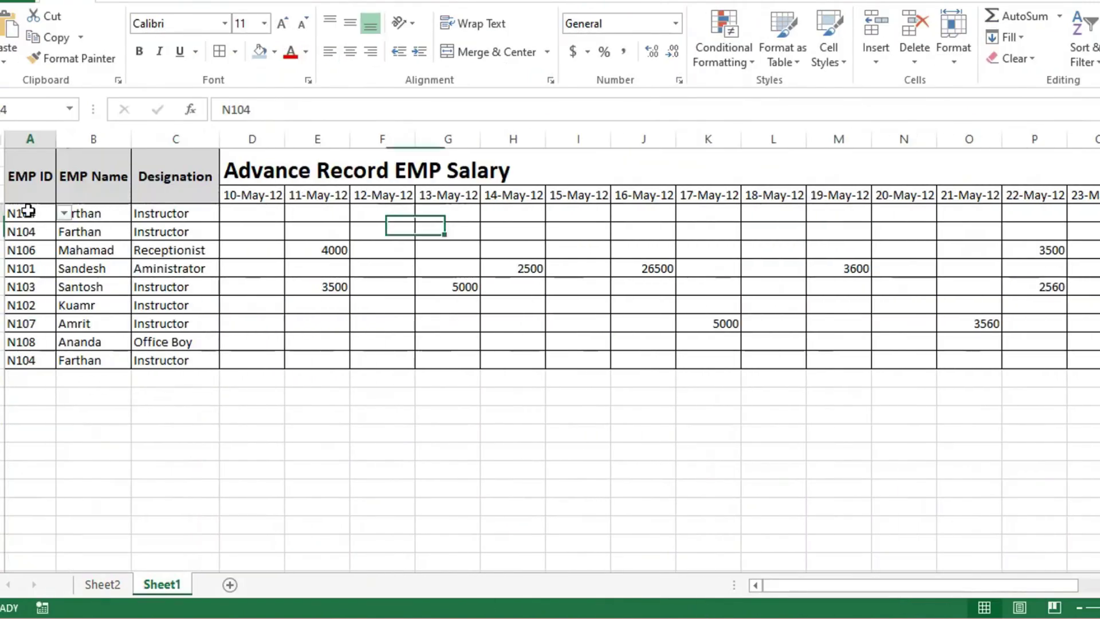
drag(27, 211, 195, 342)
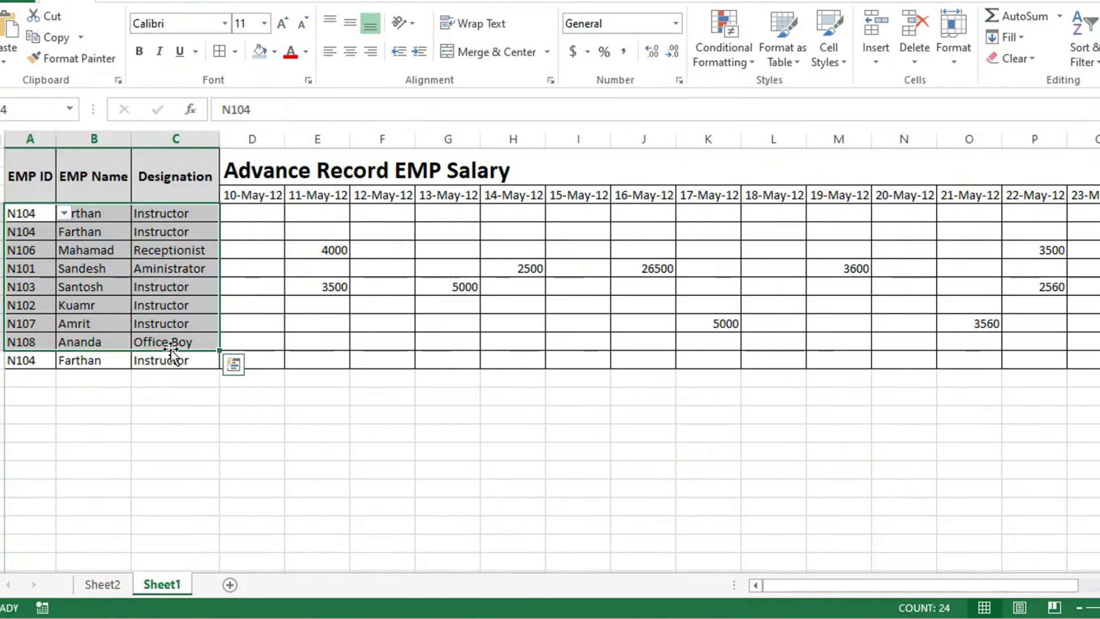
click(63, 213)
Step: Inspect the employee IDs, designation lookup formula and daily advance amounts in the Advance Record
click(89, 252)
click(48, 255)
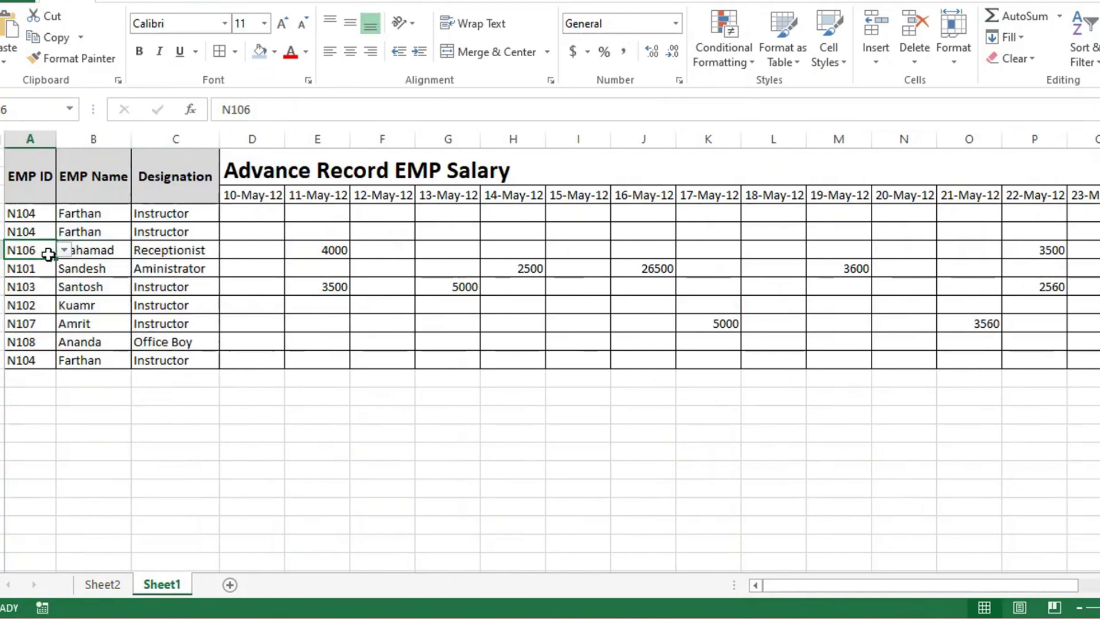
click(64, 250)
click(140, 253)
click(172, 258)
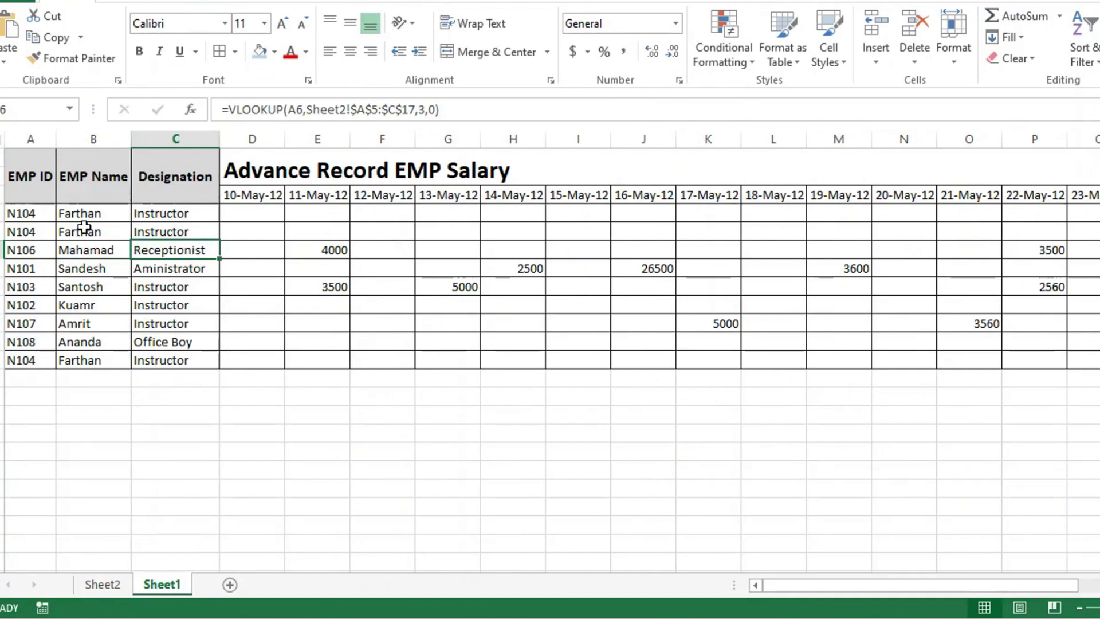
drag(84, 226, 171, 360)
drag(11, 213, 158, 357)
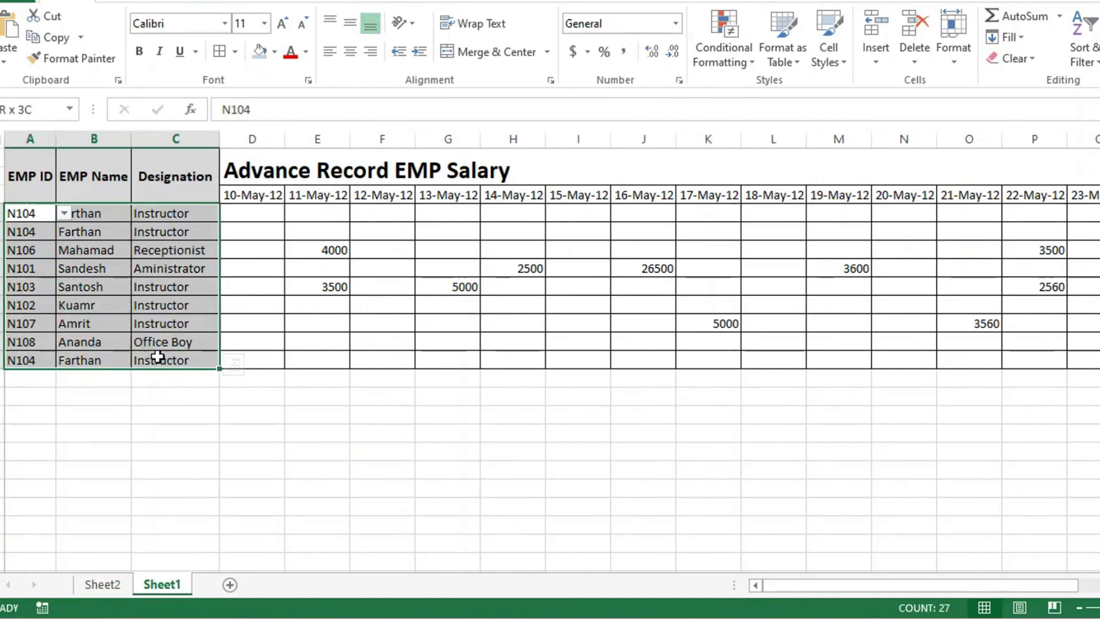
mouse_move(253, 215)
mouse_down()
mouse_move(599, 346)
mouse_move(1059, 358)
mouse_move(1097, 341)
mouse_up()
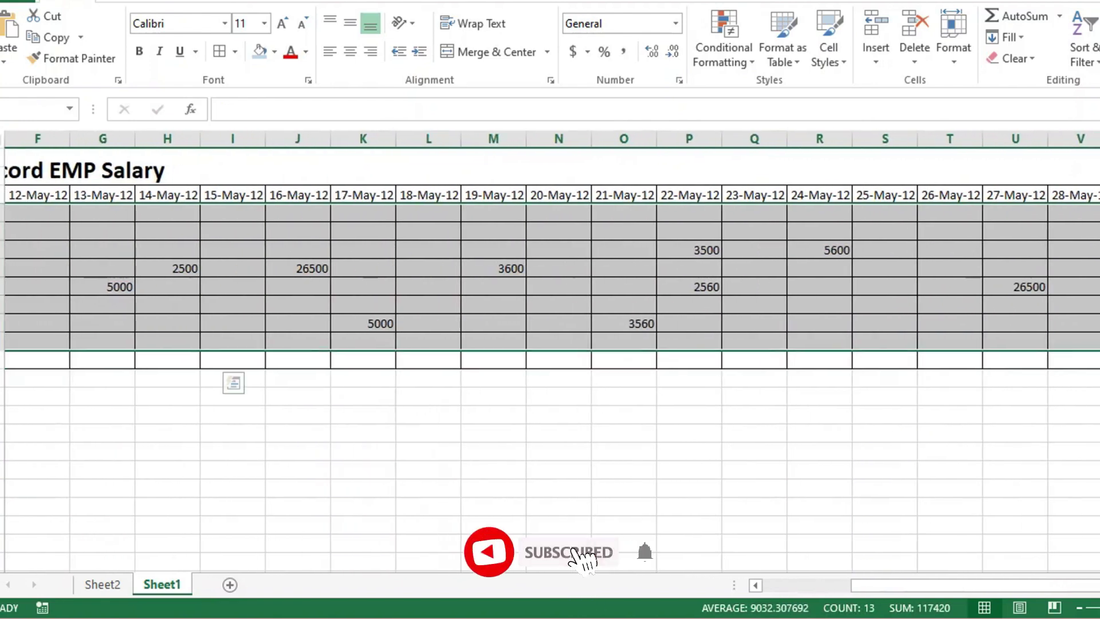
drag(1097, 341, 1056, 331)
Step: Check the TOTAL ADVANCE column, then start a =SUMIF( formula on the salary sheet
click(1088, 216)
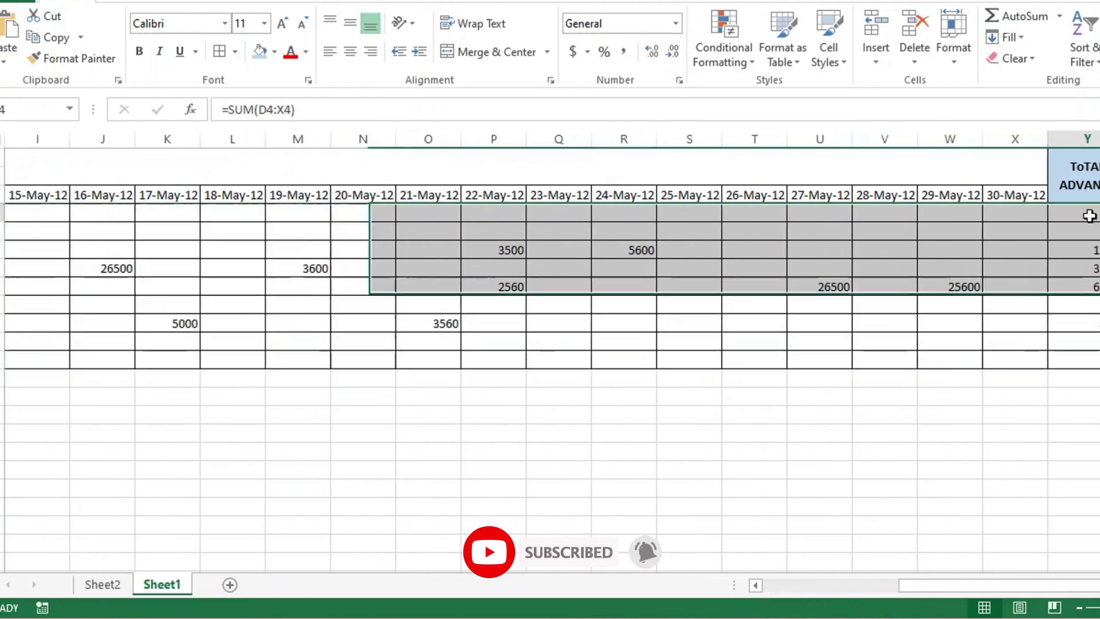
drag(1089, 215, 1089, 361)
drag(1091, 184, 1094, 356)
key(ctrl+Page_Up)
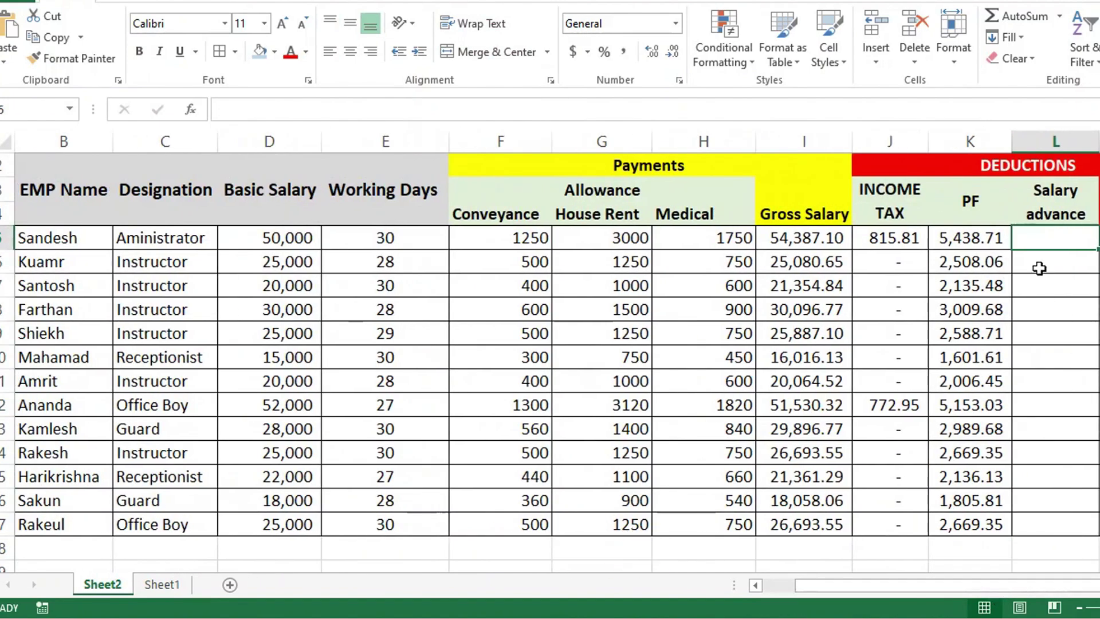
text(=sumif()
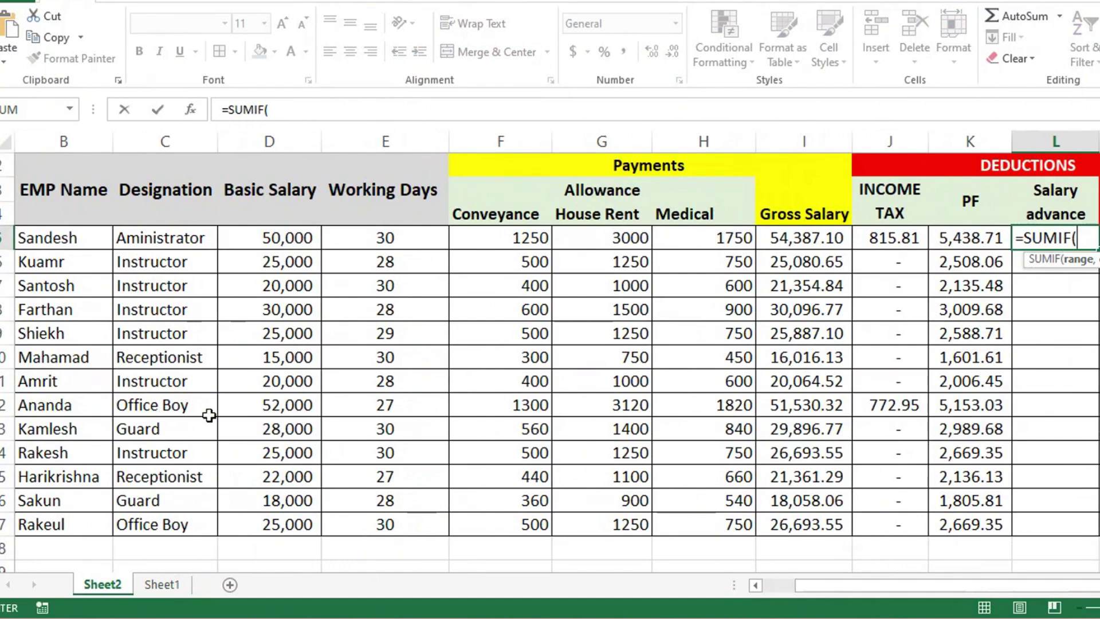
Step: Set the SUMIF range to Sheet1!$A$4:$A$12 and the criteria to the row's employee ID A5
drag(813, 591, 767, 590)
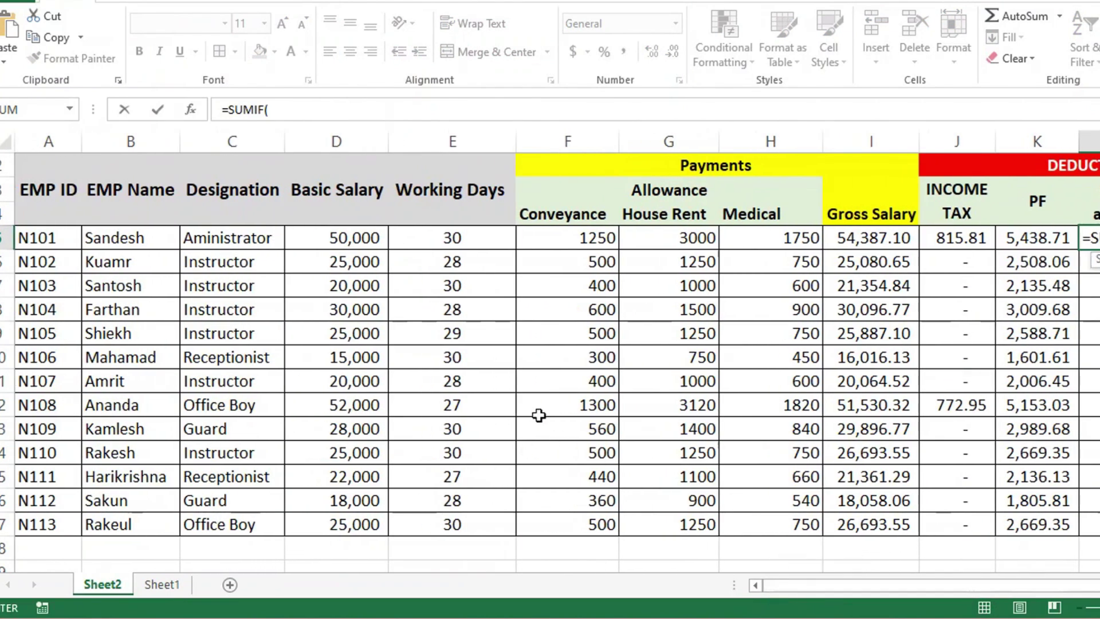
click(177, 583)
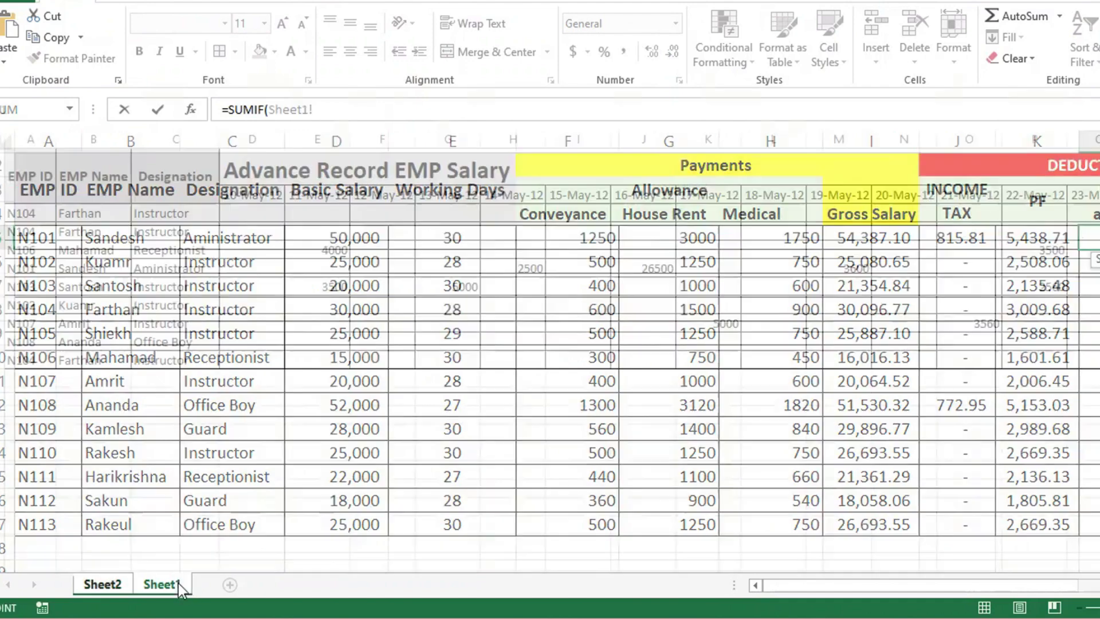
drag(20, 214, 32, 360)
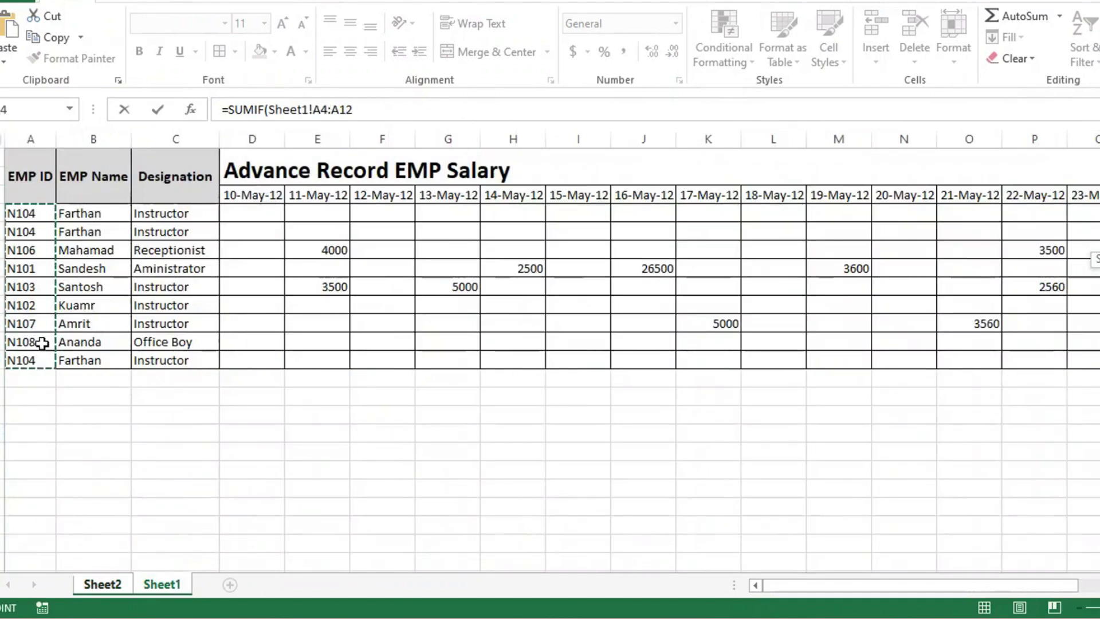
drag(352, 110, 319, 114)
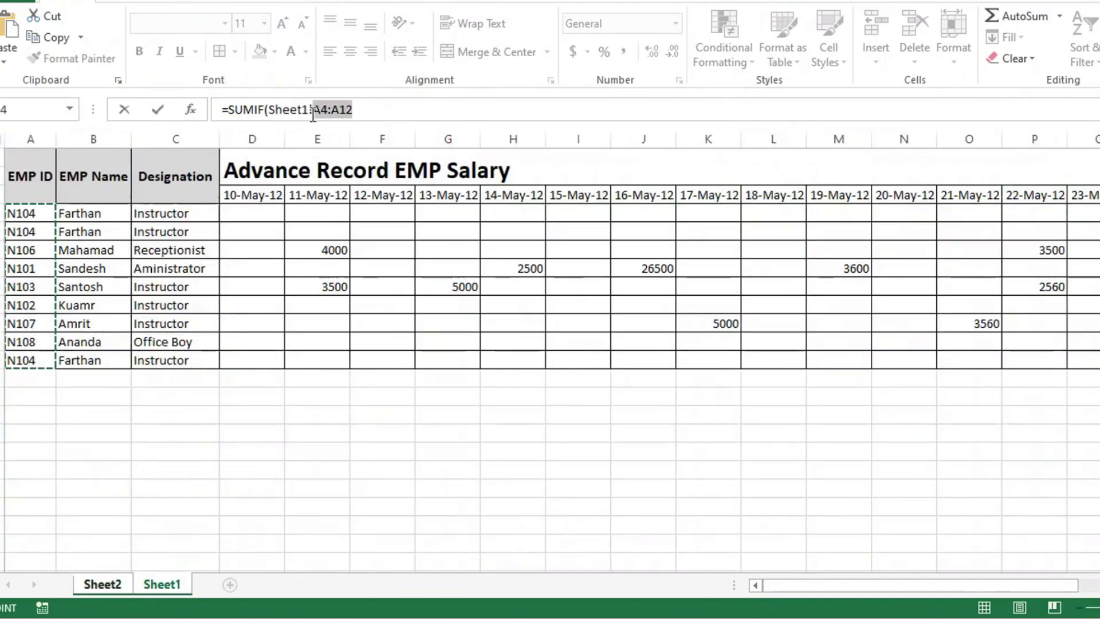
key(F4)
click(387, 111)
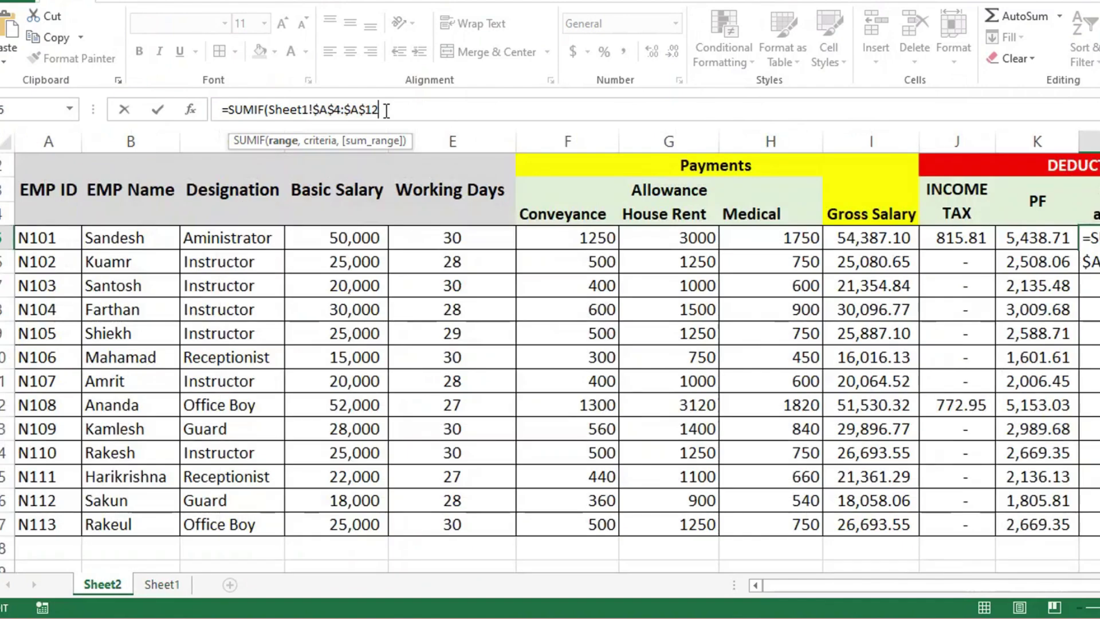
text(,)
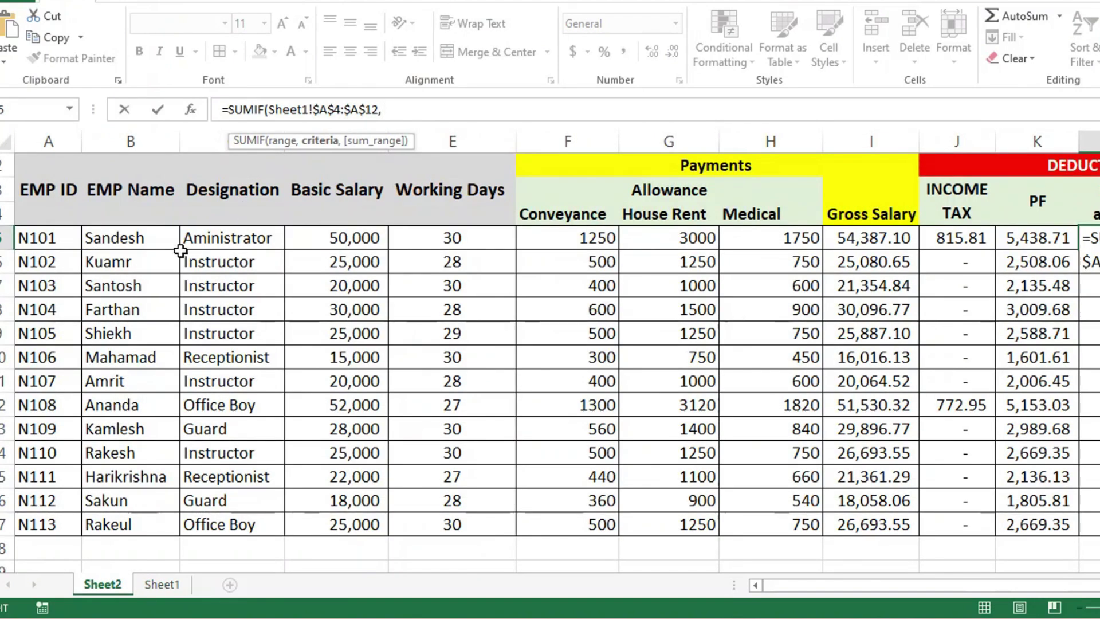
click(49, 245)
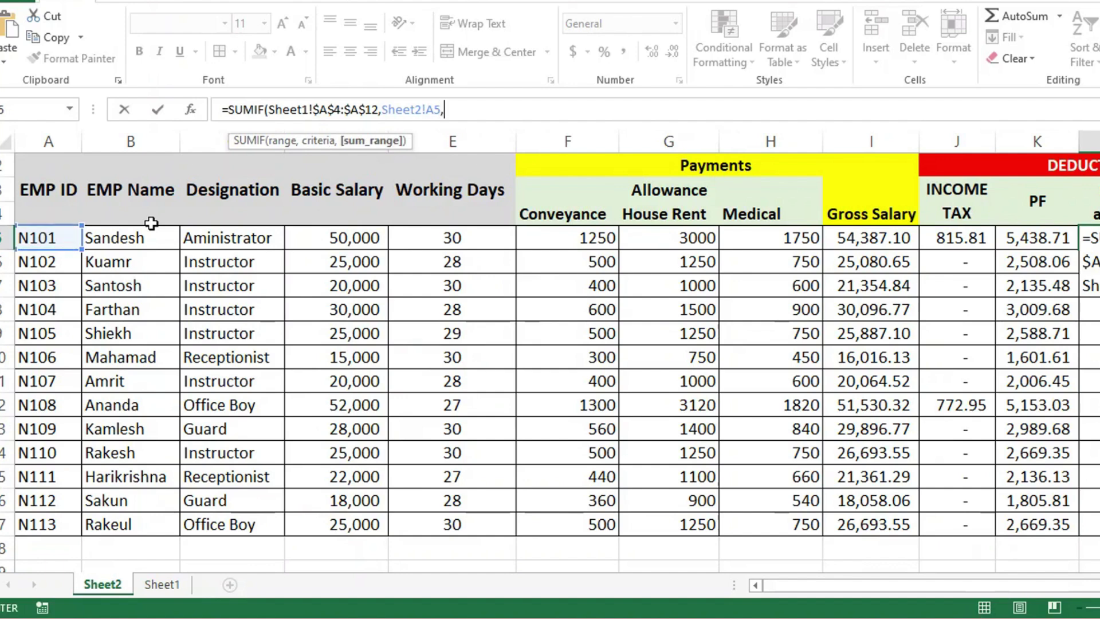
Step: Add Sheet1!$Y$4:$Y$12 as the absolute sum range and close the formula, returning 32600
text(,)
click(162, 584)
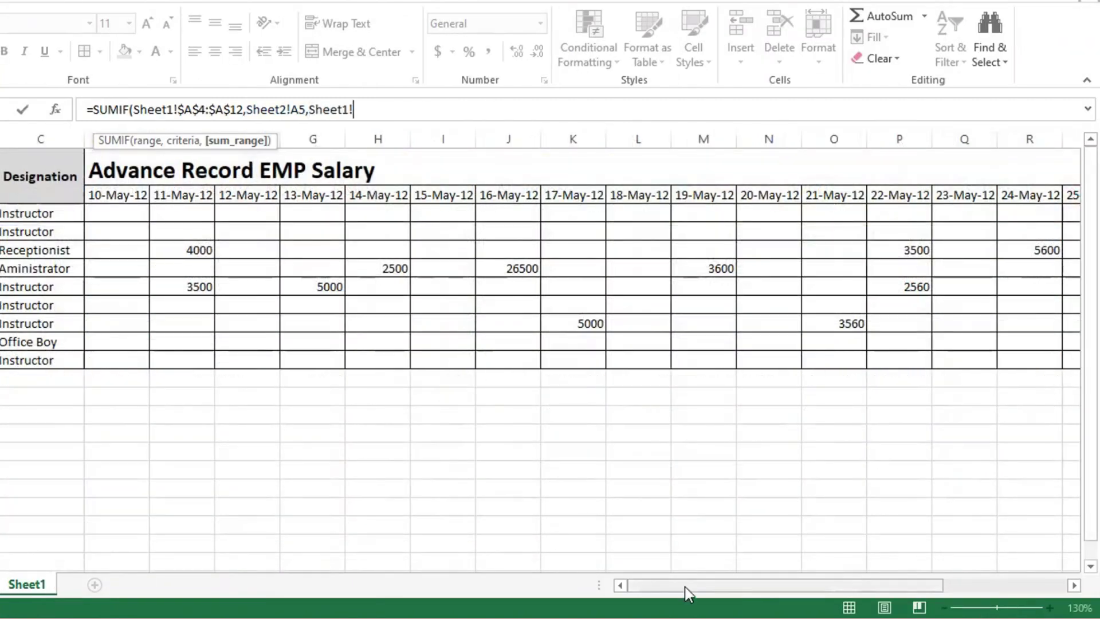
drag(688, 588, 1018, 595)
drag(1017, 213, 1018, 360)
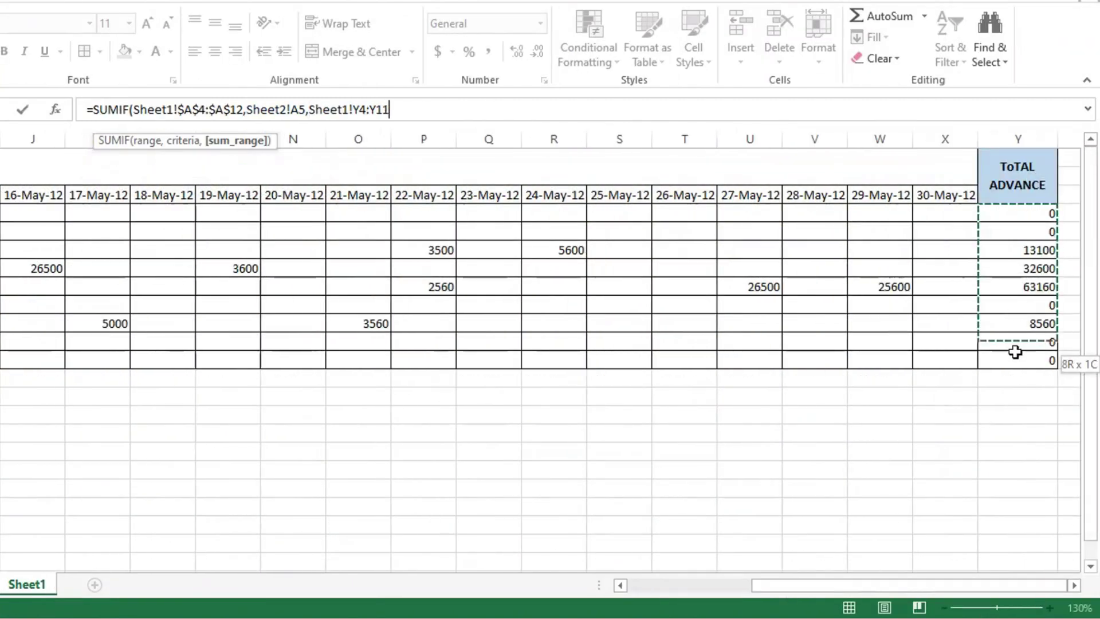
drag(389, 109, 352, 111)
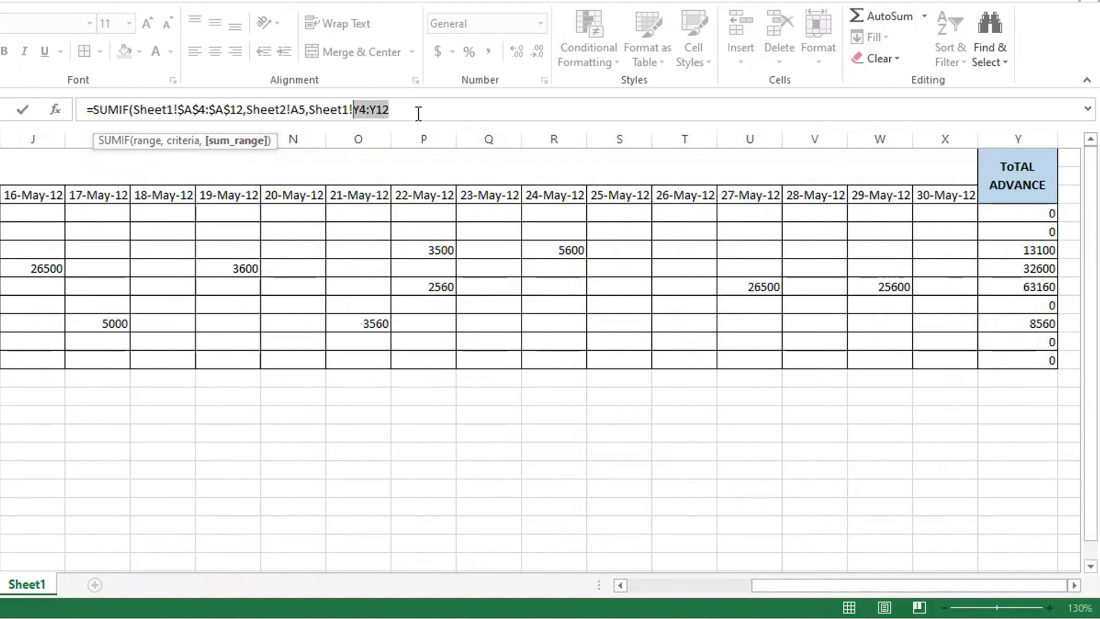
key(F4)
text())
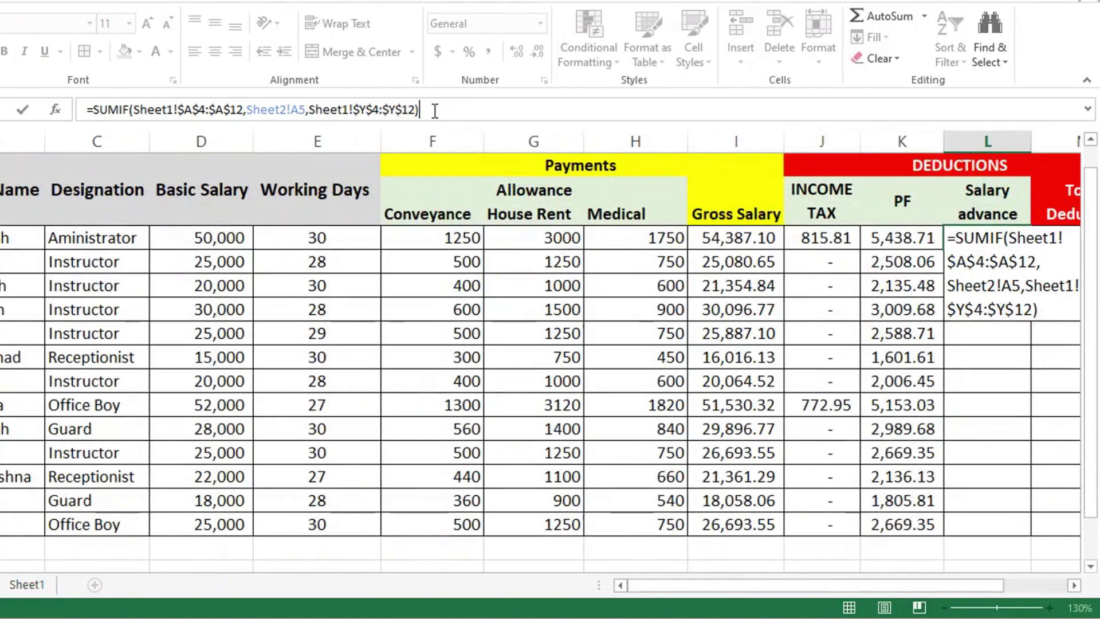
key(Return)
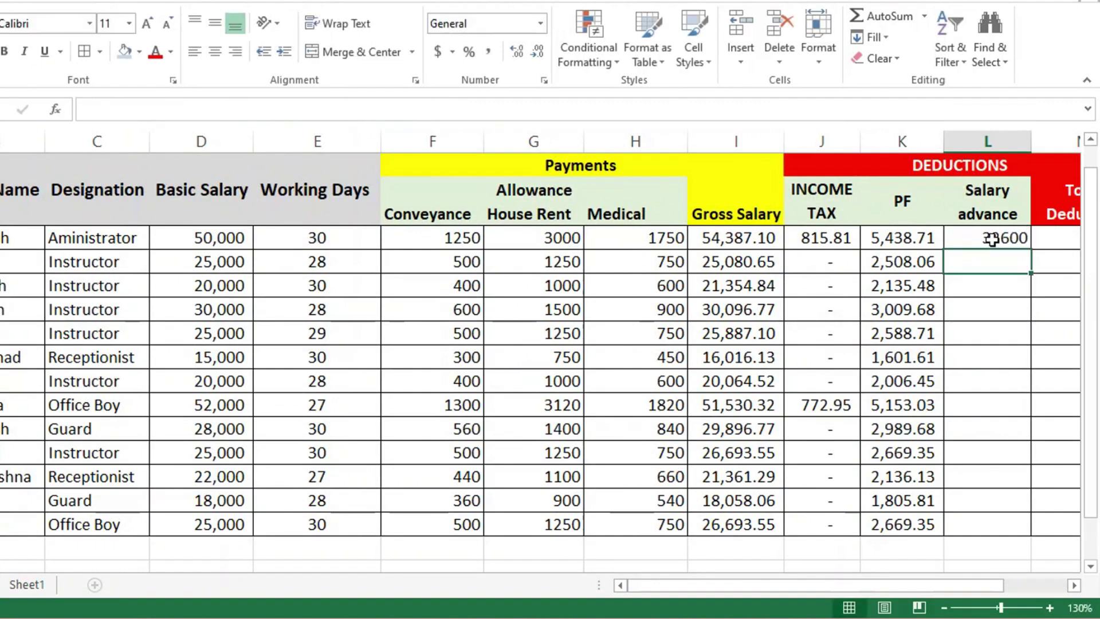
Step: Fill the SUMIF advance formula from L4 down to L16 and review the first results
click(992, 239)
drag(1031, 251, 1014, 523)
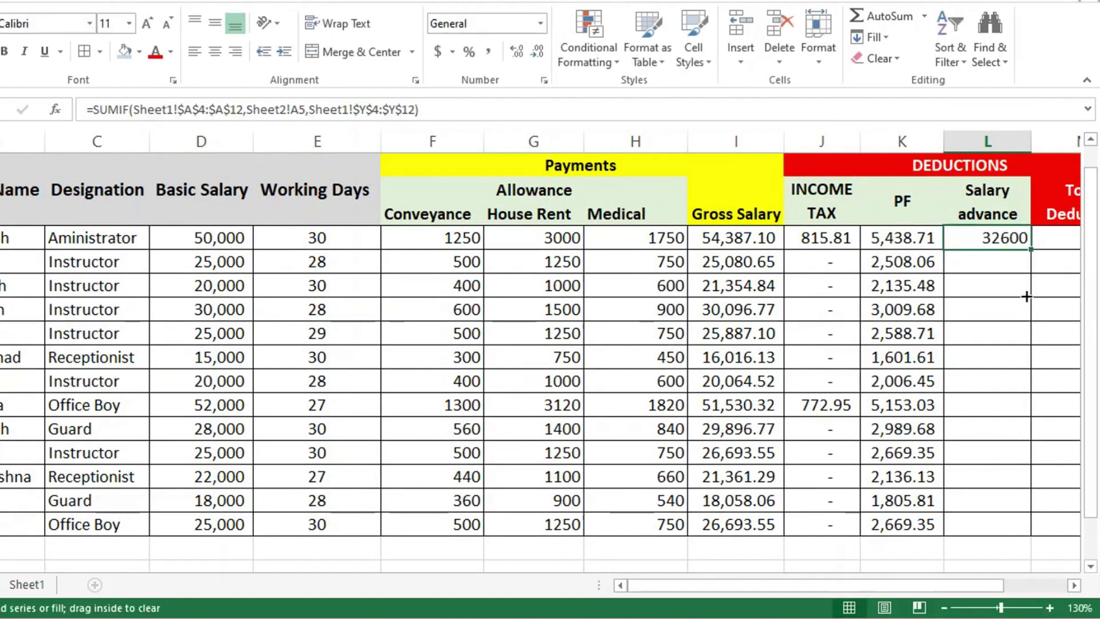
click(1008, 243)
click(26, 240)
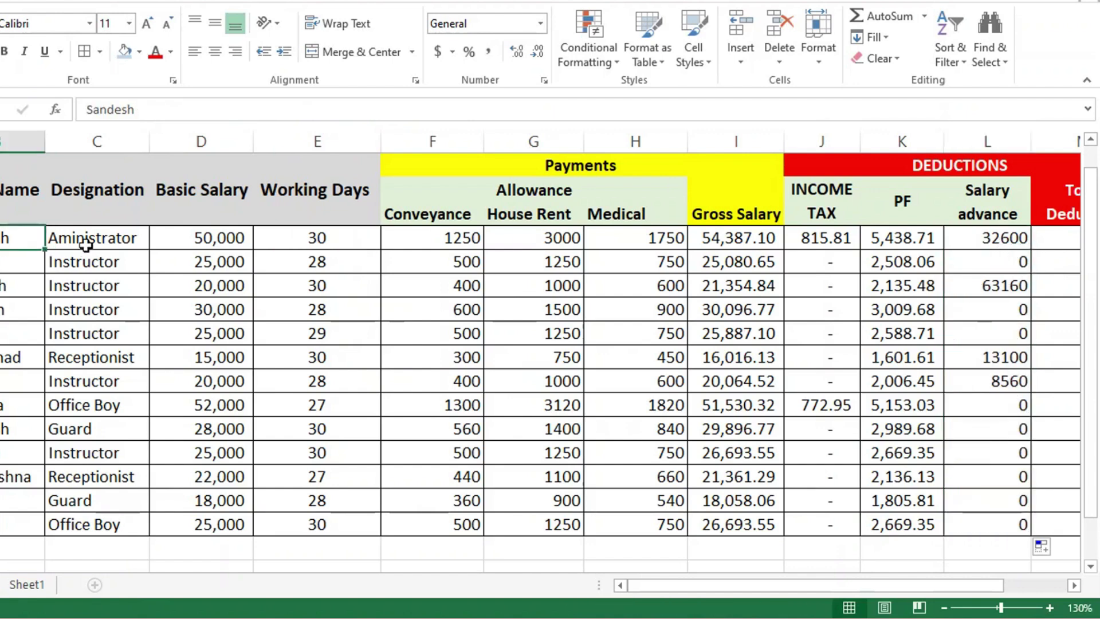
click(999, 235)
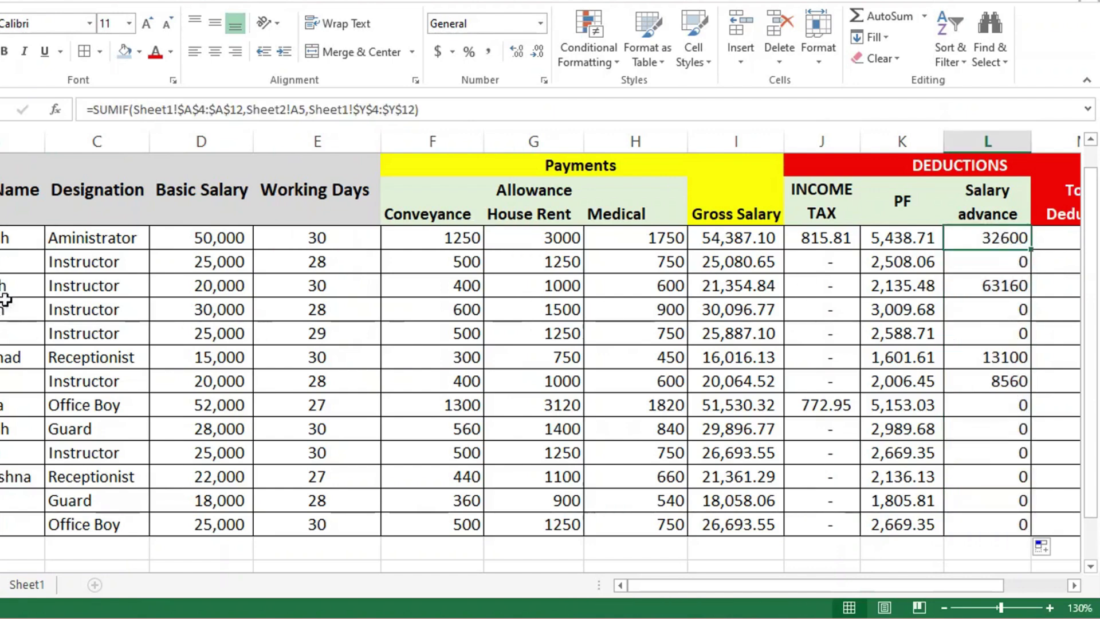
click(1019, 284)
click(28, 298)
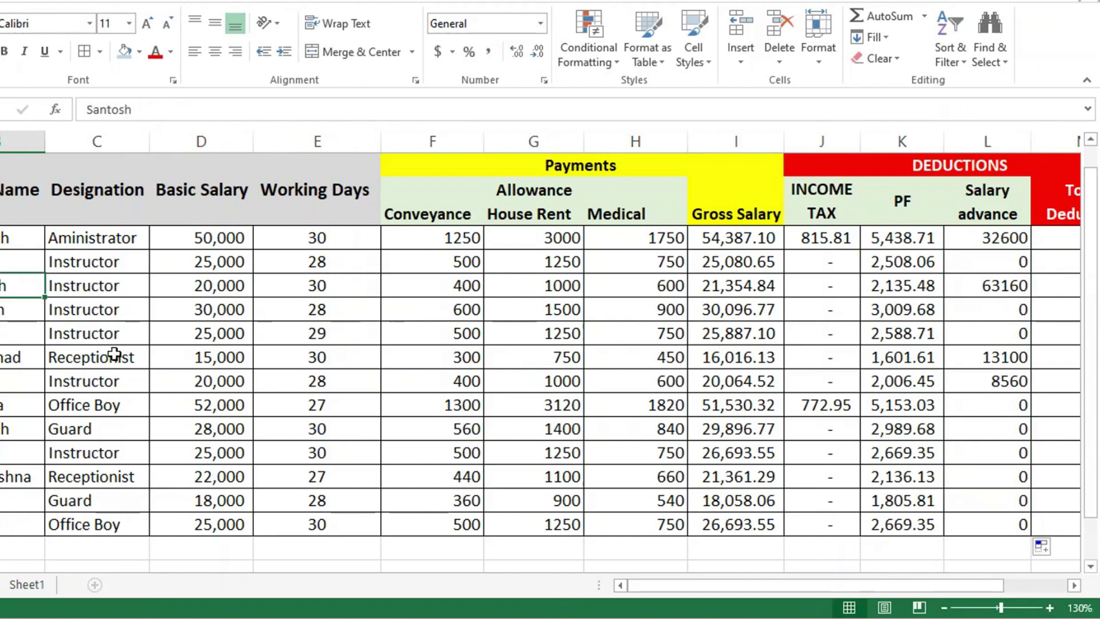
Step: Compare the third employee's Salary advance against their TOTAL ADVANCE on the Advance Record sheet
click(26, 584)
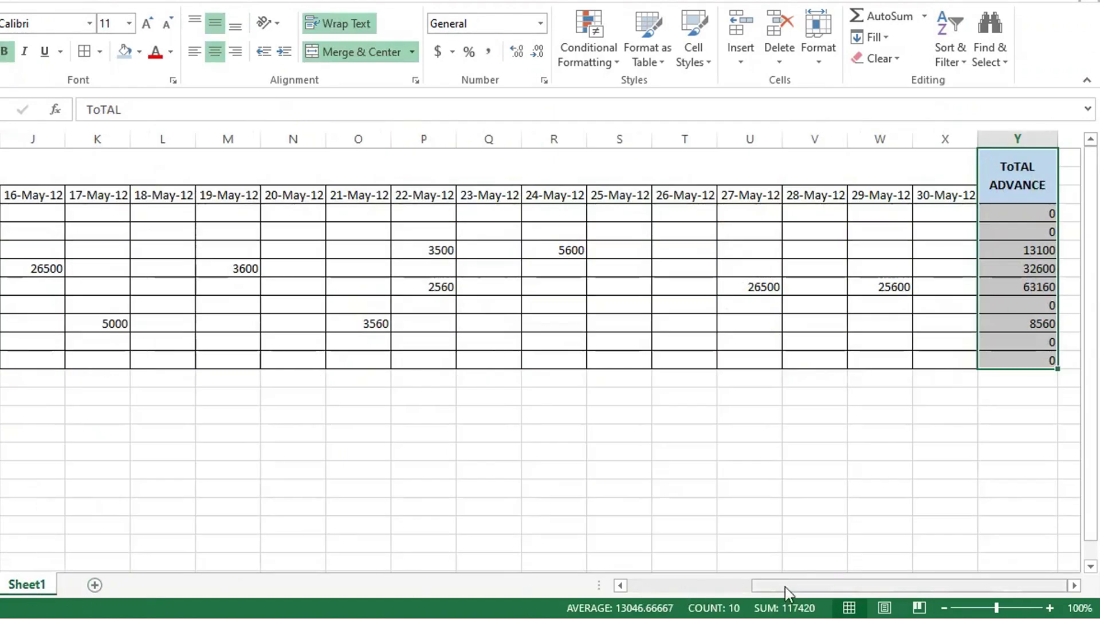
drag(785, 586, 545, 586)
click(2, 305)
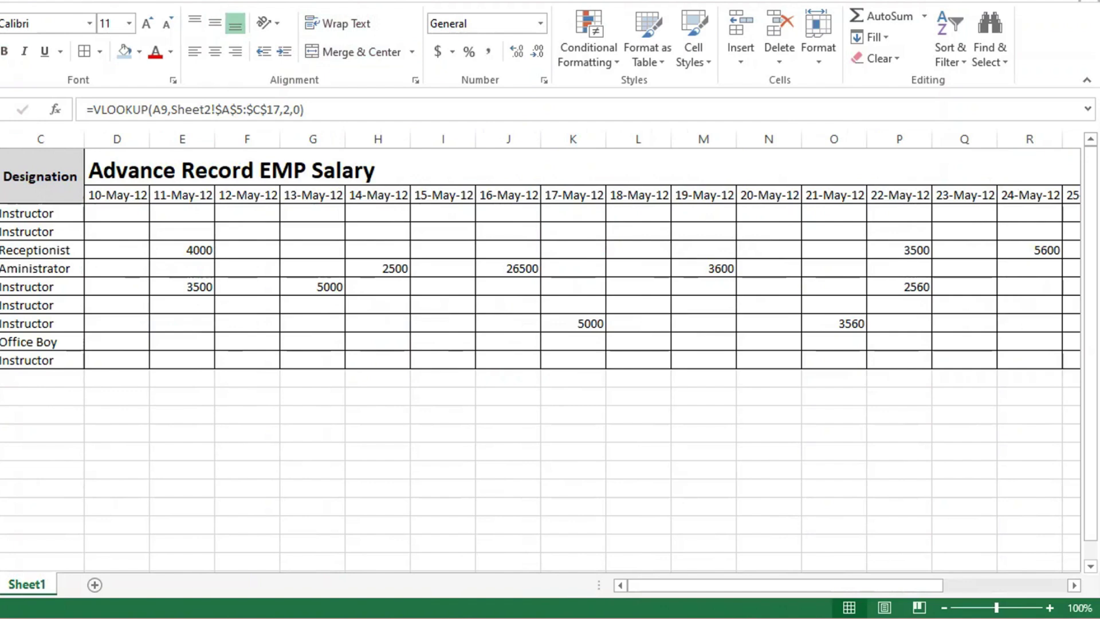
key(Right)
key(Right)
key(Right)
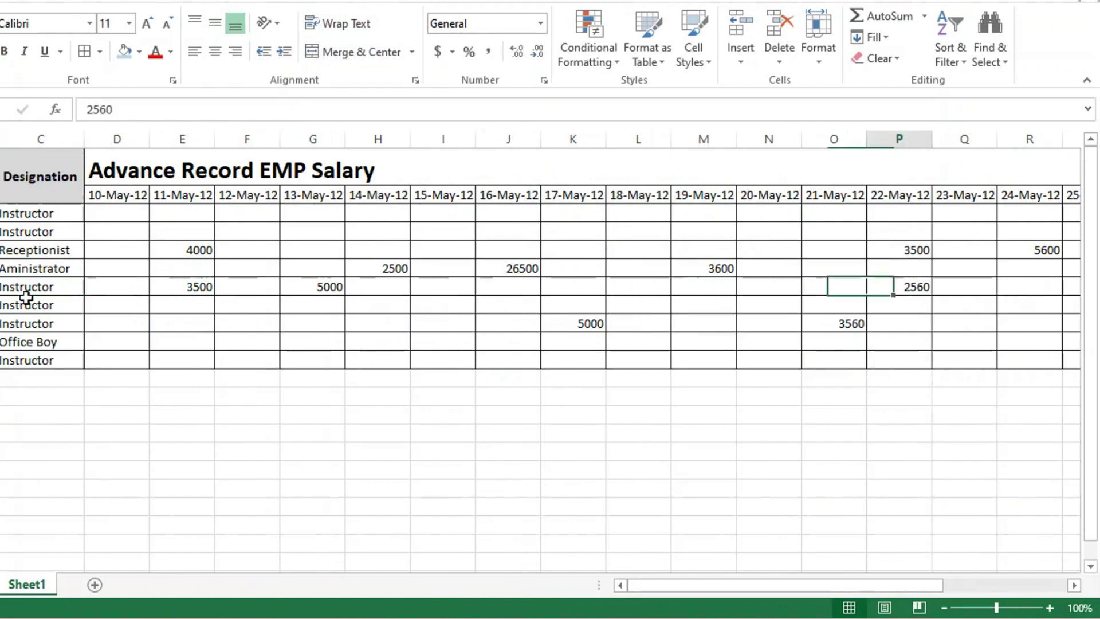
key(Right)
key(Right)
key(Right)
click(830, 285)
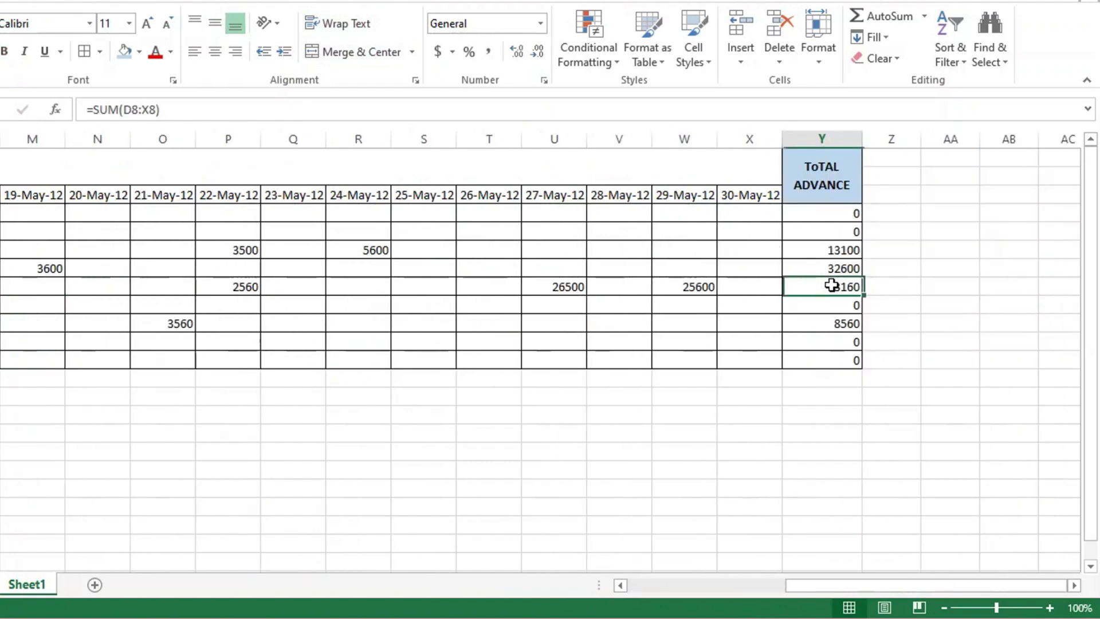
key(ctrl+Page_Up)
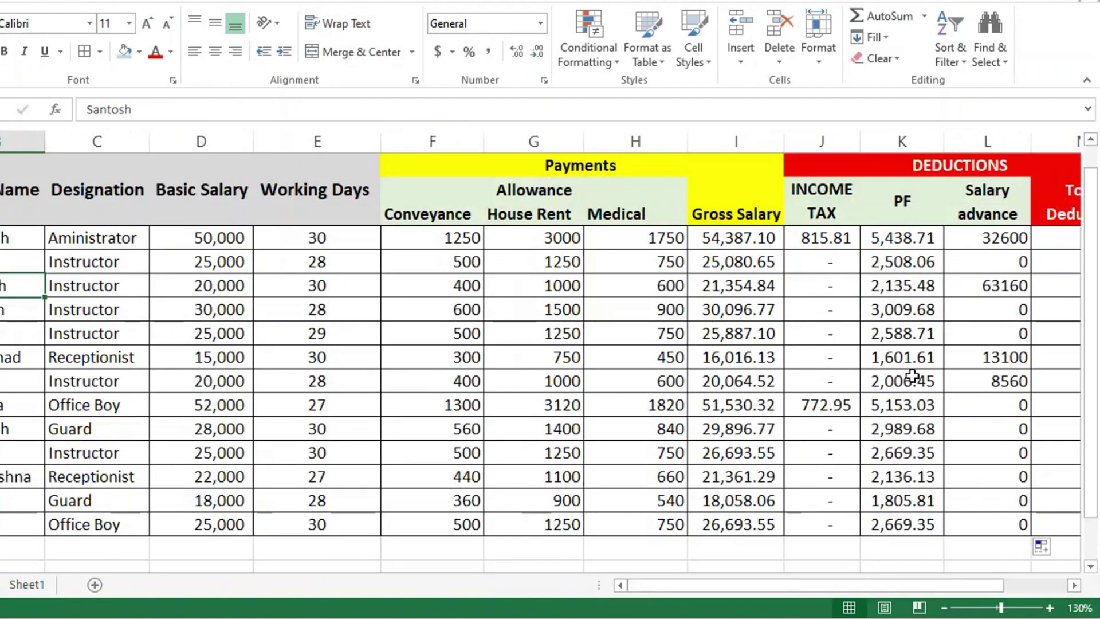
click(1011, 289)
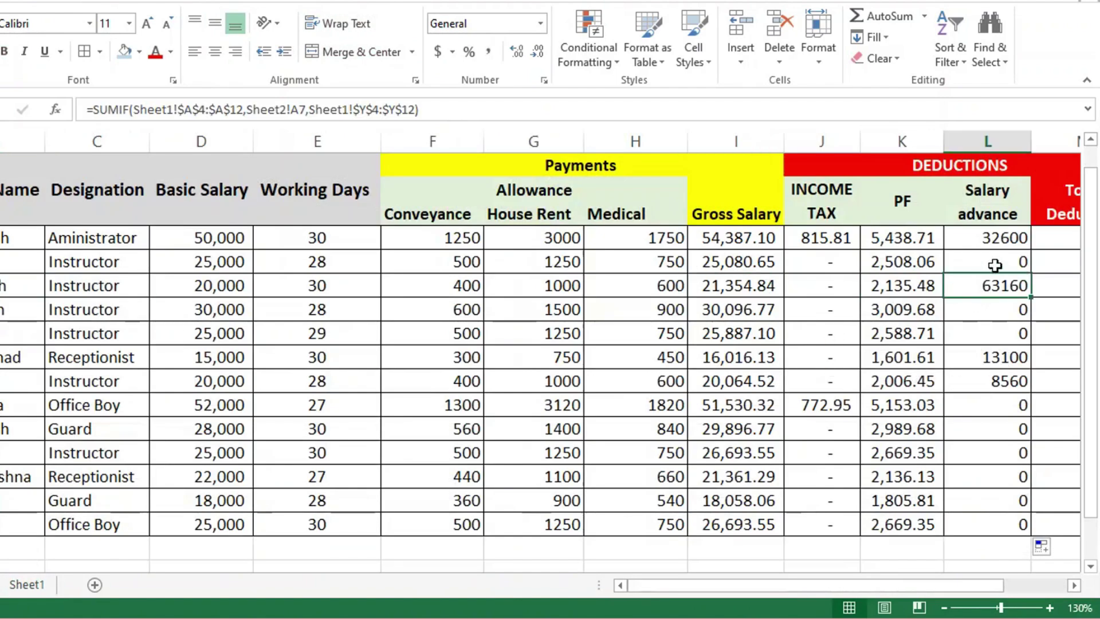
click(1065, 242)
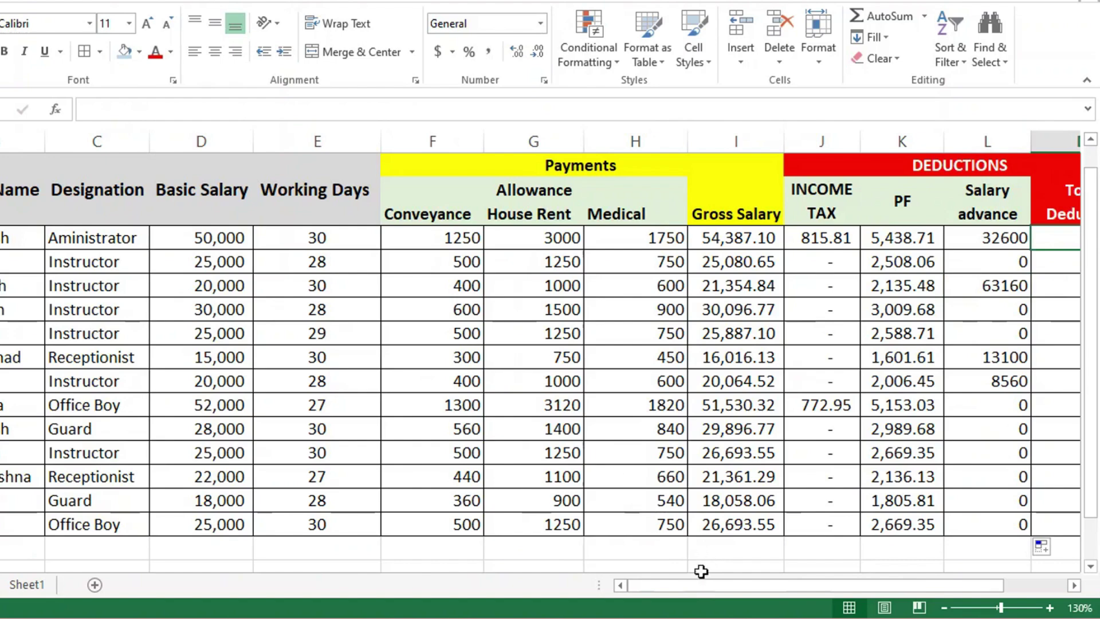
Step: Apply Comma Style to the Salary advance amounts in L4:L16
drag(728, 588, 830, 590)
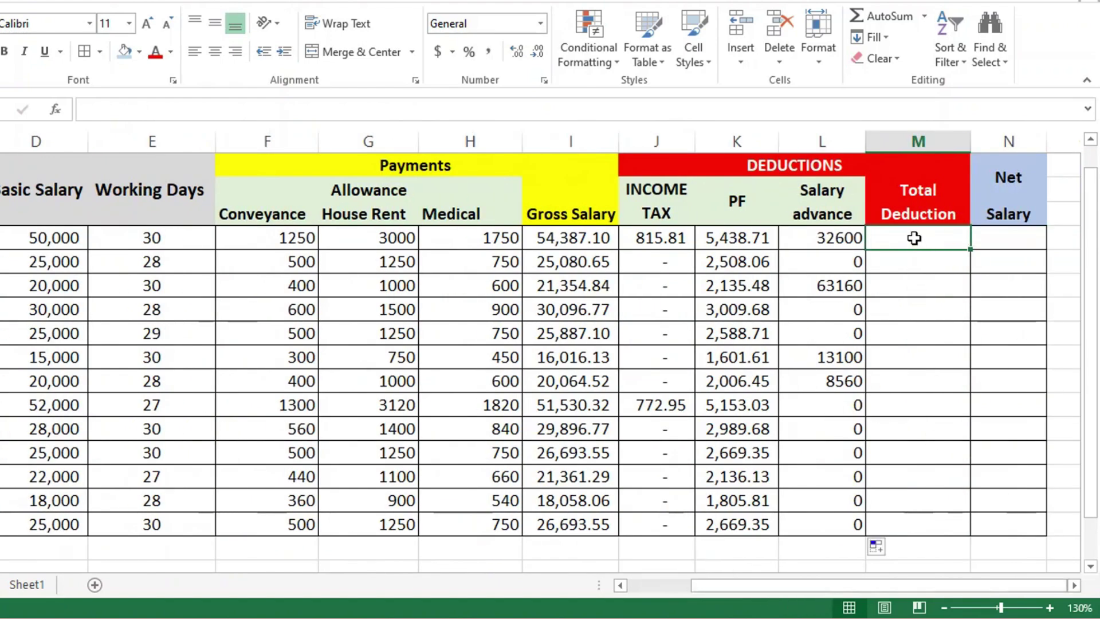
drag(914, 238, 901, 525)
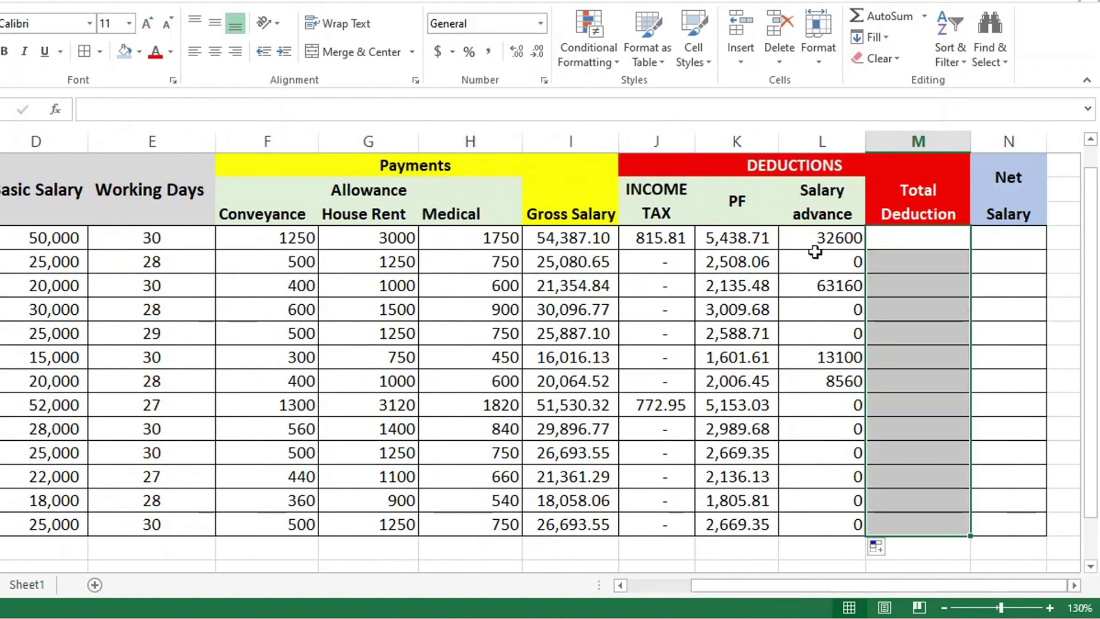
drag(815, 240, 837, 522)
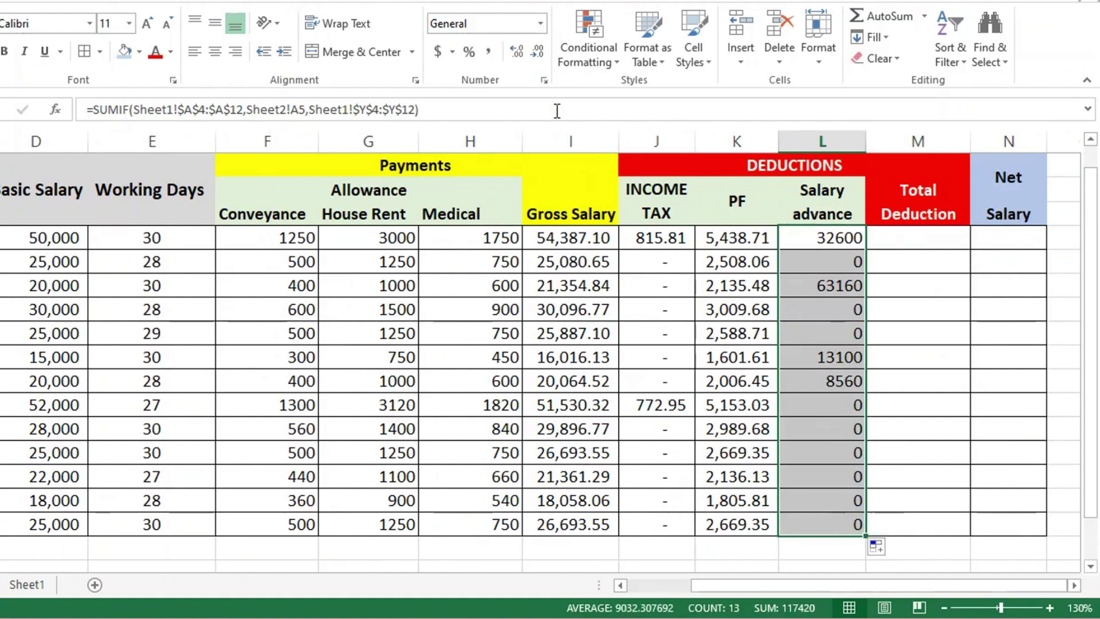
click(488, 54)
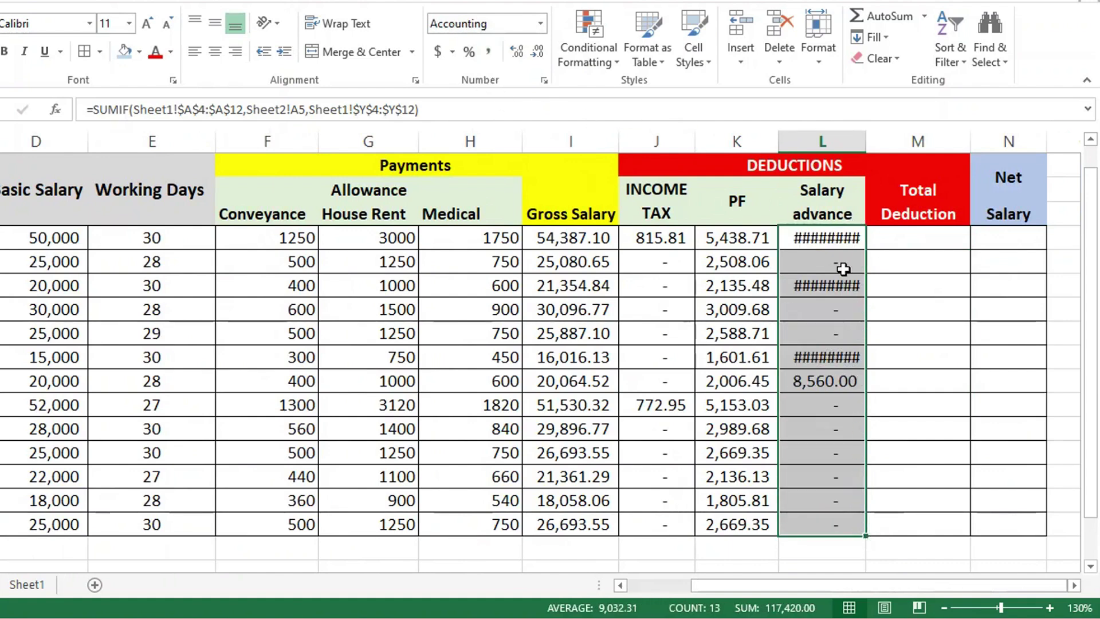
click(843, 269)
double_click(850, 240)
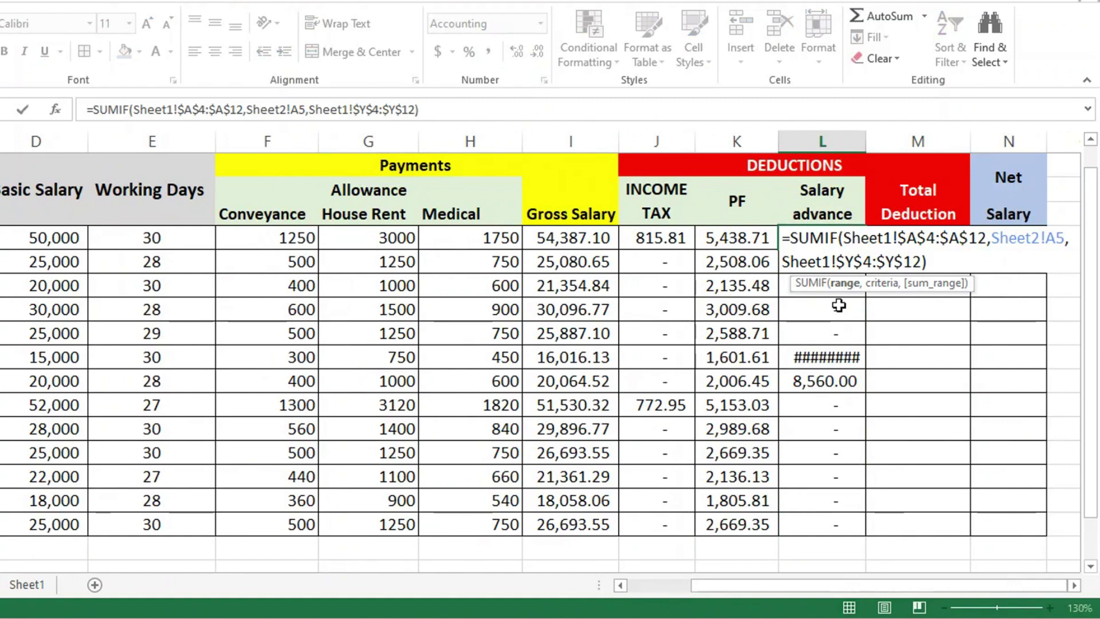
key(Return)
Step: Auto-fit column L and remove both decimal places so advances read like 32,600
double_click(866, 142)
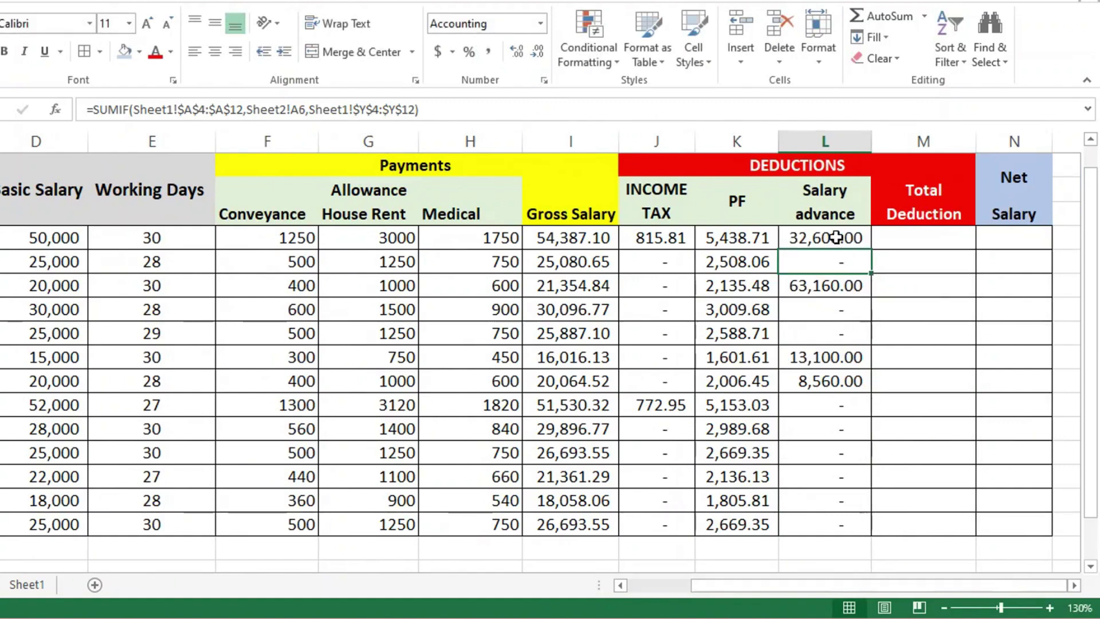
drag(837, 237, 839, 526)
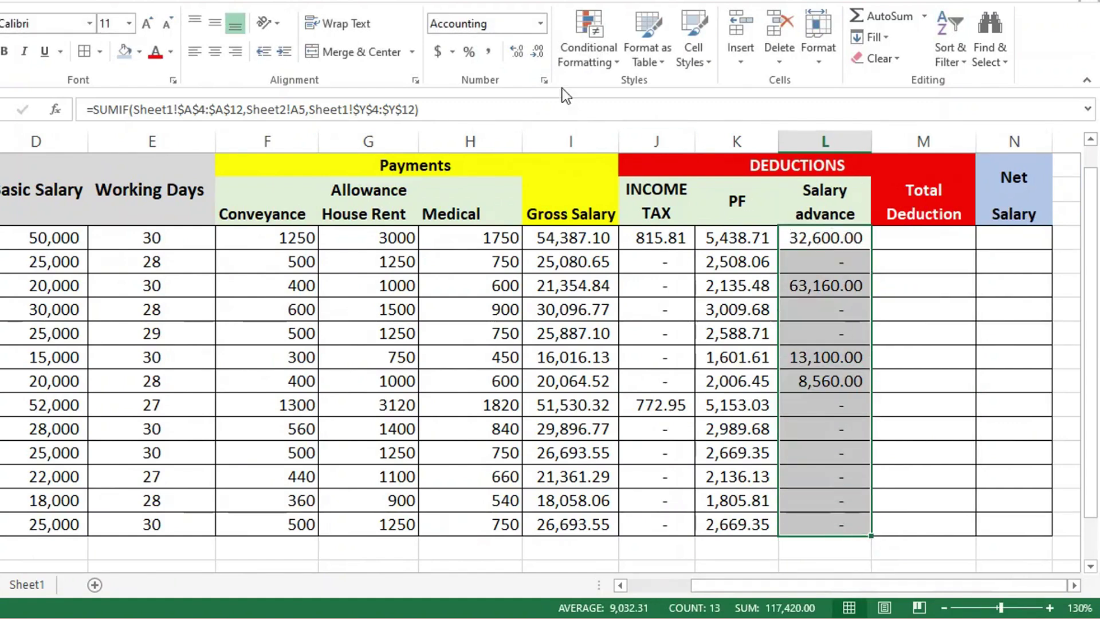
click(541, 52)
click(541, 52)
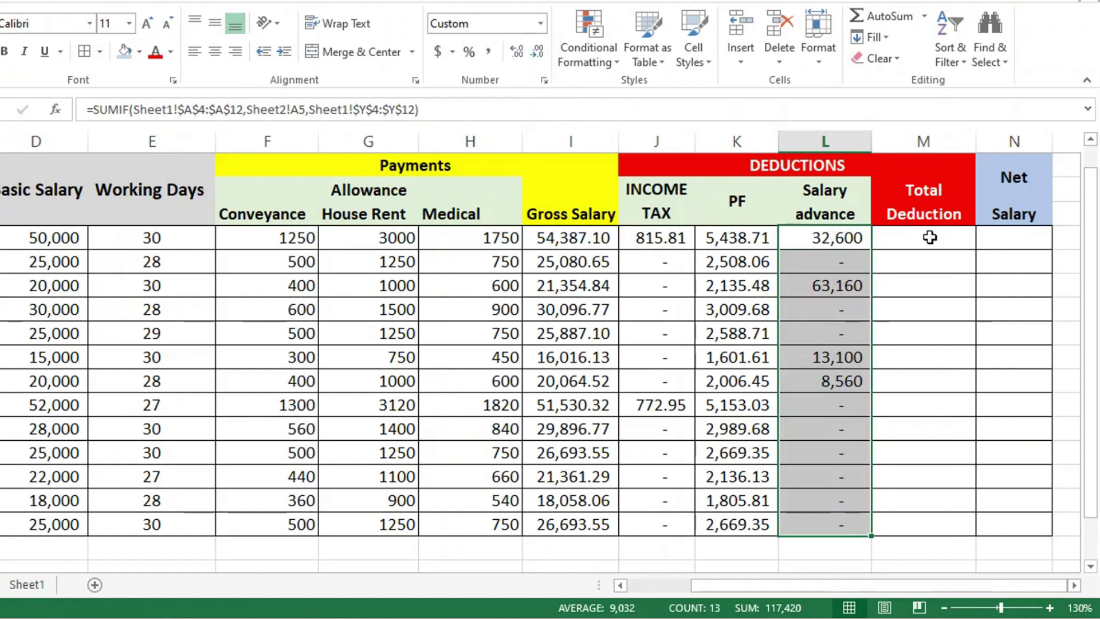
drag(928, 238, 951, 526)
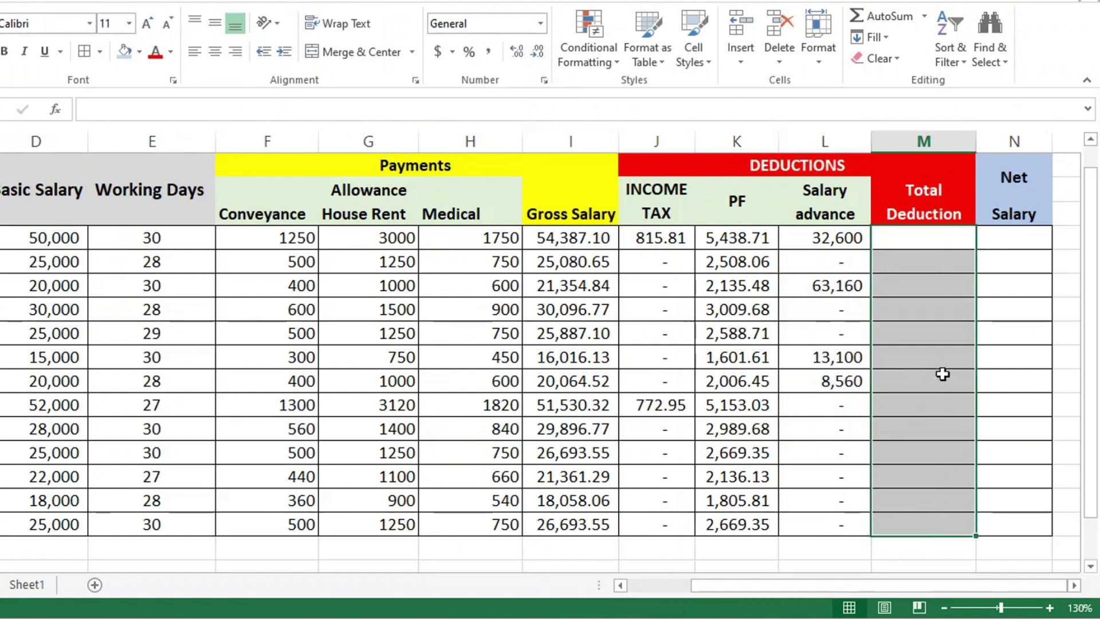
Step: Enter =SUM(J5:L5) as the first Total Deduction and fill it down every employee row
click(901, 245)
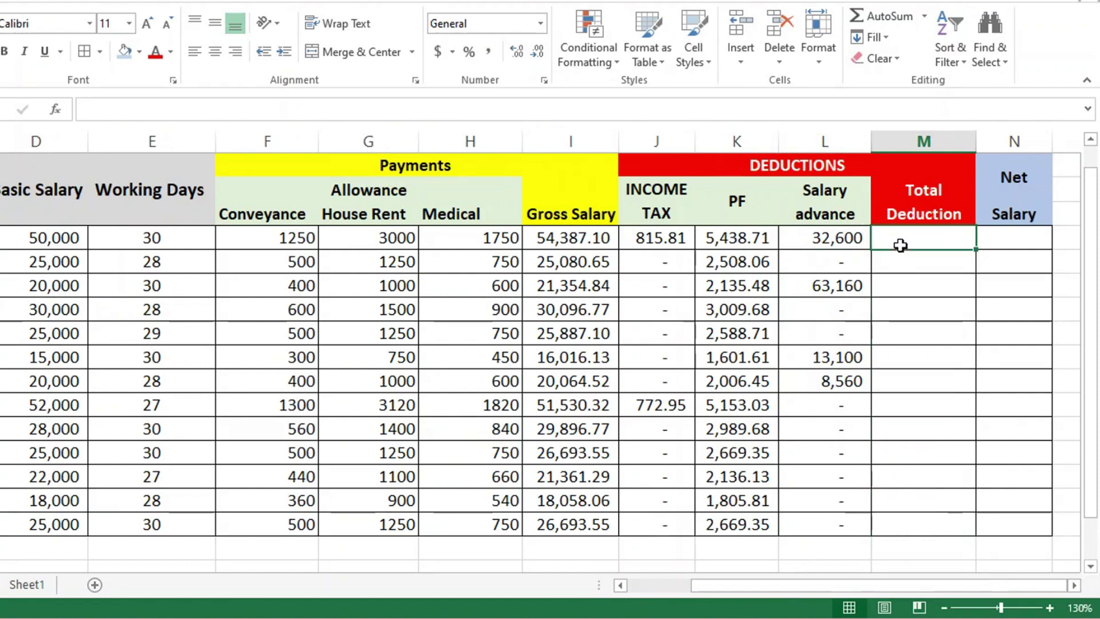
text(=sum)
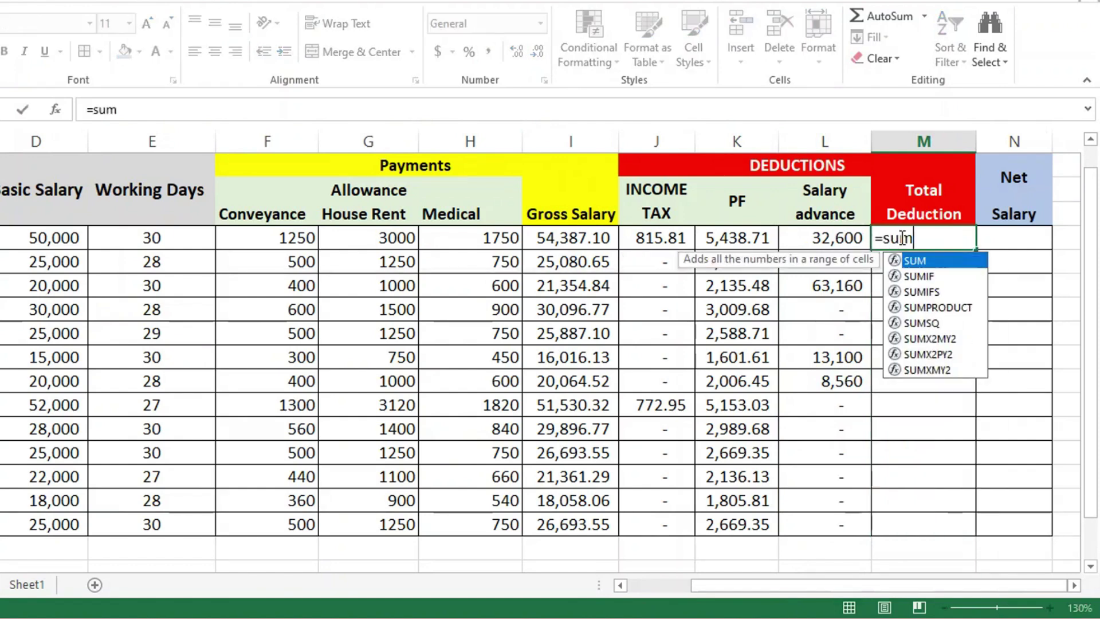
key(Tab)
drag(649, 238, 842, 237)
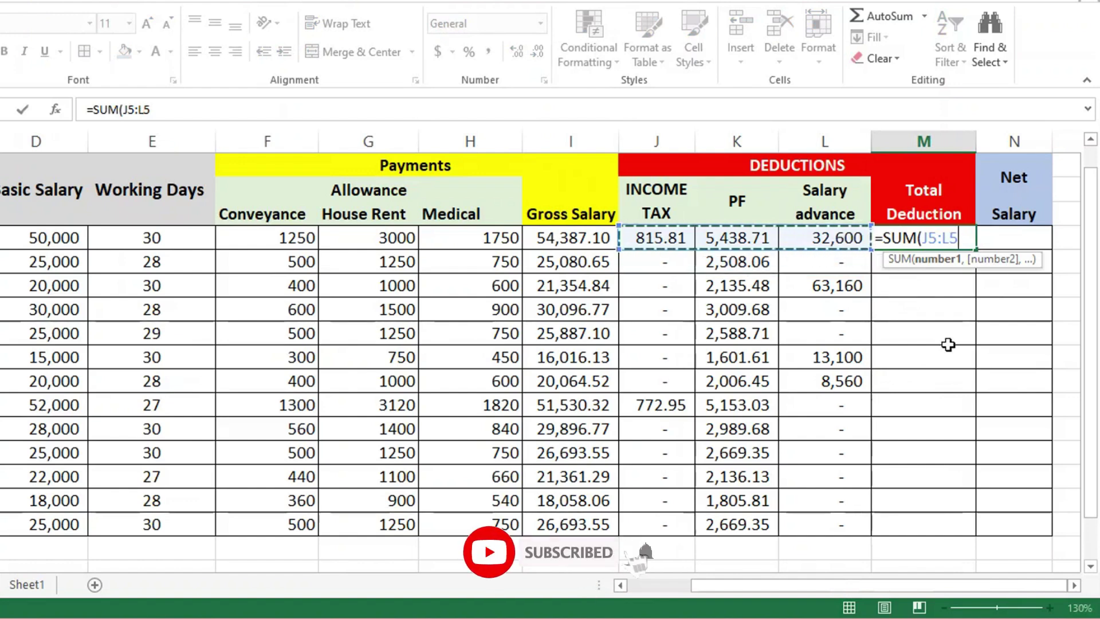
key(Return)
click(930, 238)
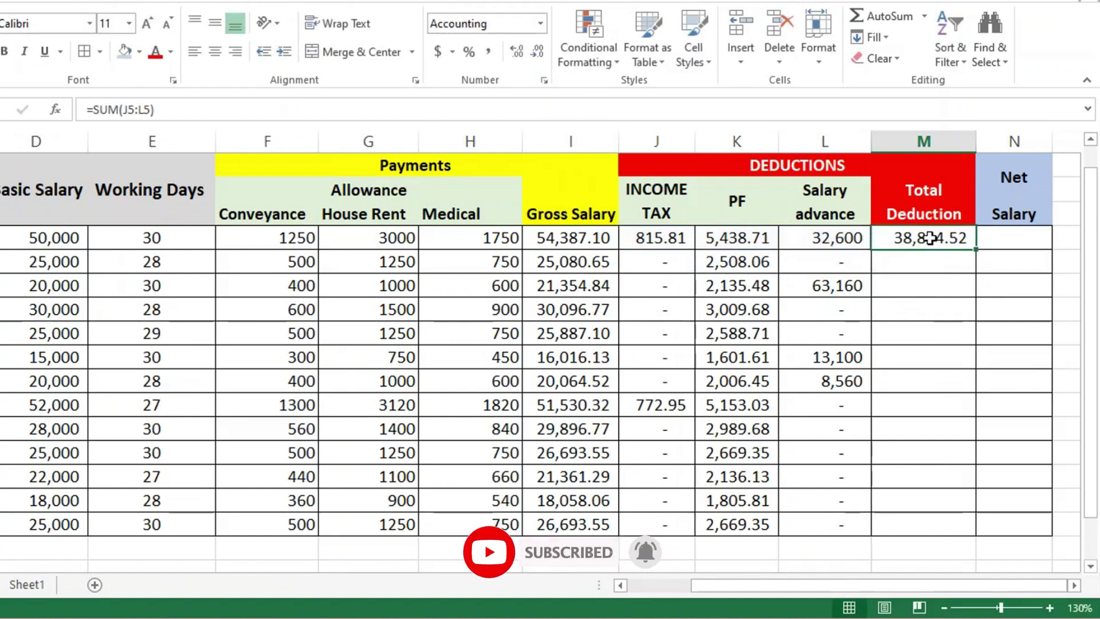
drag(975, 248, 947, 531)
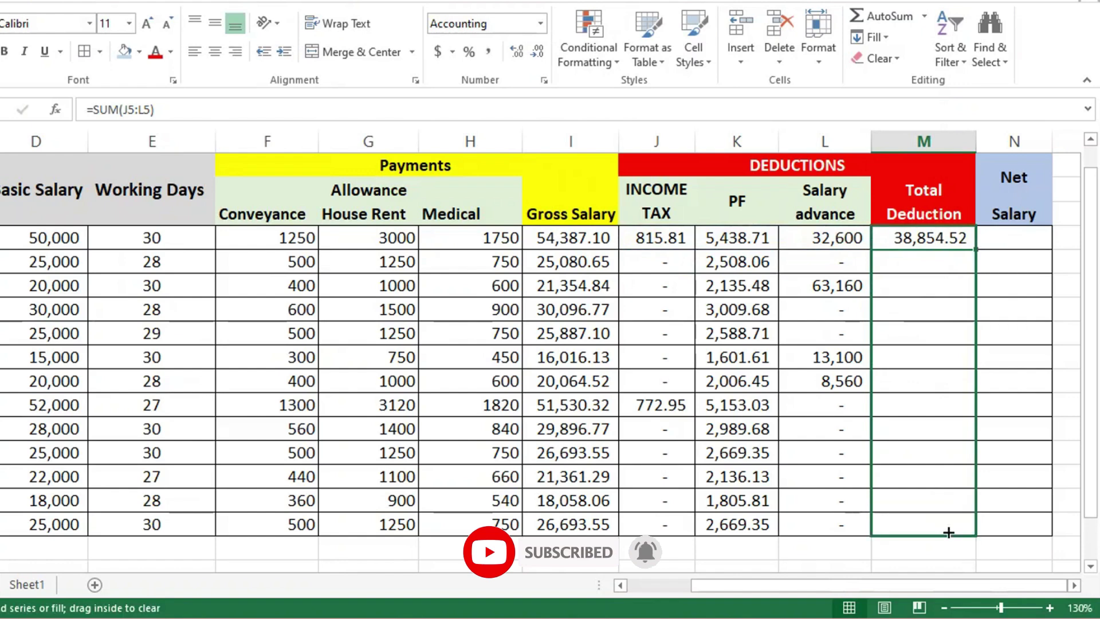
drag(934, 239, 939, 523)
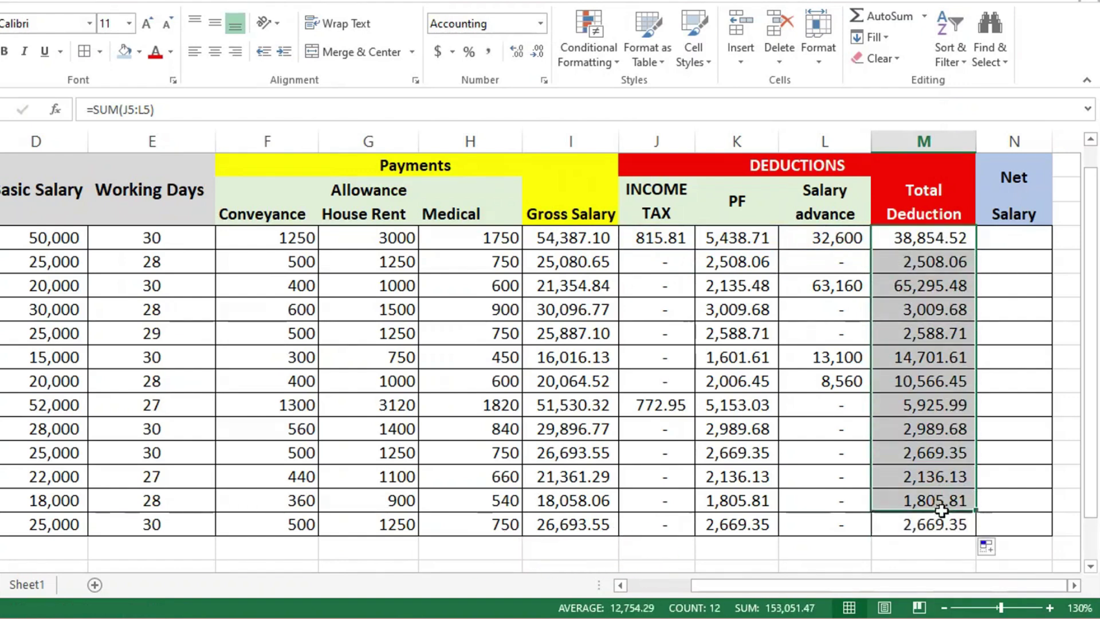
click(1010, 239)
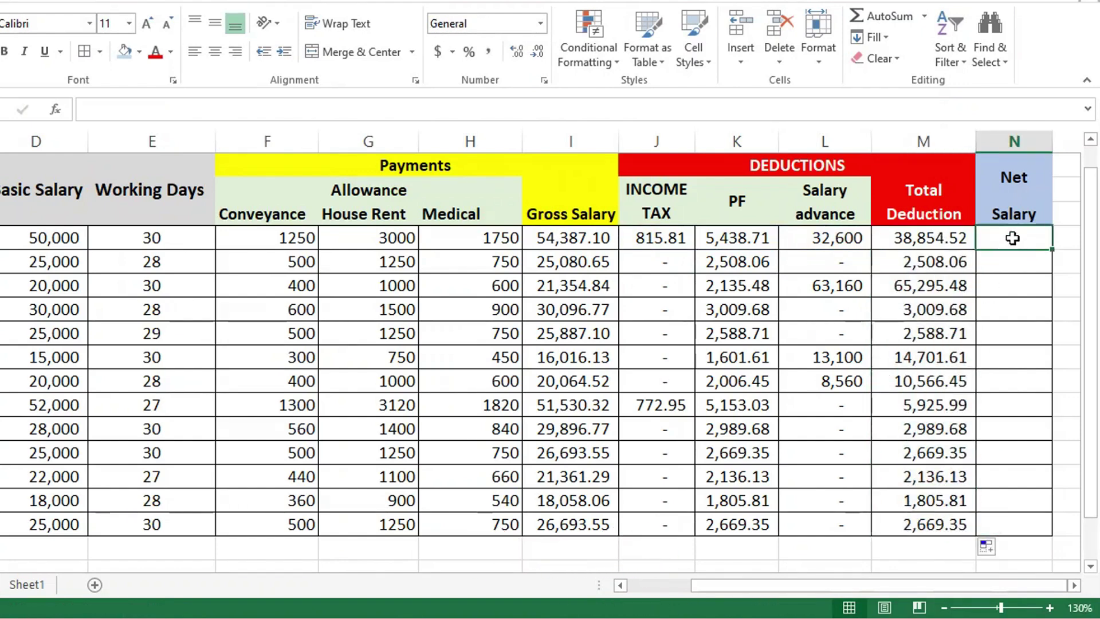
drag(940, 240, 952, 524)
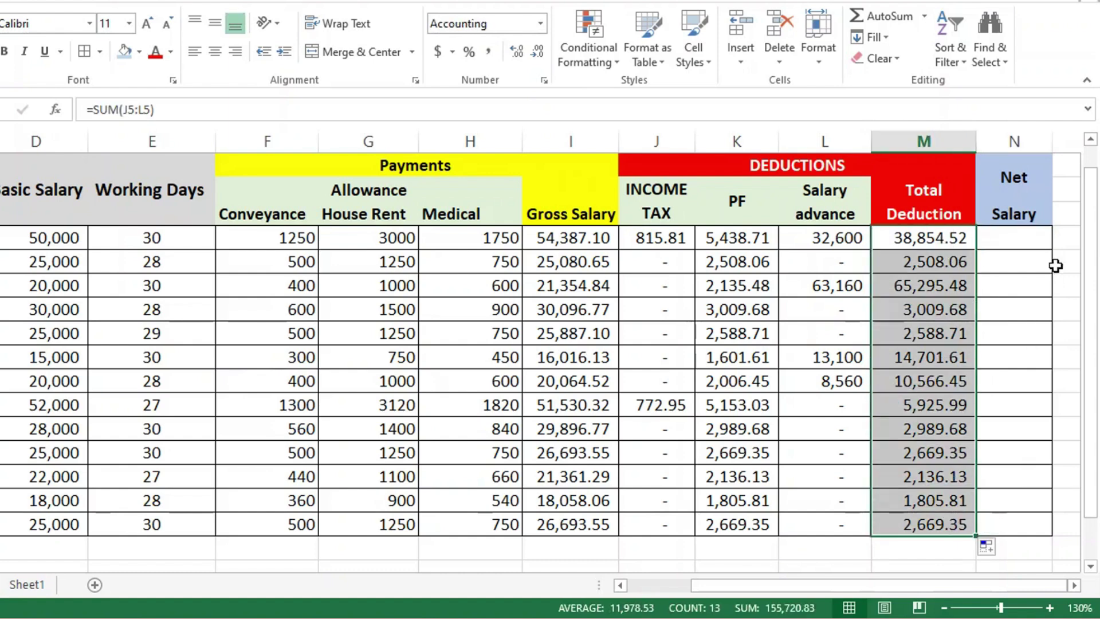
click(1015, 240)
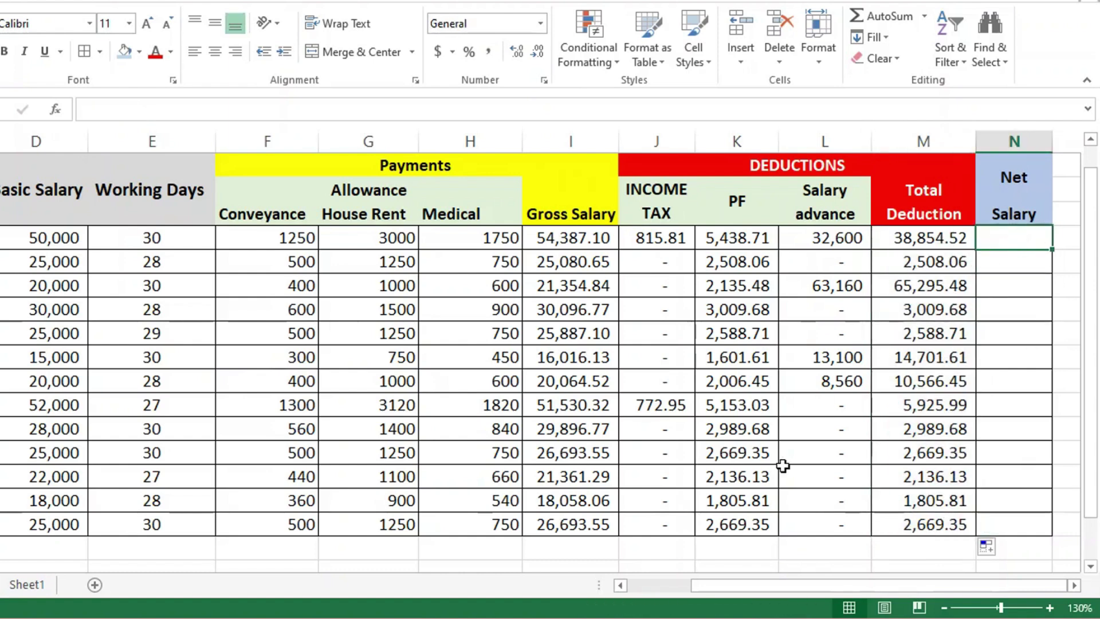
Step: Enter Net Salary as =I5-M5, fill it down all employees, and auto-fit column N
text(=)
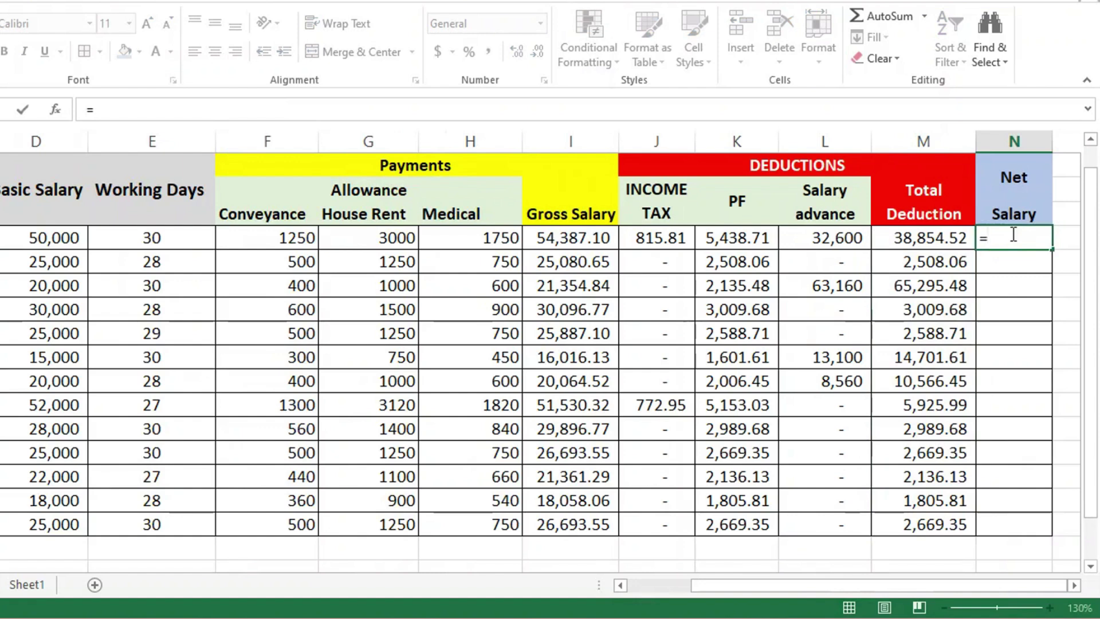
click(598, 238)
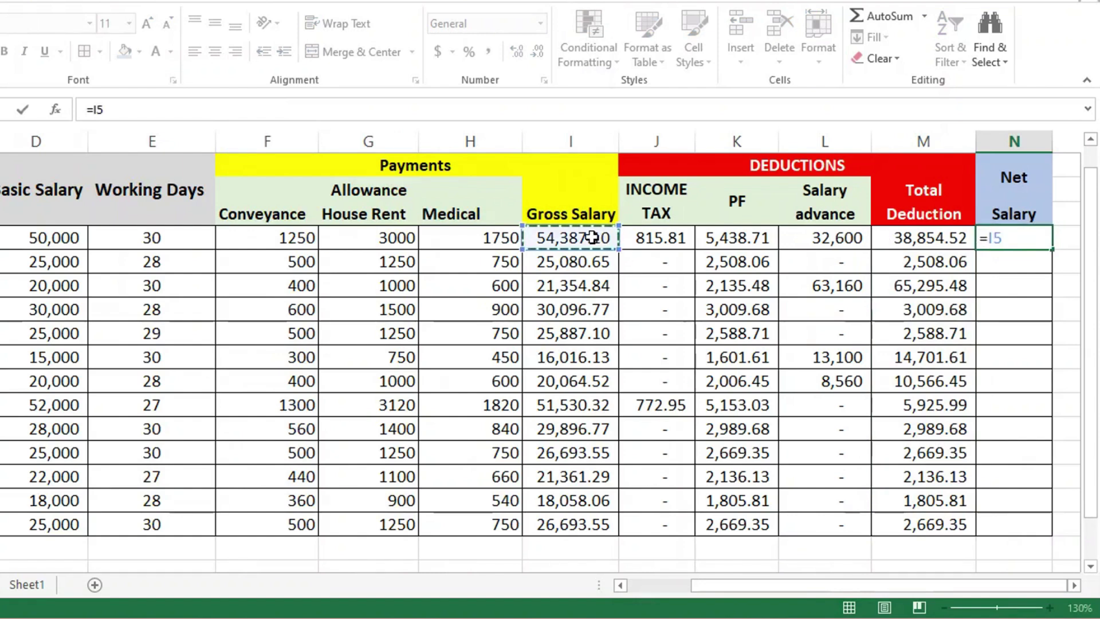
text(-)
click(925, 240)
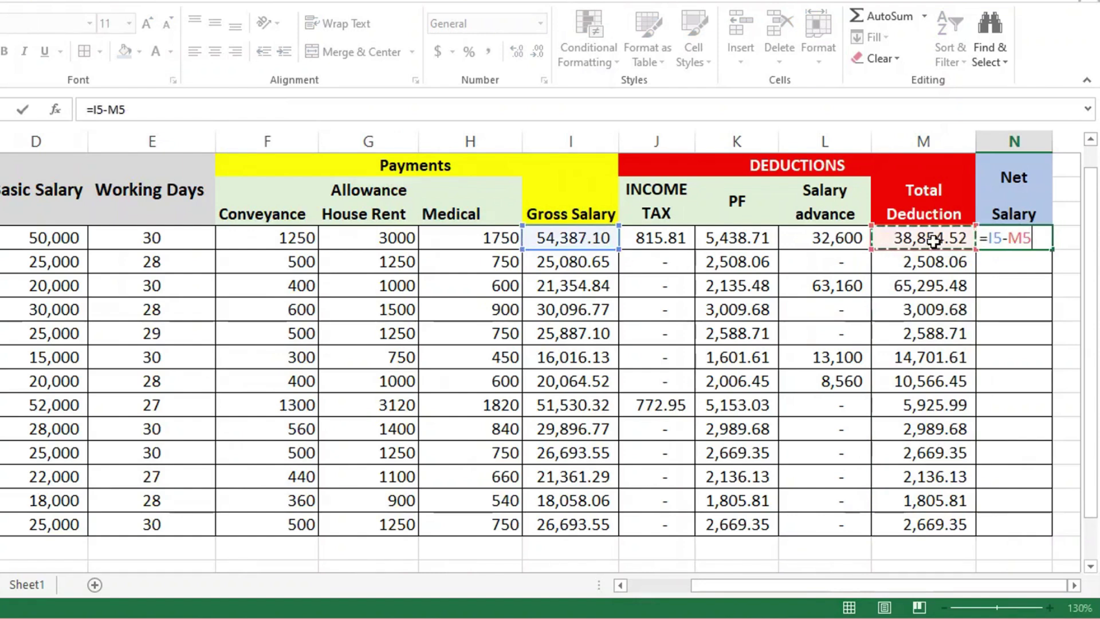
key(ctrl+Return)
drag(1069, 248, 1037, 522)
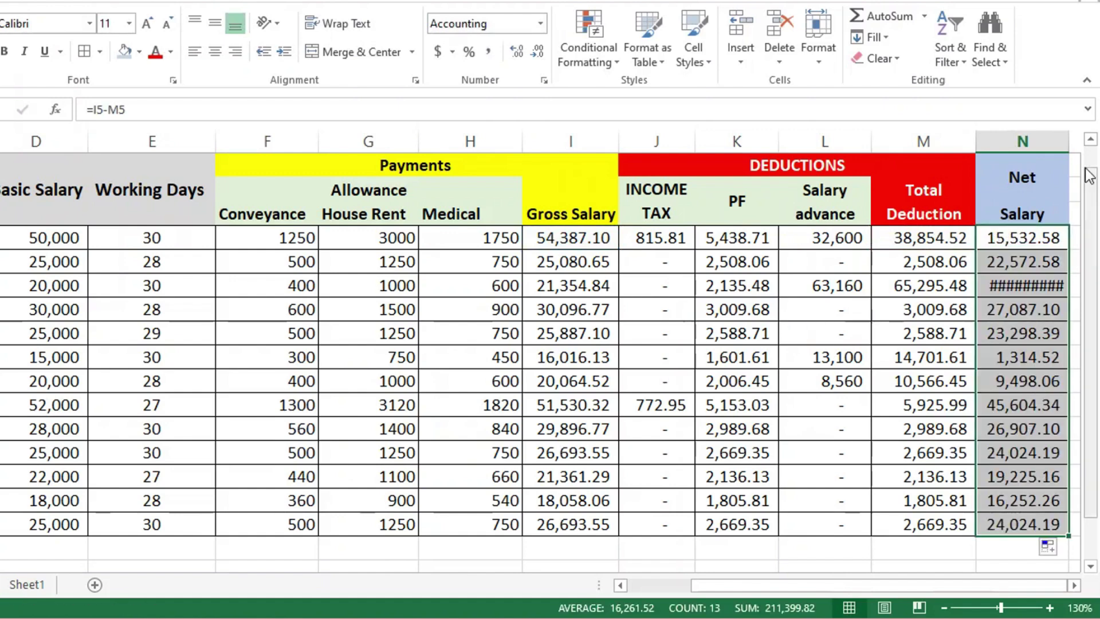
double_click(1069, 142)
click(1027, 289)
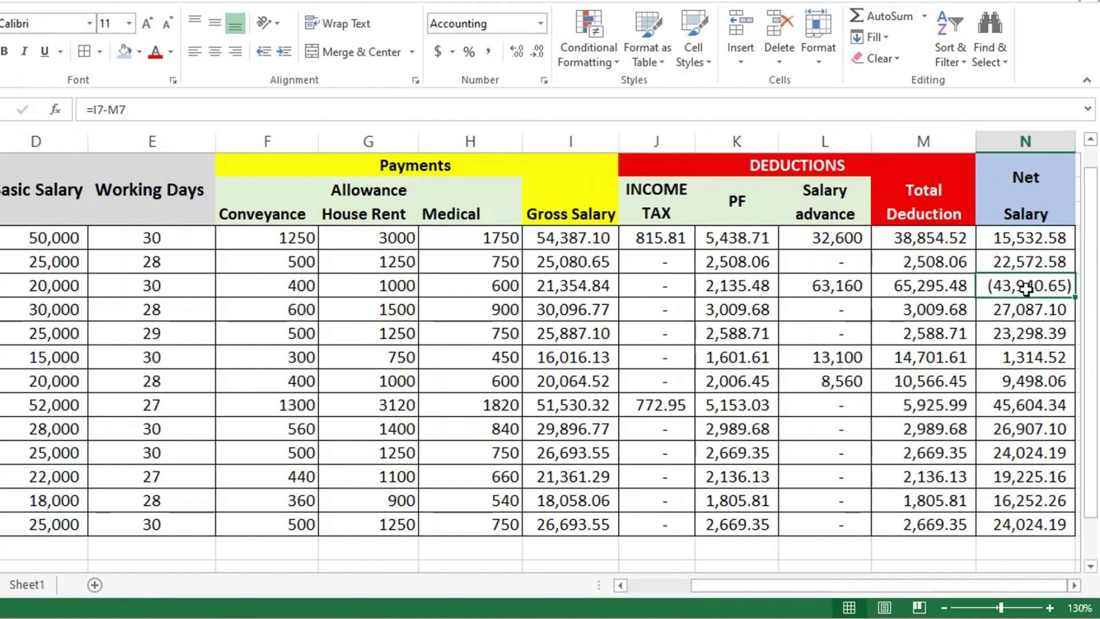
double_click(1025, 289)
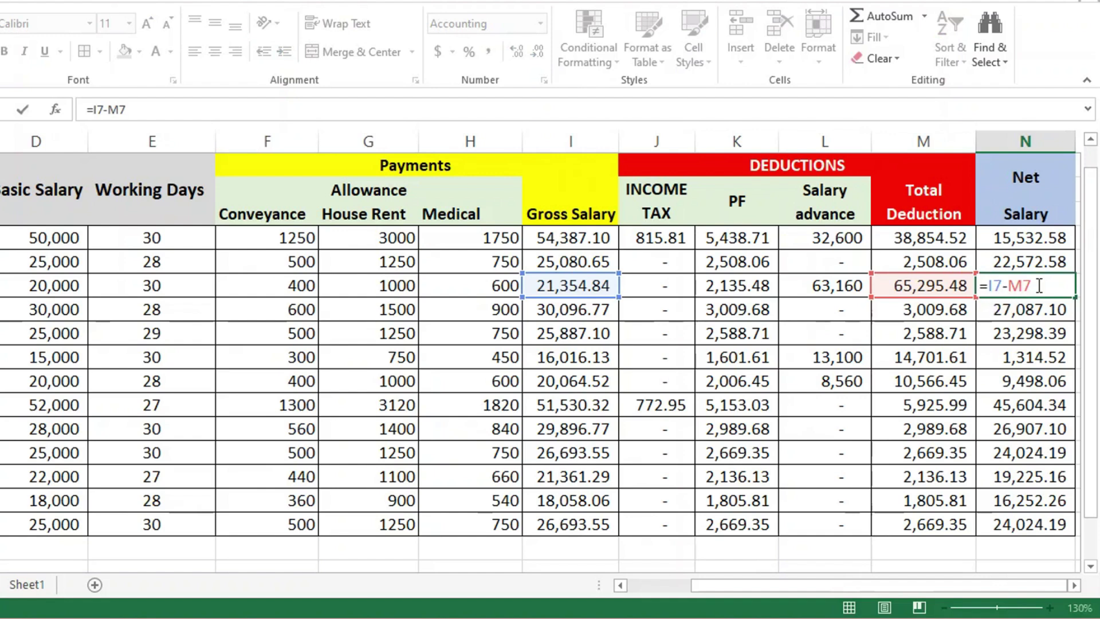
key(Escape)
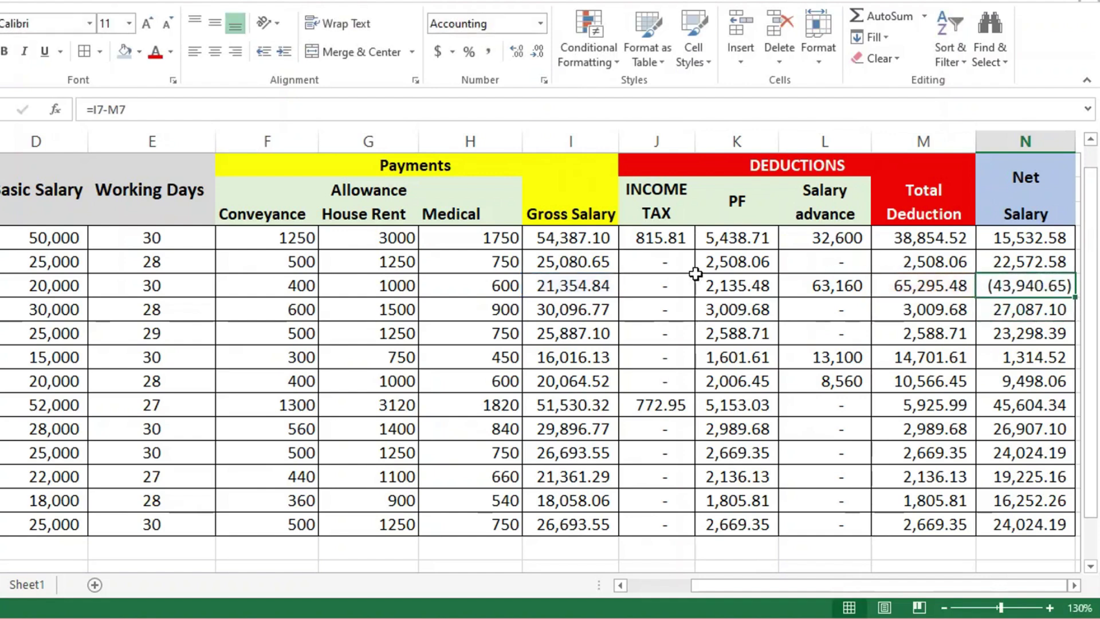
click(3, 286)
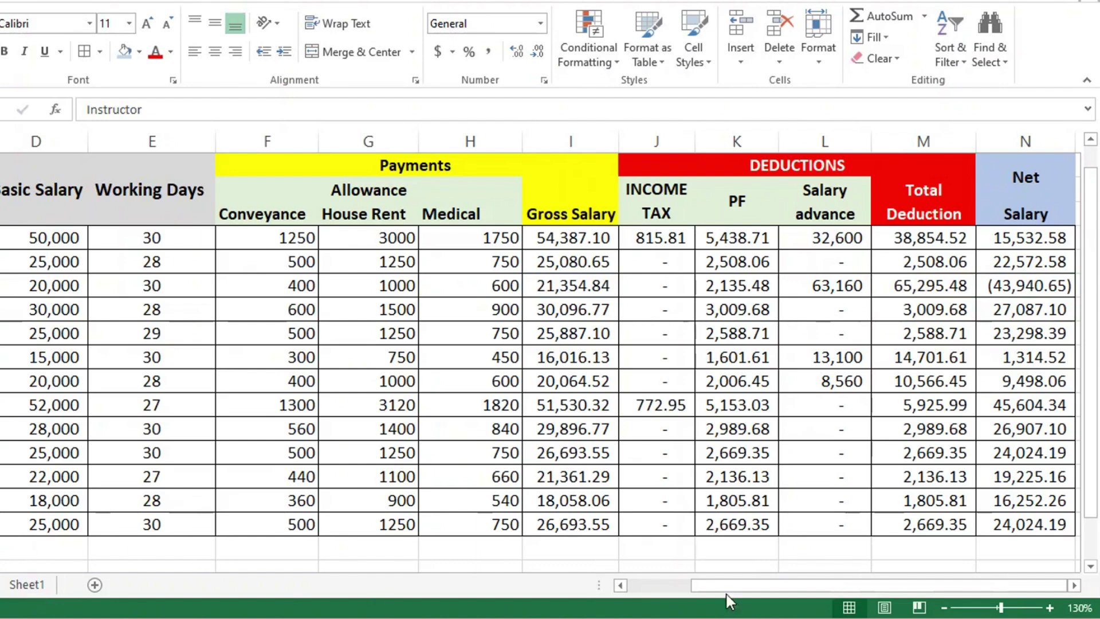
Step: Enter a 1000 advance for 11-May-12 in the instructor's row of the advance record
drag(725, 592, 636, 596)
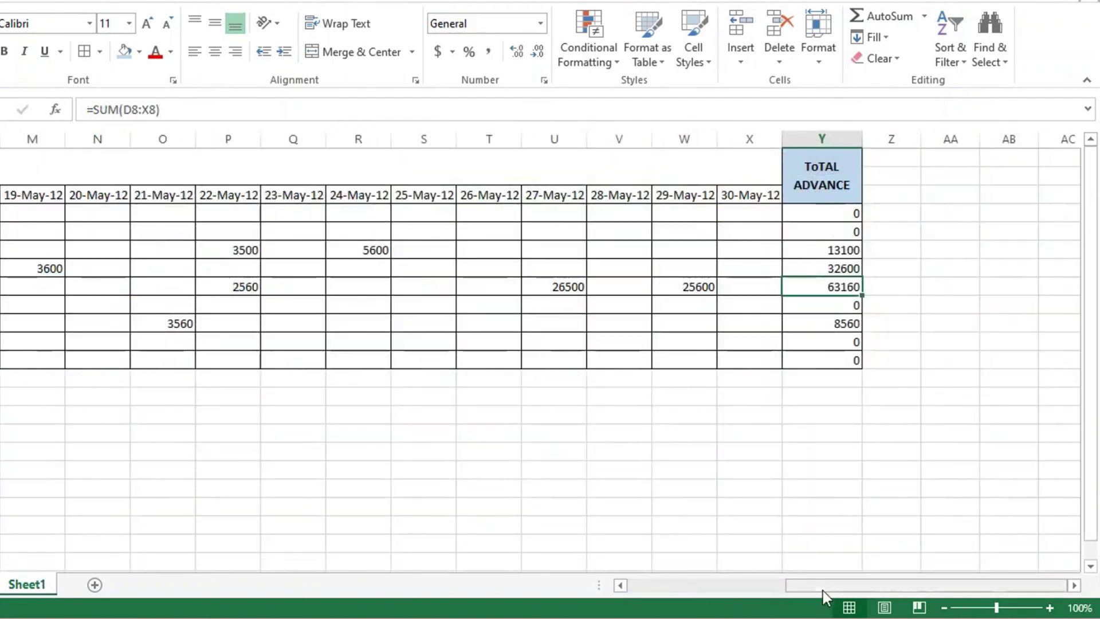
drag(823, 593, 589, 592)
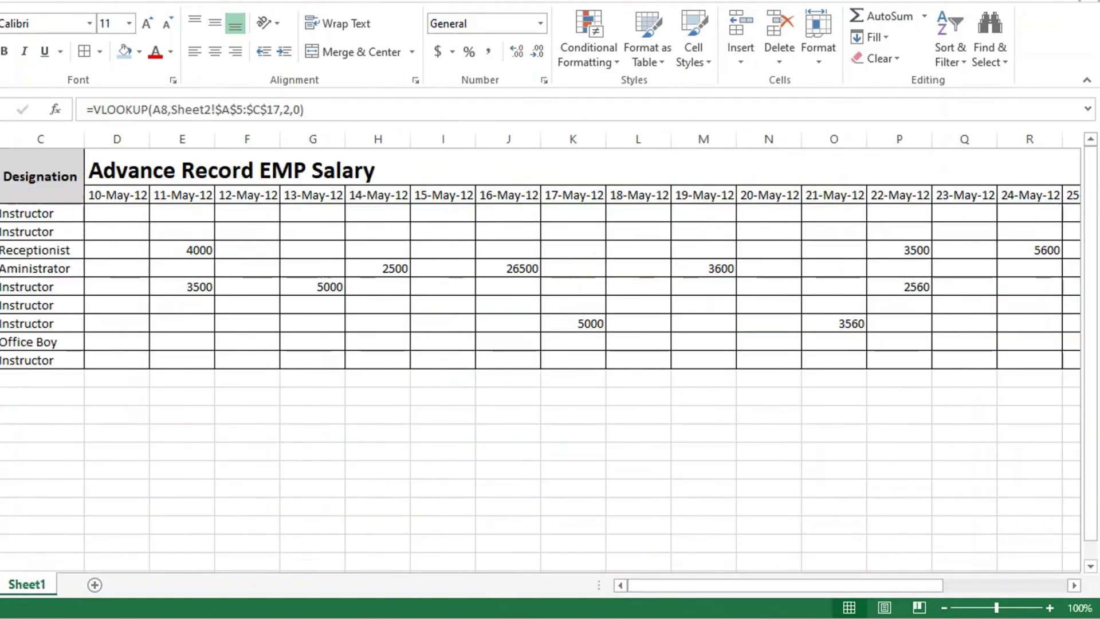
click(194, 286)
text(100)
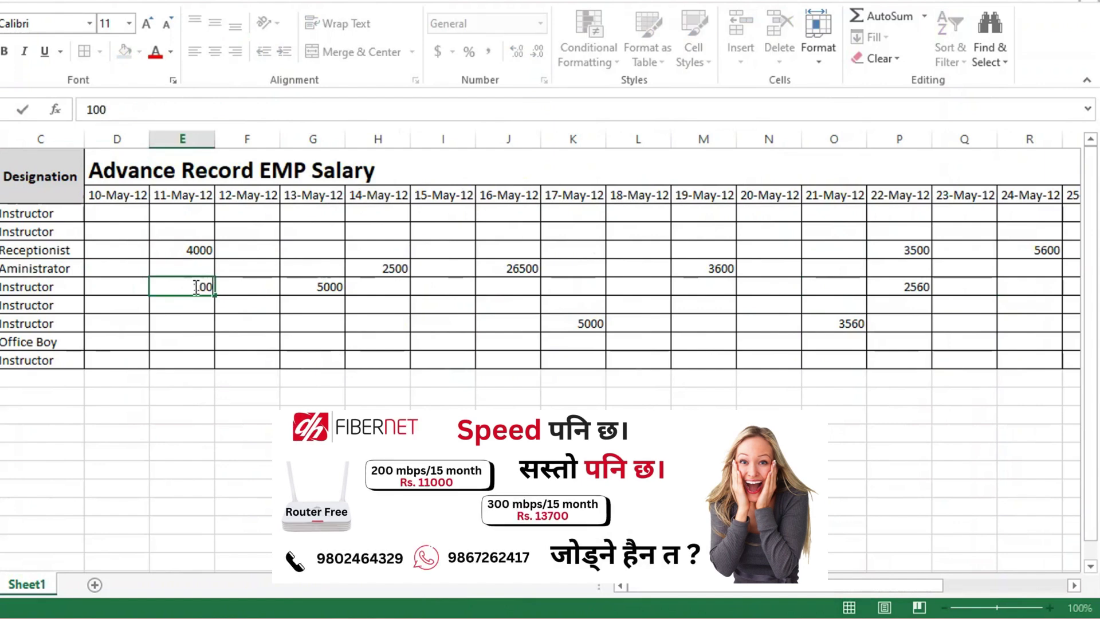
text(0)
key(Right)
key(Right)
Step: Clear the 5000 and stray 25600 advances from row 8, leaving a 1000 row total
key(Right)
key(Left)
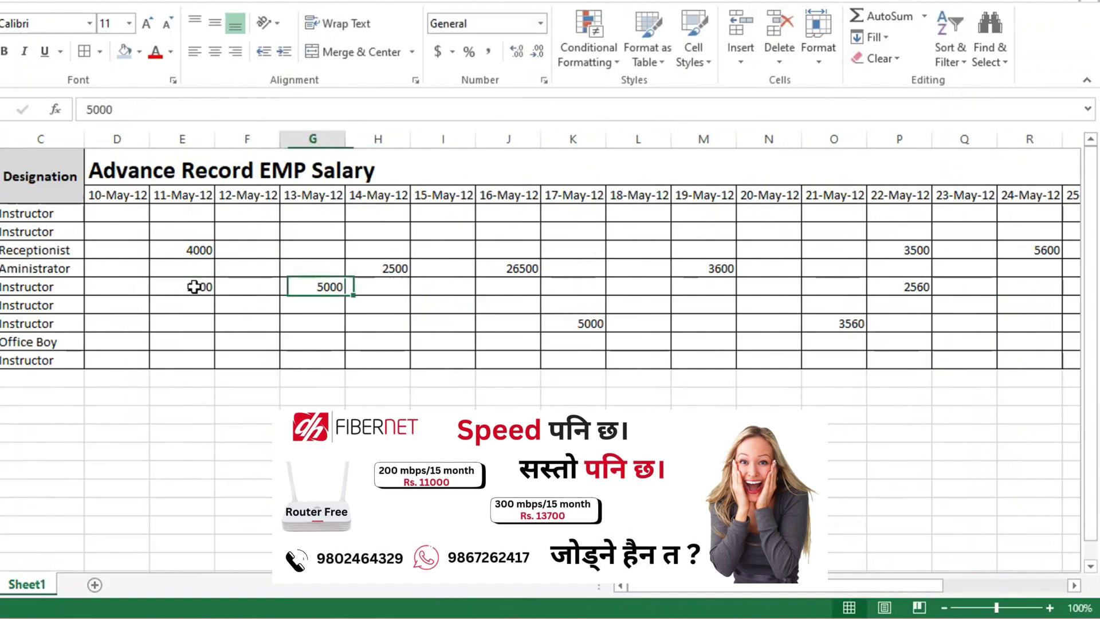
key(Delete)
key(Right)
key(Right)
key(Right)
key(Right)
key(Right)
key(Right)
key(Right)
key(Right)
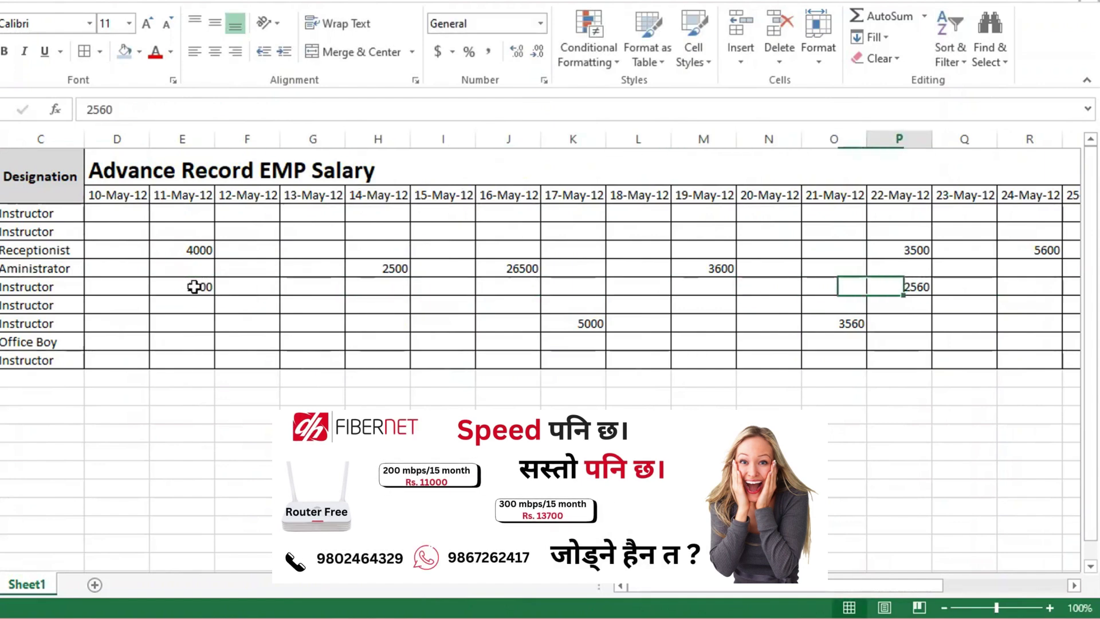
key(Right)
key(Right)
key(Right)
key(Right)
key(Right)
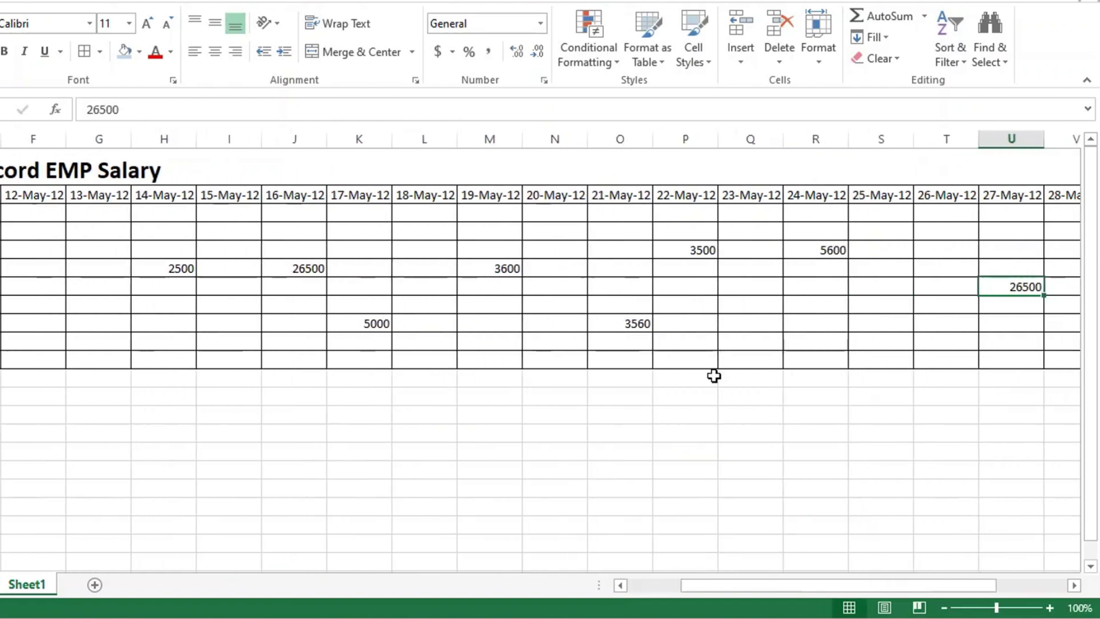
key(Right)
click(956, 282)
key(Right)
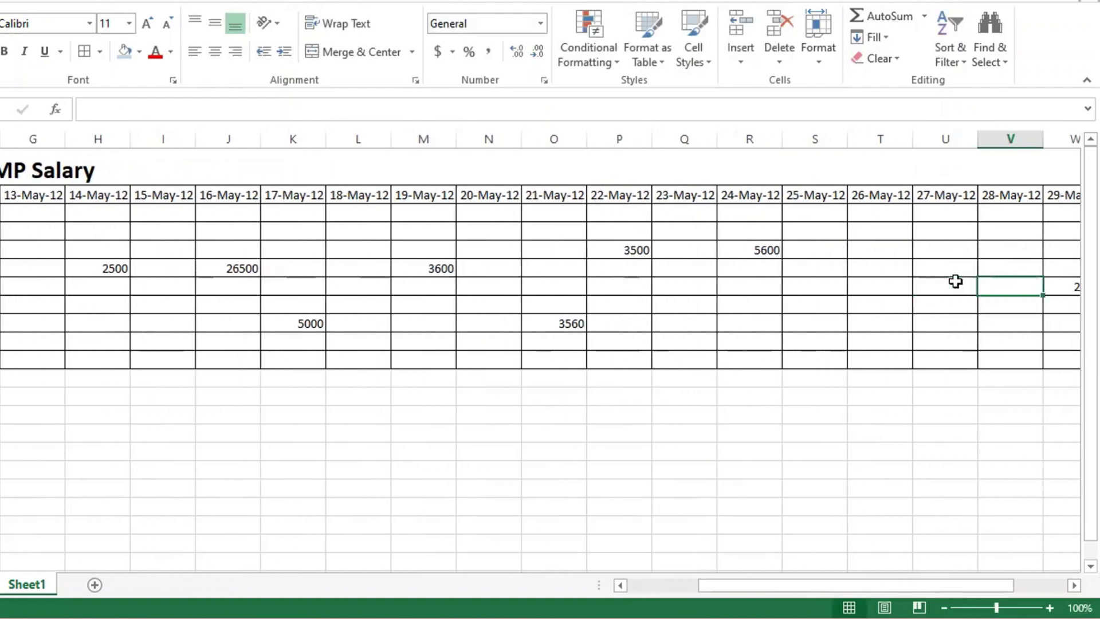
key(Right)
key(Right)
click(960, 286)
key(Delete)
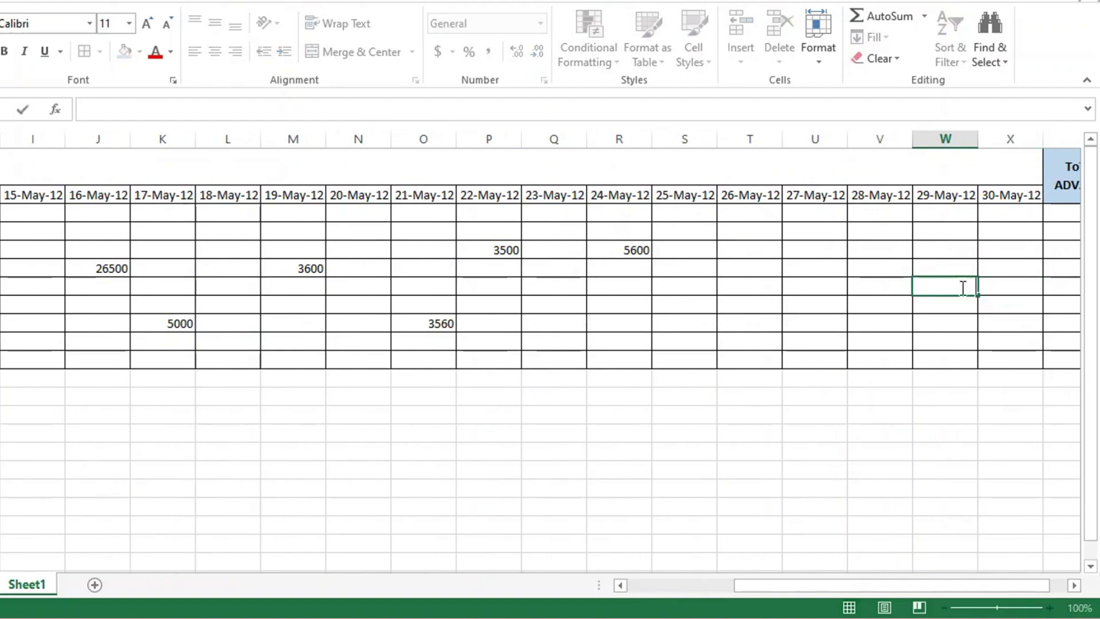
key(Right)
key(Right)
key(Right)
key(Left)
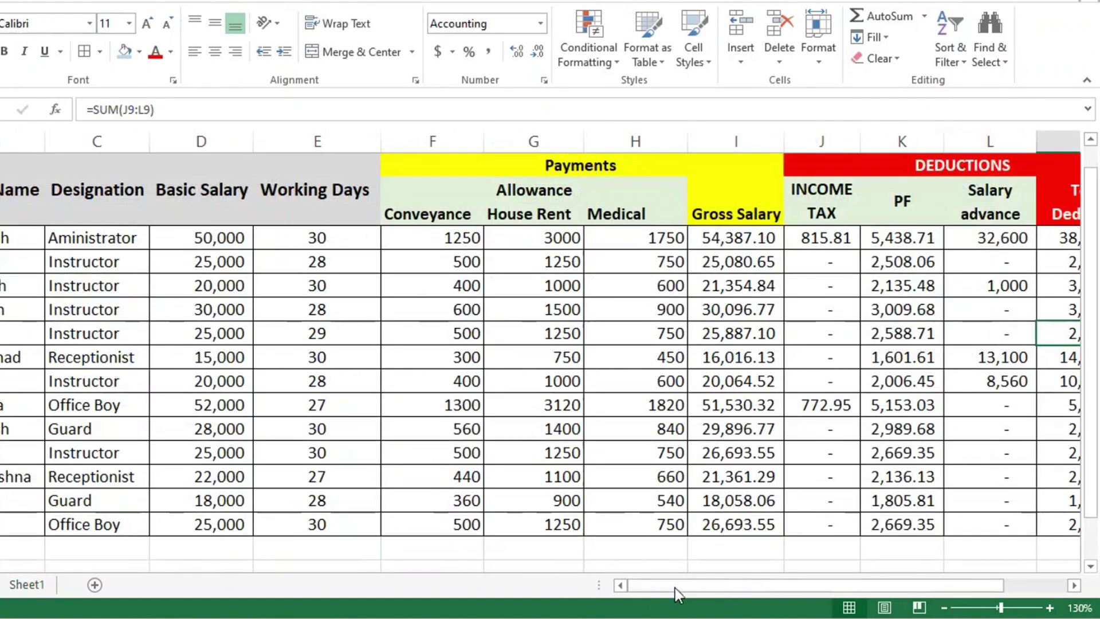
Step: Review the Net Salary values and the SUMIF formula behind a Salary advance
drag(677, 594, 741, 594)
drag(1025, 262, 1025, 524)
drag(1026, 238, 1018, 529)
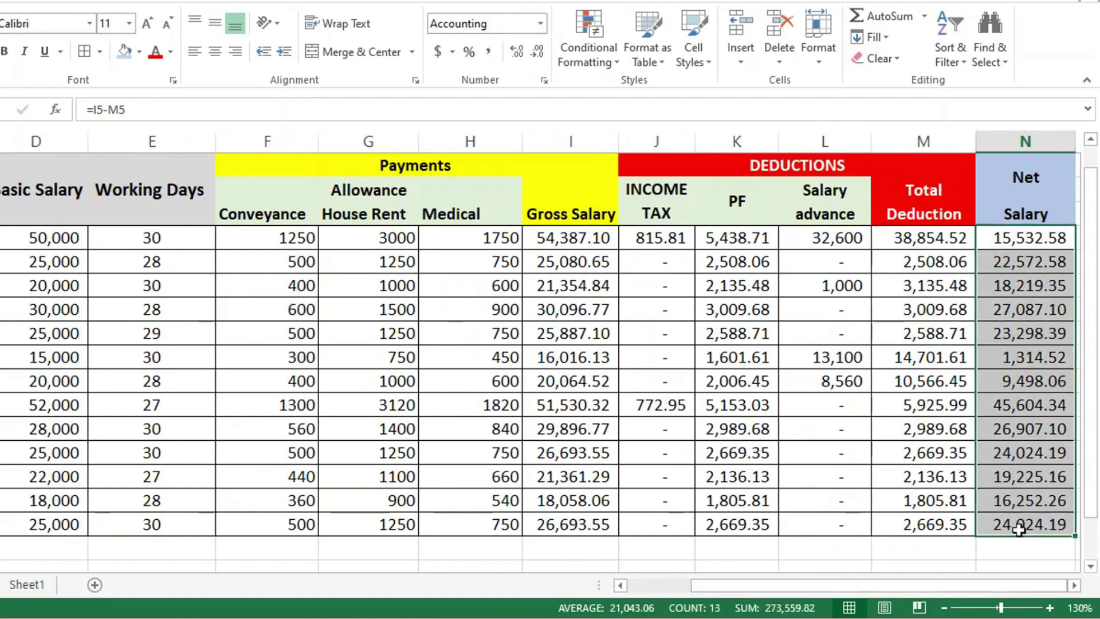
click(836, 285)
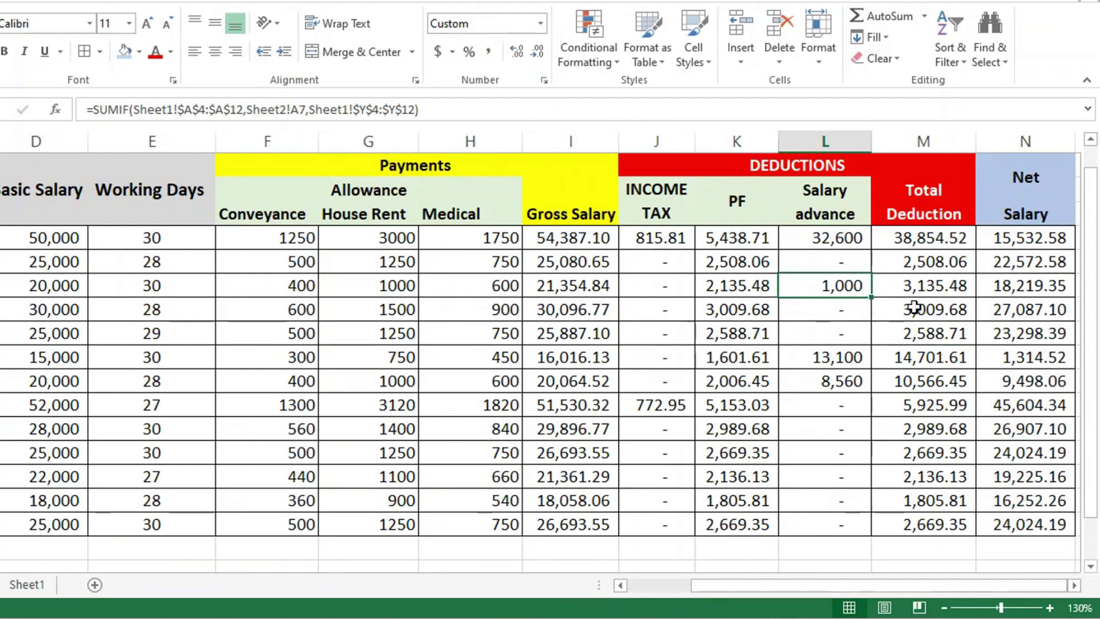
Step: Give the Net header cell and the Salary header below it thick box borders
click(1022, 182)
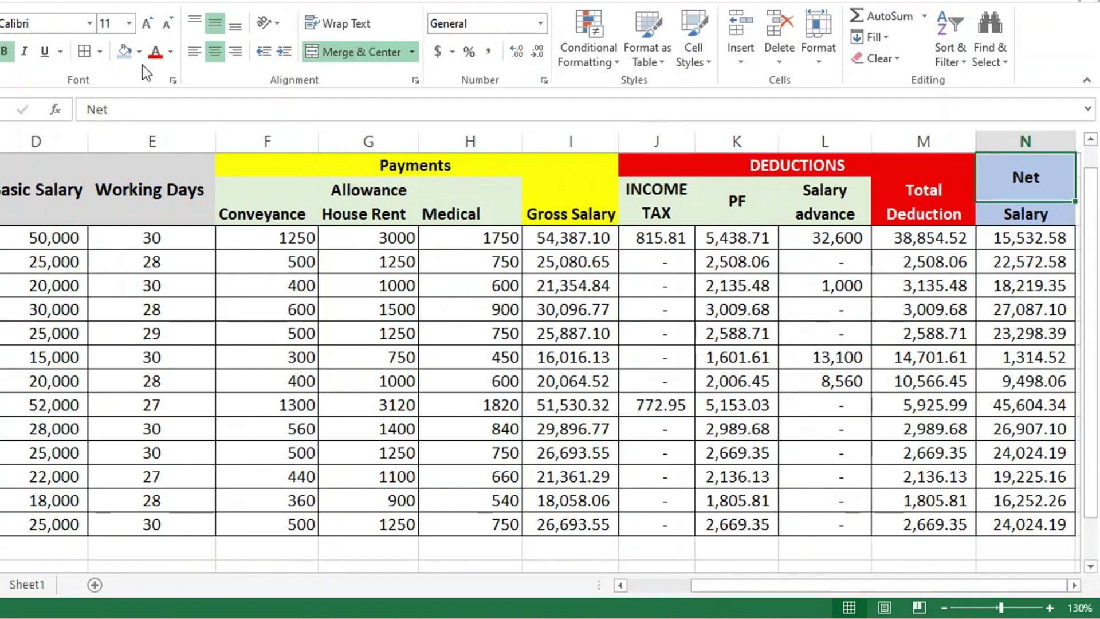
click(99, 52)
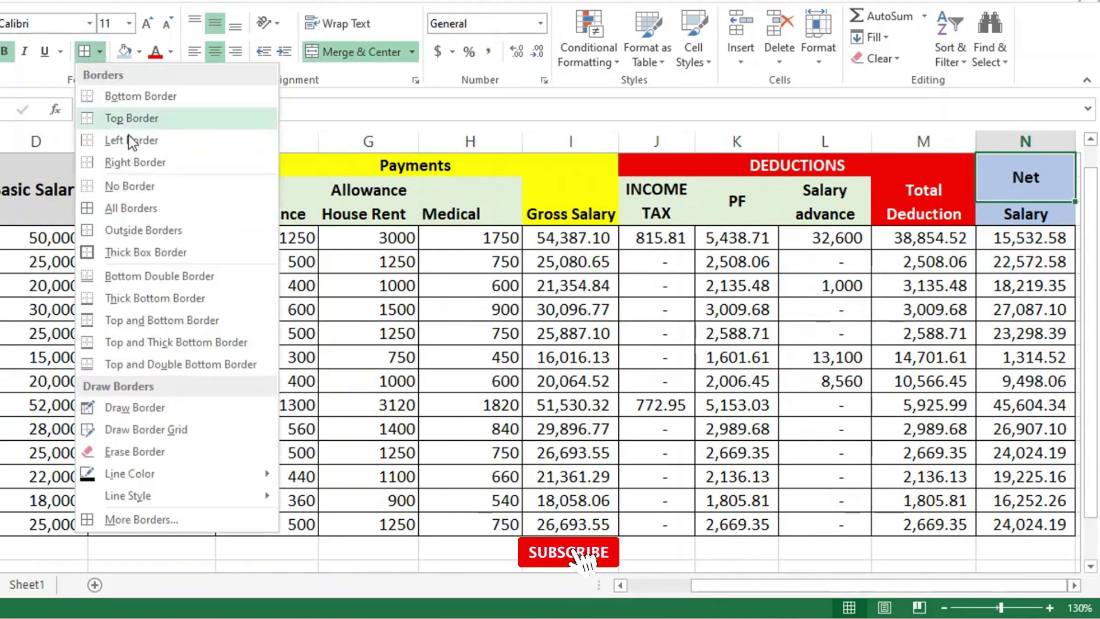
click(149, 254)
click(1031, 220)
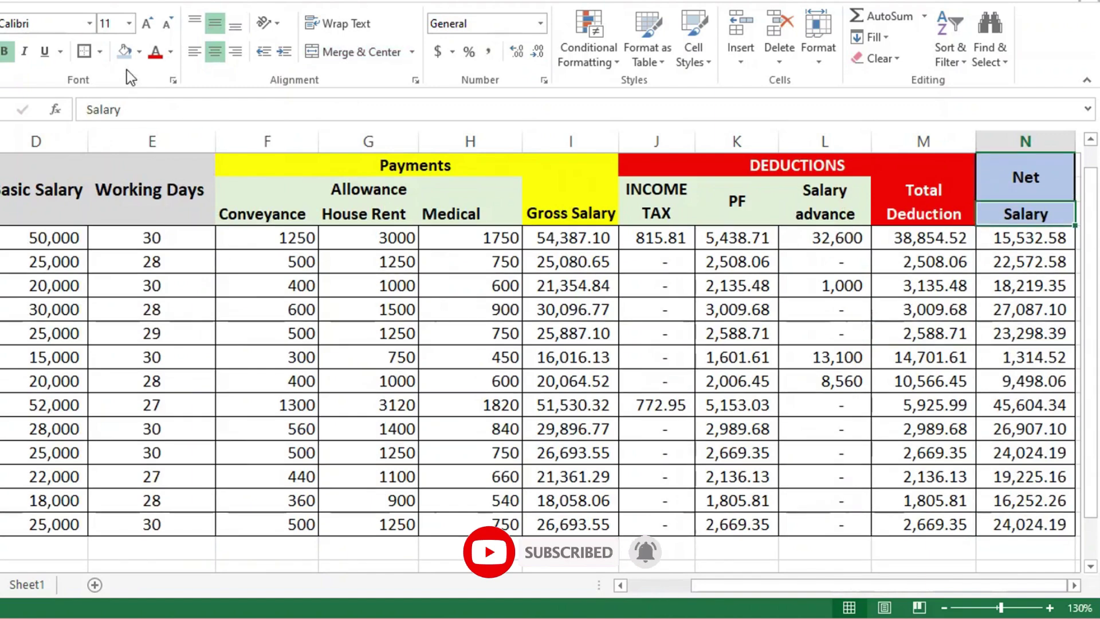
click(84, 52)
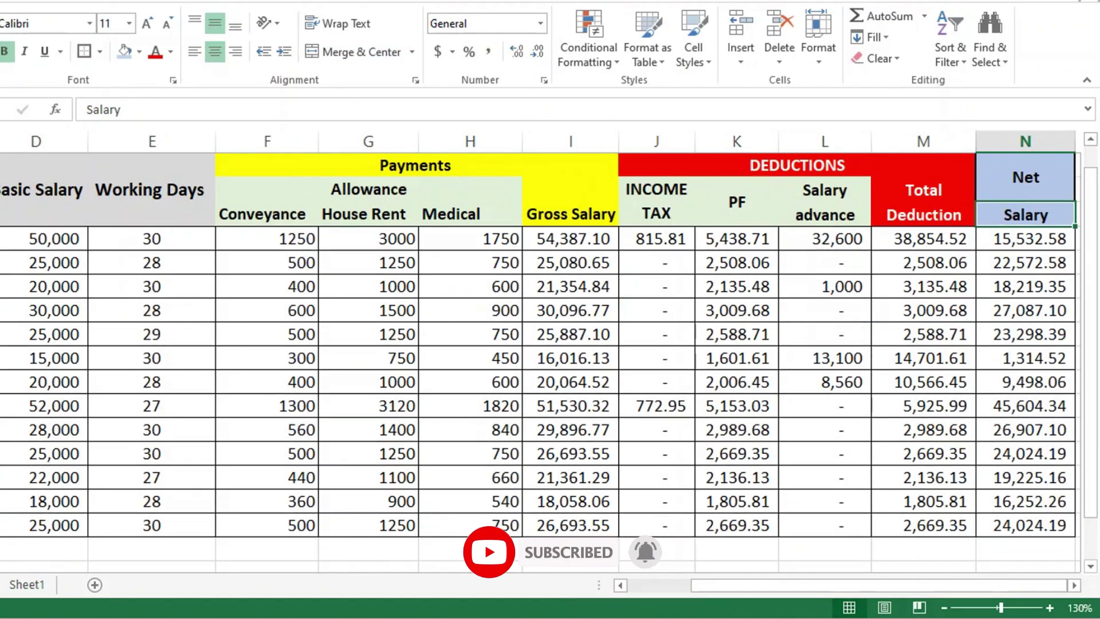
Step: Give the EMP ID header cell a thick box border
drag(14, 194, 856, 226)
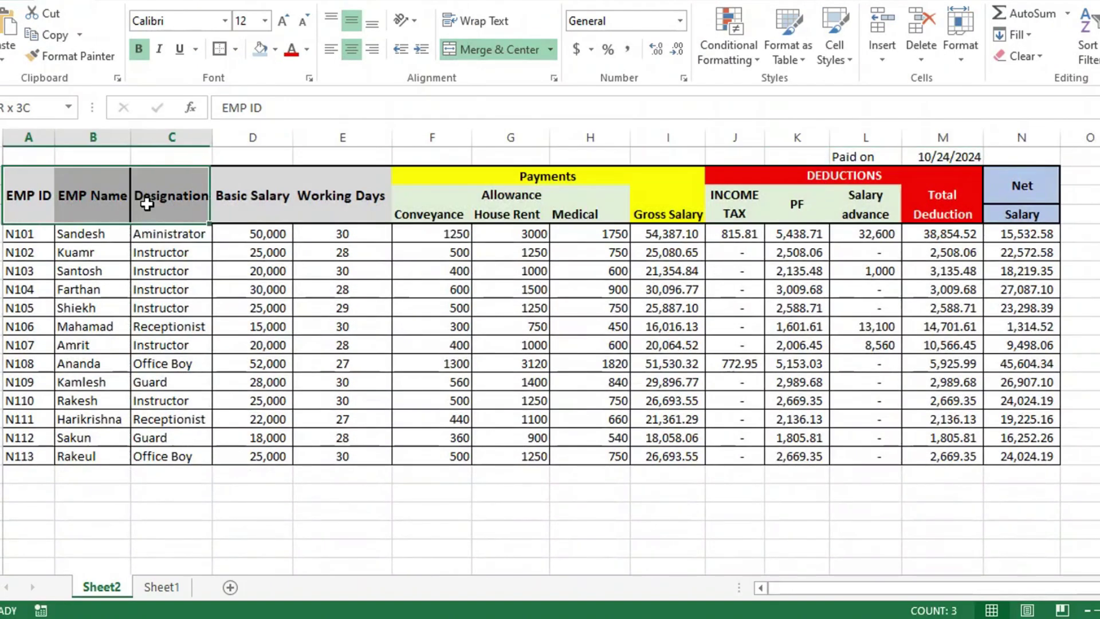
drag(31, 197, 115, 197)
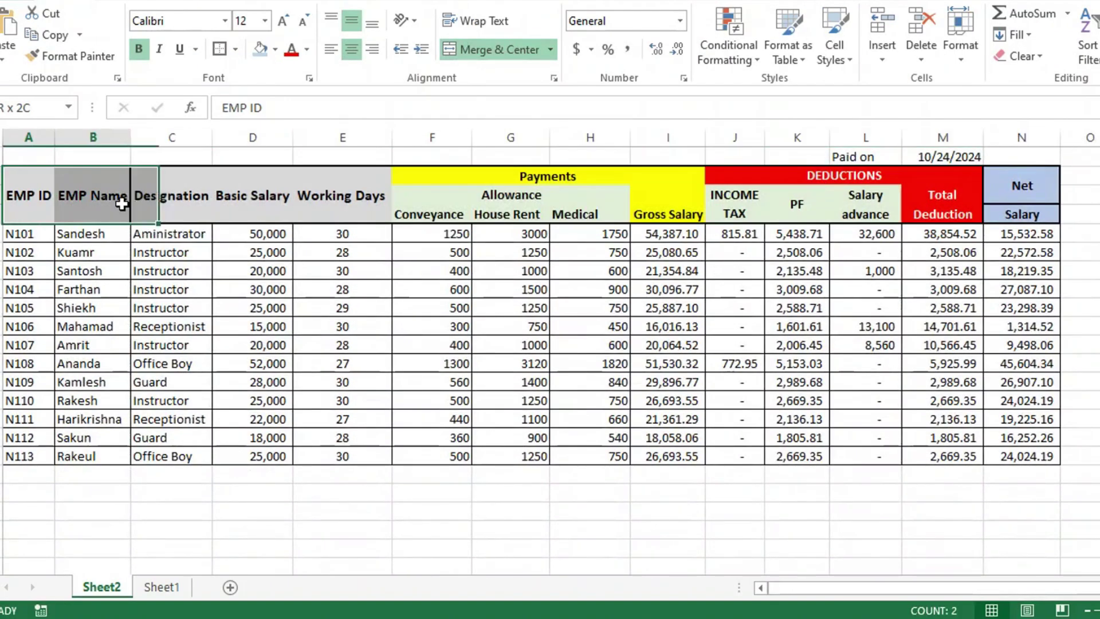
click(166, 195)
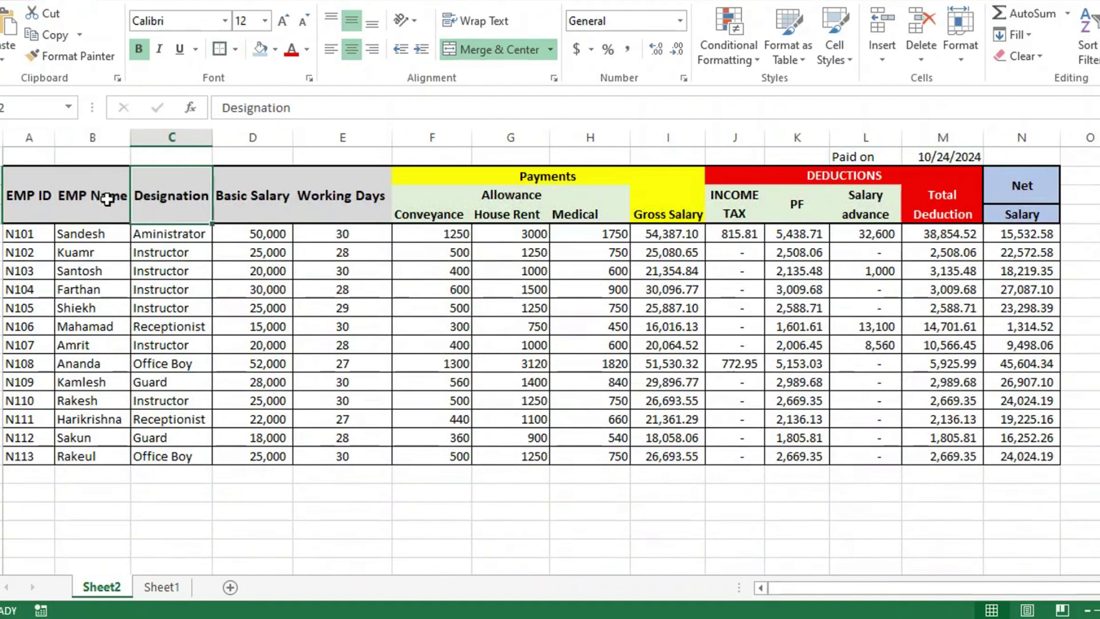
click(92, 195)
click(21, 190)
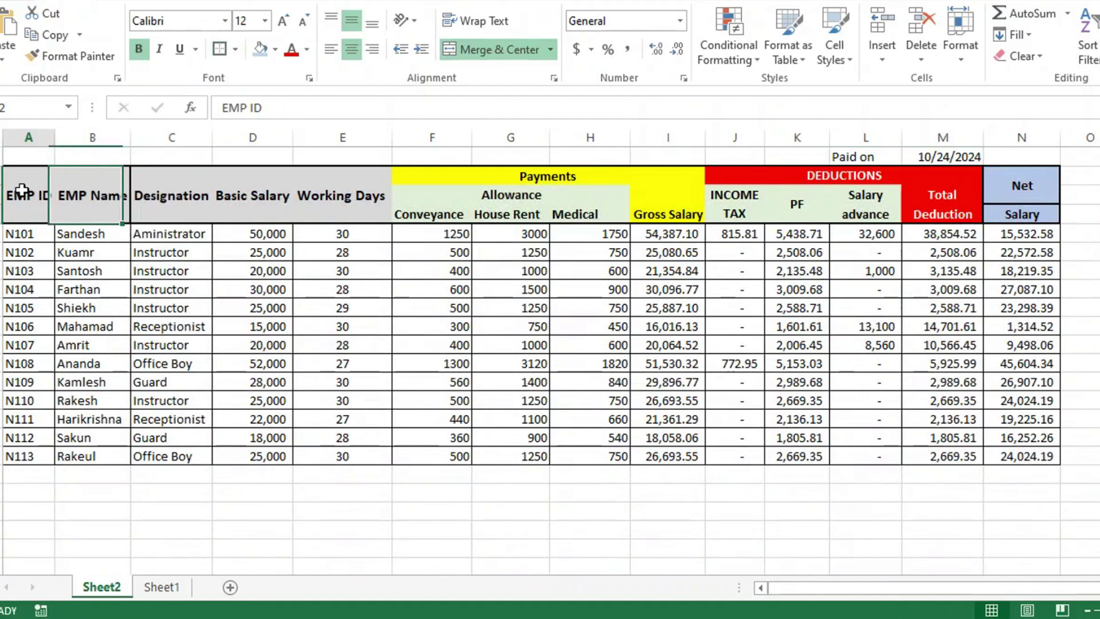
click(220, 50)
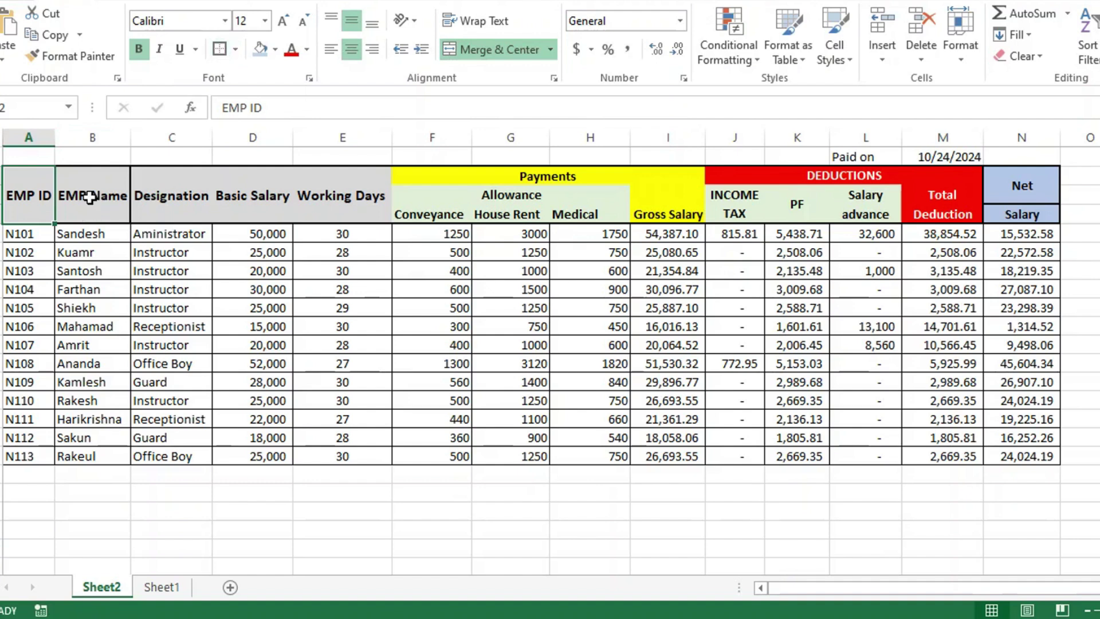
Step: Box the EMP Name, Designation, Basic Salary, Working Days, Allowance, Payments and Gross Salary headers
click(90, 197)
click(186, 180)
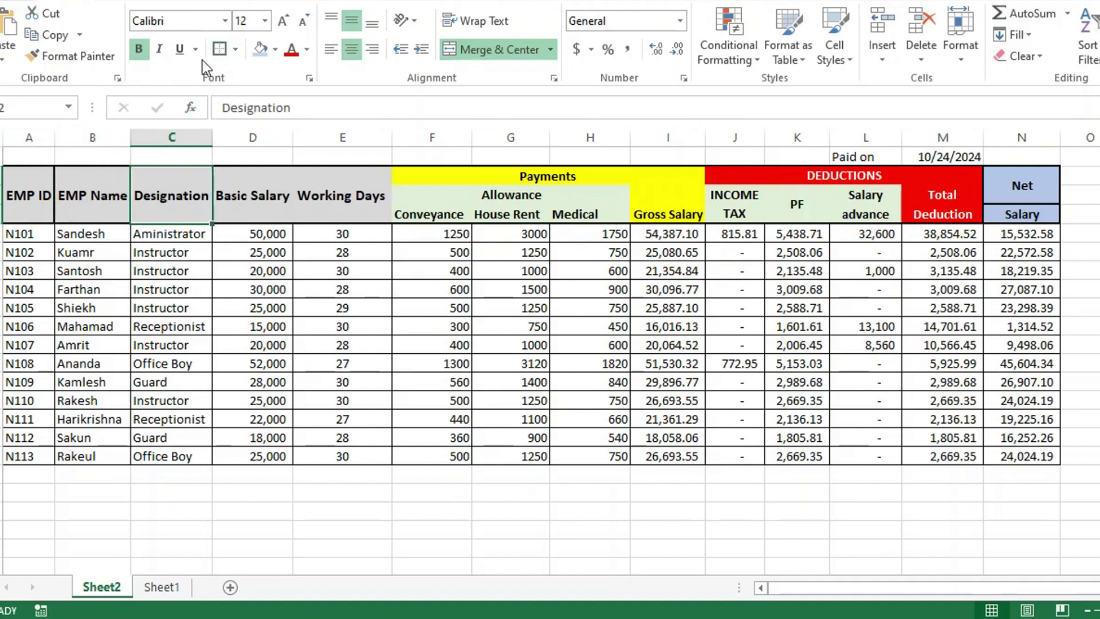
click(242, 189)
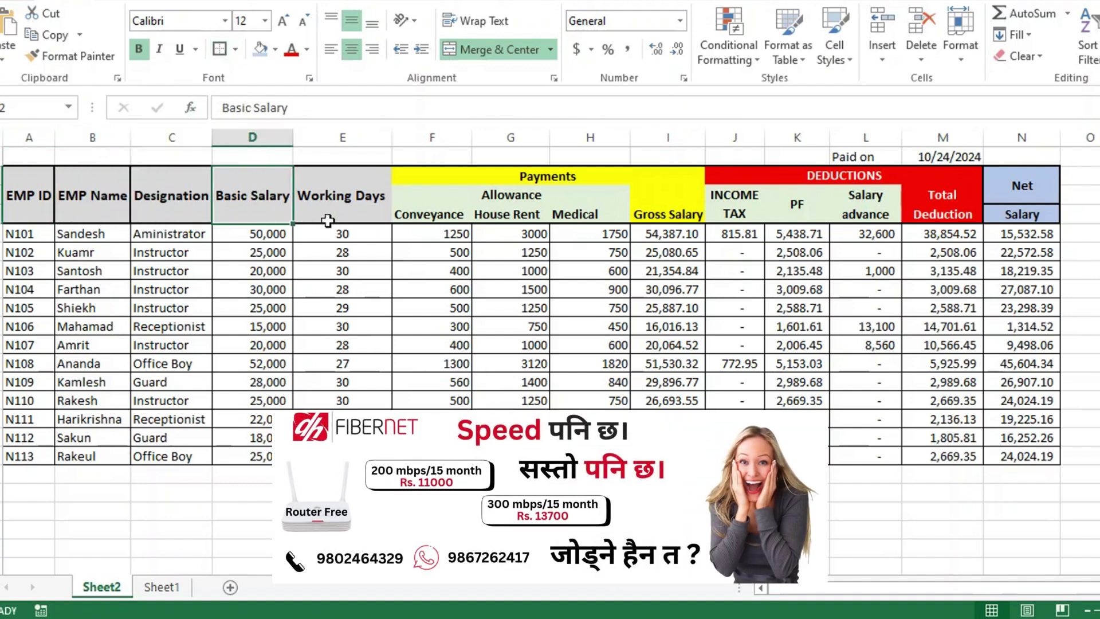
click(325, 190)
click(431, 198)
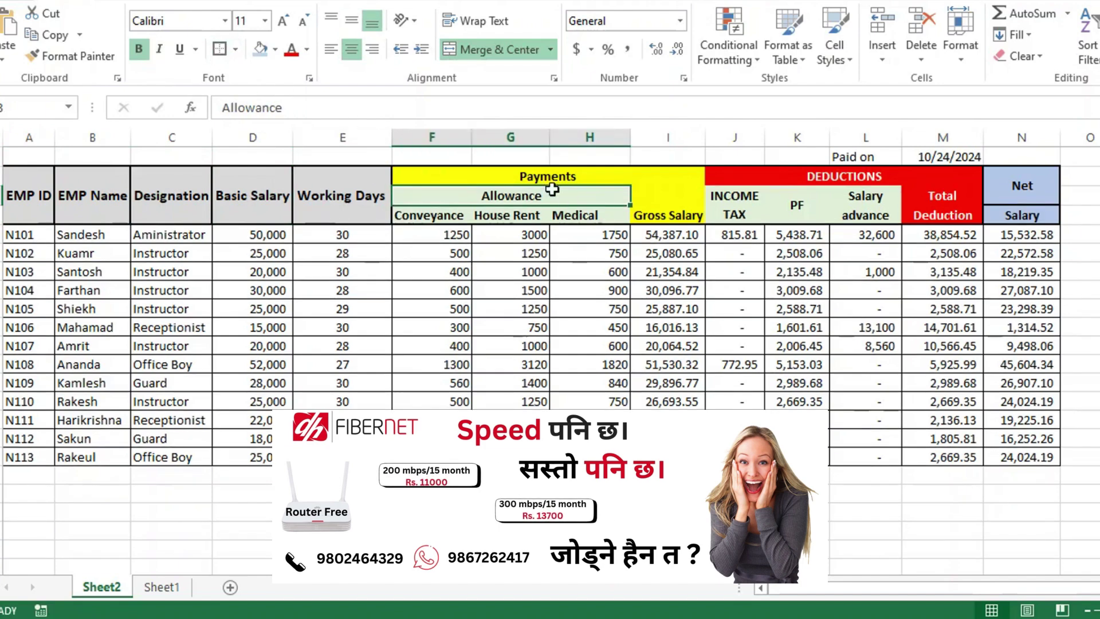
click(522, 177)
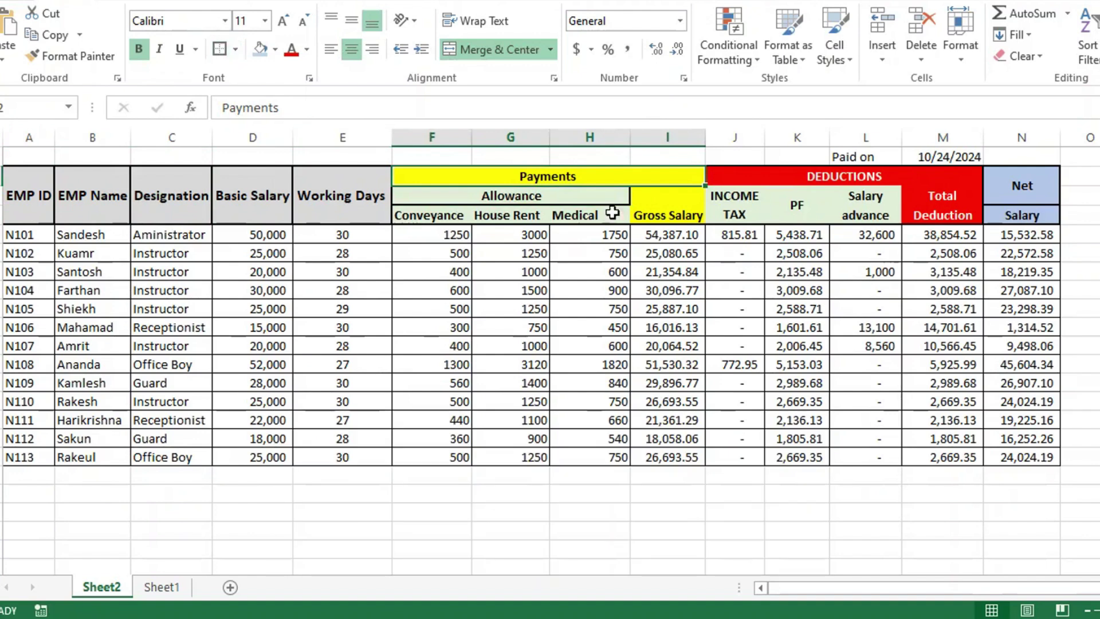
click(661, 209)
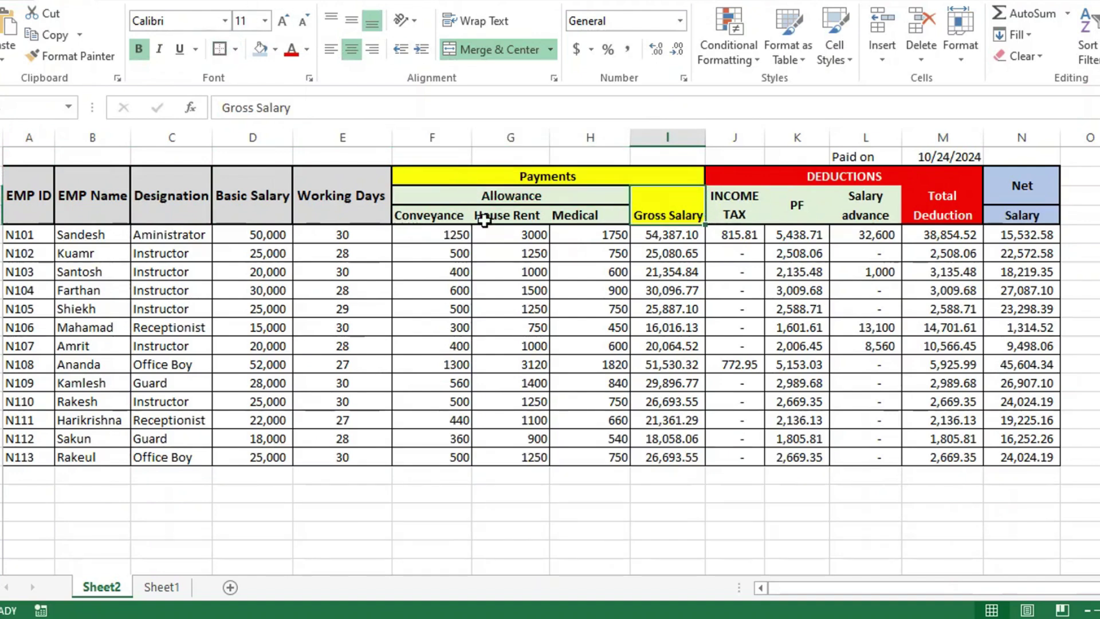
Step: Box the INCOME TAX, DEDUCTIONS, PF, Salary advance and Total Deduction headers
click(744, 205)
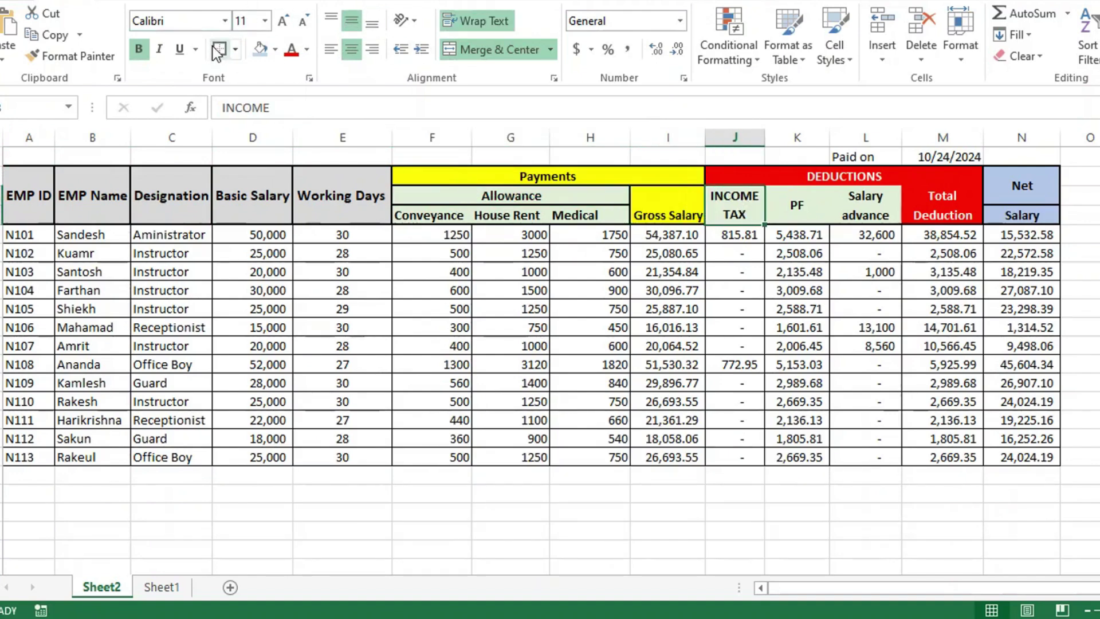
click(776, 175)
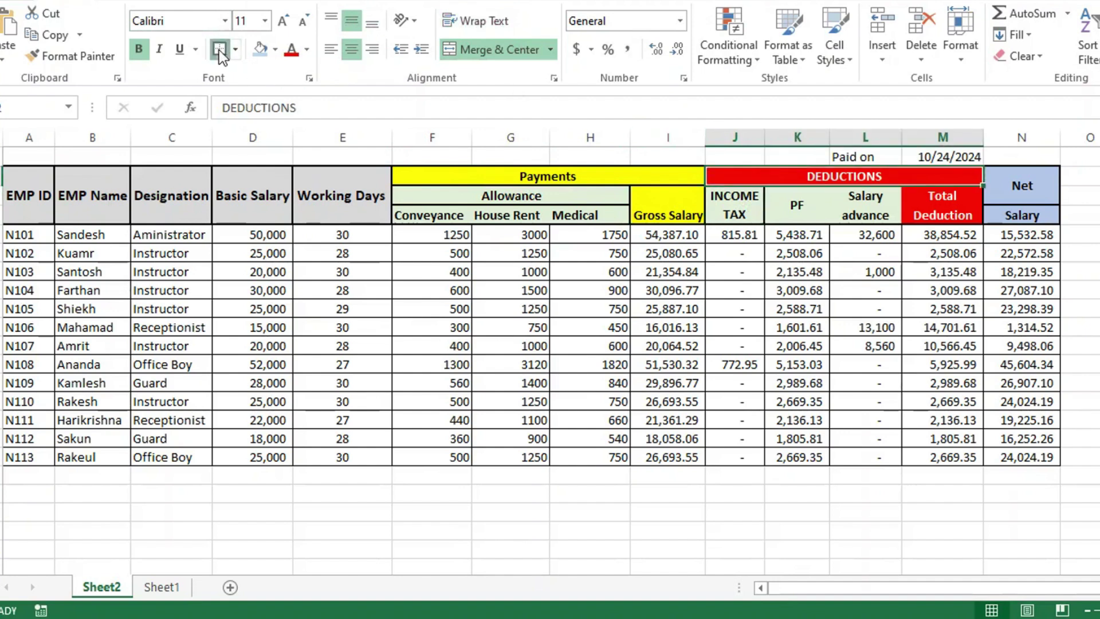
click(865, 205)
click(785, 205)
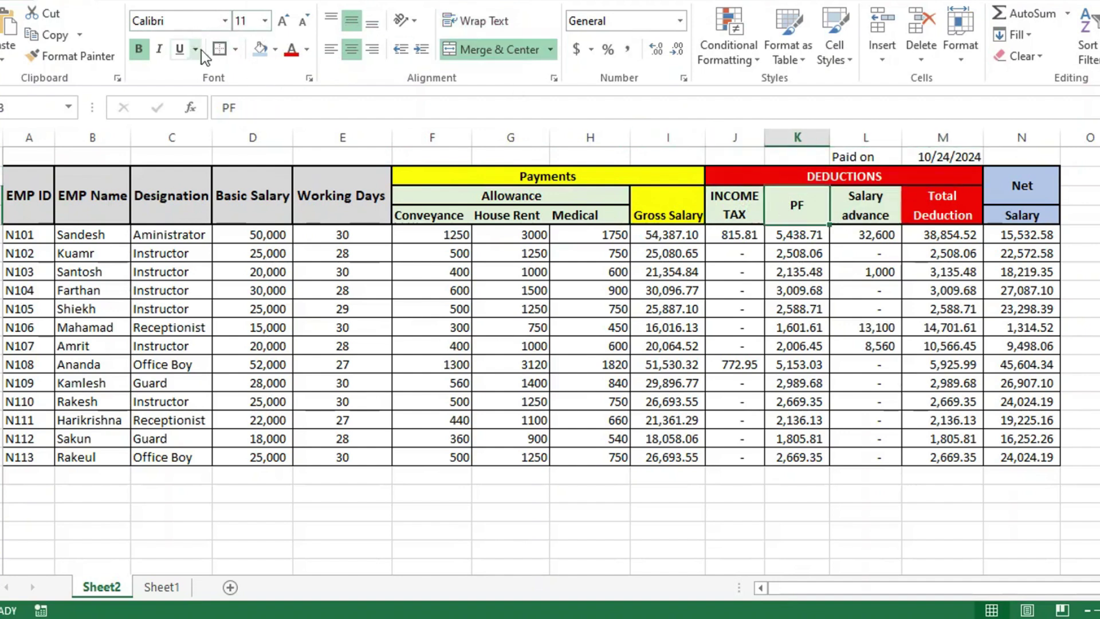
click(863, 216)
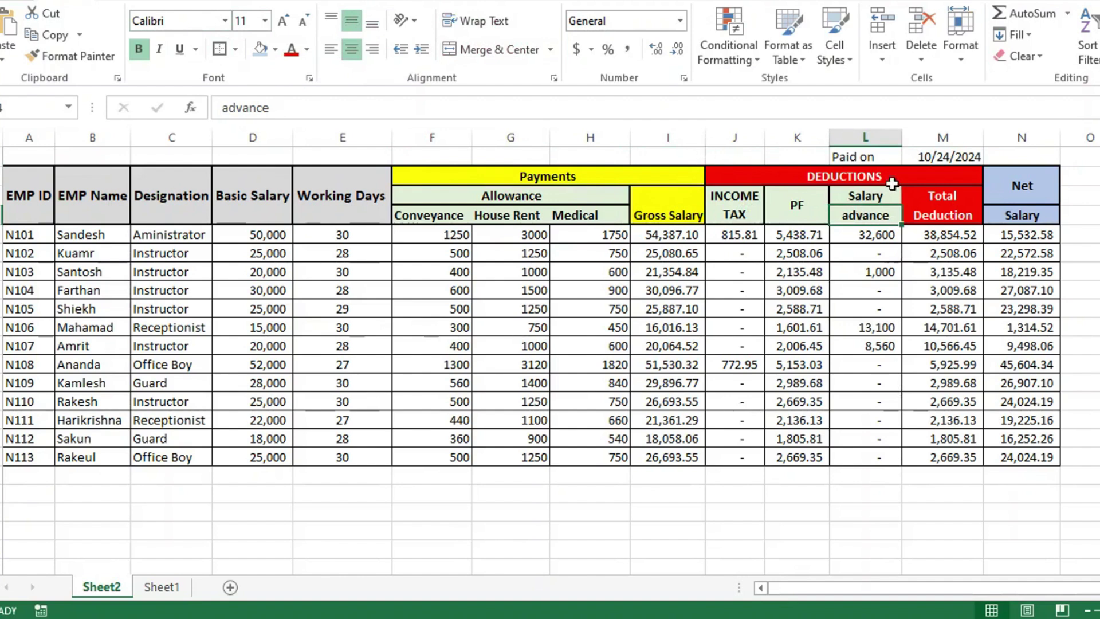
click(882, 290)
click(877, 235)
click(942, 215)
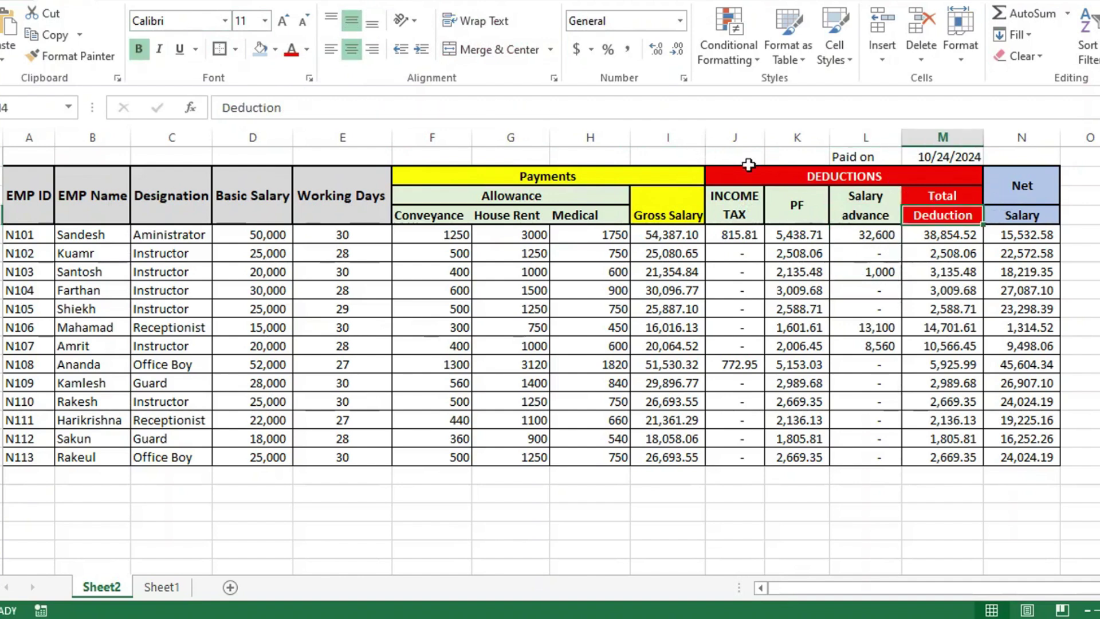
click(939, 197)
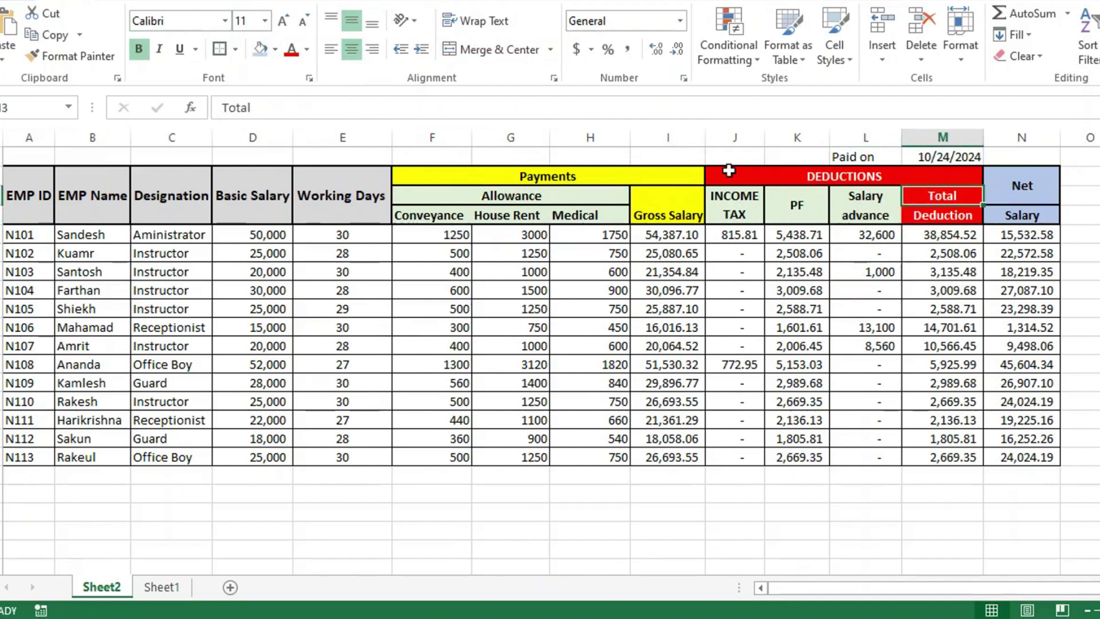
click(951, 222)
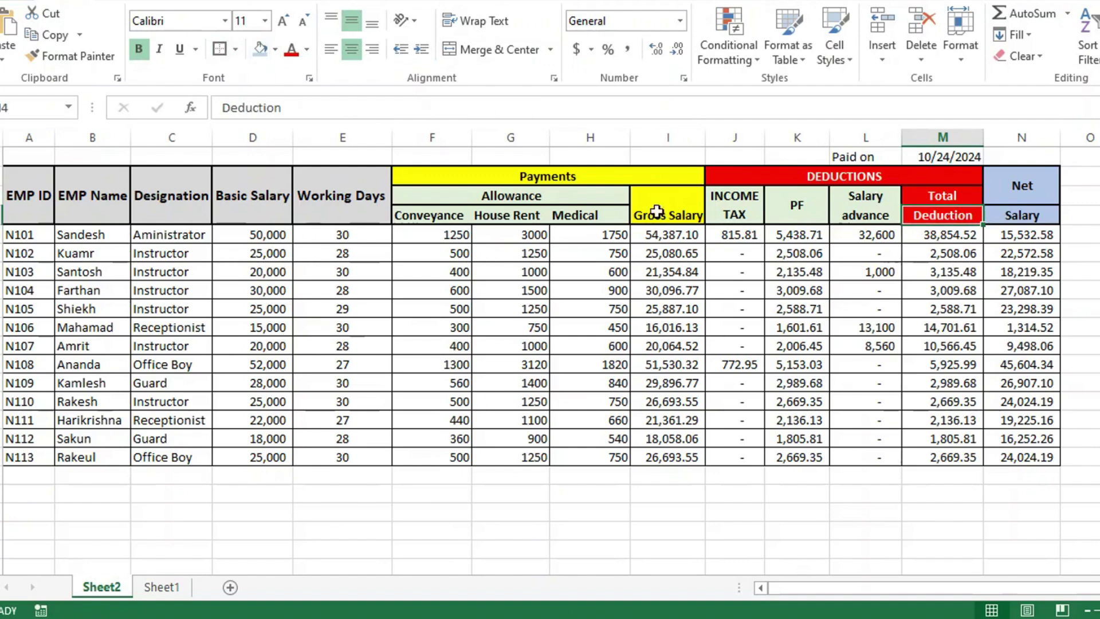
Step: Check the Salary advance formula on row 11 and scroll back to the table top
click(862, 320)
click(842, 343)
scroll(539, 339, up, 2)
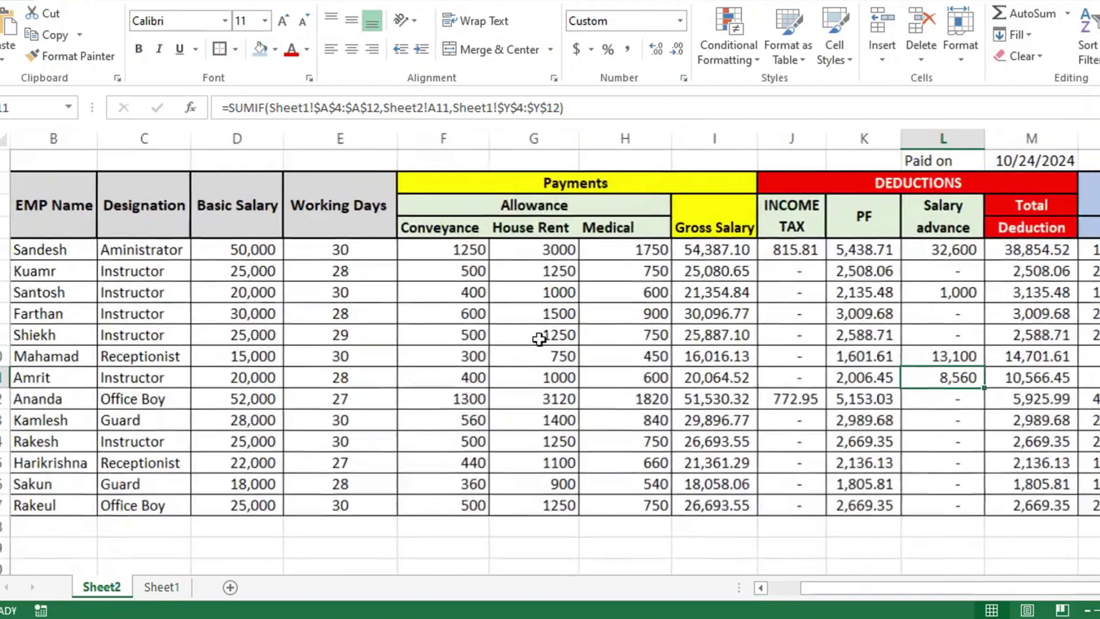
scroll(538, 339, down, 4)
scroll(607, 346, up, 1)
scroll(608, 346, up, 1)
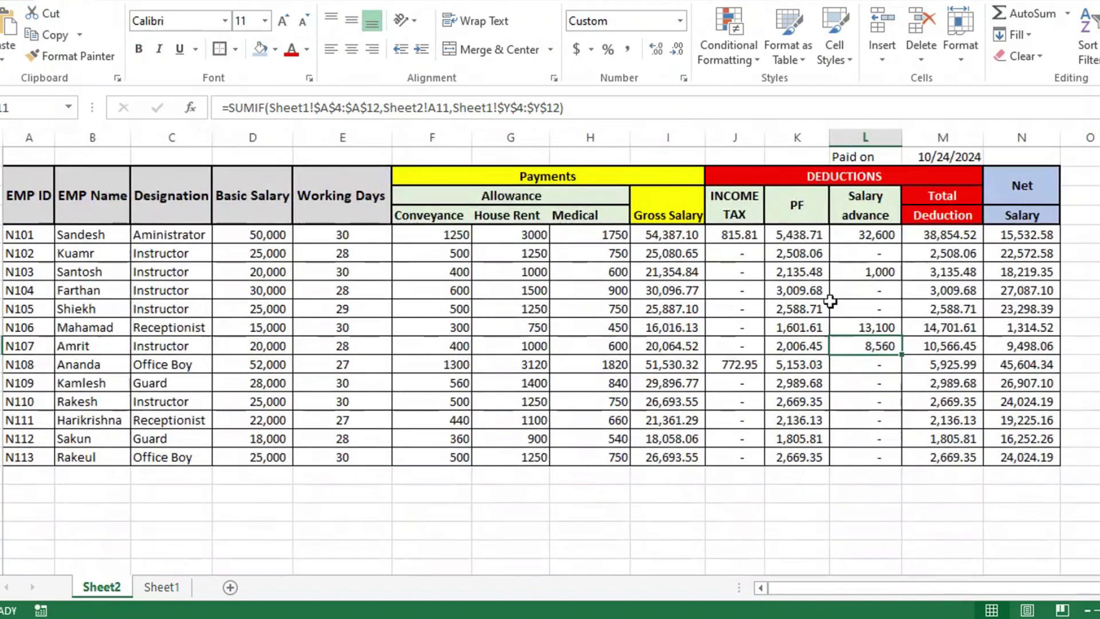